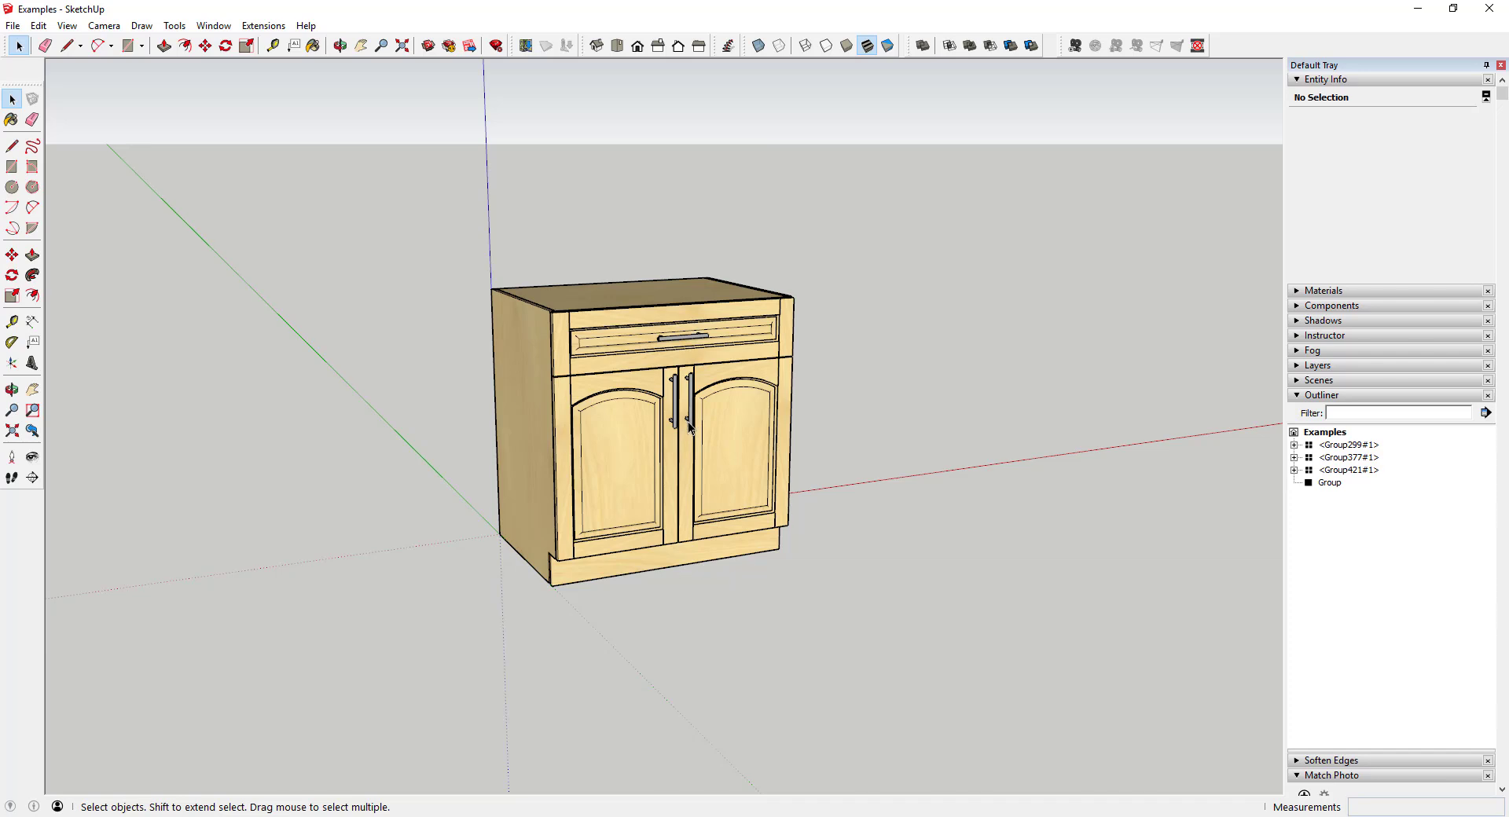
# Draw a line of length 5280 along the green axis from the cabinet's lower front corner, extending behind the cabinet.
pyautogui.moveTo(689, 422)
pyautogui.mouseDown(button='middle')
pyautogui.moveTo(573, 414)
pyautogui.moveTo(488, 376)
pyautogui.mouseUp(button='middle')
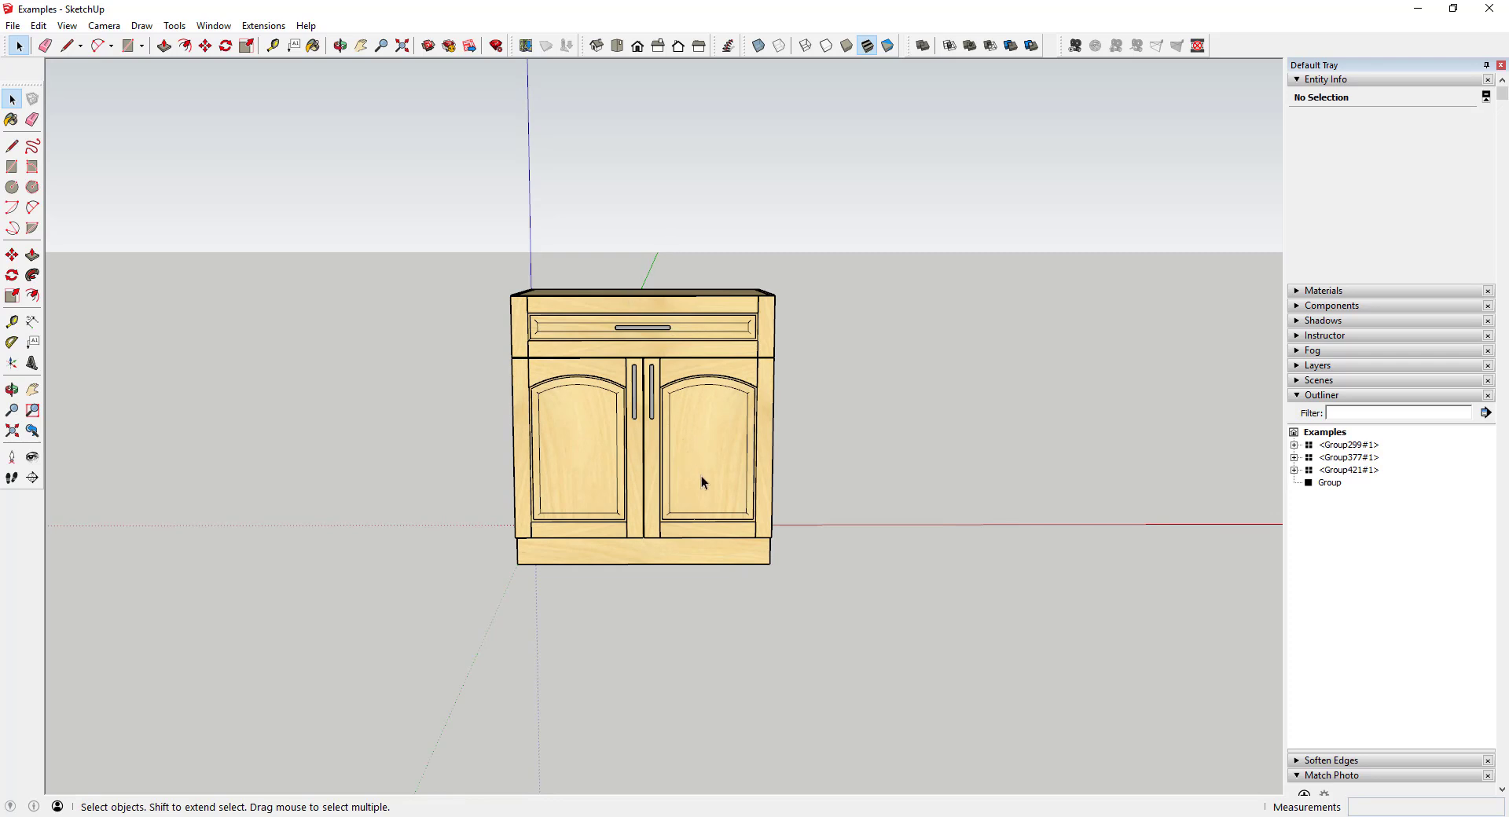
pyautogui.scroll(-5, 710, 514)
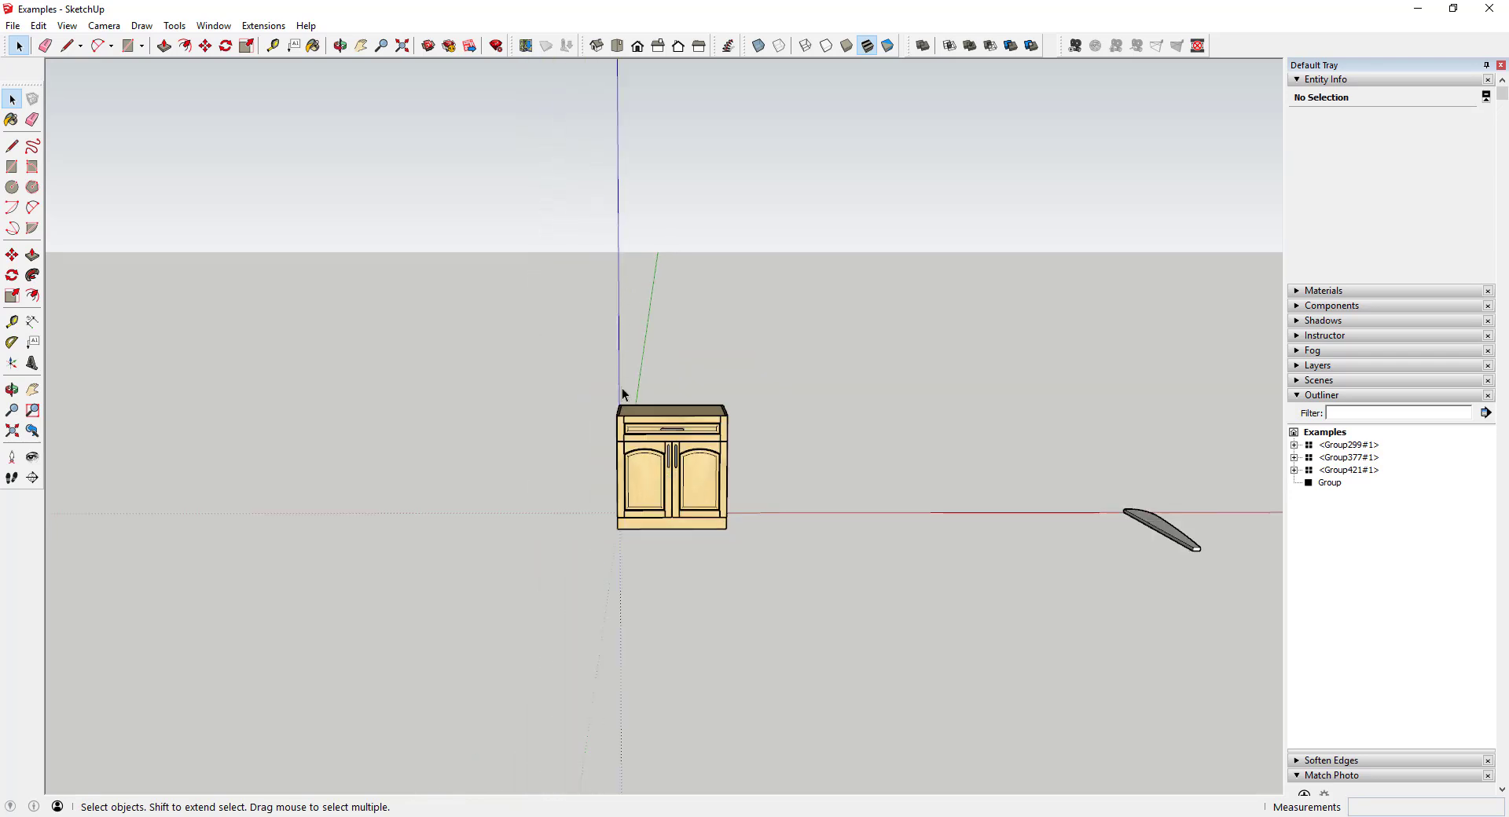
pyautogui.scroll(2, 662, 352)
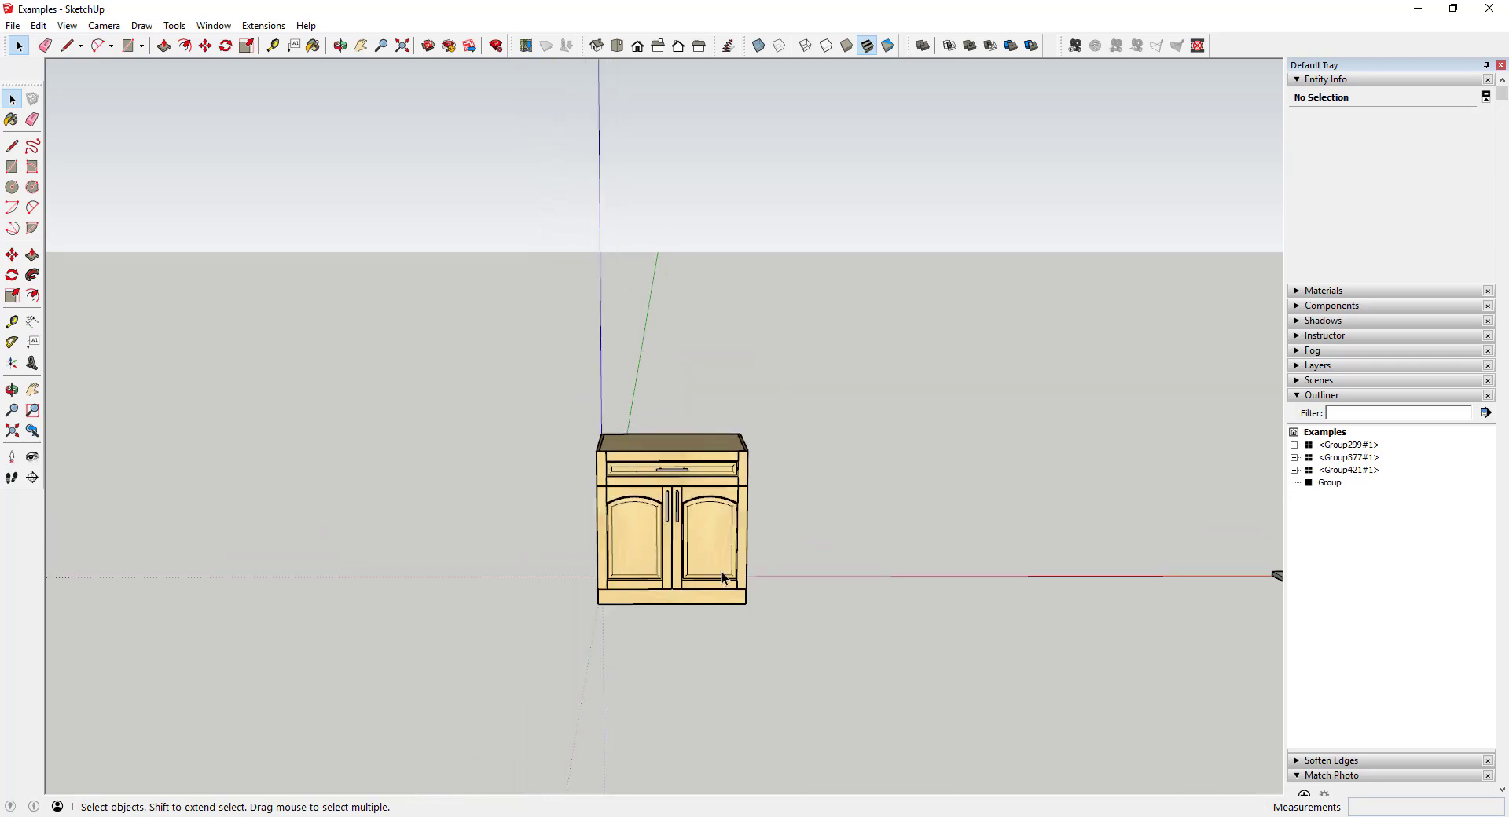
pyautogui.moveTo(722, 572); pyautogui.dragTo(729, 561, button='middle')
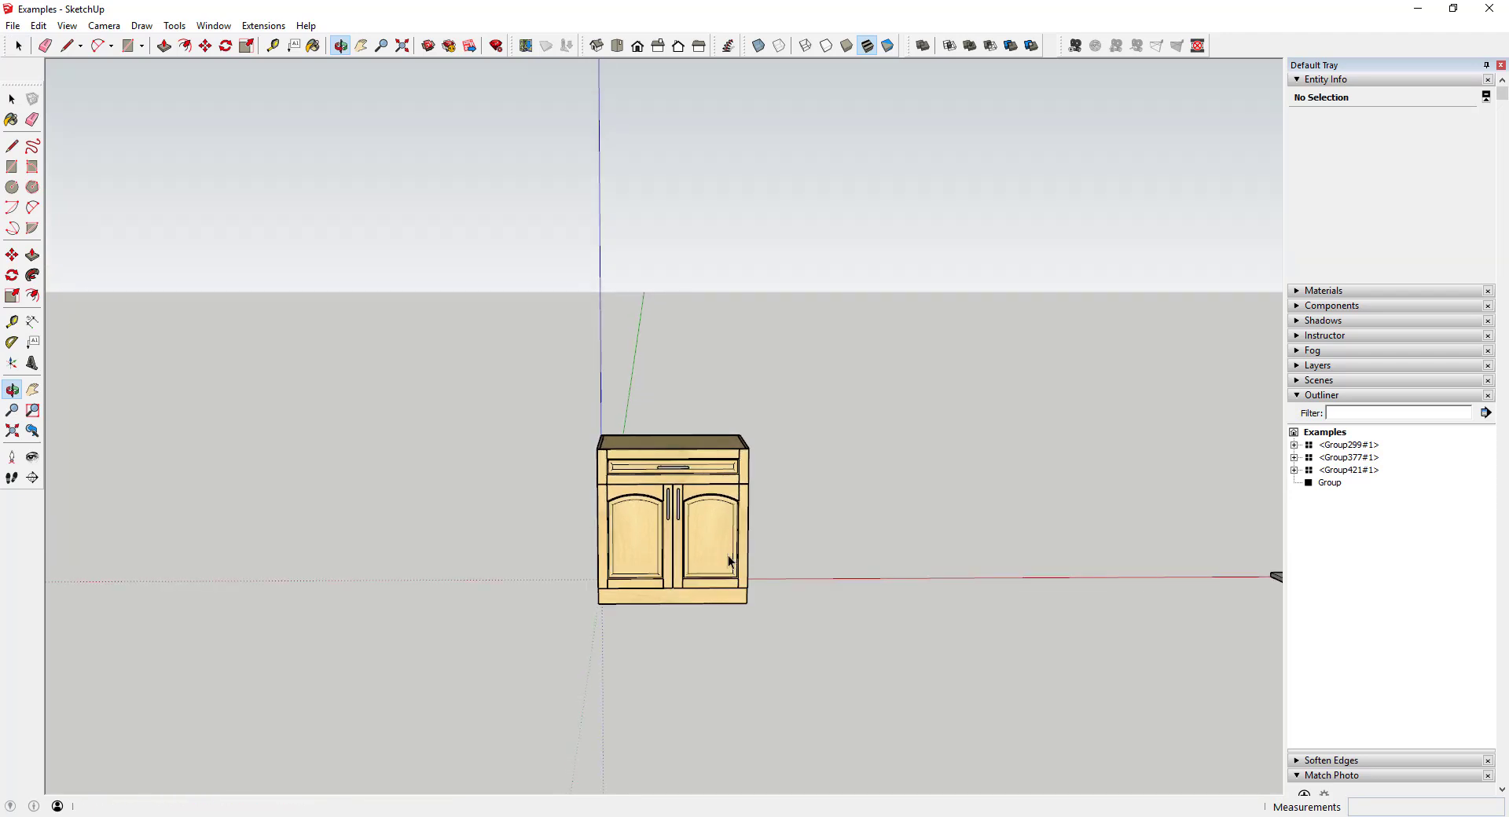
pyautogui.scroll(2, 718, 536)
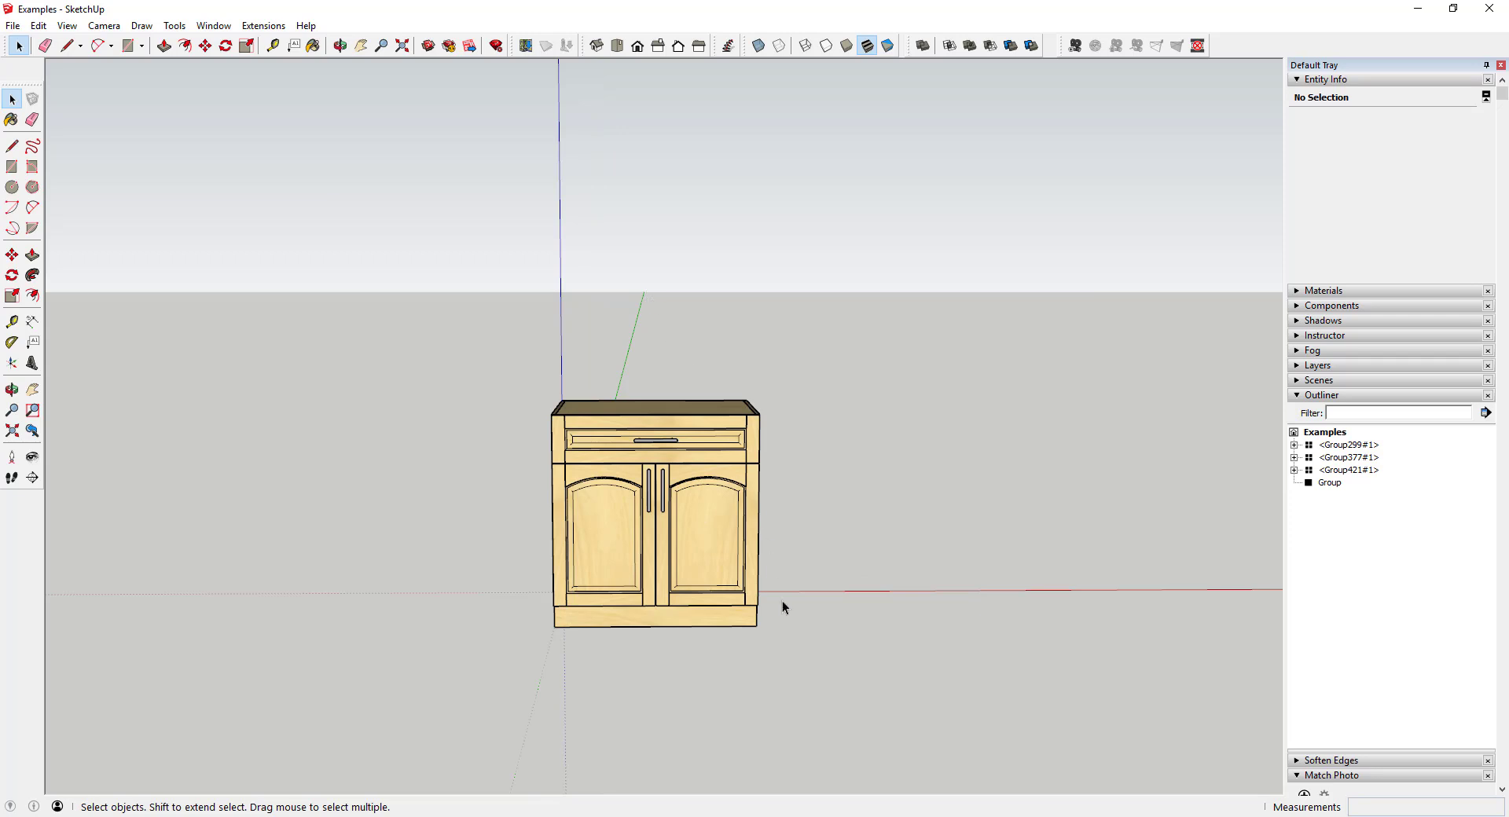
pyautogui.moveTo(782, 602); pyautogui.dragTo(396, 642, button='middle')
pyautogui.press('l')
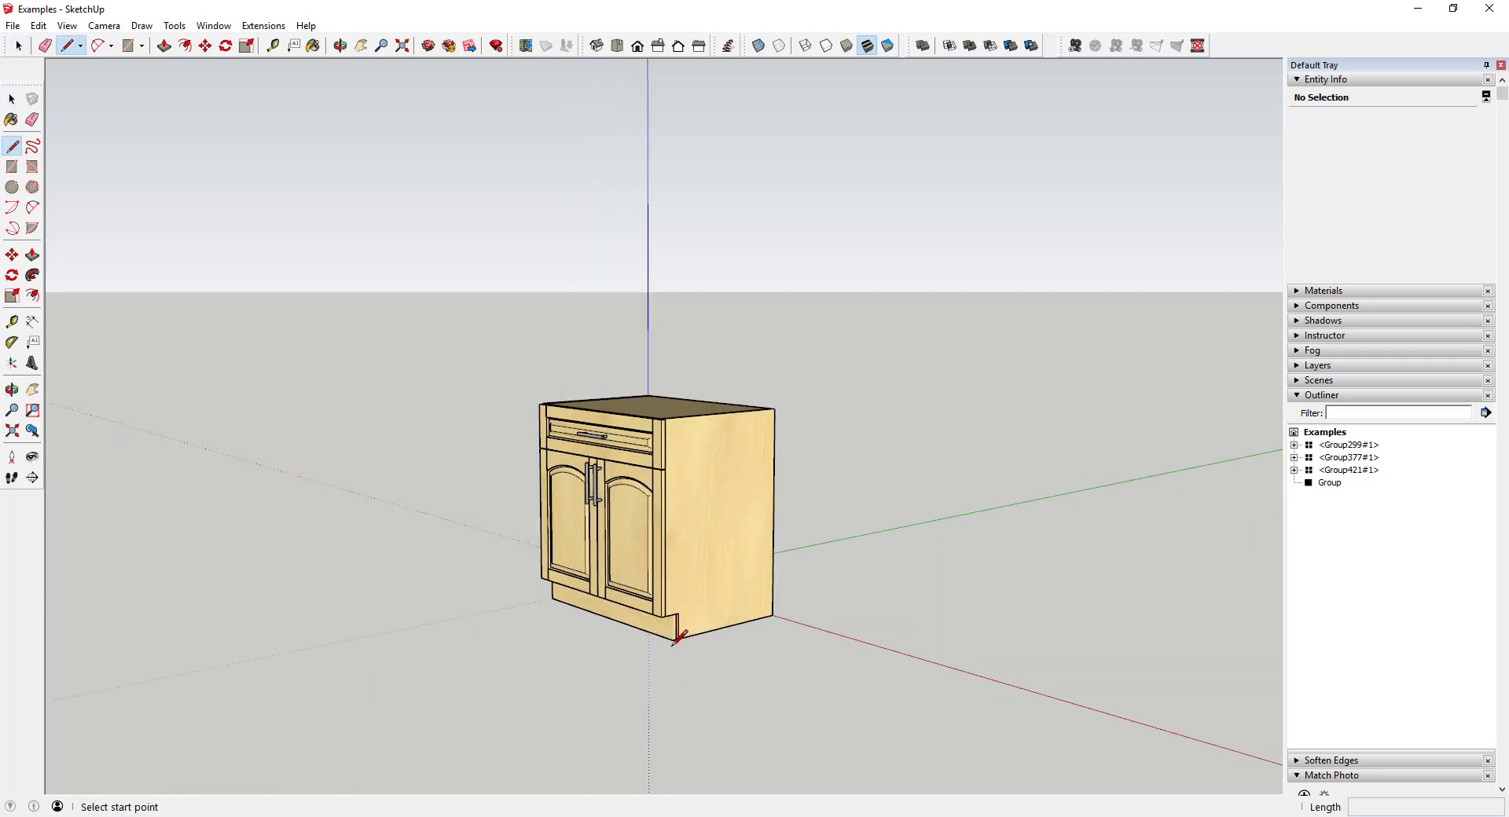
pyautogui.click(672, 640)
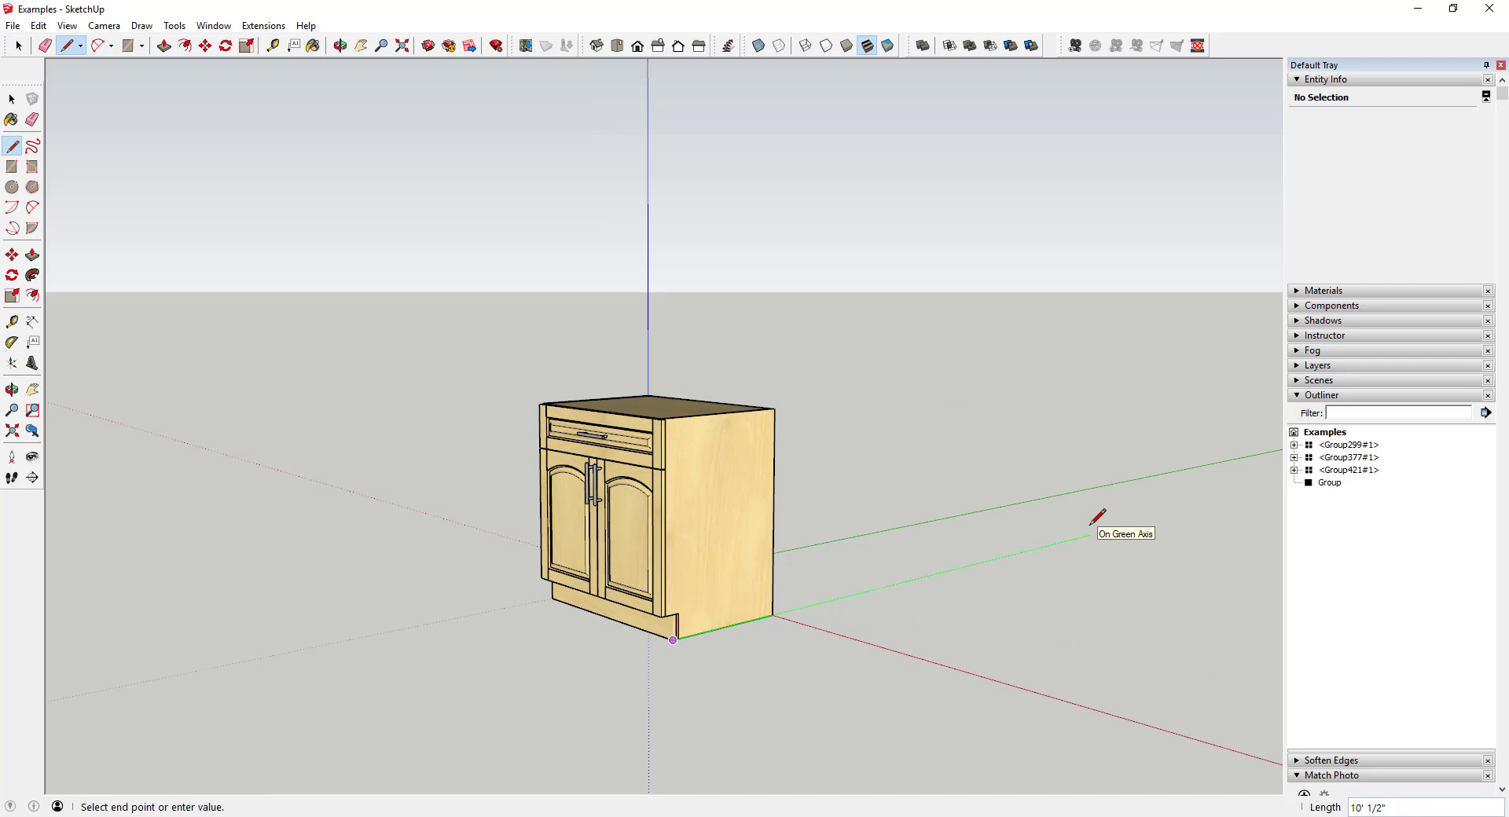
pyautogui.write('5280')
pyautogui.press('Return')
pyautogui.press('space')
# Show the cabinet in the standard front view with perspective on and examine its face up close.
pyautogui.moveTo(677, 456); pyautogui.dragTo(1057, 442, button='middle')
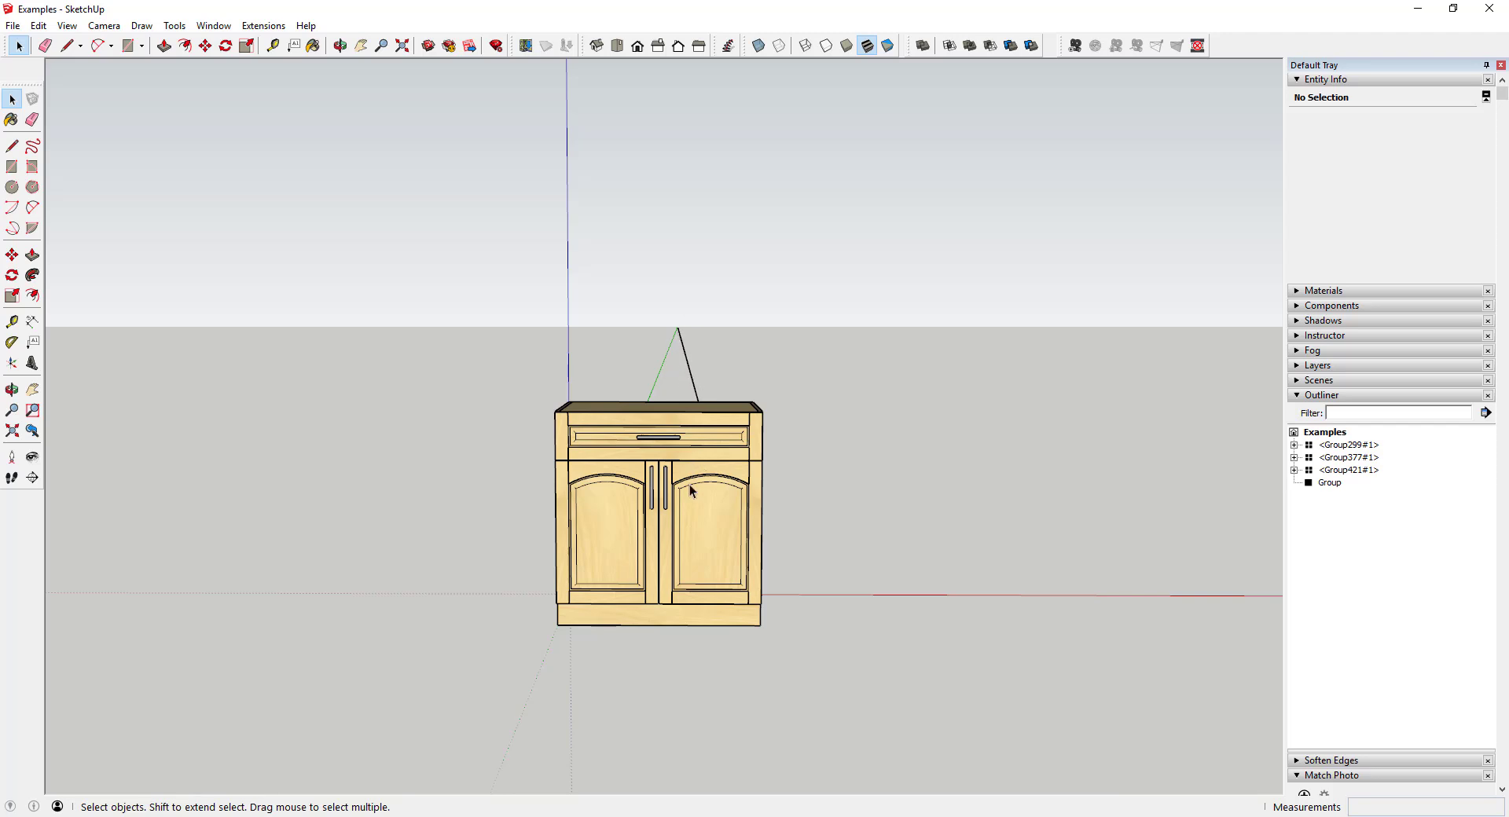
pyautogui.click(638, 45)
pyautogui.scroll(5, 680, 389)
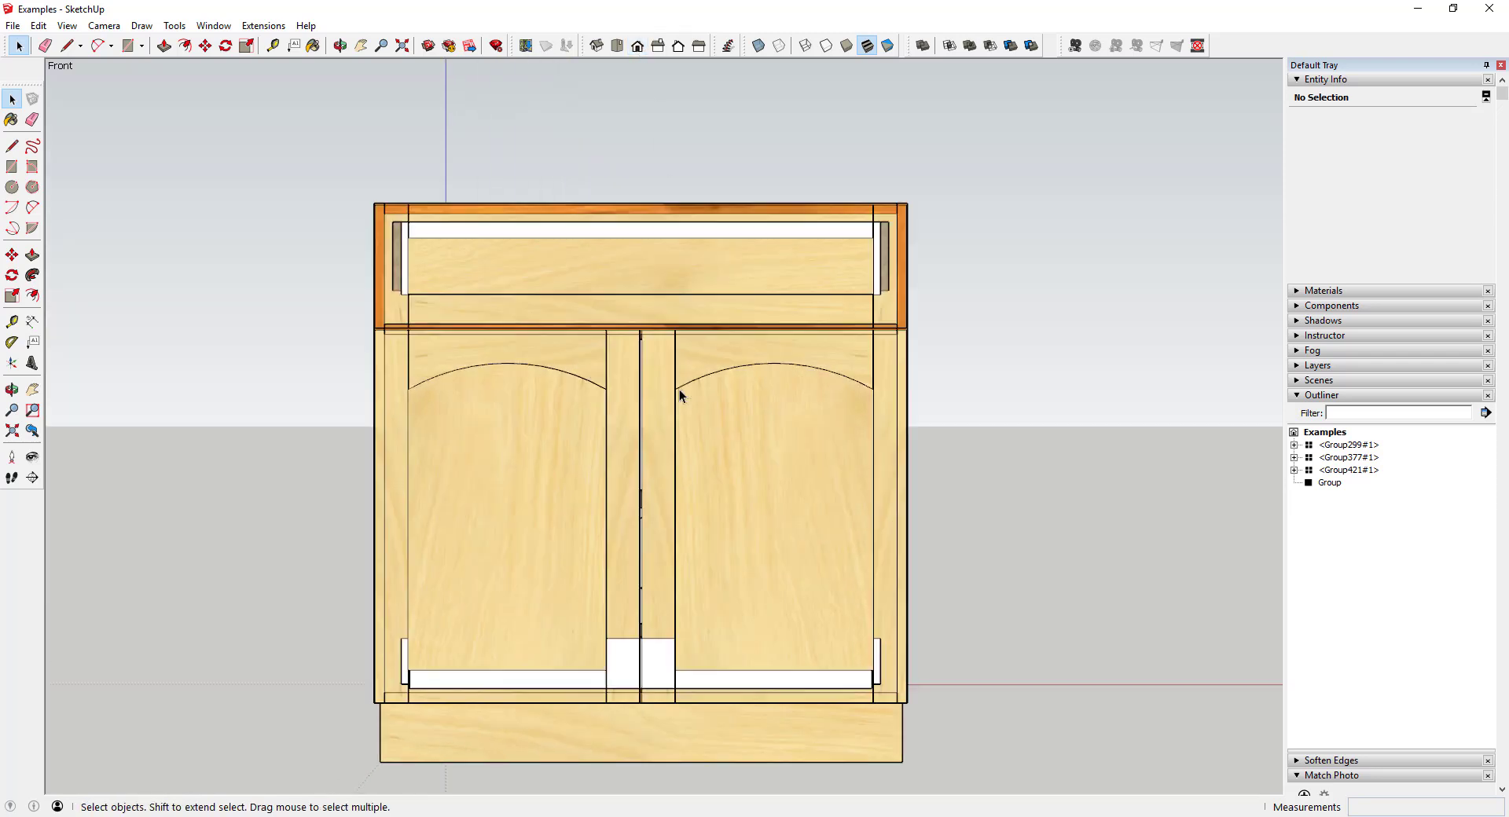
pyautogui.scroll(-1, 682, 390)
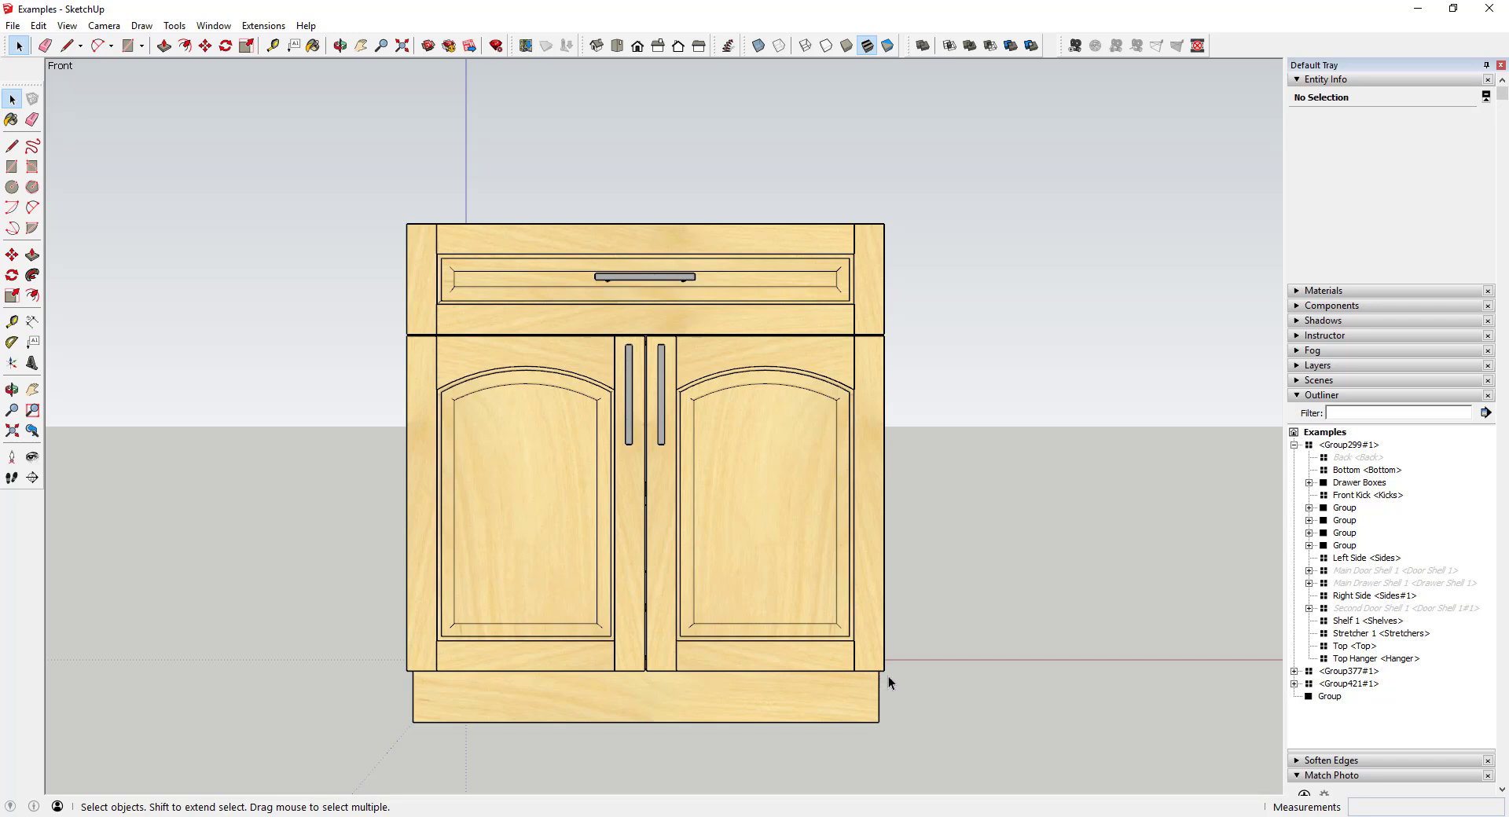
# Switch the camera to parallel projection and examine the cabinet and the long line from several angles.
pyautogui.moveTo(960, 483); pyautogui.dragTo(588, 435, button='middle')
pyautogui.click(66, 26)
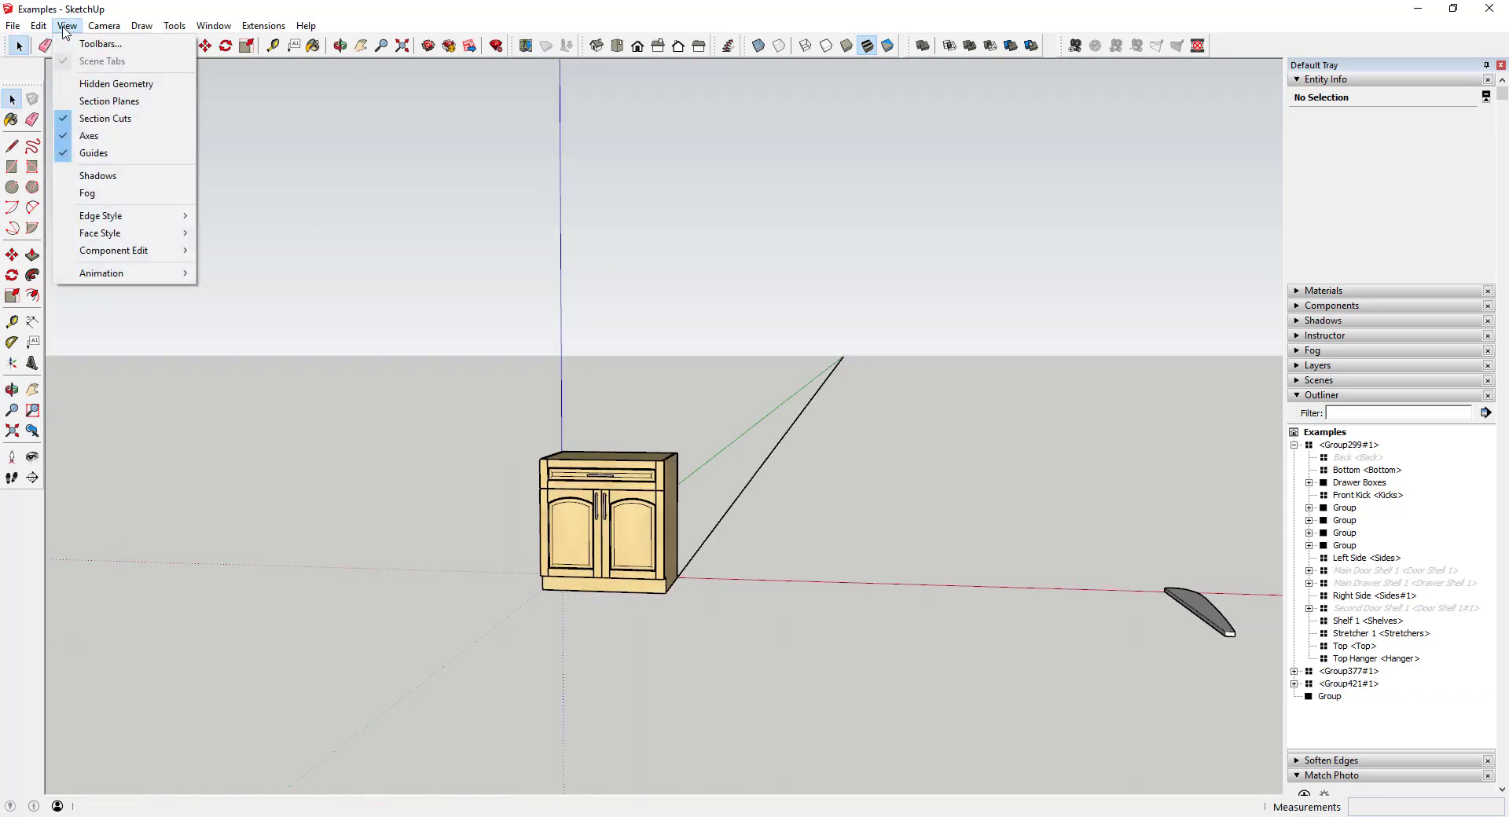
pyautogui.moveTo(104, 26)
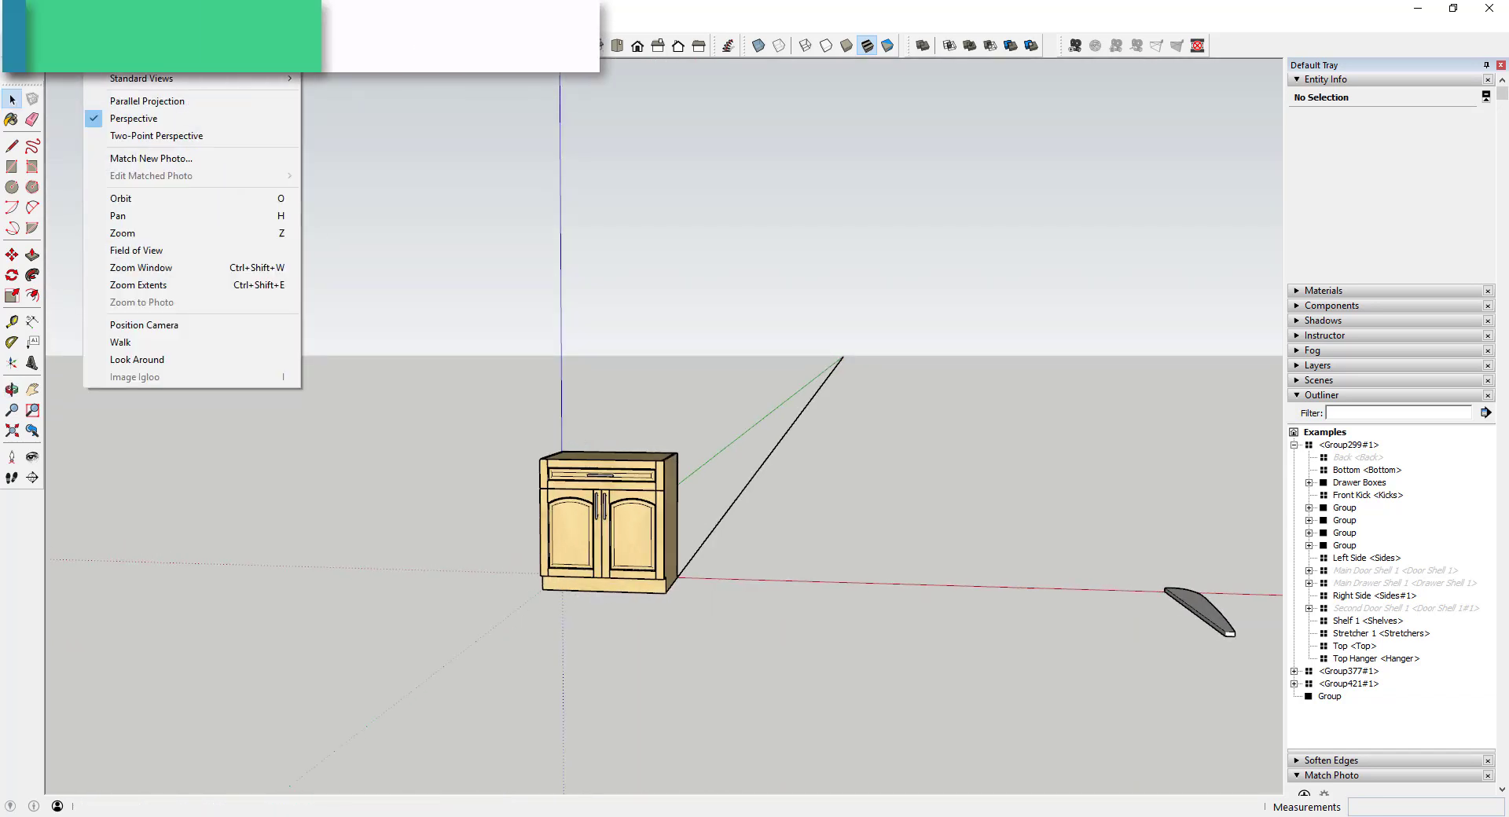
pyautogui.click(148, 102)
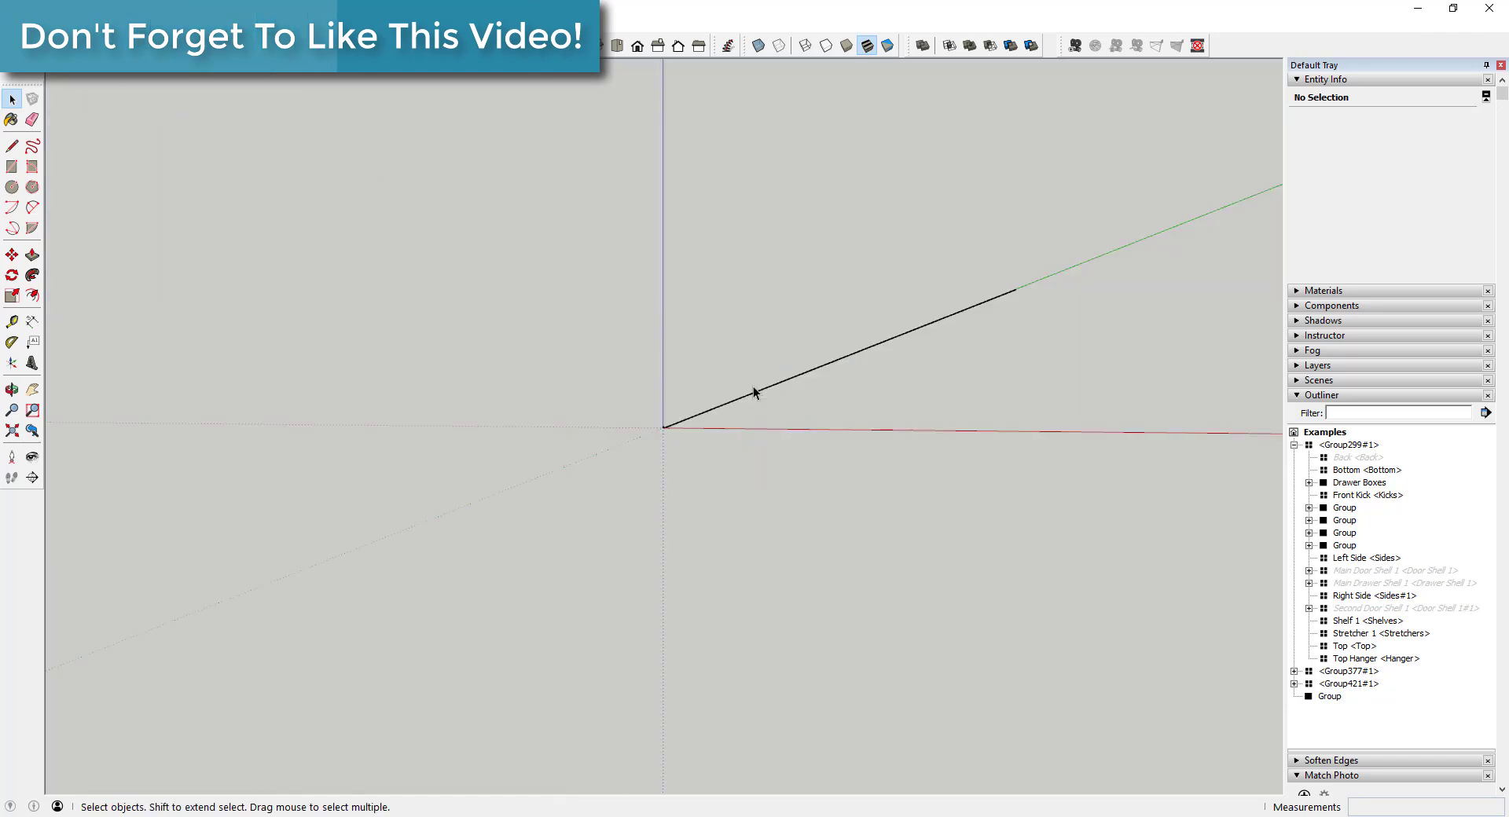
pyautogui.moveTo(752, 393); pyautogui.dragTo(696, 422, button='middle')
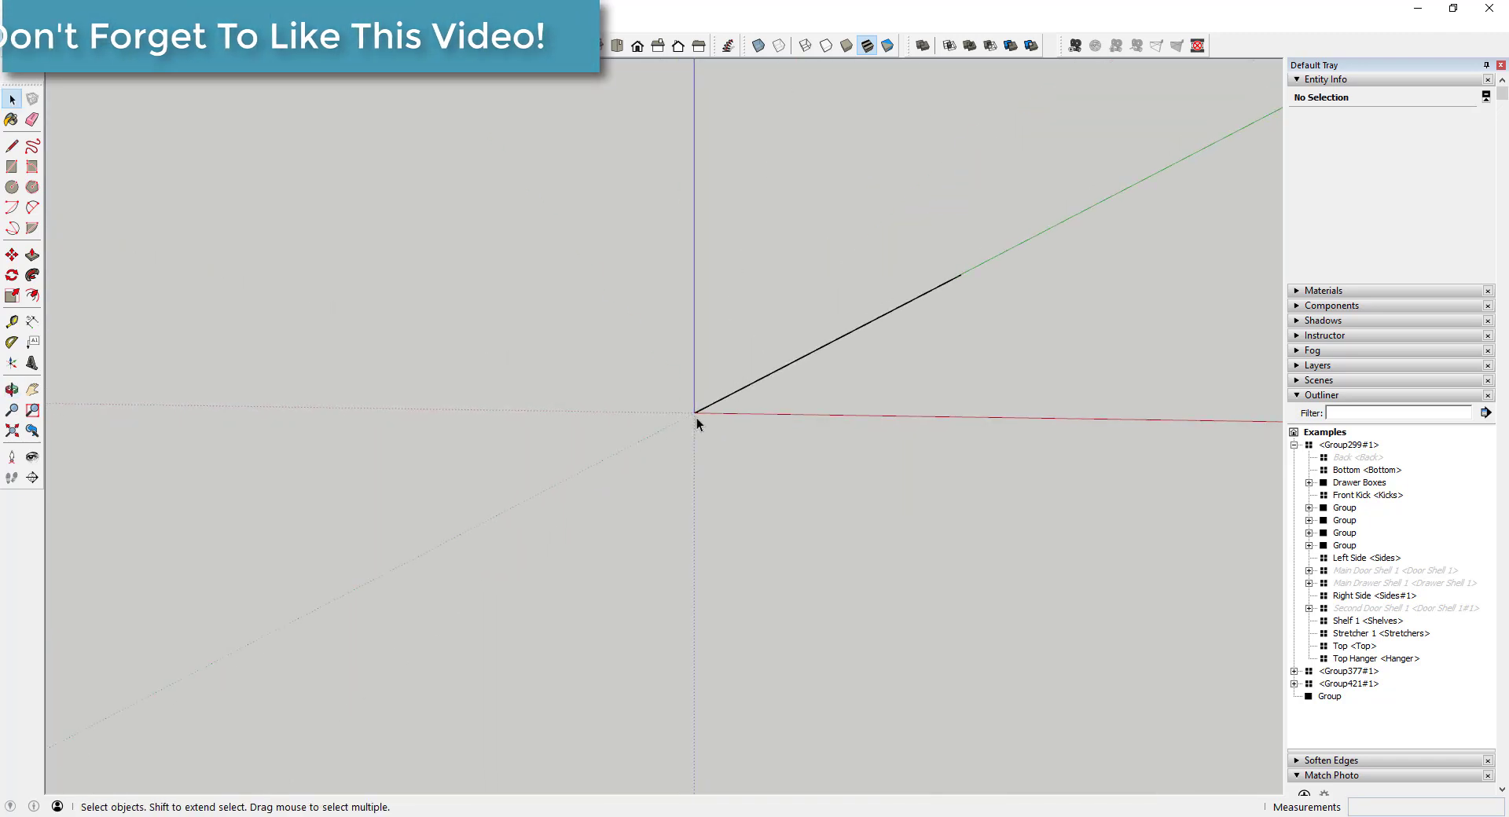
pyautogui.scroll(5, 697, 417)
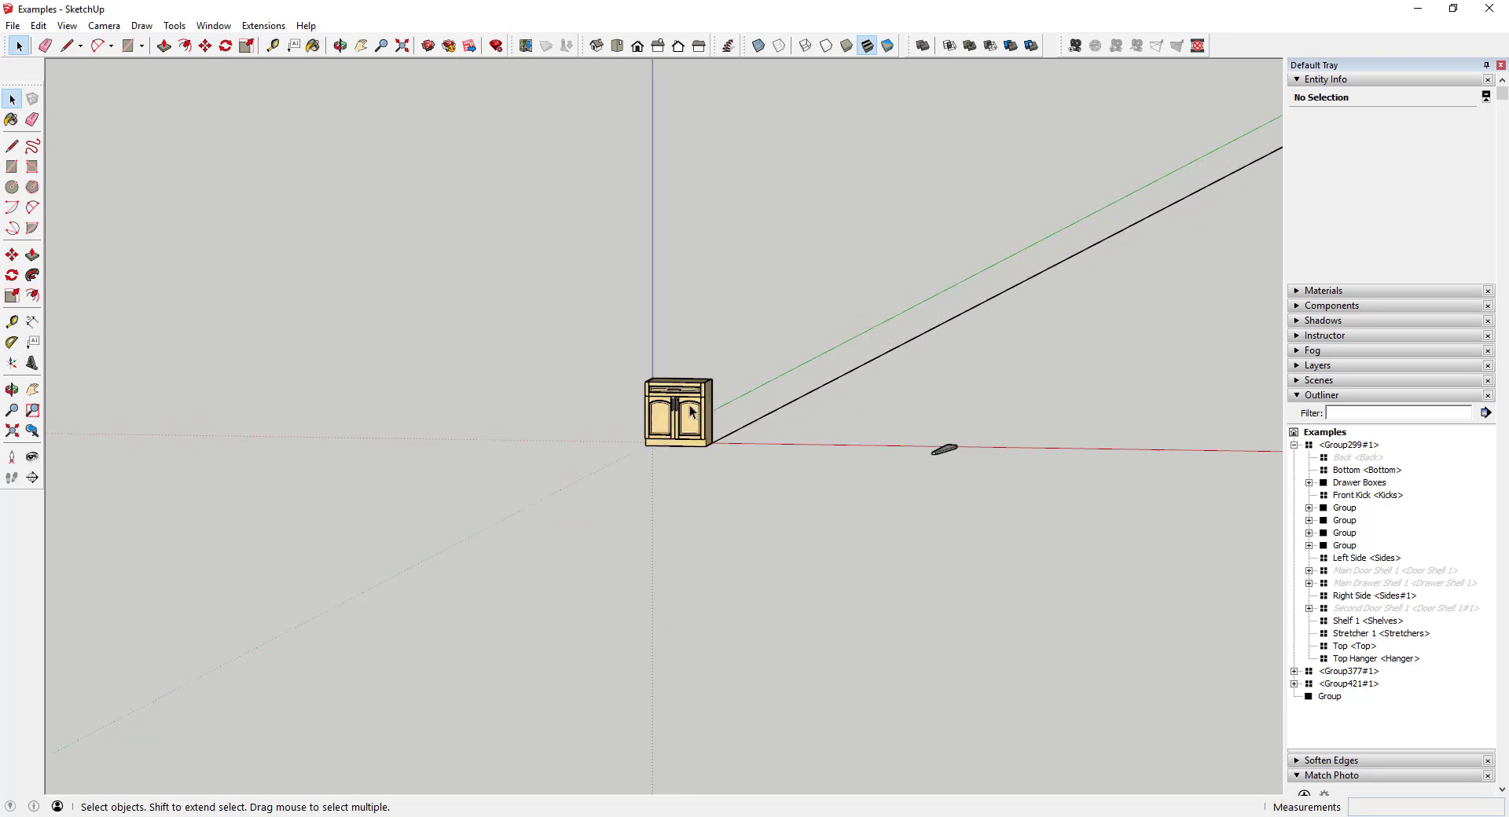
pyautogui.scroll(4, 684, 407)
pyautogui.moveTo(682, 404); pyautogui.dragTo(763, 387, button='middle')
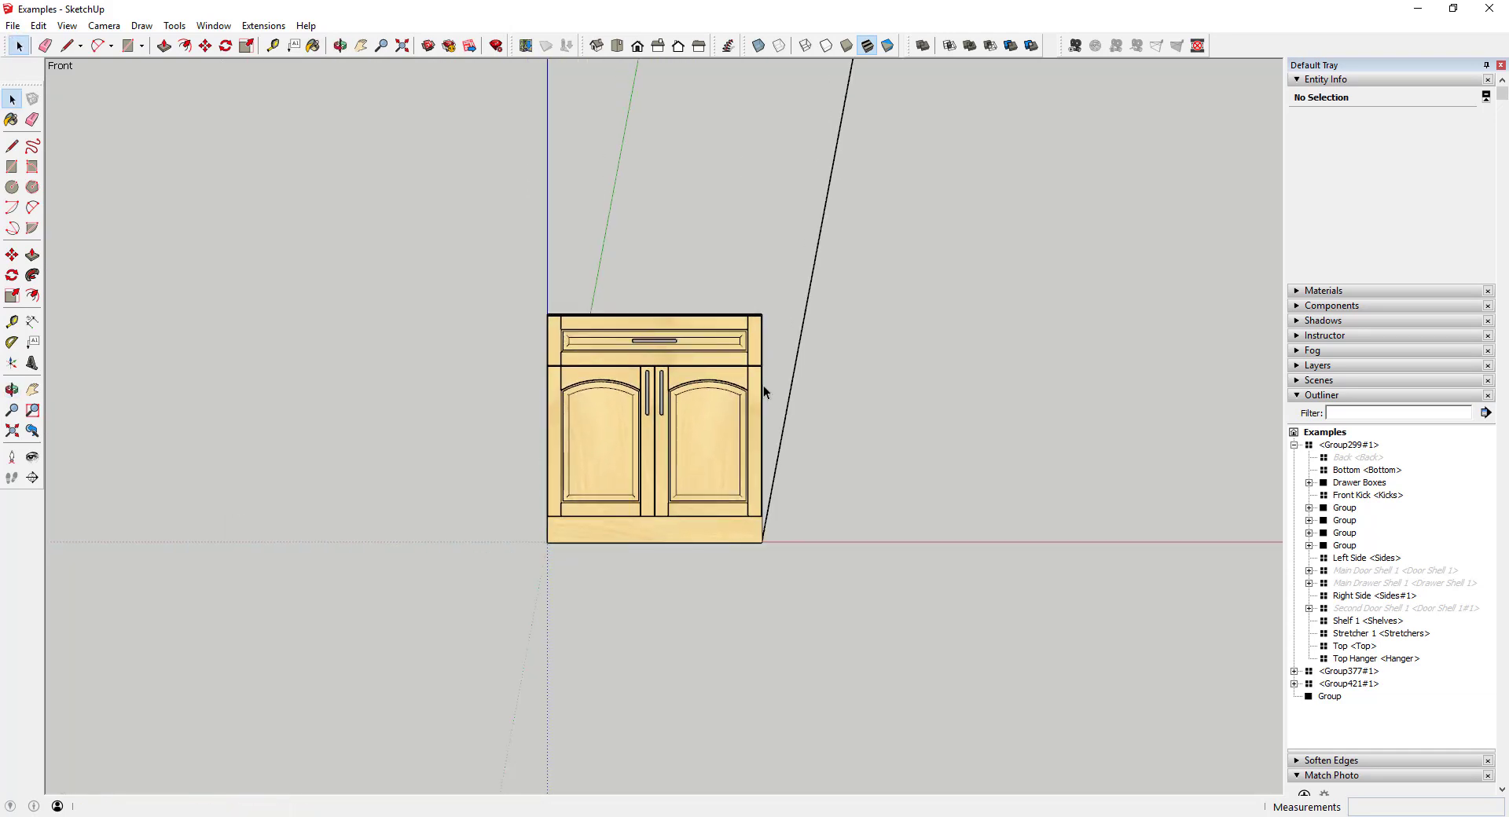
pyautogui.scroll(-6, 673, 512)
pyautogui.moveTo(677, 525); pyautogui.dragTo(678, 486, button='middle')
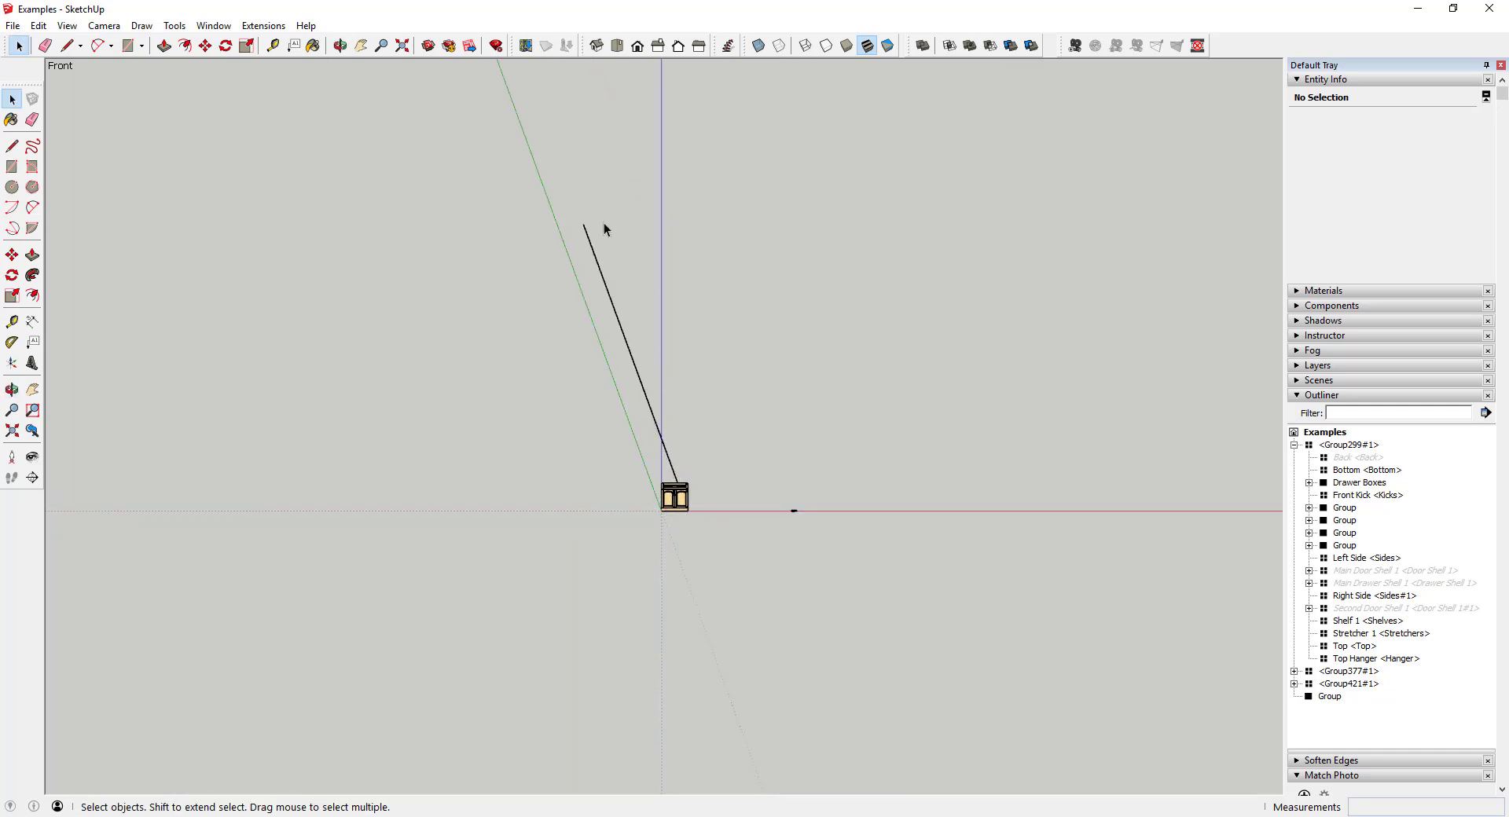
# Show the cabinet in the standard front view under parallel projection and examine its face up close.
pyautogui.click(638, 46)
pyautogui.scroll(15, 602, 420)
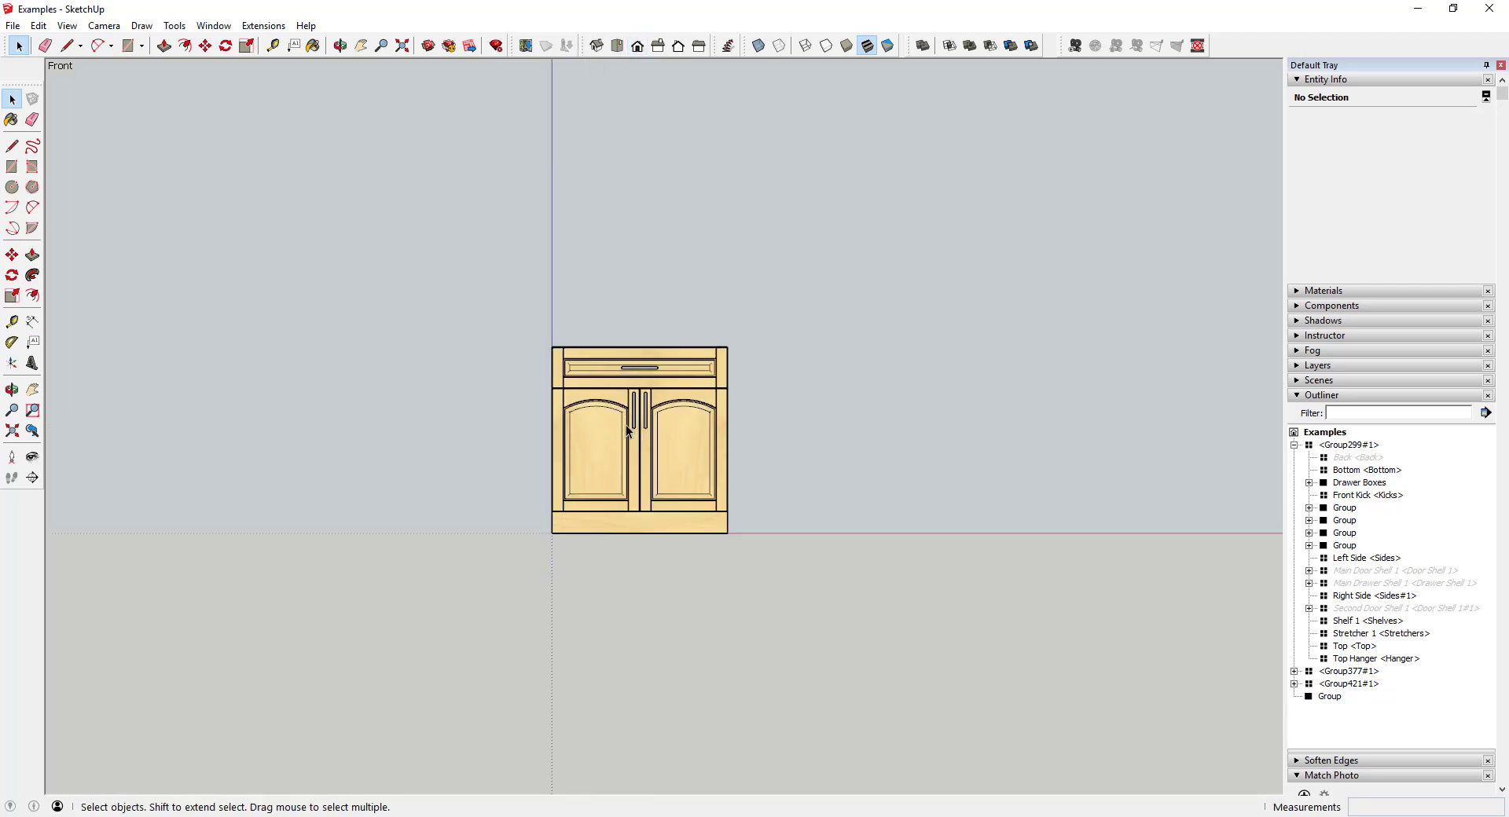
pyautogui.scroll(4, 671, 455)
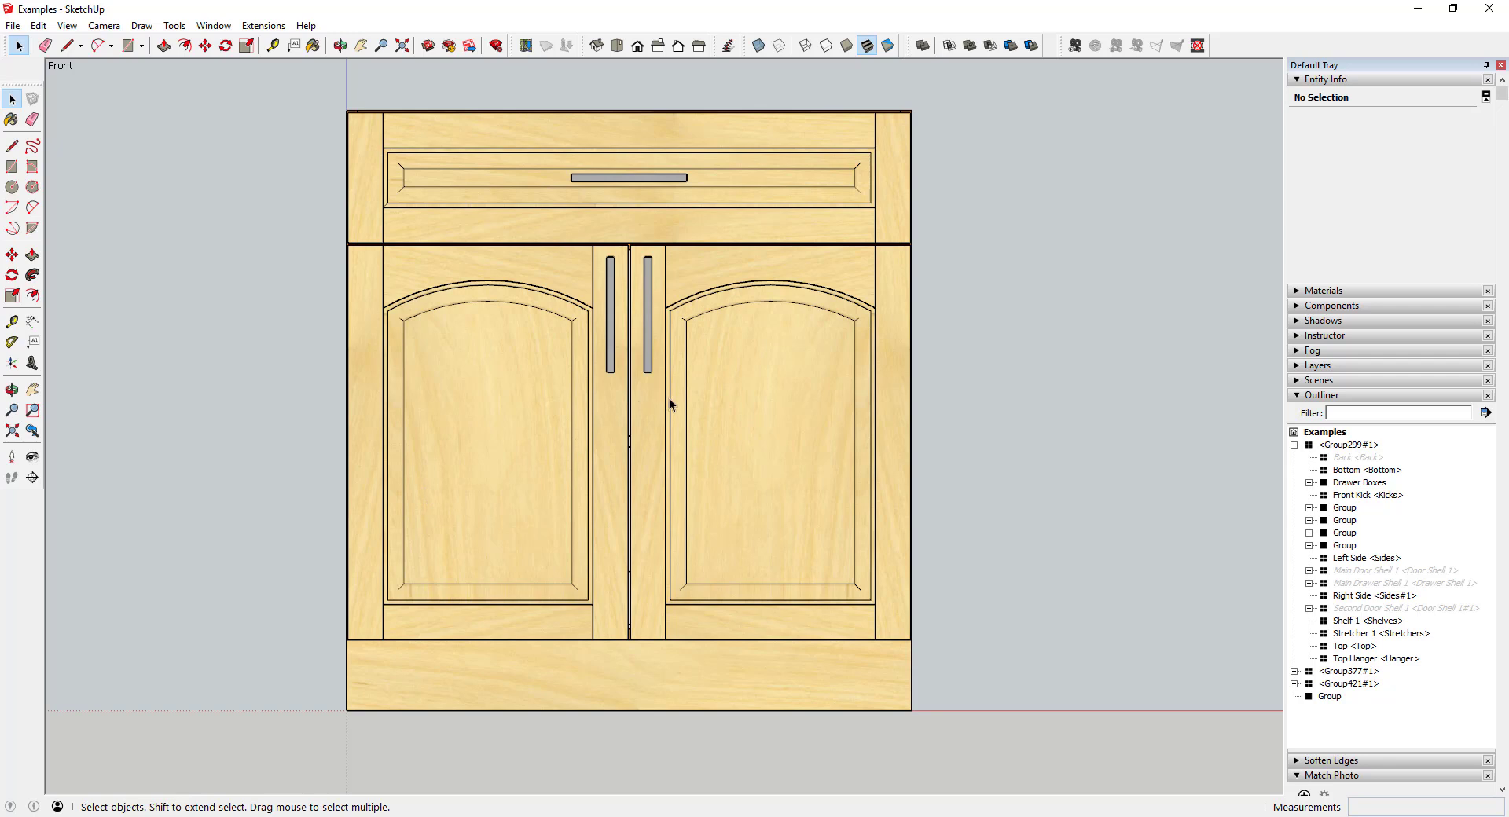
# Show the model in the standard top view and erase the long line behind the cabinet.
pyautogui.click(617, 46)
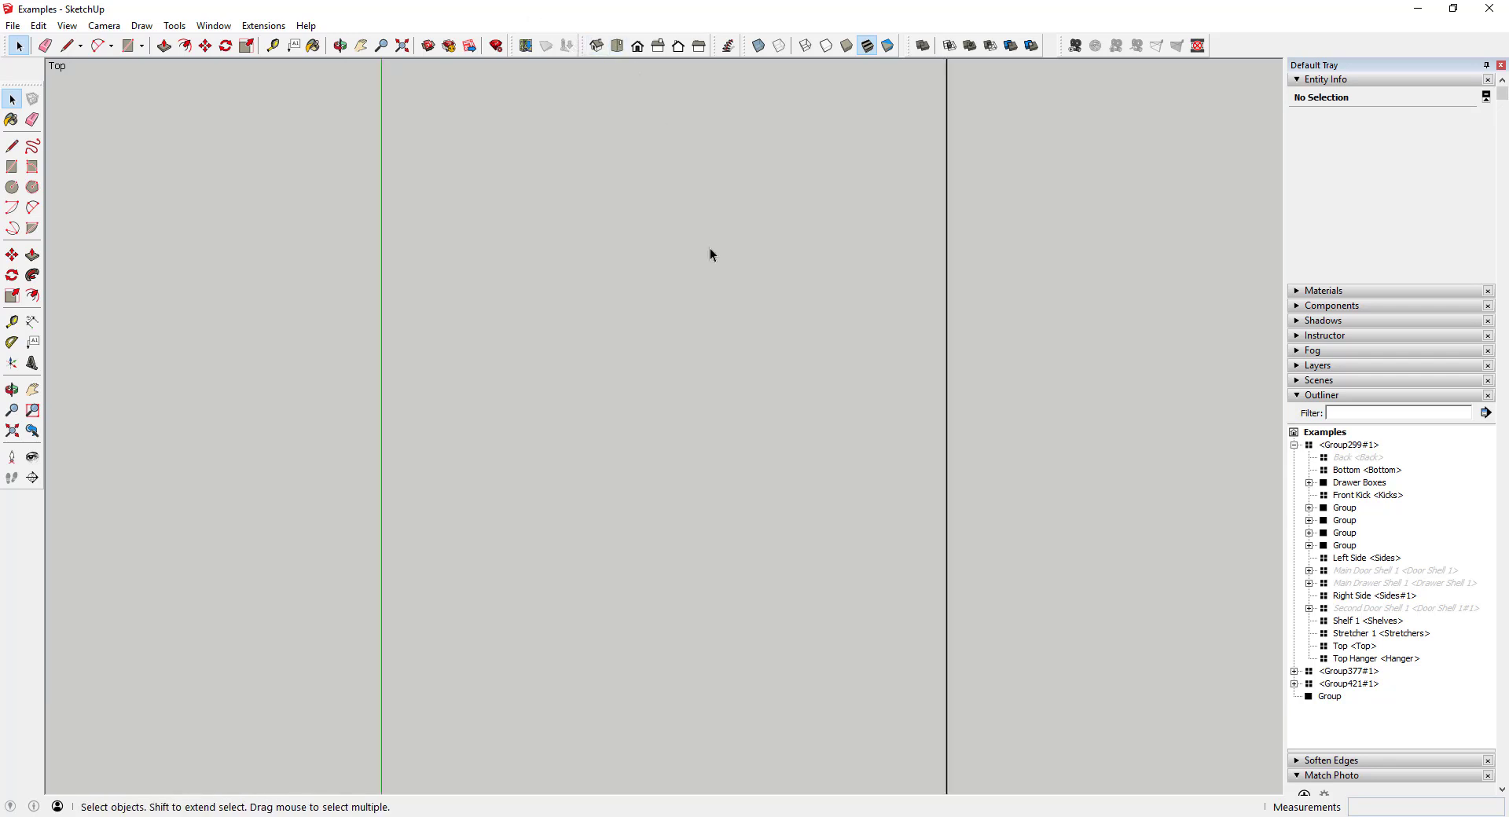
pyautogui.press('e')
pyautogui.click(947, 393)
pyautogui.scroll(-1, 896, 364)
pyautogui.click(12, 430)
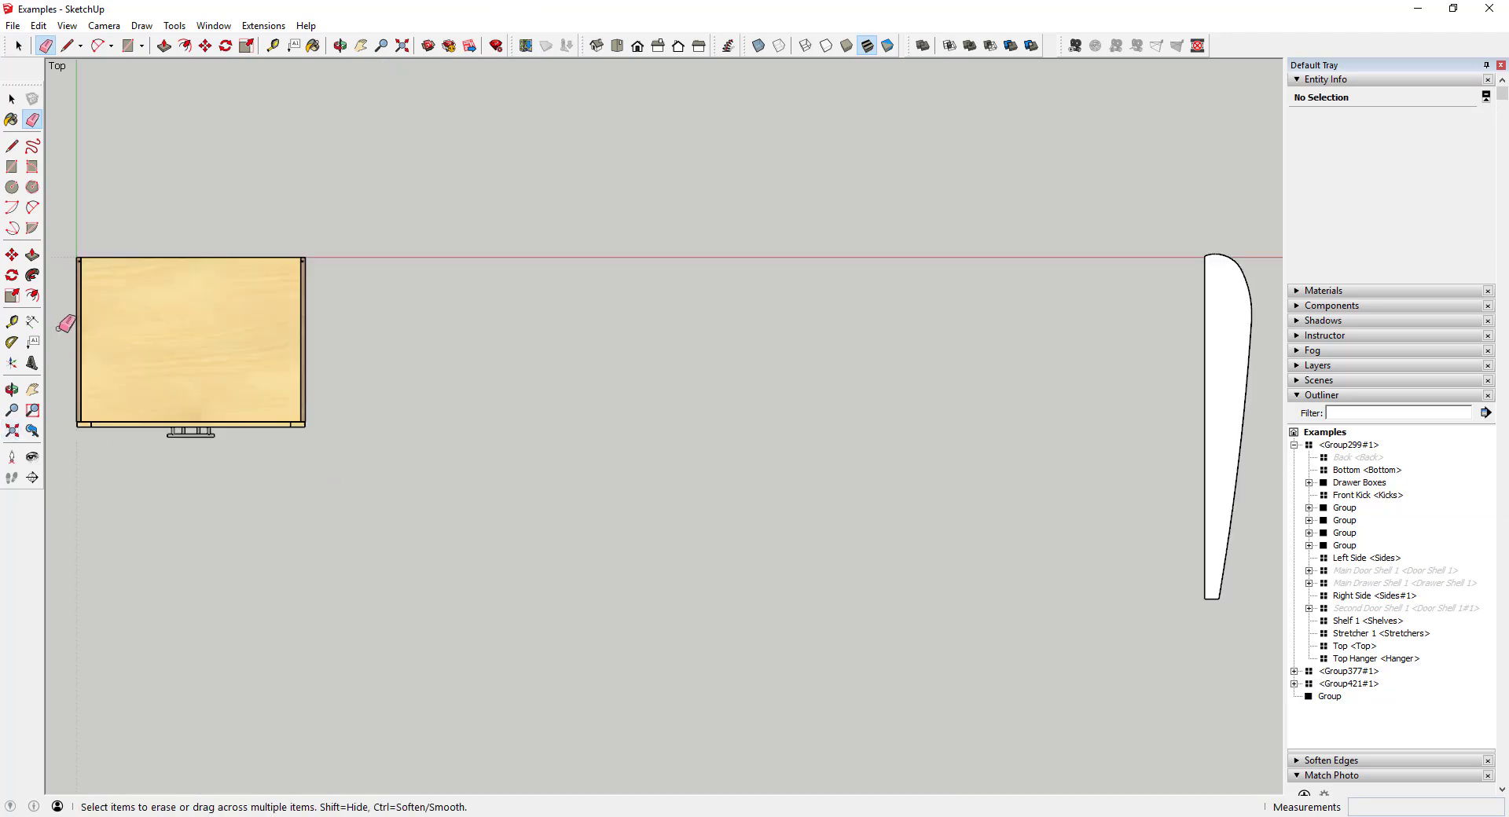
pyautogui.scroll(2, 118, 349)
pyautogui.scroll(-1, 317, 309)
pyautogui.scroll(2, 317, 310)
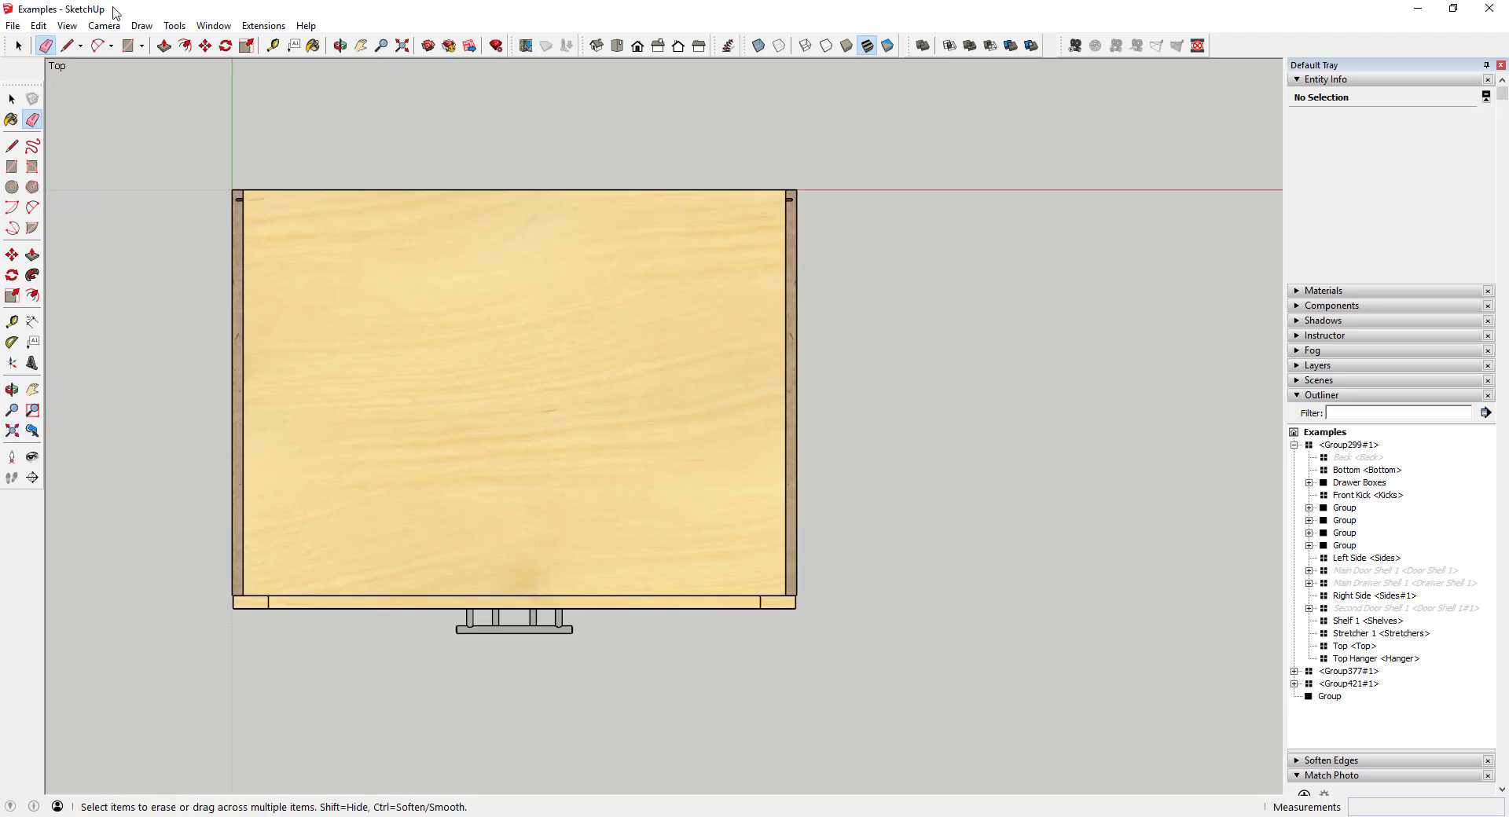
# Switch the camera back to perspective in the top view and fit the whole model in view.
pyautogui.click(104, 25)
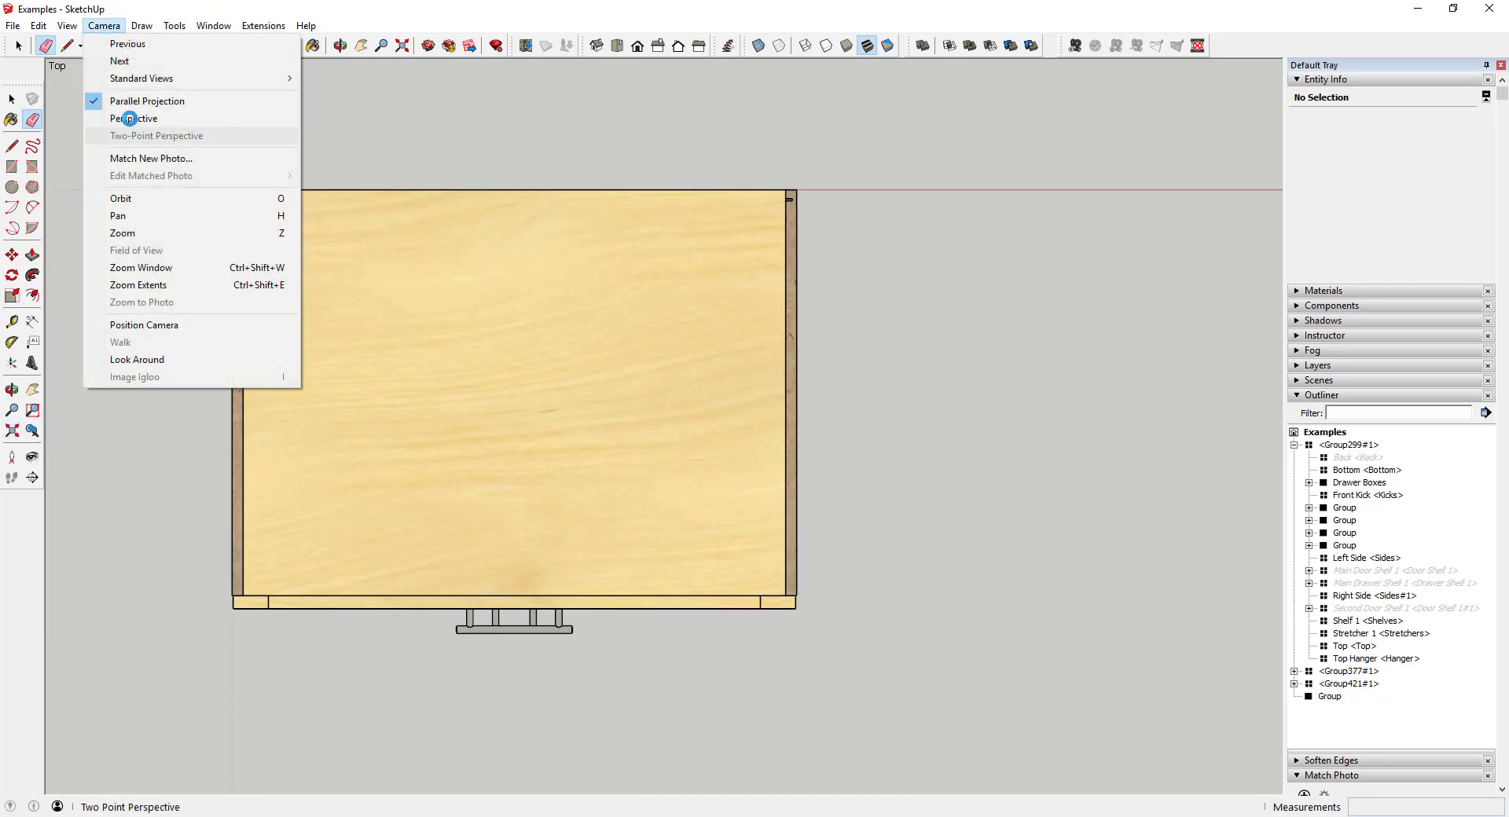
pyautogui.click(129, 118)
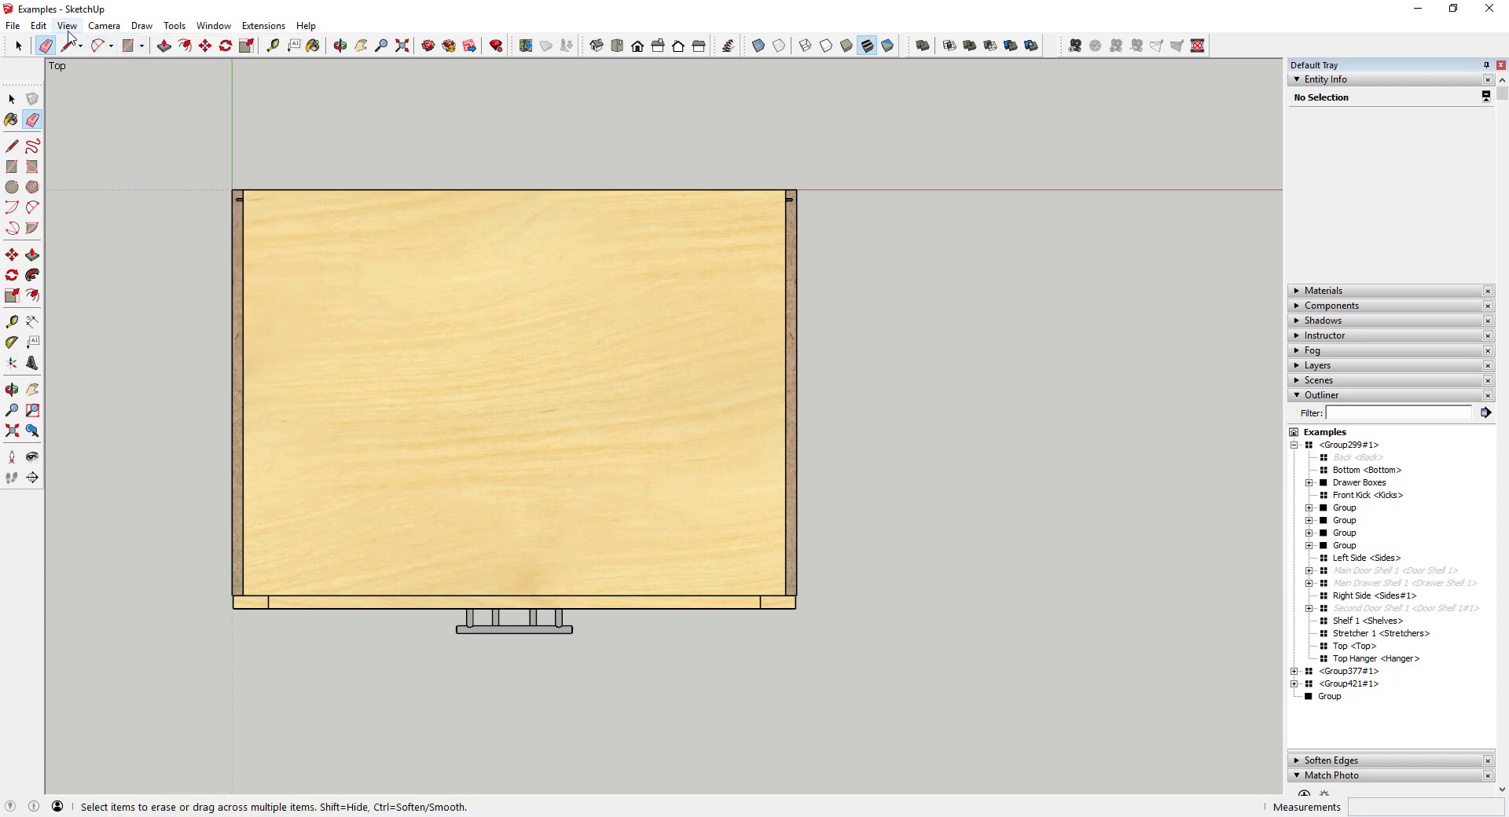
pyautogui.click(104, 25)
pyautogui.click(129, 119)
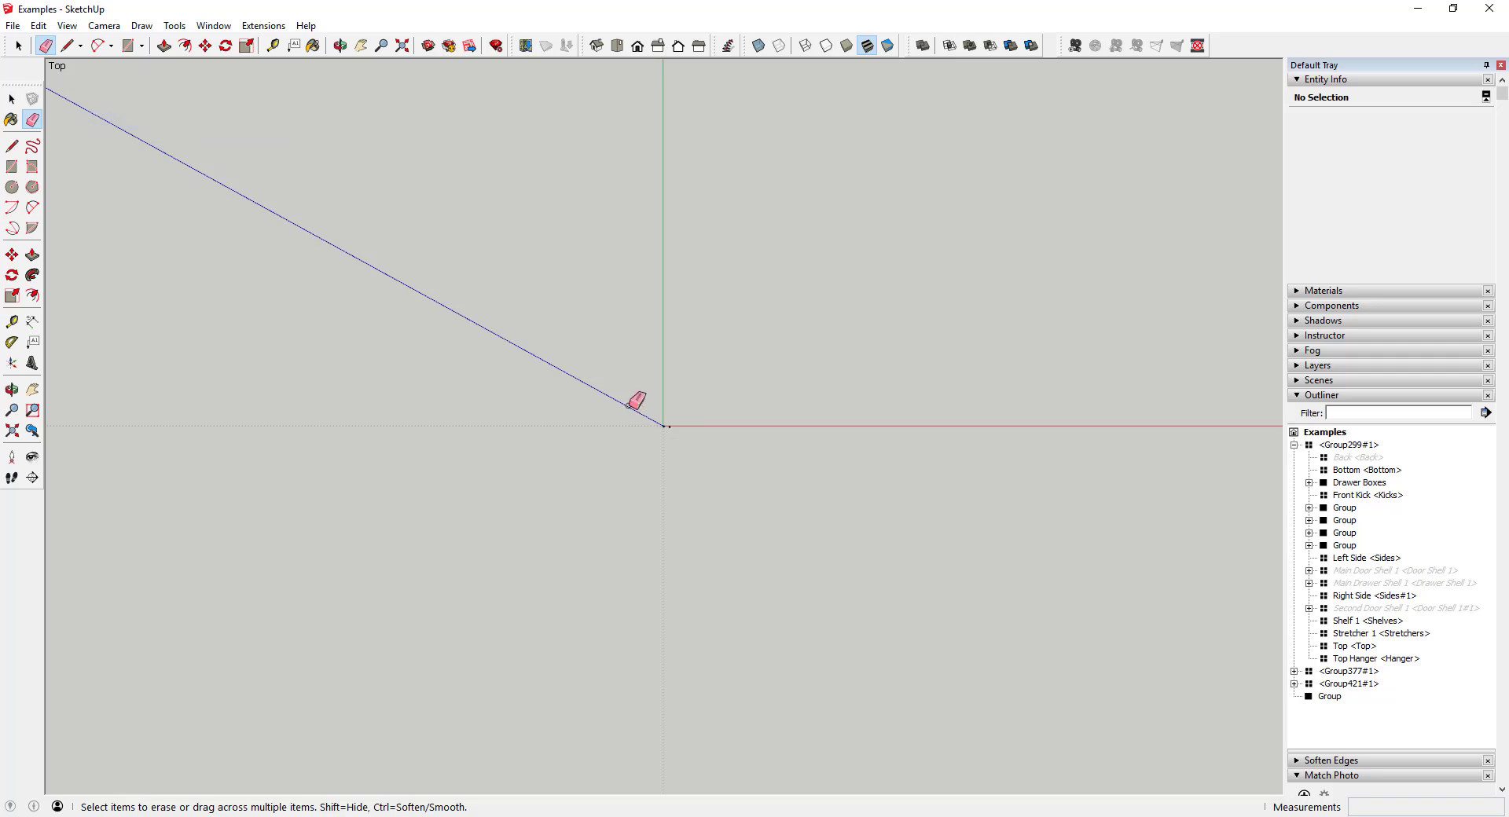
pyautogui.click(12, 431)
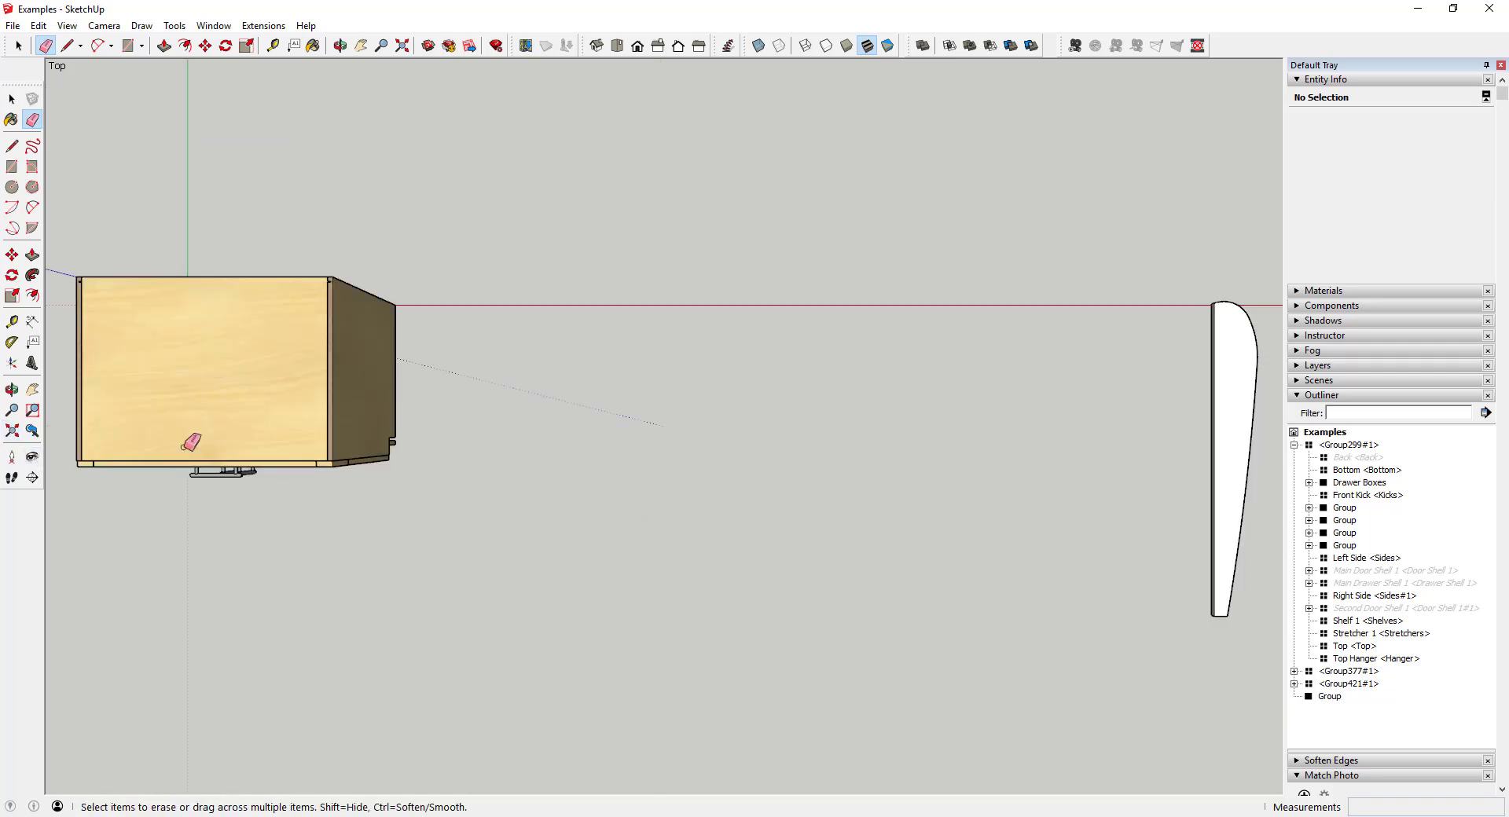
pyautogui.scroll(2, 228, 337)
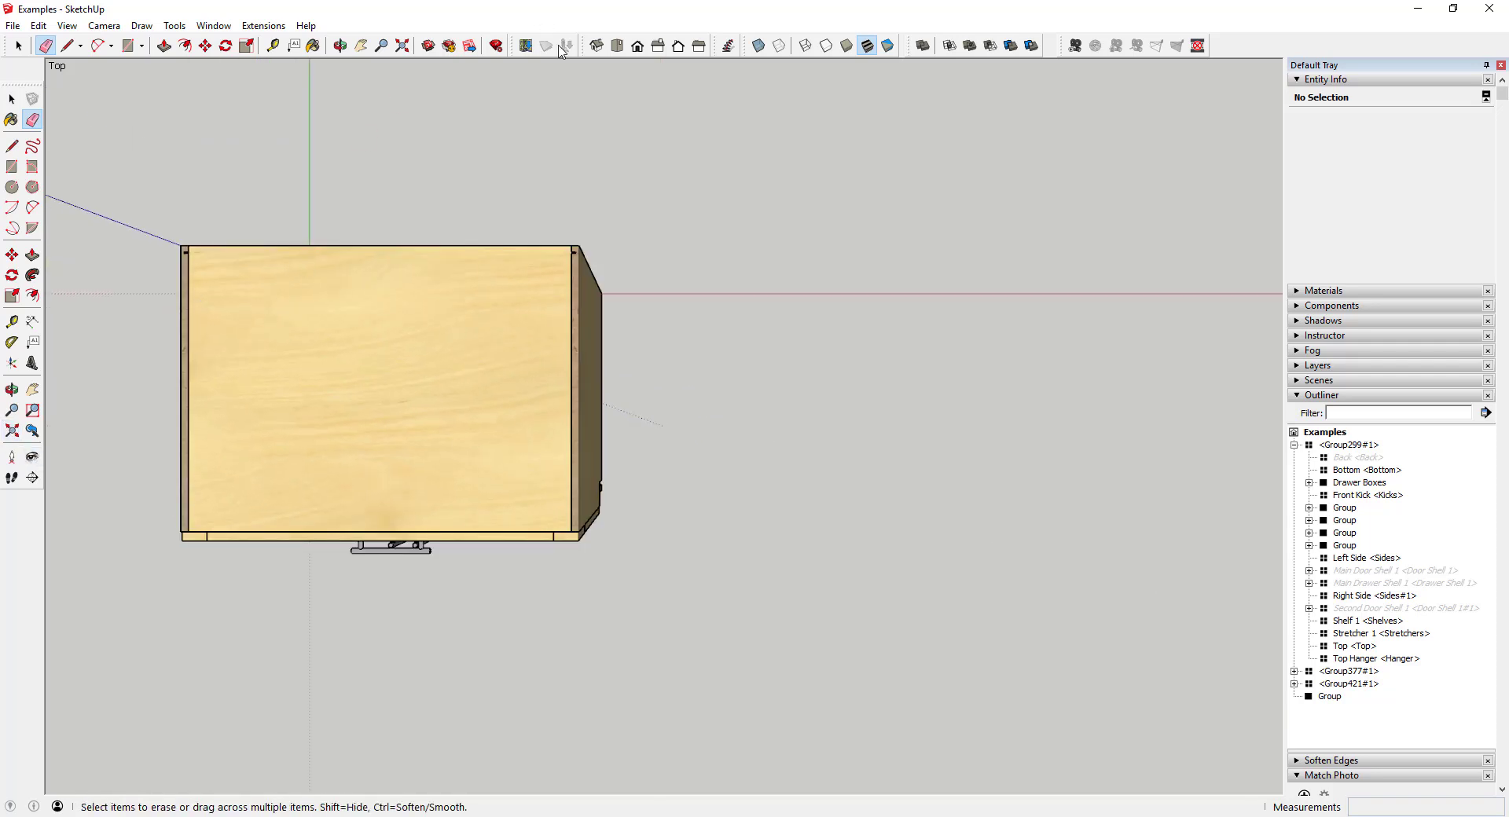
# Examine how perspective distorts the cabinet's sides and handles when seen from above.
pyautogui.scroll(-2, 676, 283)
pyautogui.scroll(4, 371, 340)
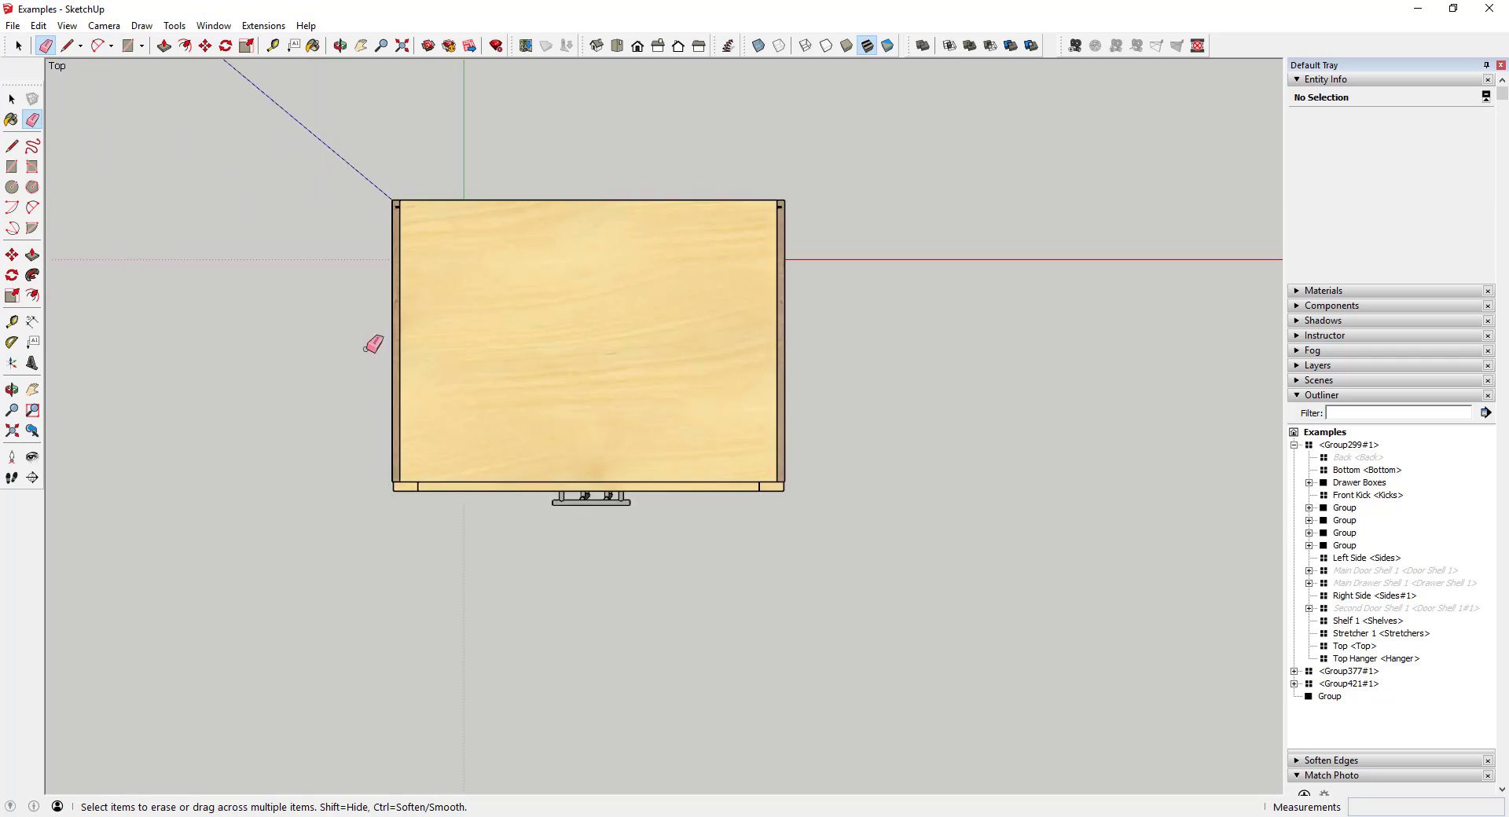
pyautogui.scroll(-2, 423, 288)
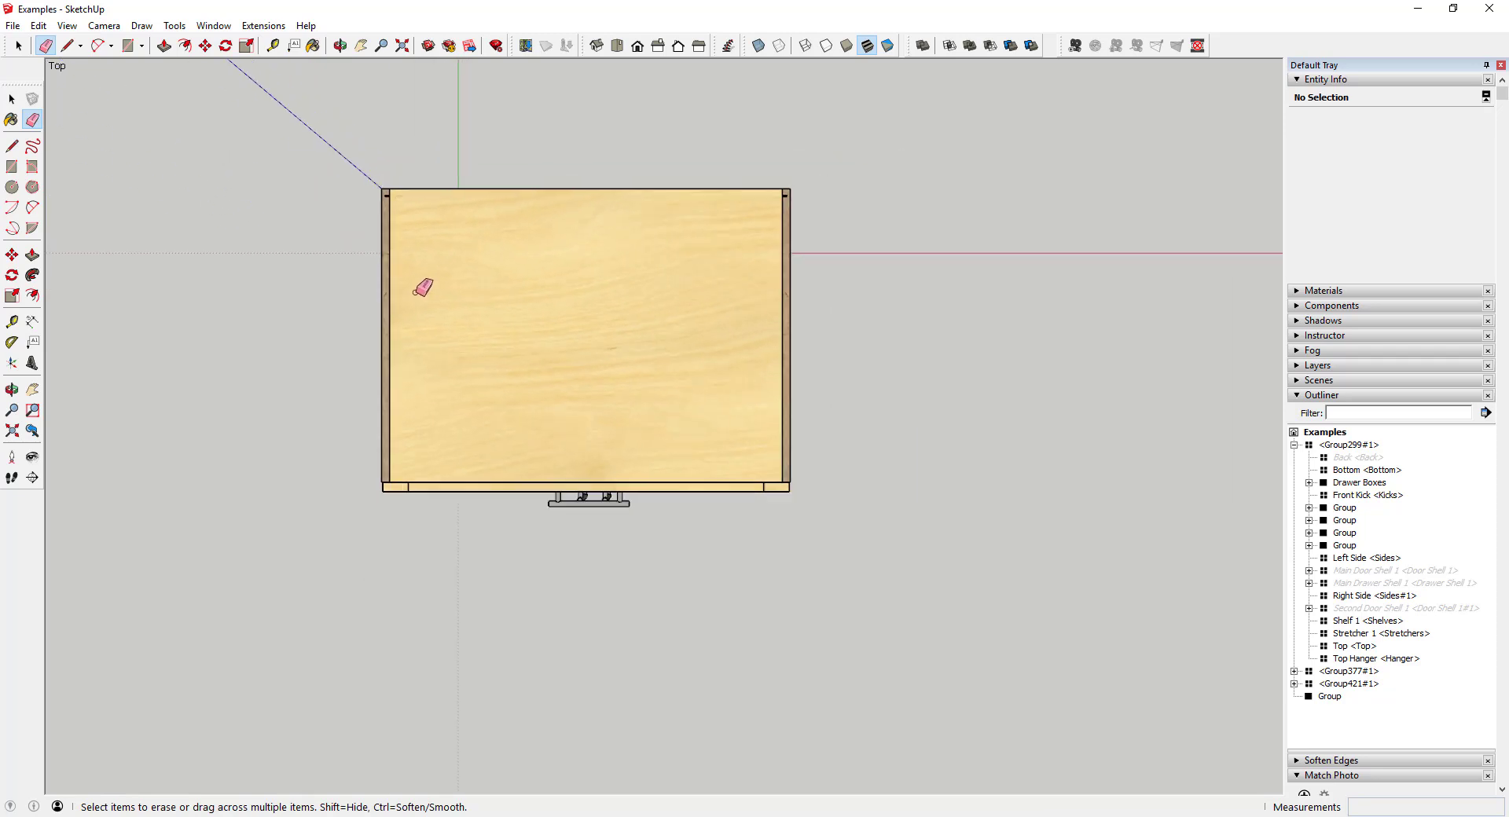
pyautogui.scroll(-2, 417, 291)
pyautogui.scroll(3, 438, 290)
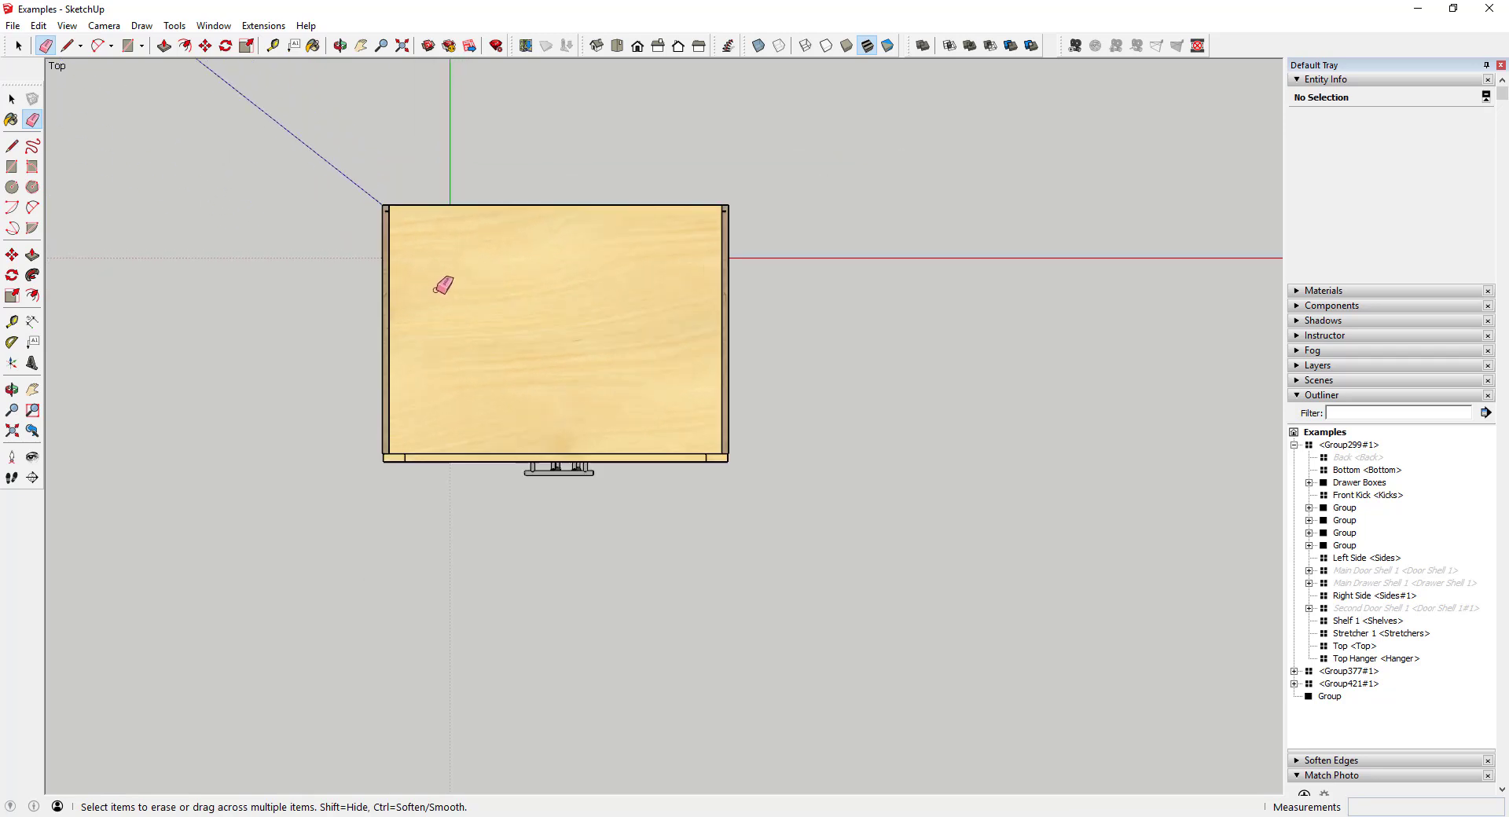
pyautogui.scroll(-2, 488, 320)
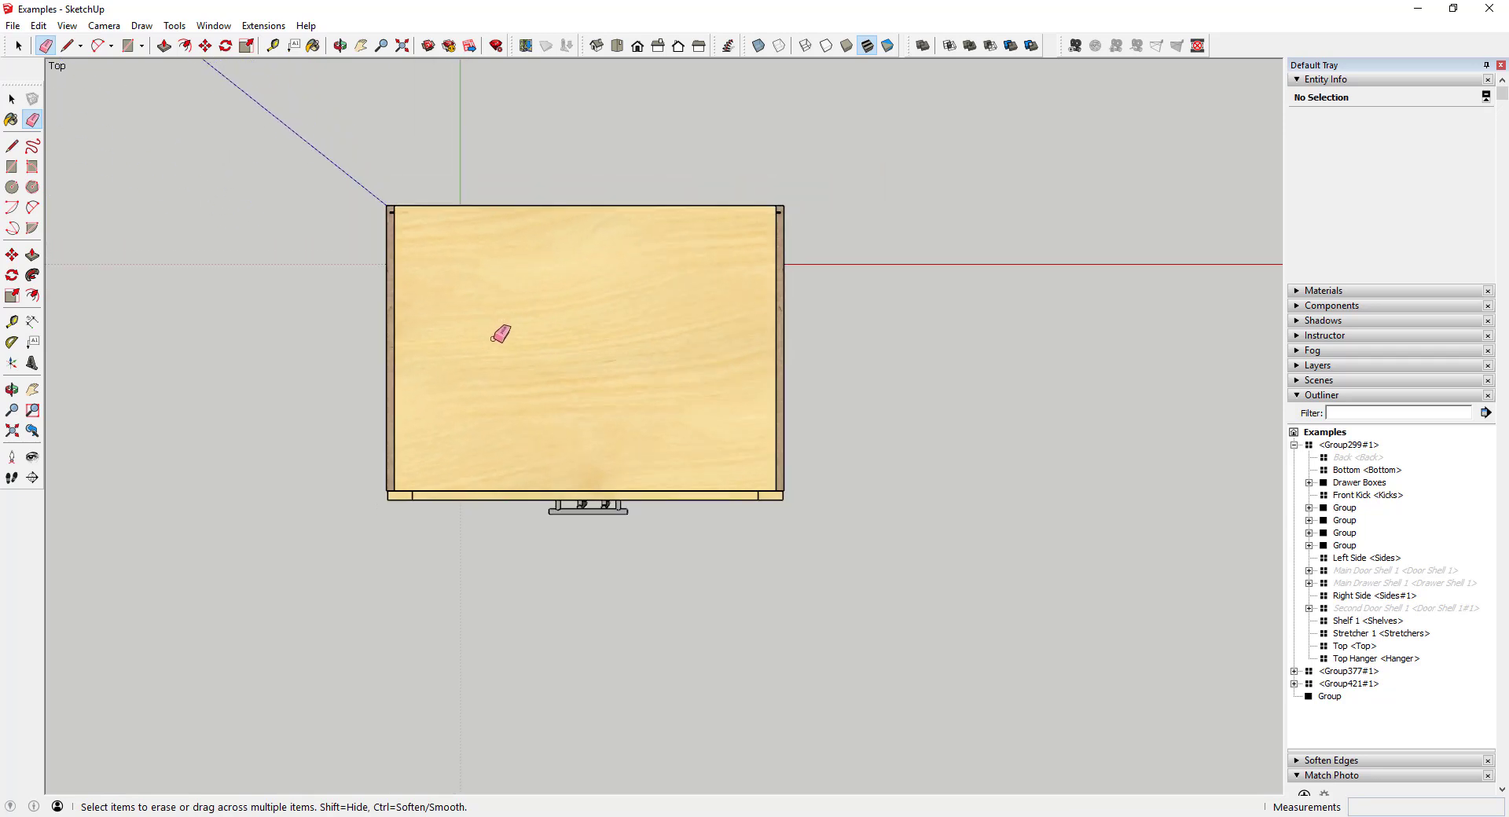
pyautogui.scroll(5, 617, 508)
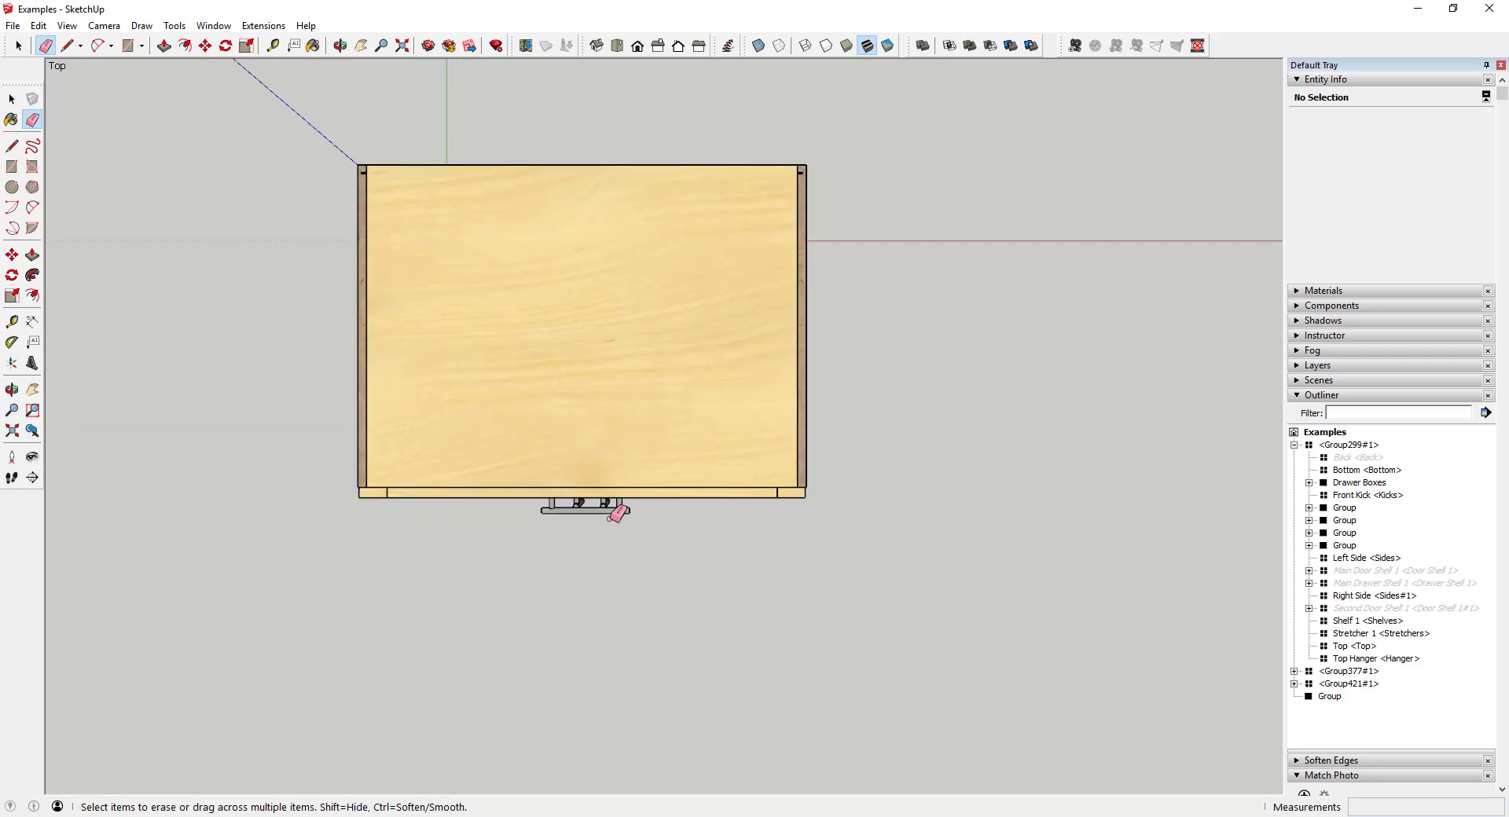
pyautogui.scroll(-5, 606, 455)
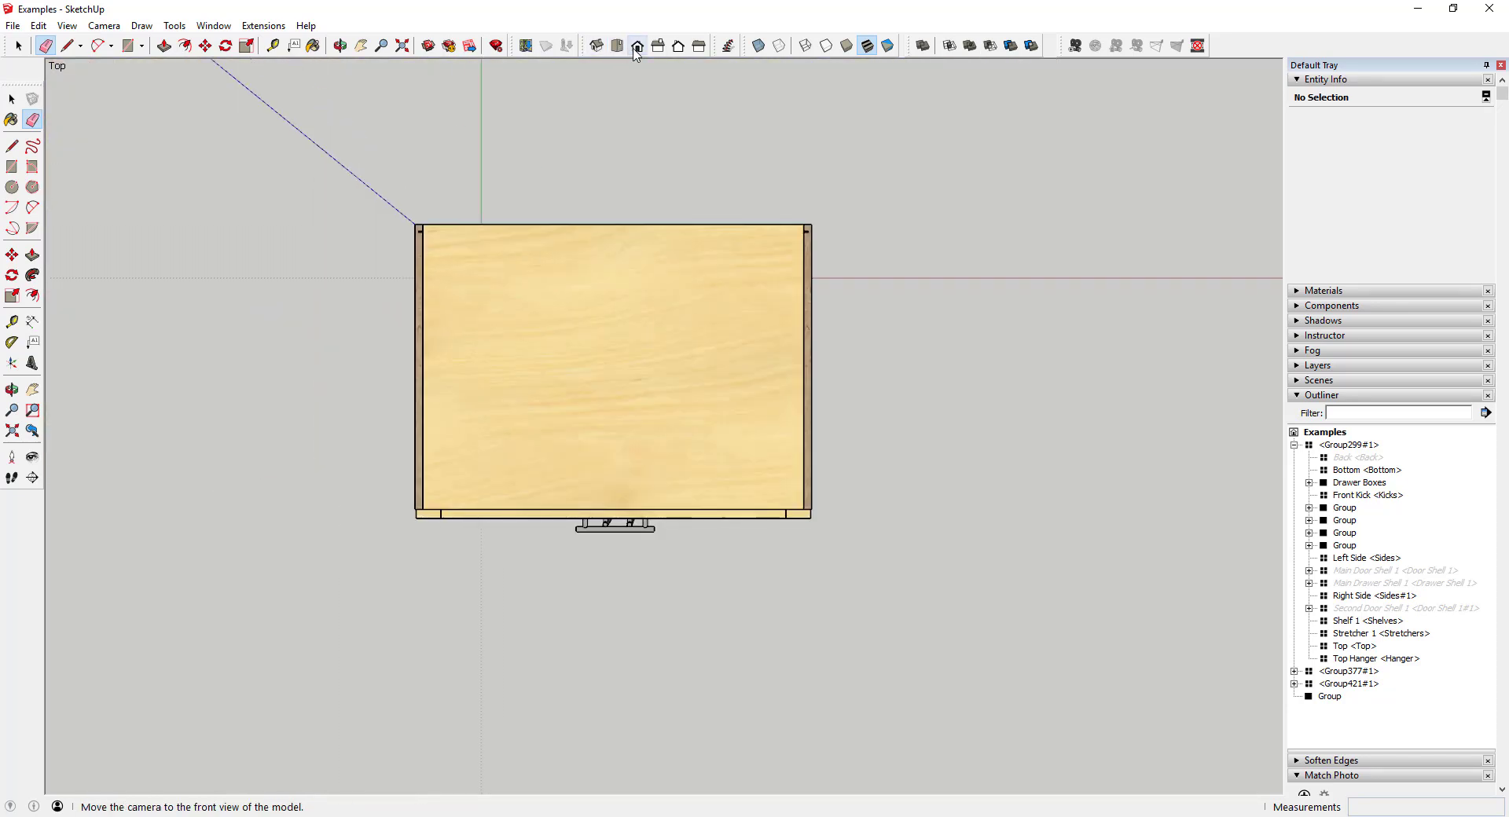
# Show the cabinet in the standard front view and switch the camera to parallel projection.
pyautogui.click(636, 47)
pyautogui.click(104, 25)
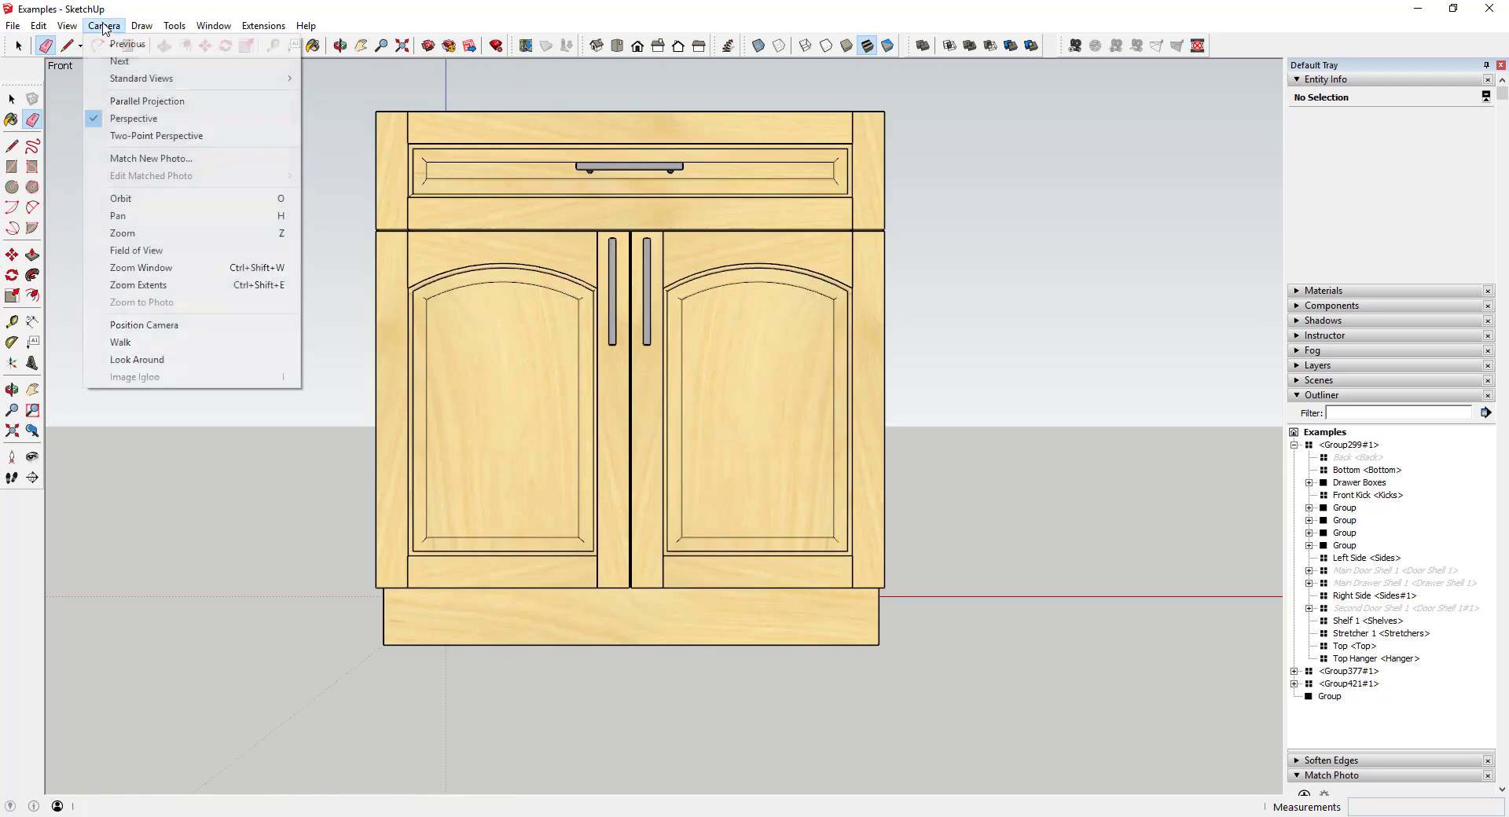
pyautogui.click(141, 118)
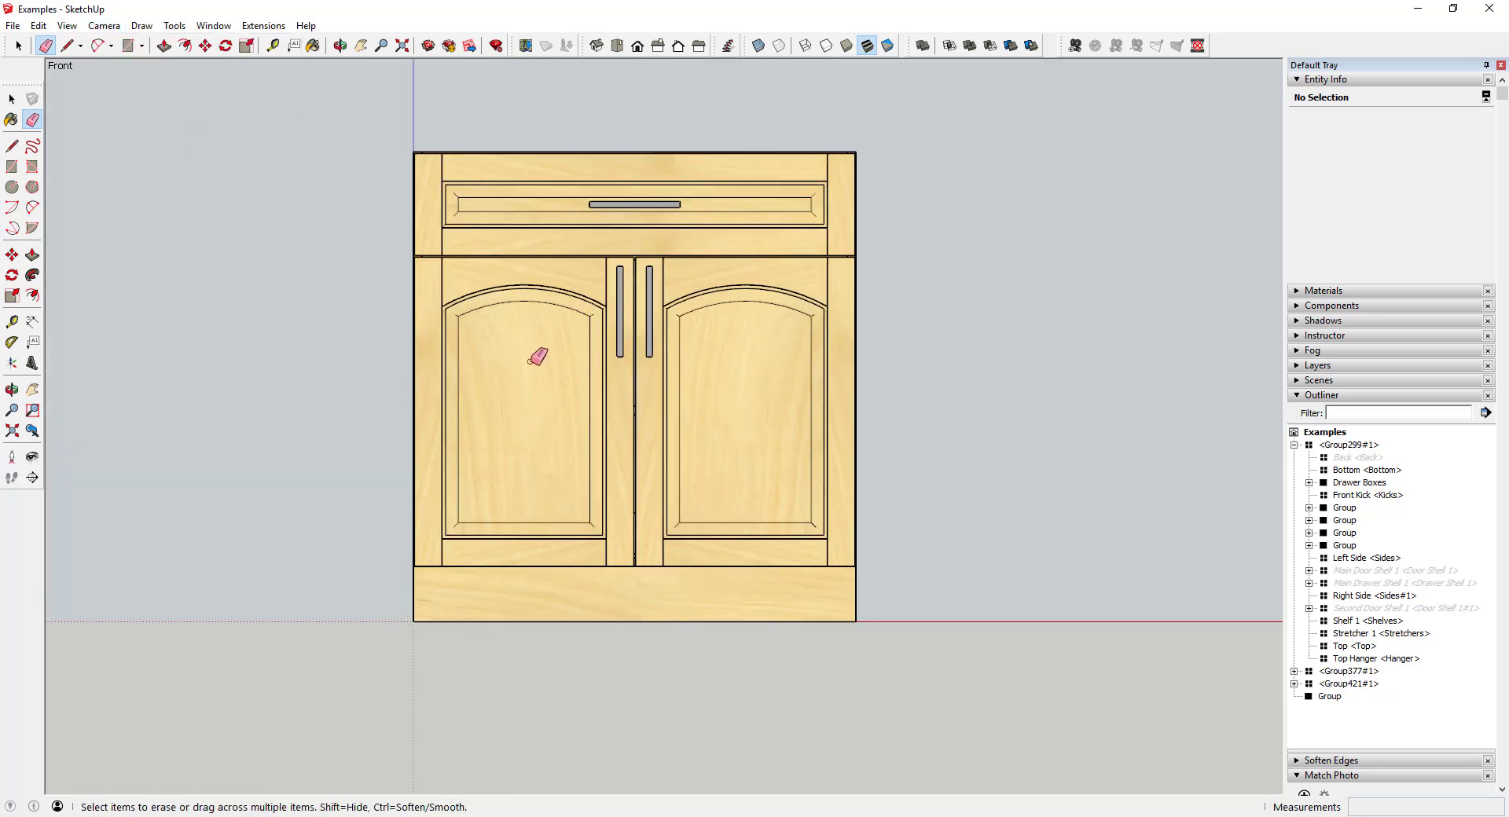
pyautogui.scroll(3, 538, 351)
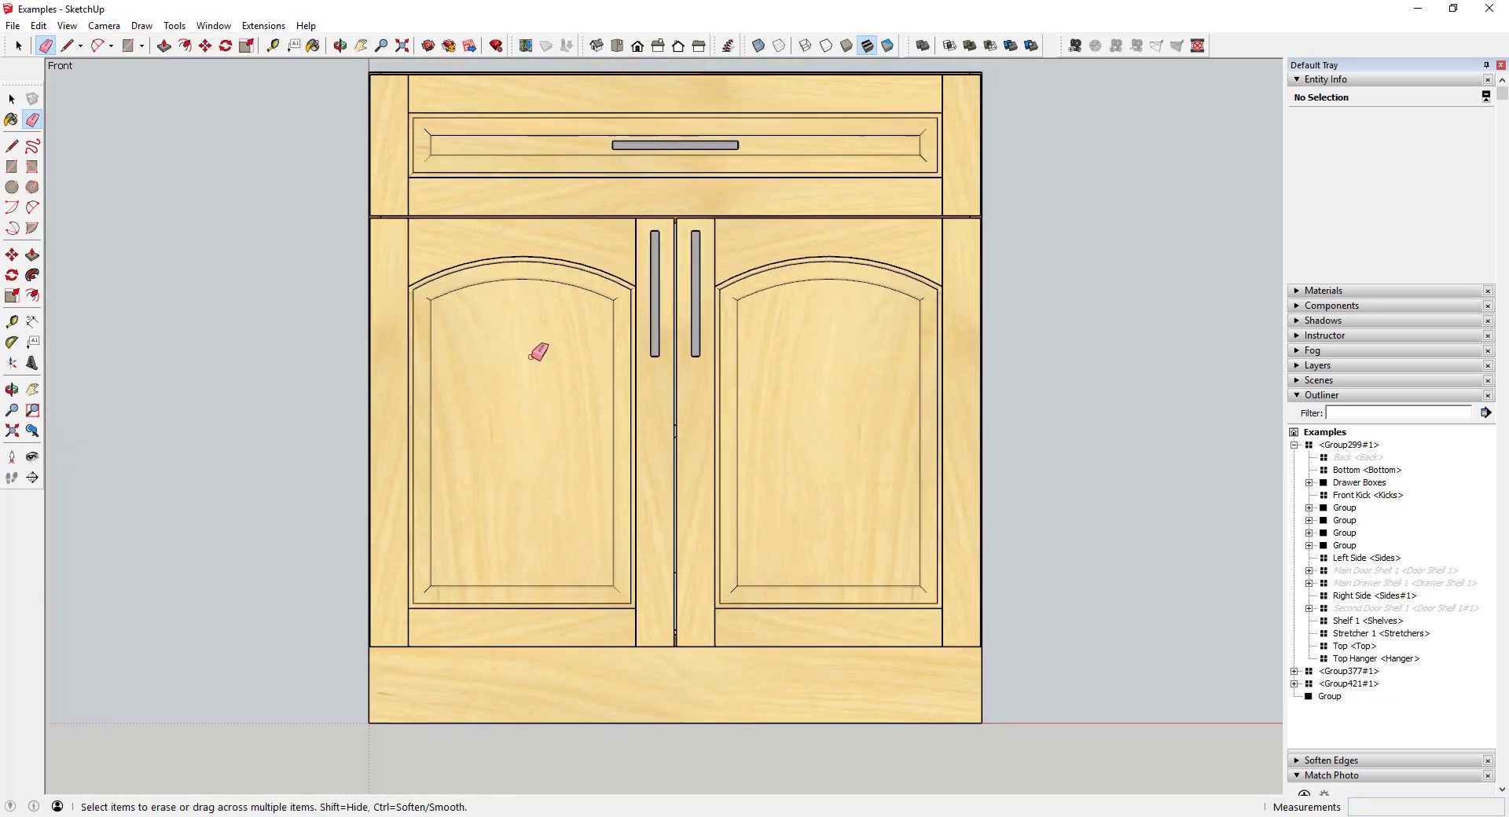
pyautogui.click(103, 25)
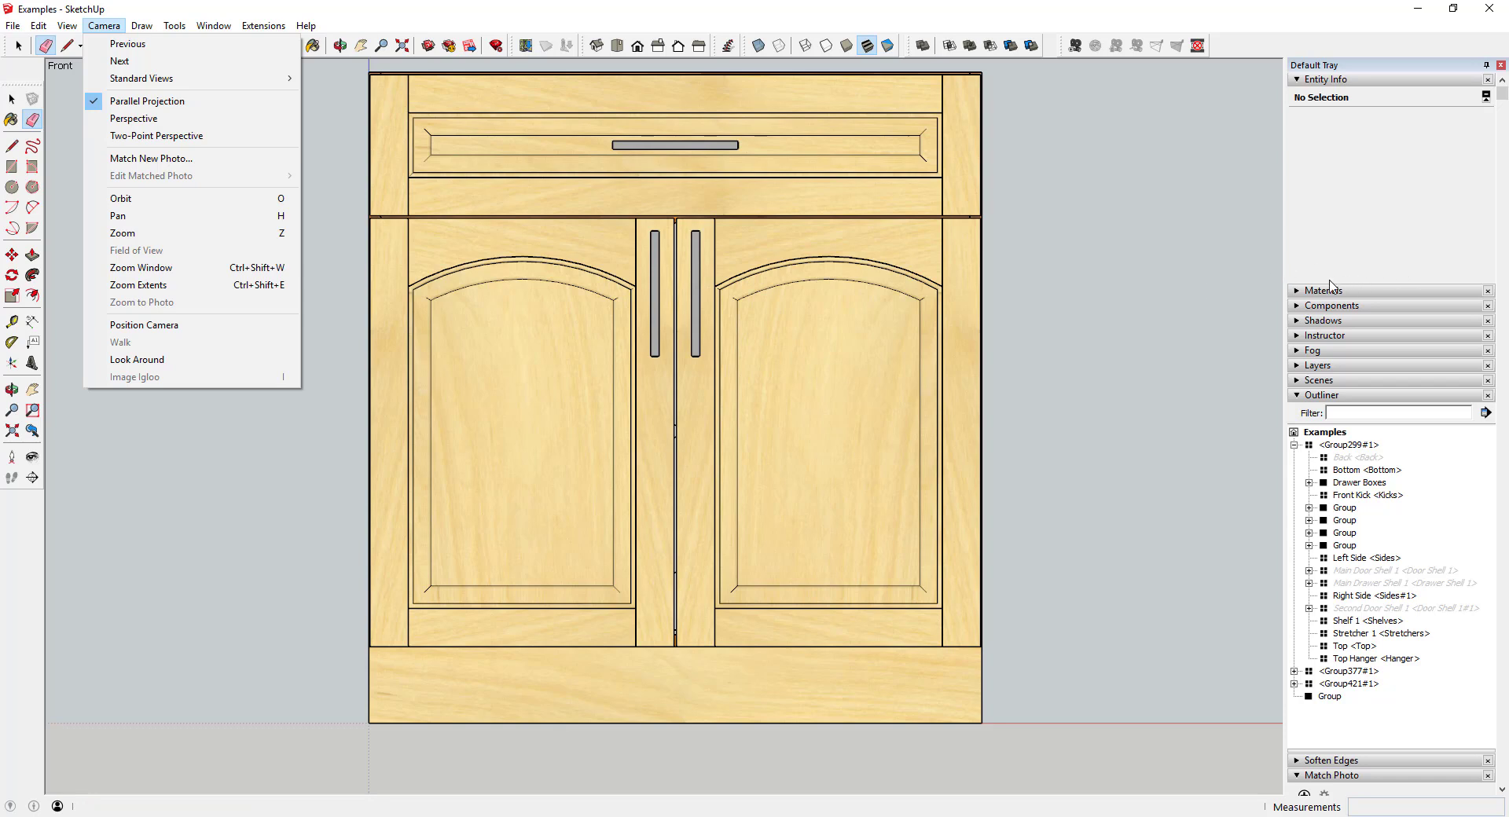
pyautogui.click(295, 467)
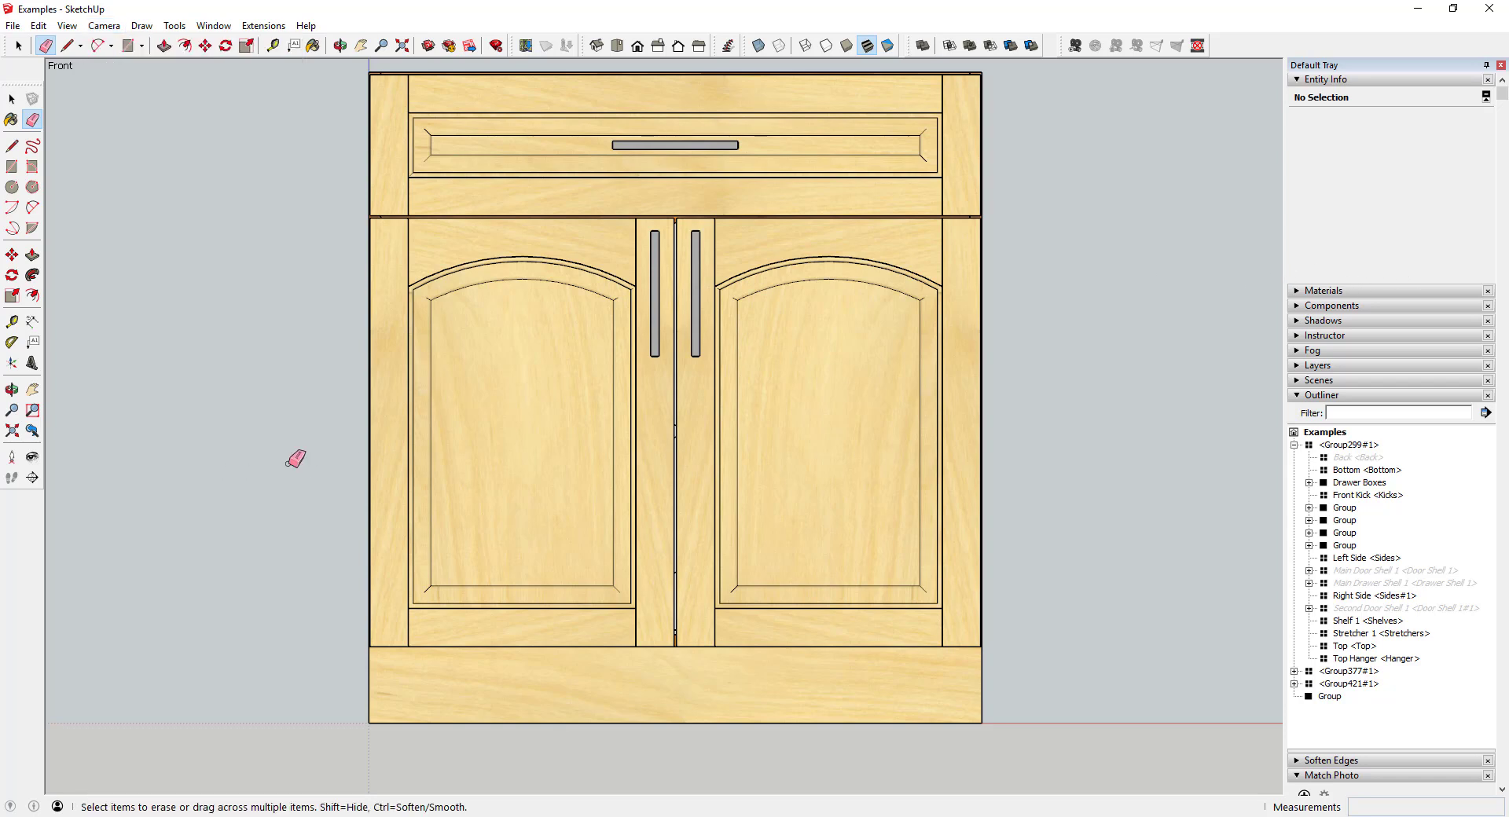
pyautogui.press('space')
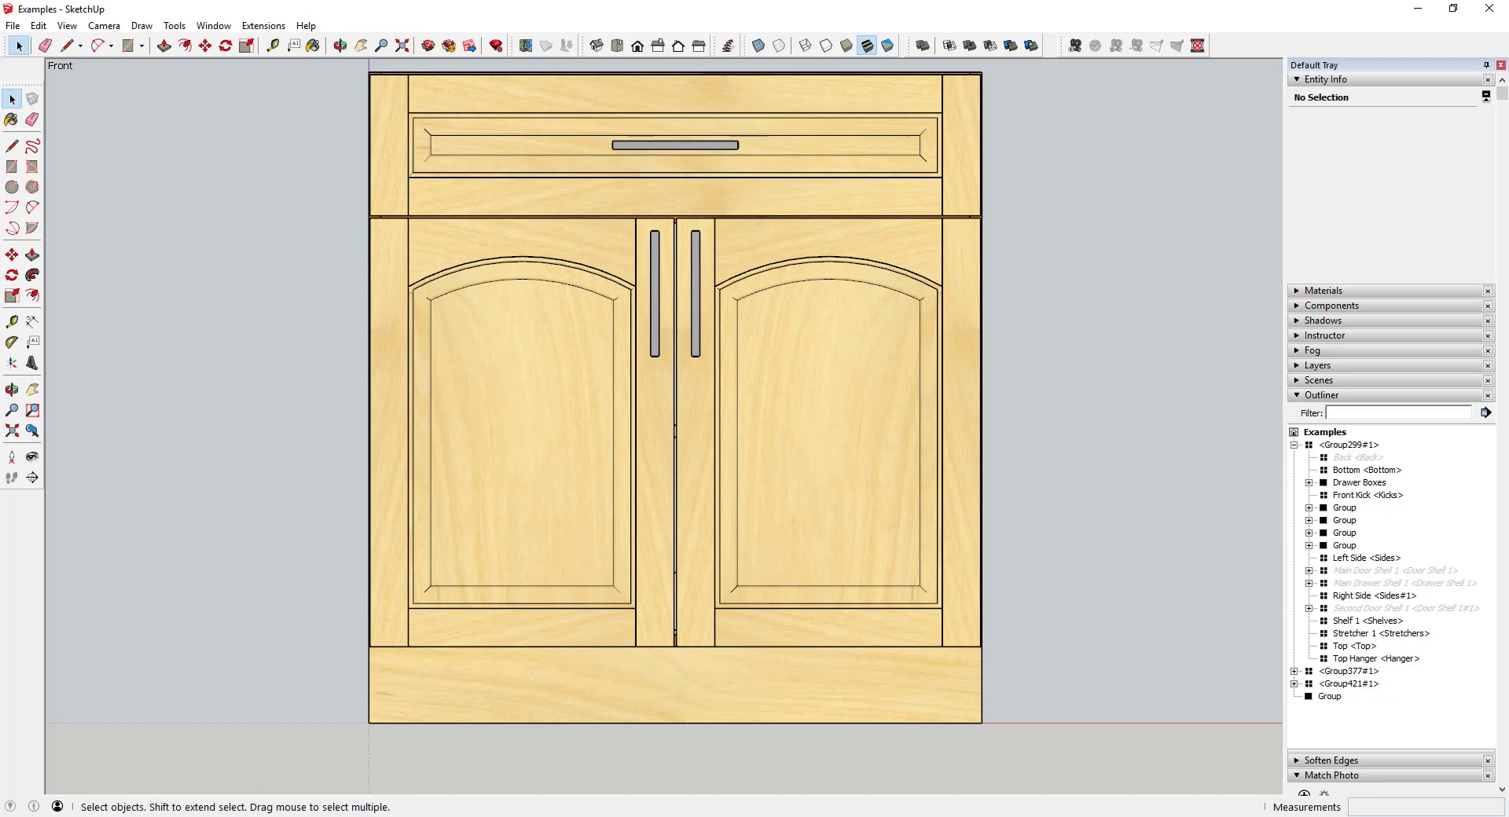
# Check which toolbars are enabled in the toolbar list, including the Large Tool Set.
pyautogui.scroll(-4, 912, 380)
pyautogui.moveTo(728, 378); pyautogui.dragTo(940, 413, button='middle')
pyautogui.scroll(3, 904, 363)
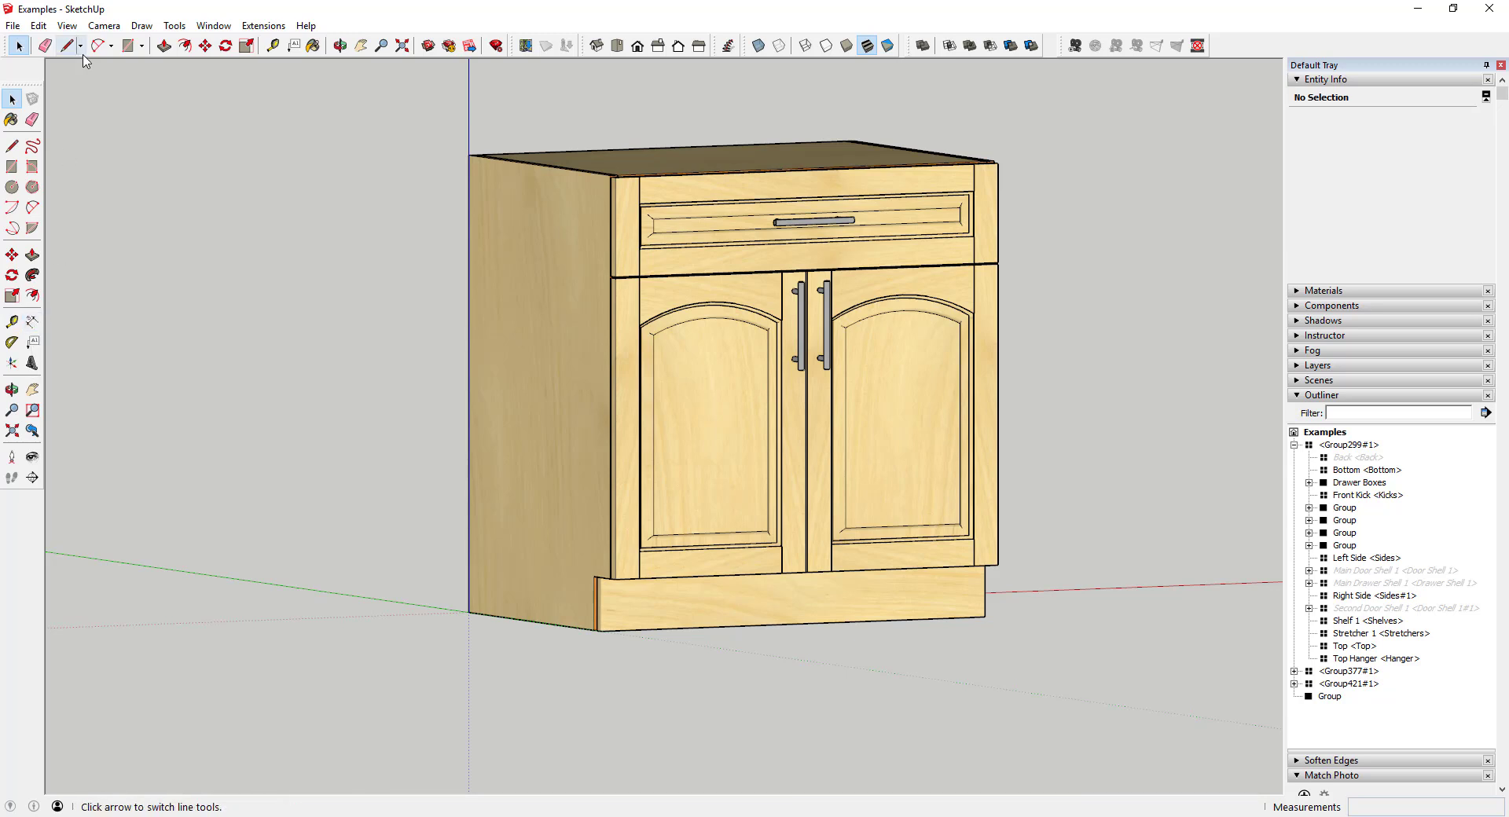
pyautogui.click(67, 25)
pyautogui.click(81, 46)
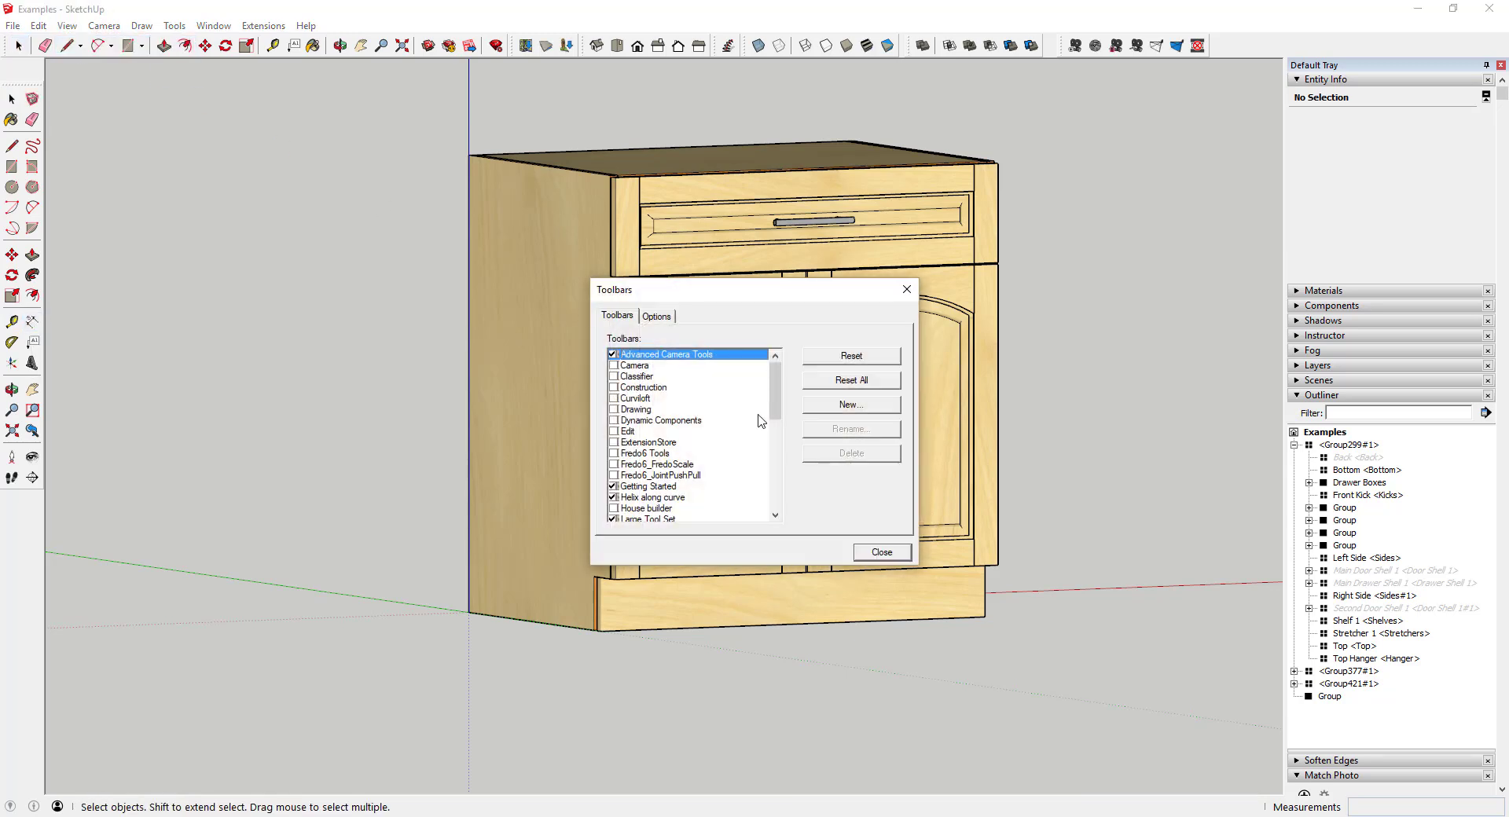
pyautogui.scroll(-4, 698, 434)
pyautogui.scroll(-1, 698, 434)
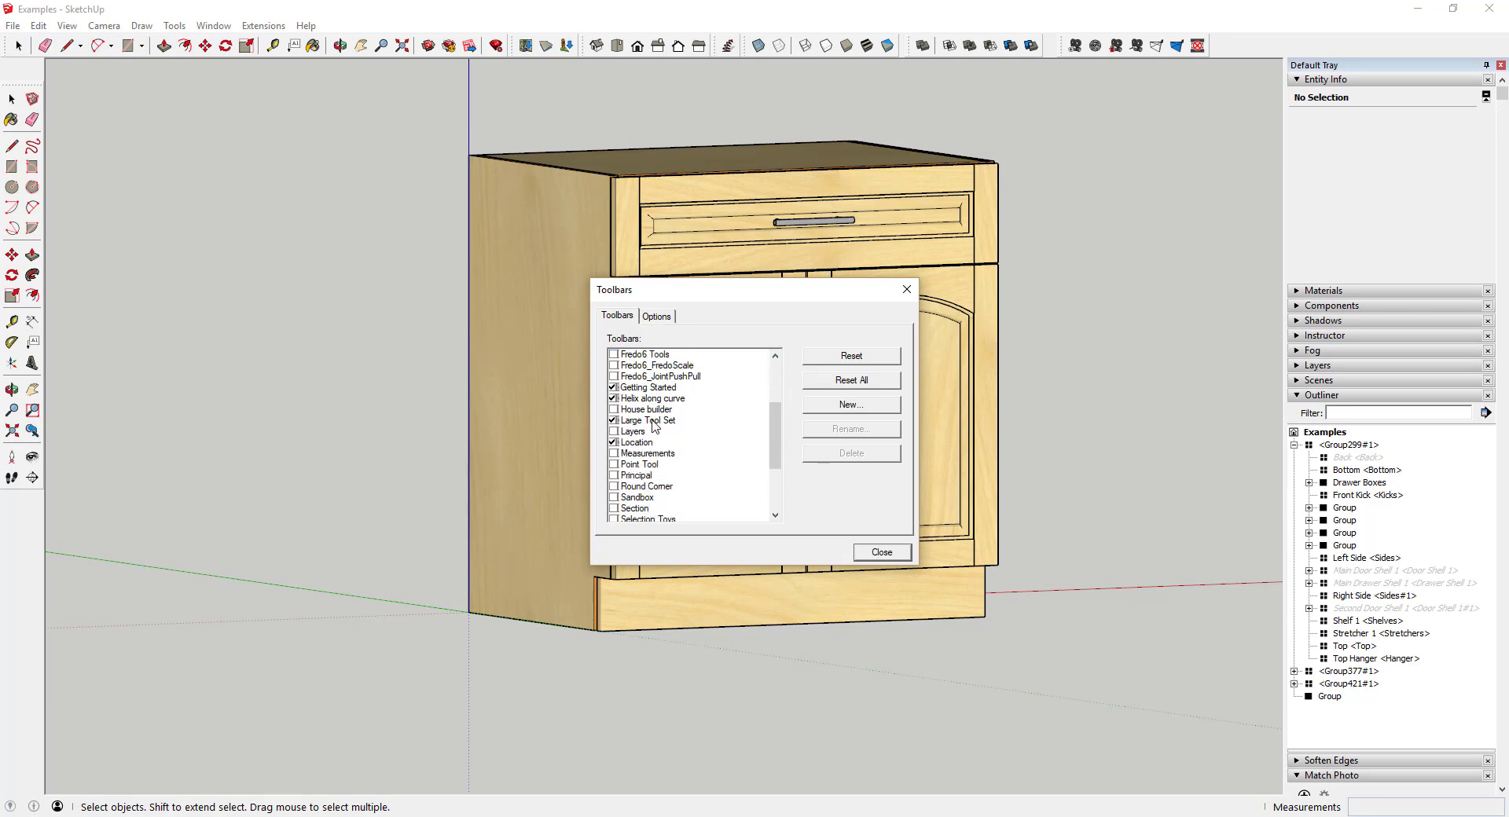
pyautogui.click(892, 555)
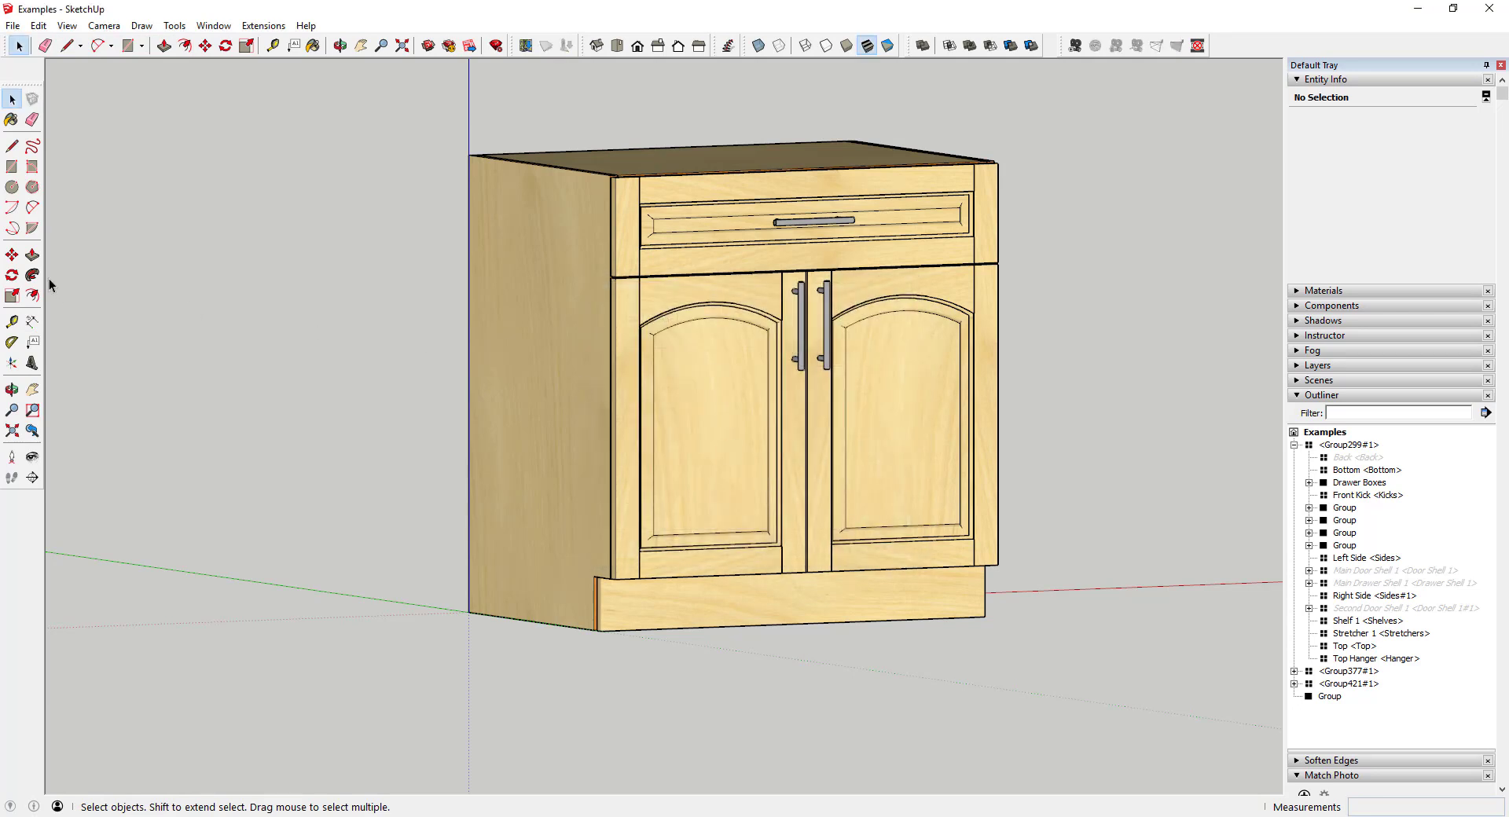
# Dimension the cabinet's height between the upper and lower edges of its left side panel, placing the dimension beside the cabinet.
pyautogui.click(32, 322)
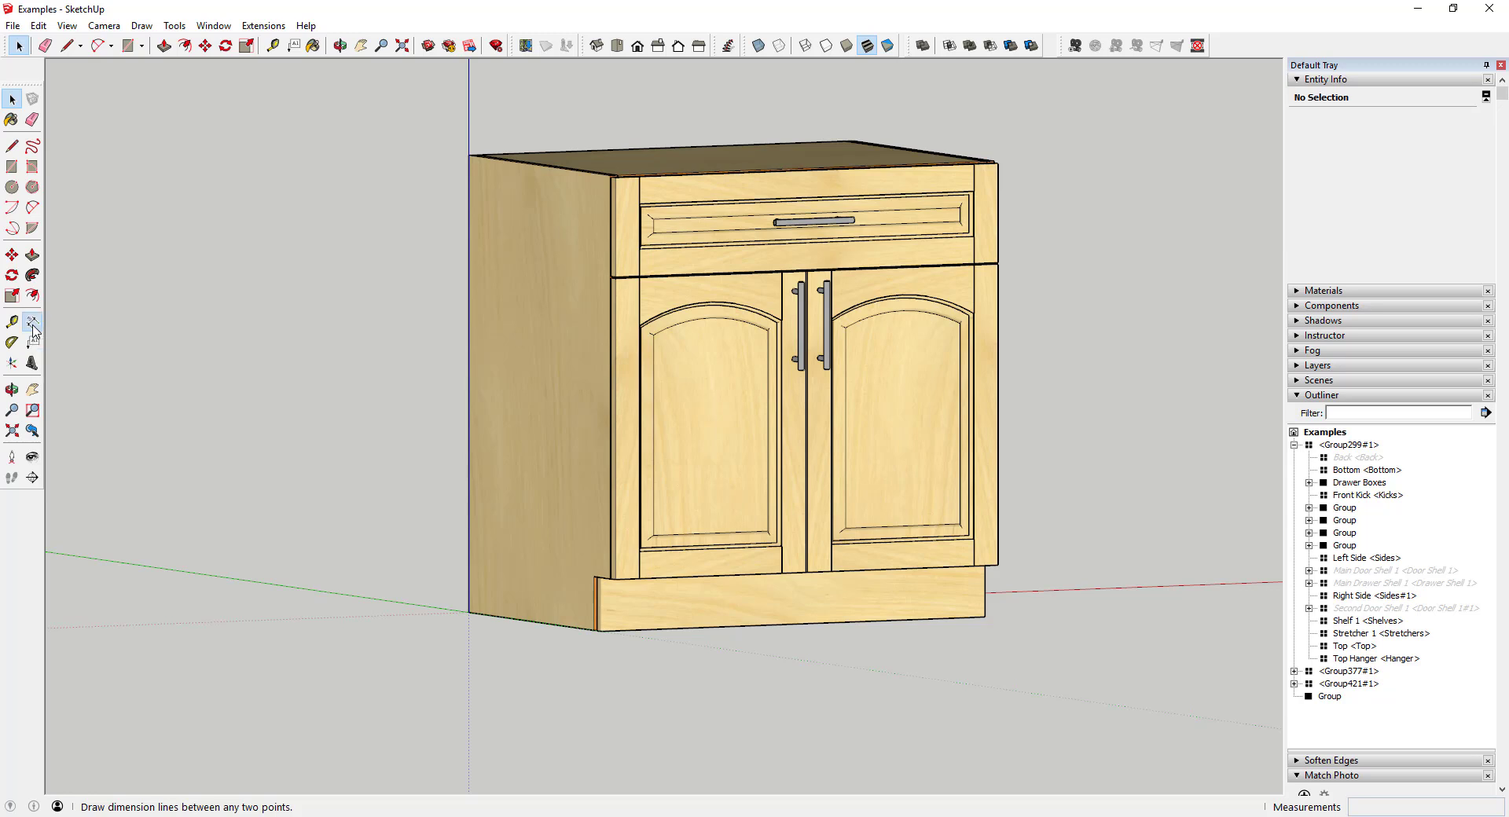
pyautogui.click(539, 165)
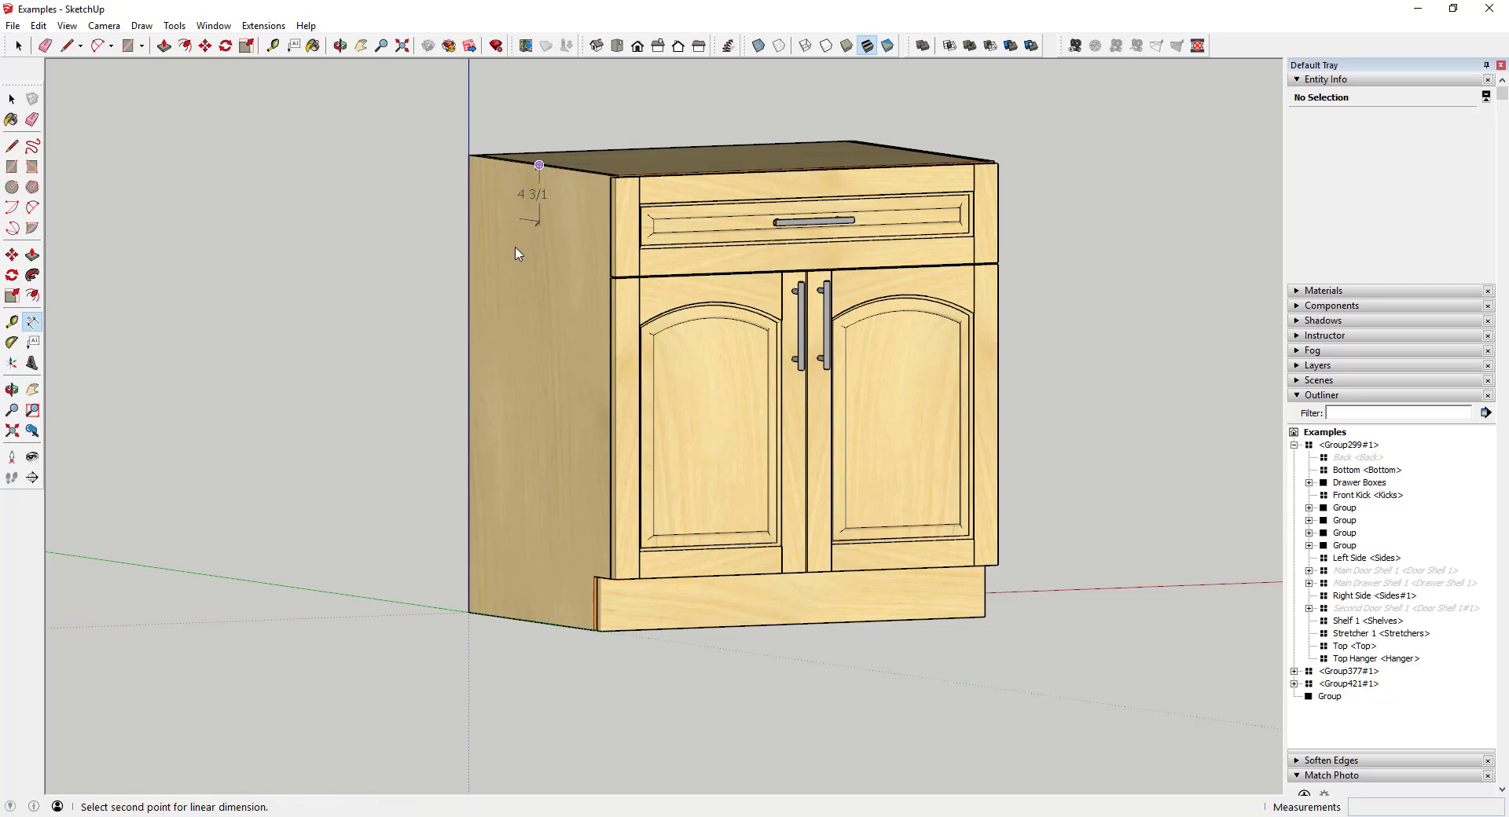
pyautogui.click(539, 625)
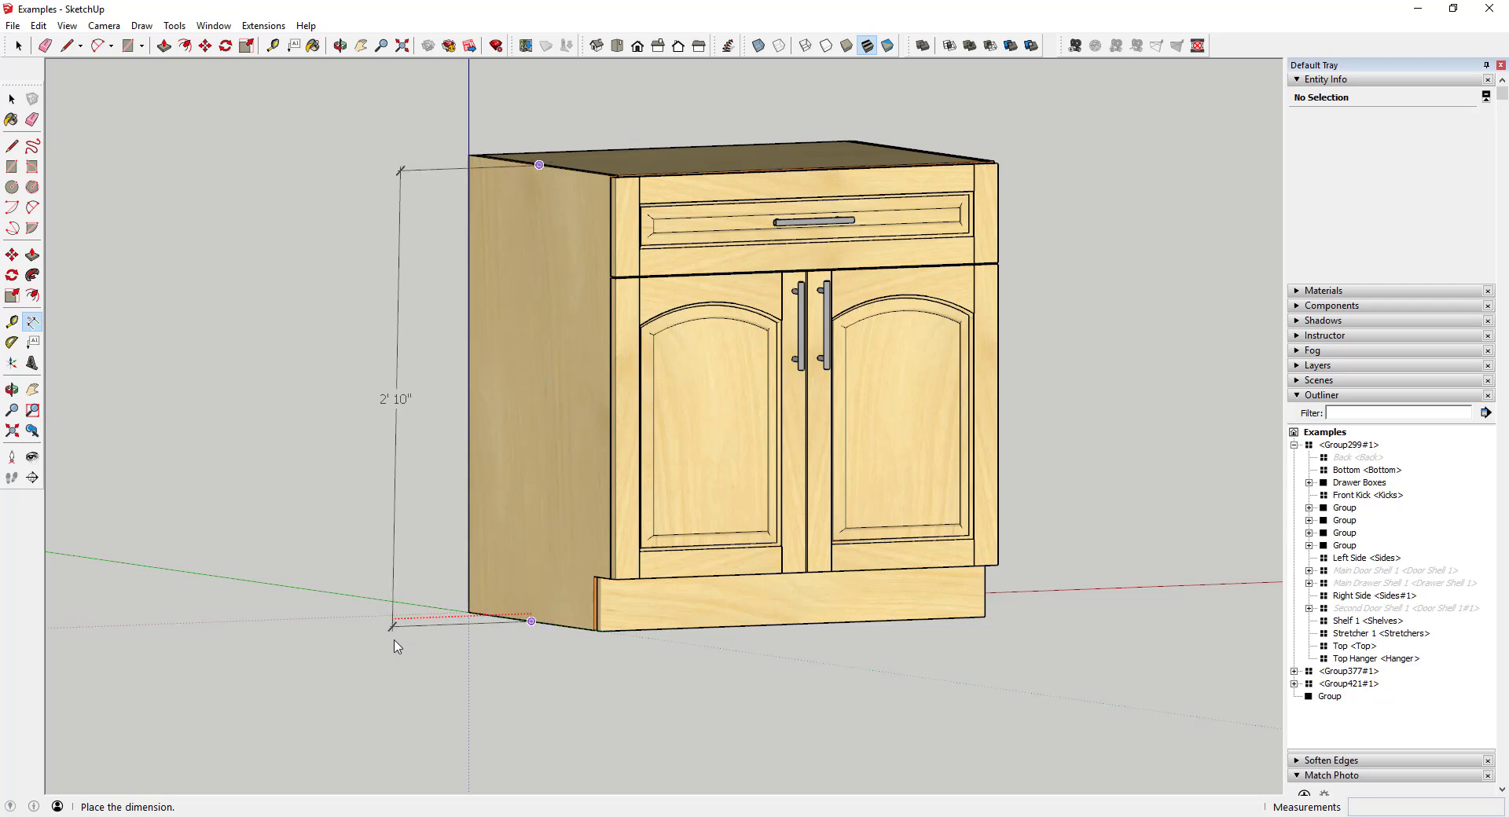
pyautogui.click(457, 655)
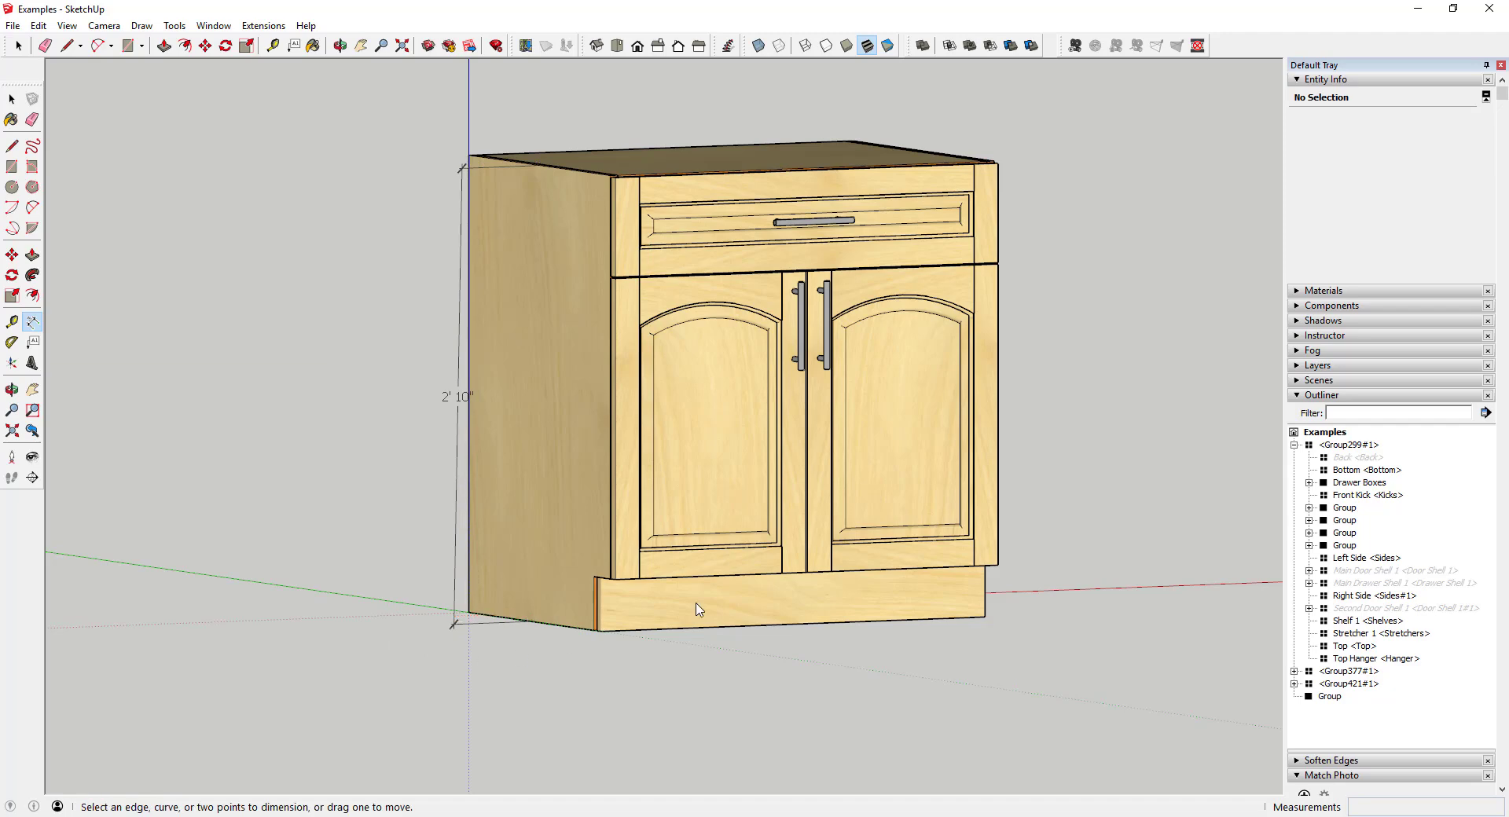
# Show the cabinet and its height dimension in the standard front view.
pyautogui.moveTo(697, 605); pyautogui.dragTo(474, 566, button='middle')
pyautogui.press('F3')
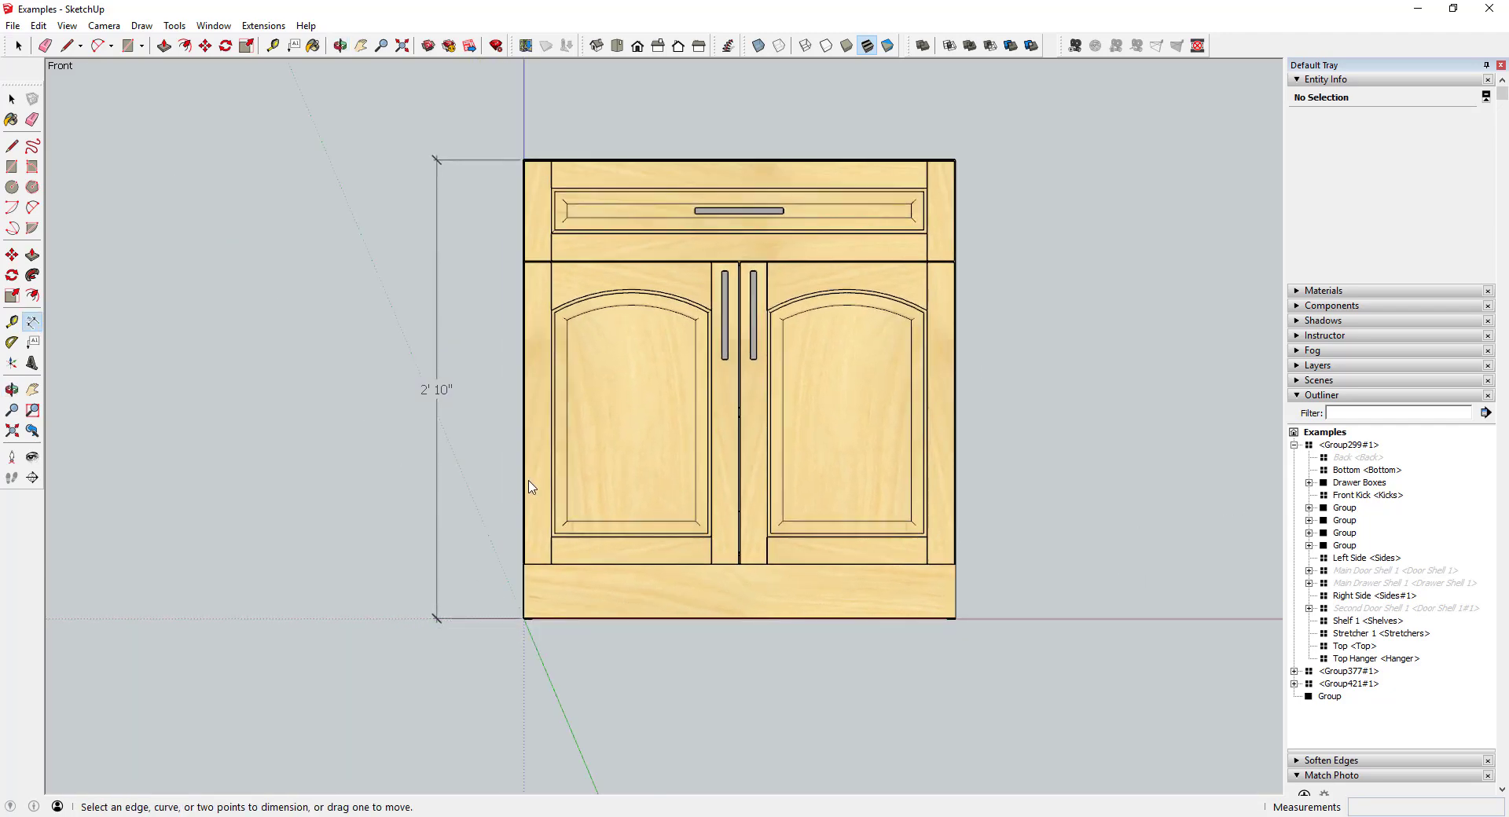
pyautogui.click(637, 45)
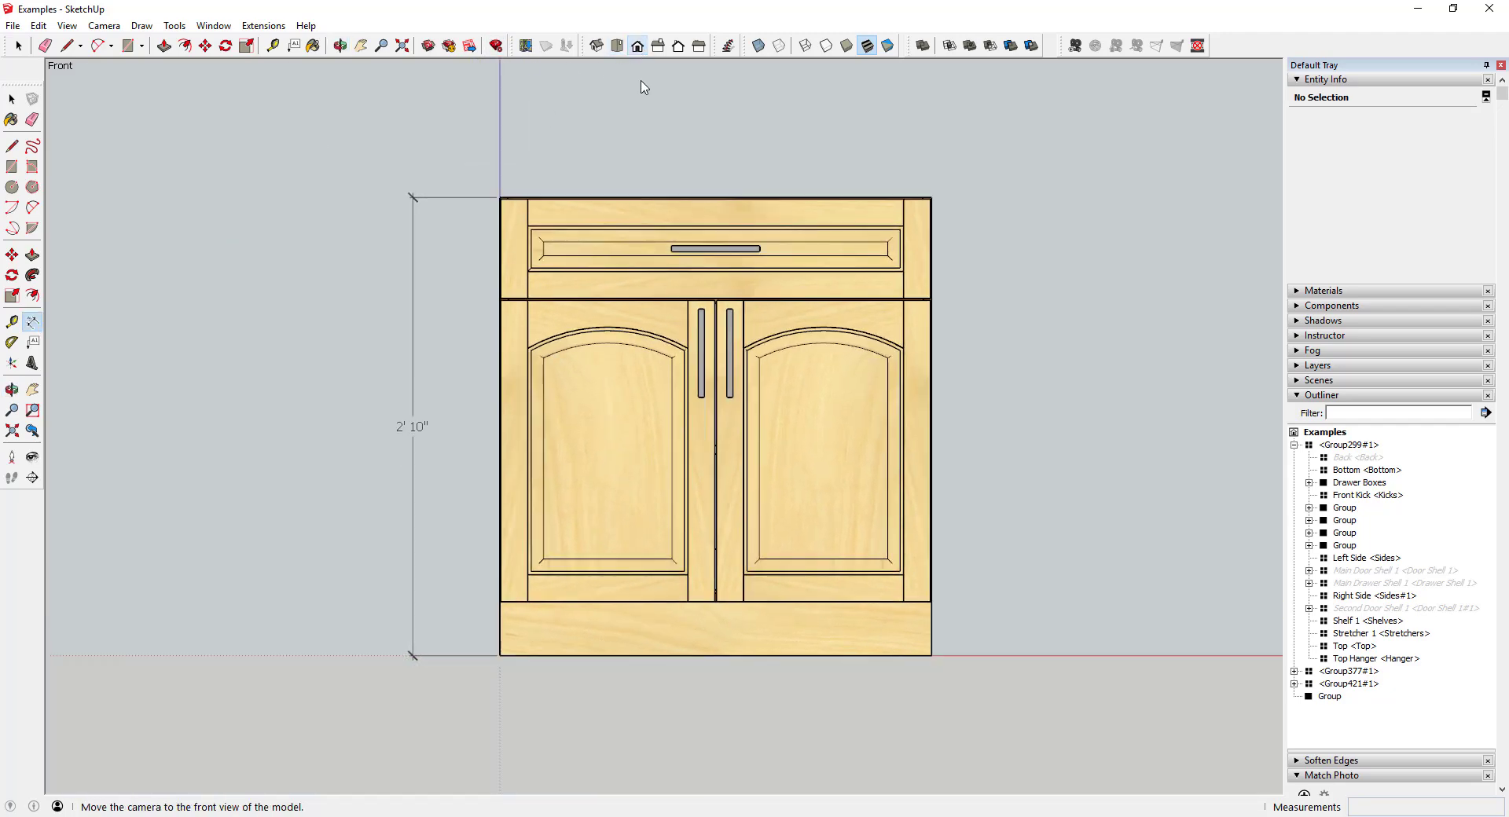
pyautogui.scroll(3, 680, 366)
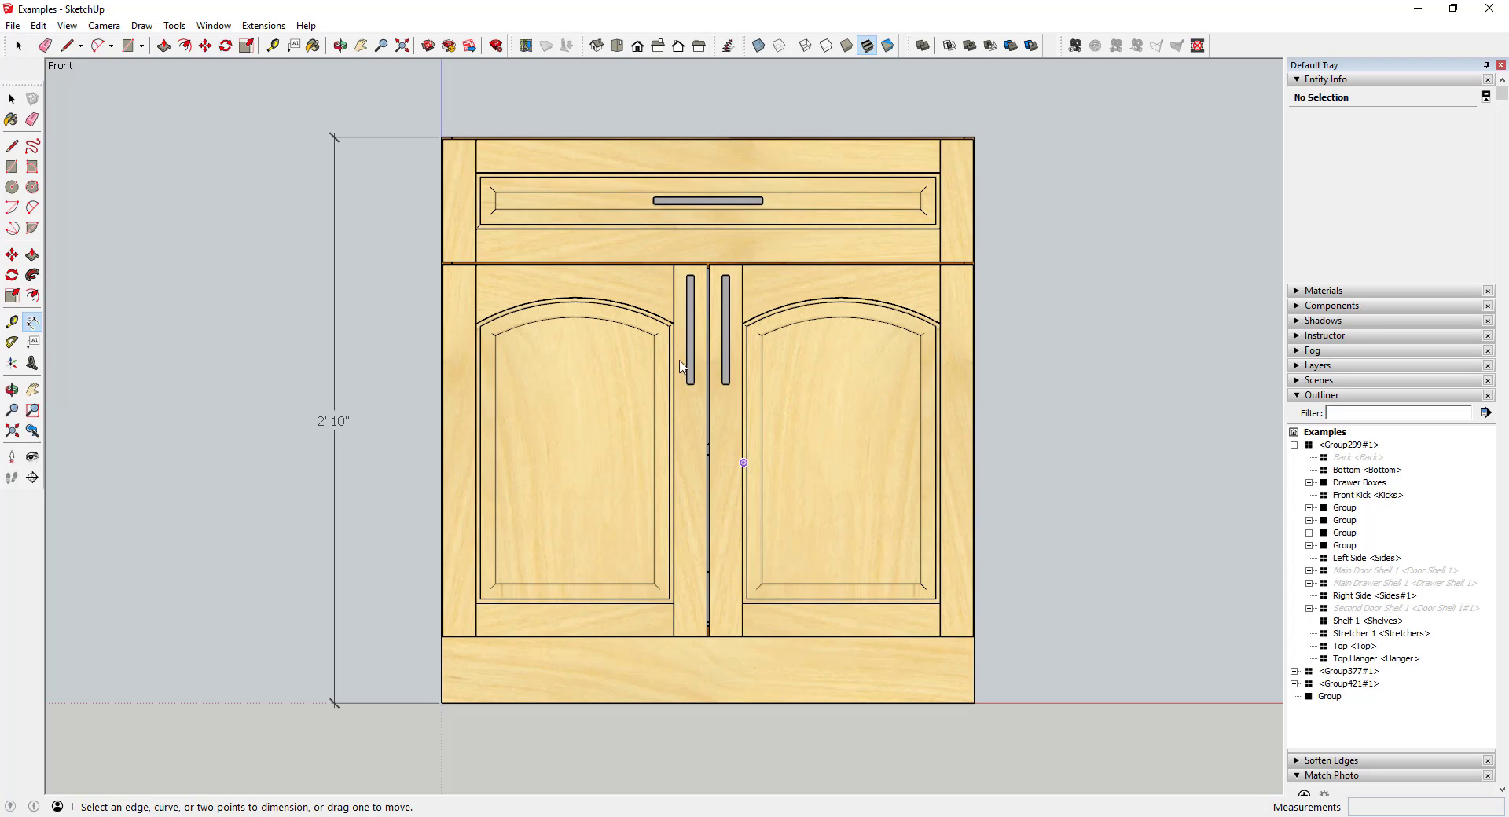
pyautogui.click(336, 421)
pyautogui.press('Escape')
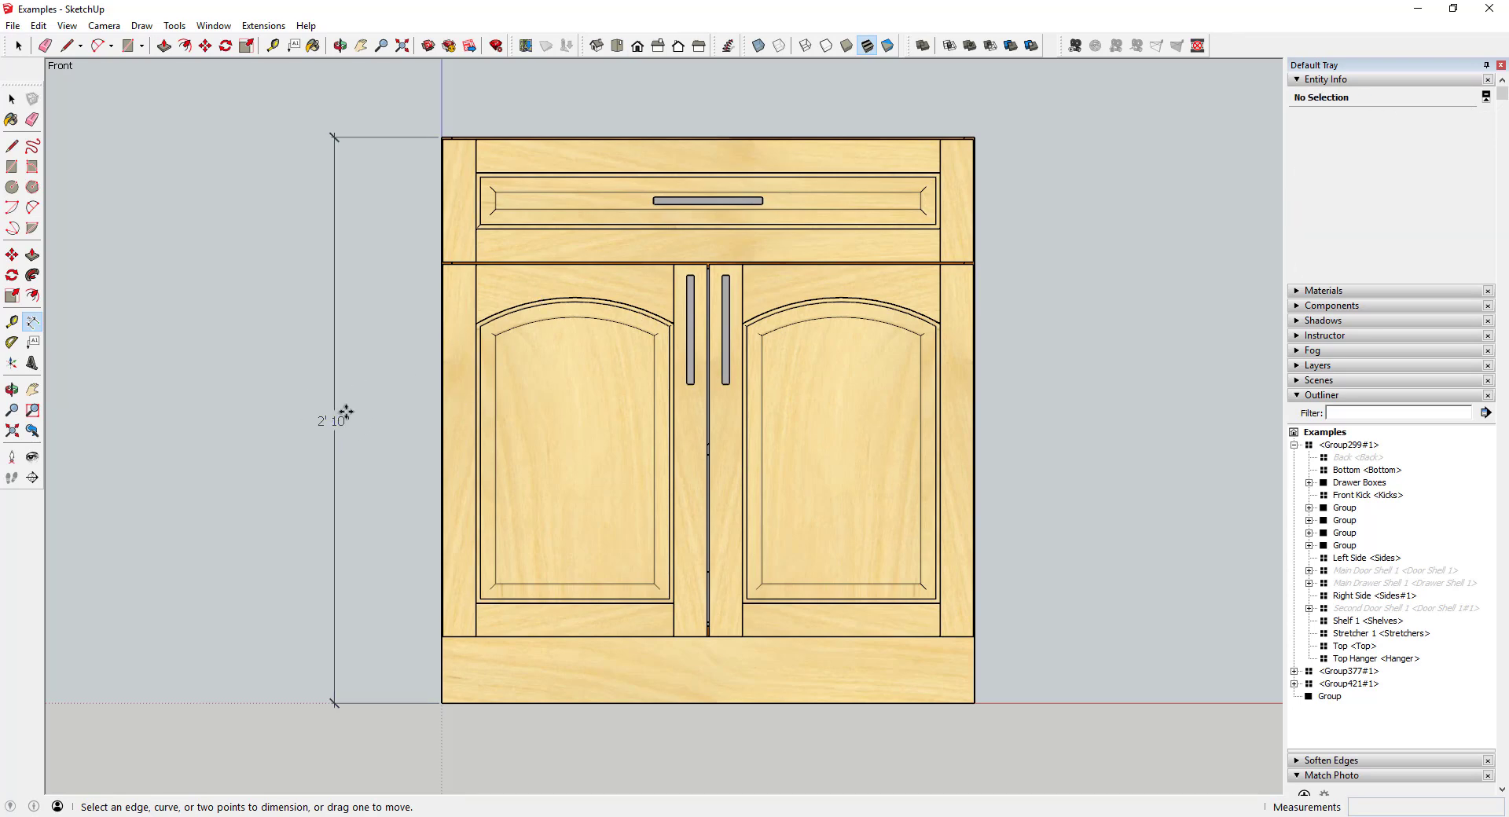
pyautogui.press('space')
# Dimension the cabinet's overall width between the outer top edges of the two side panels, placing the dimension above the cabinet.
pyautogui.moveTo(469, 709); pyautogui.dragTo(582, 620, button='middle')
pyautogui.click(33, 322)
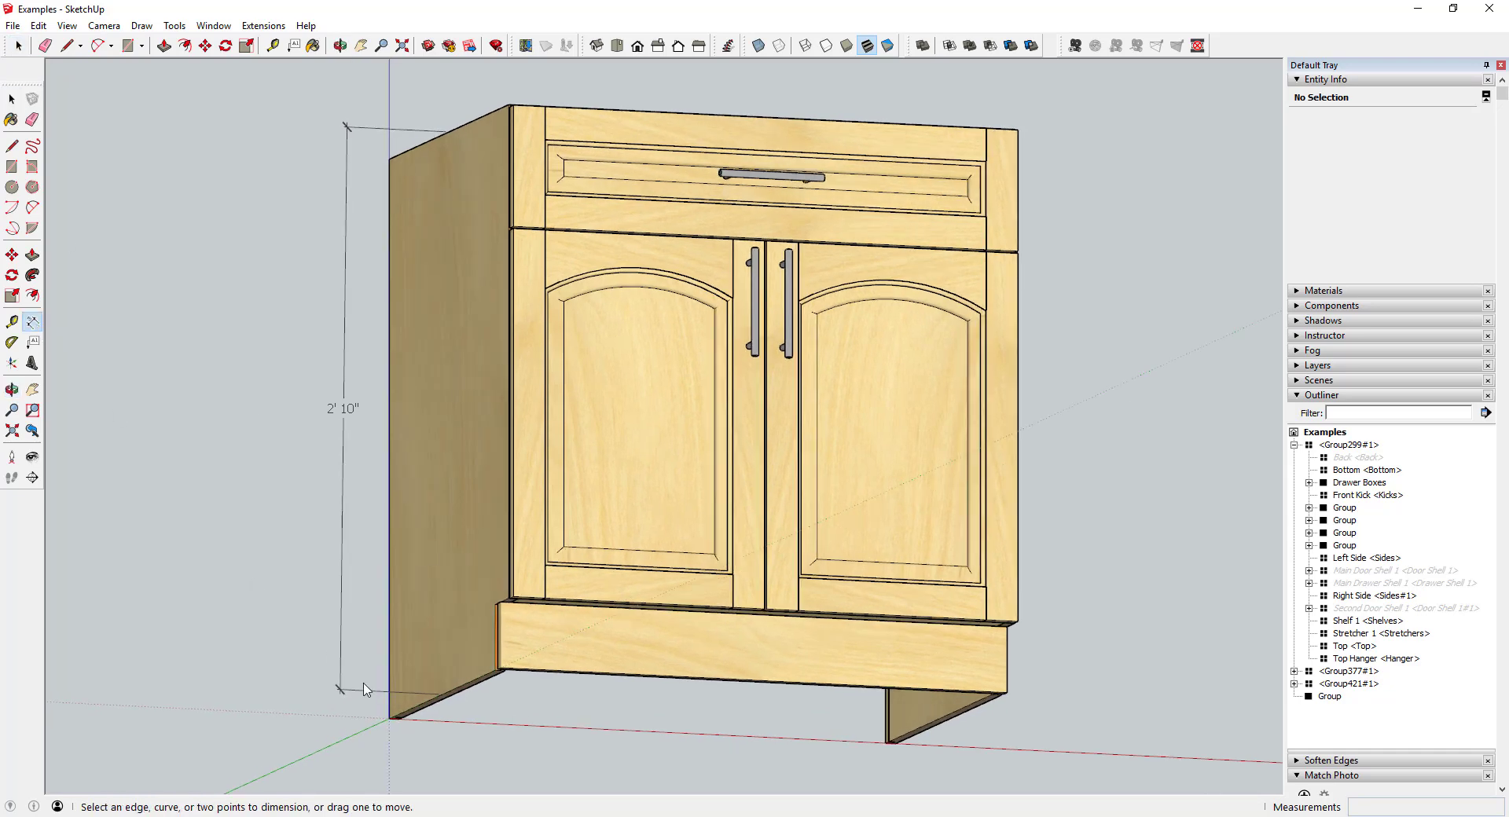
pyautogui.moveTo(652, 153); pyautogui.dragTo(507, 220, button='middle')
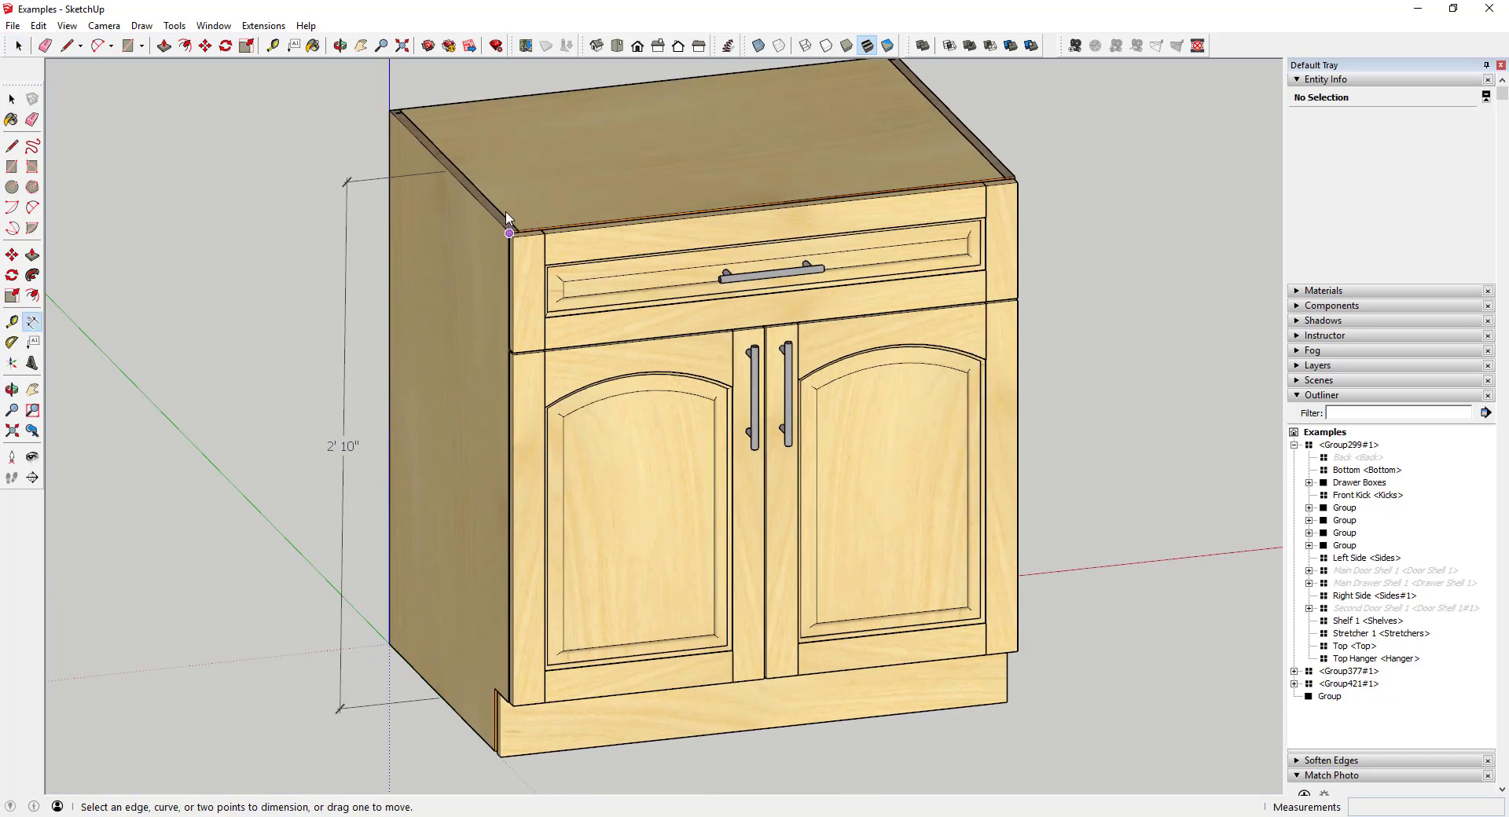
pyautogui.click(448, 169)
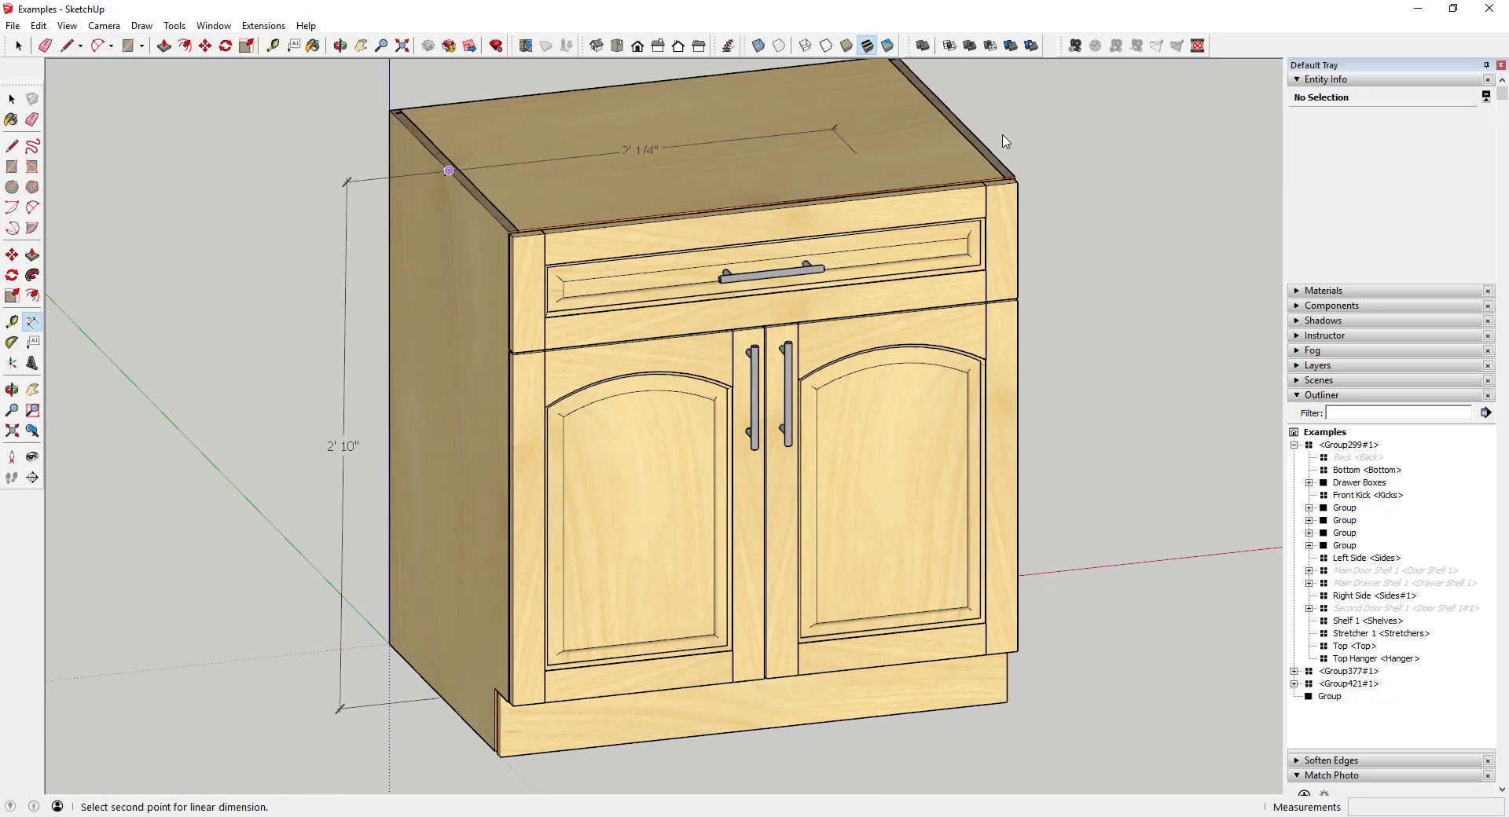
pyautogui.click(956, 117)
pyautogui.scroll(-3, 959, 120)
pyautogui.moveTo(958, 121); pyautogui.dragTo(853, 92, button='middle')
pyautogui.click(845, 83)
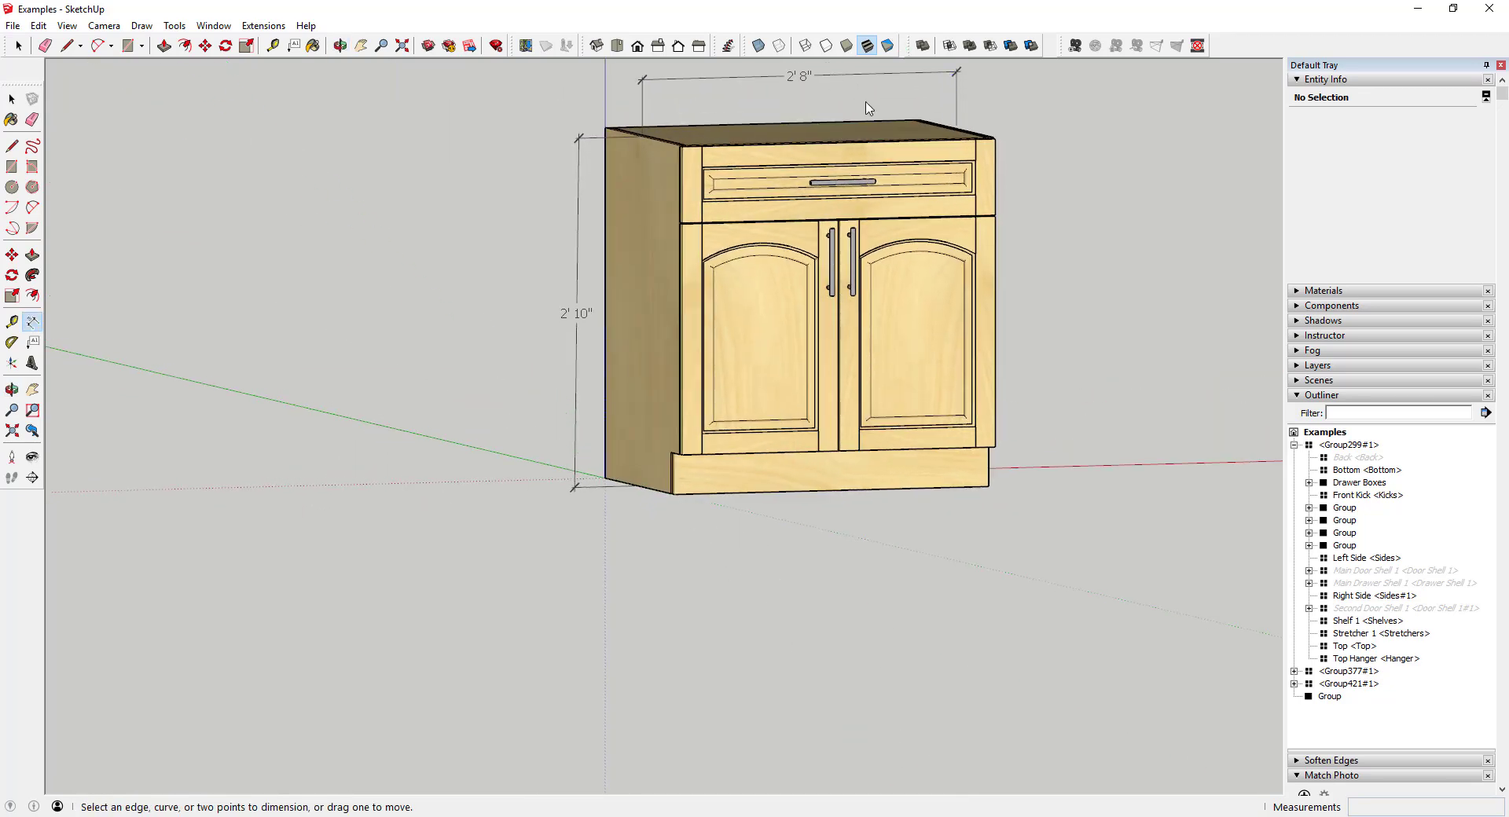
# Dimension the inside width between the side panels below the overall width dimension, and return to the standard front view.
pyautogui.scroll(4, 984, 111)
pyautogui.moveTo(817, 328); pyautogui.dragTo(653, 322, button='middle')
pyautogui.click(466, 153)
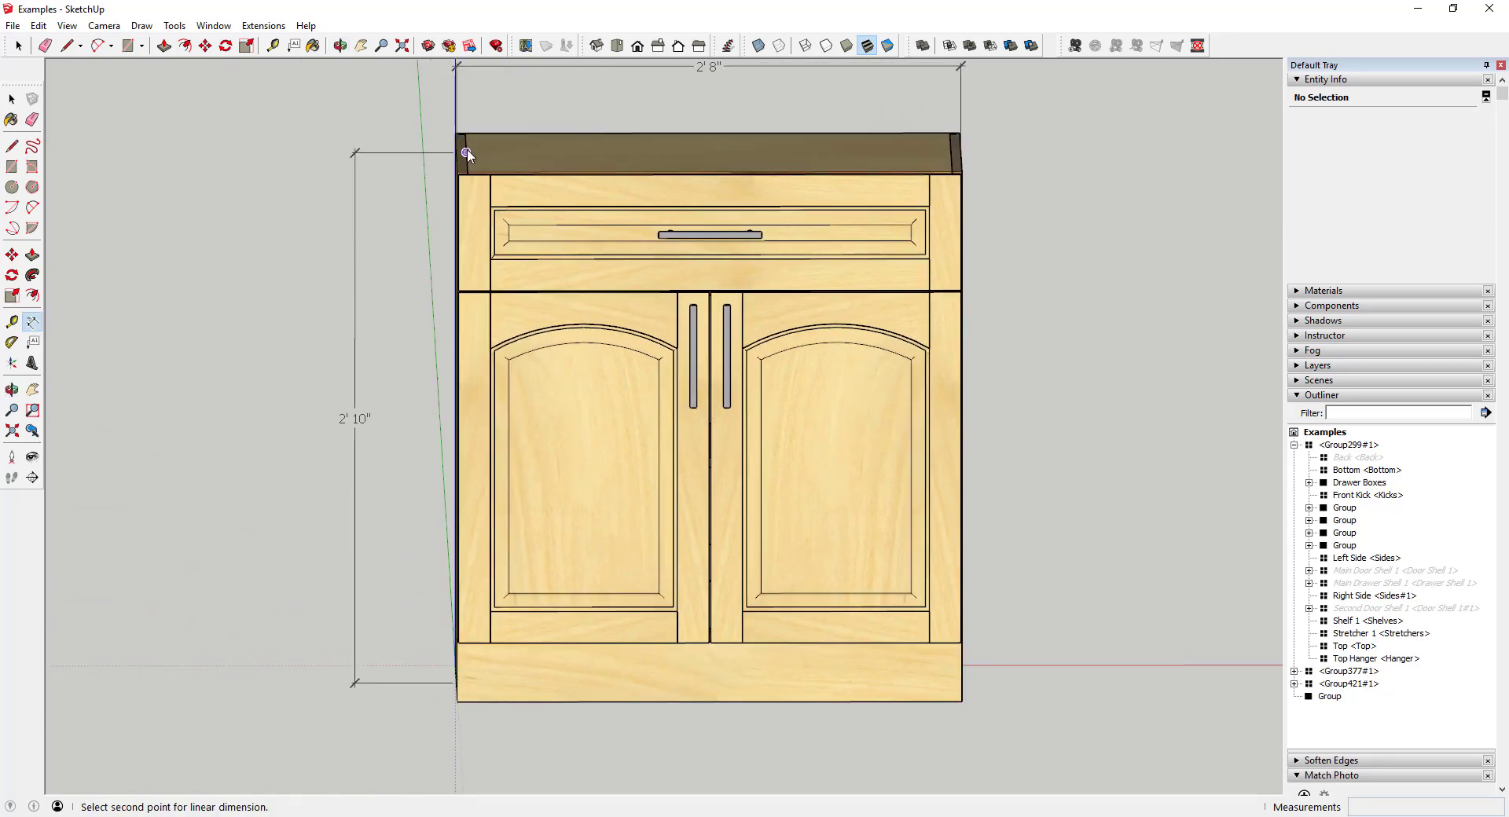
pyautogui.click(951, 152)
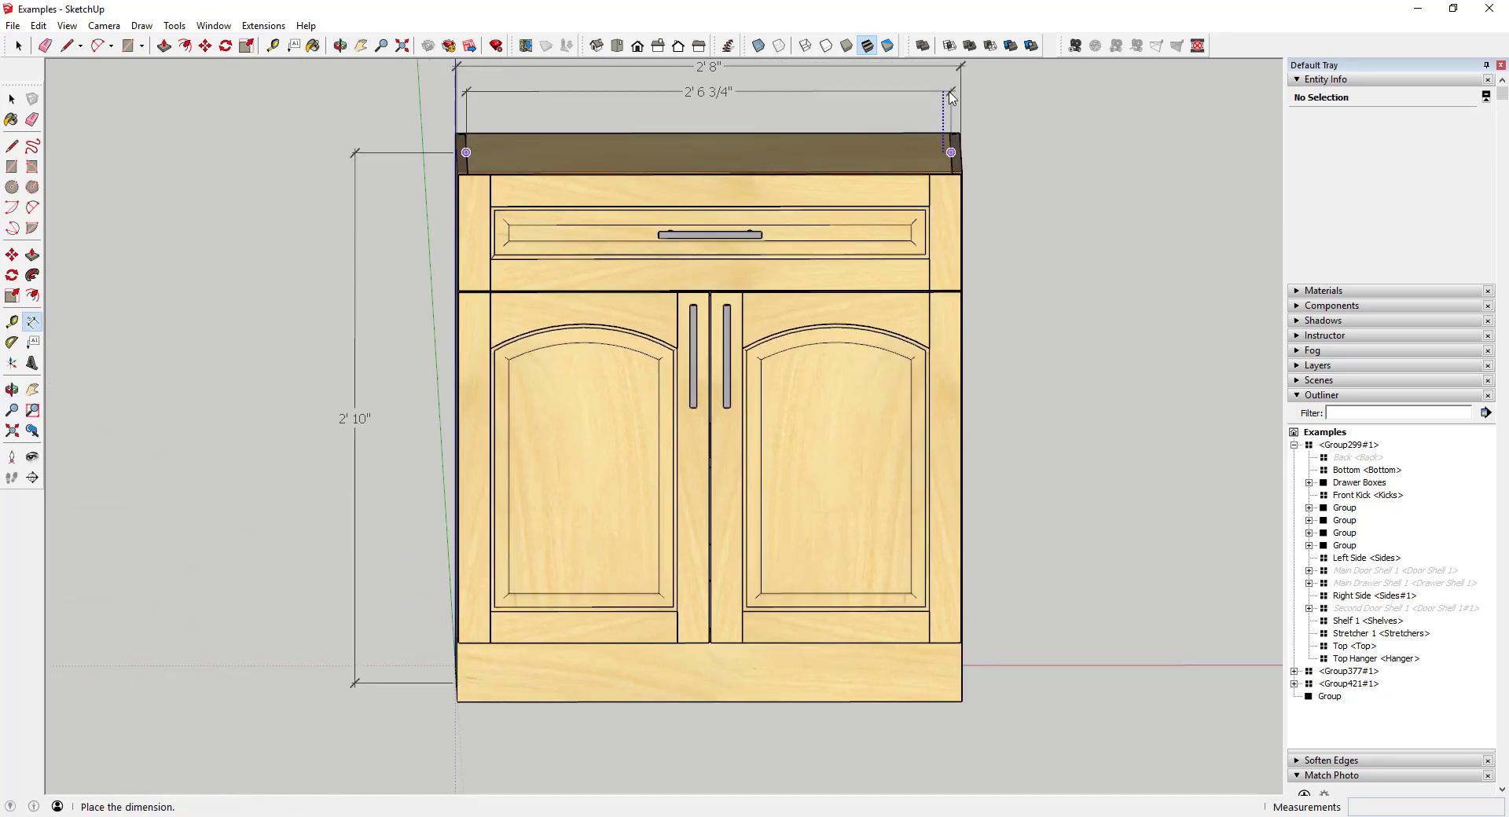
pyautogui.click(949, 97)
pyautogui.moveTo(785, 138); pyautogui.dragTo(640, 213, button='middle')
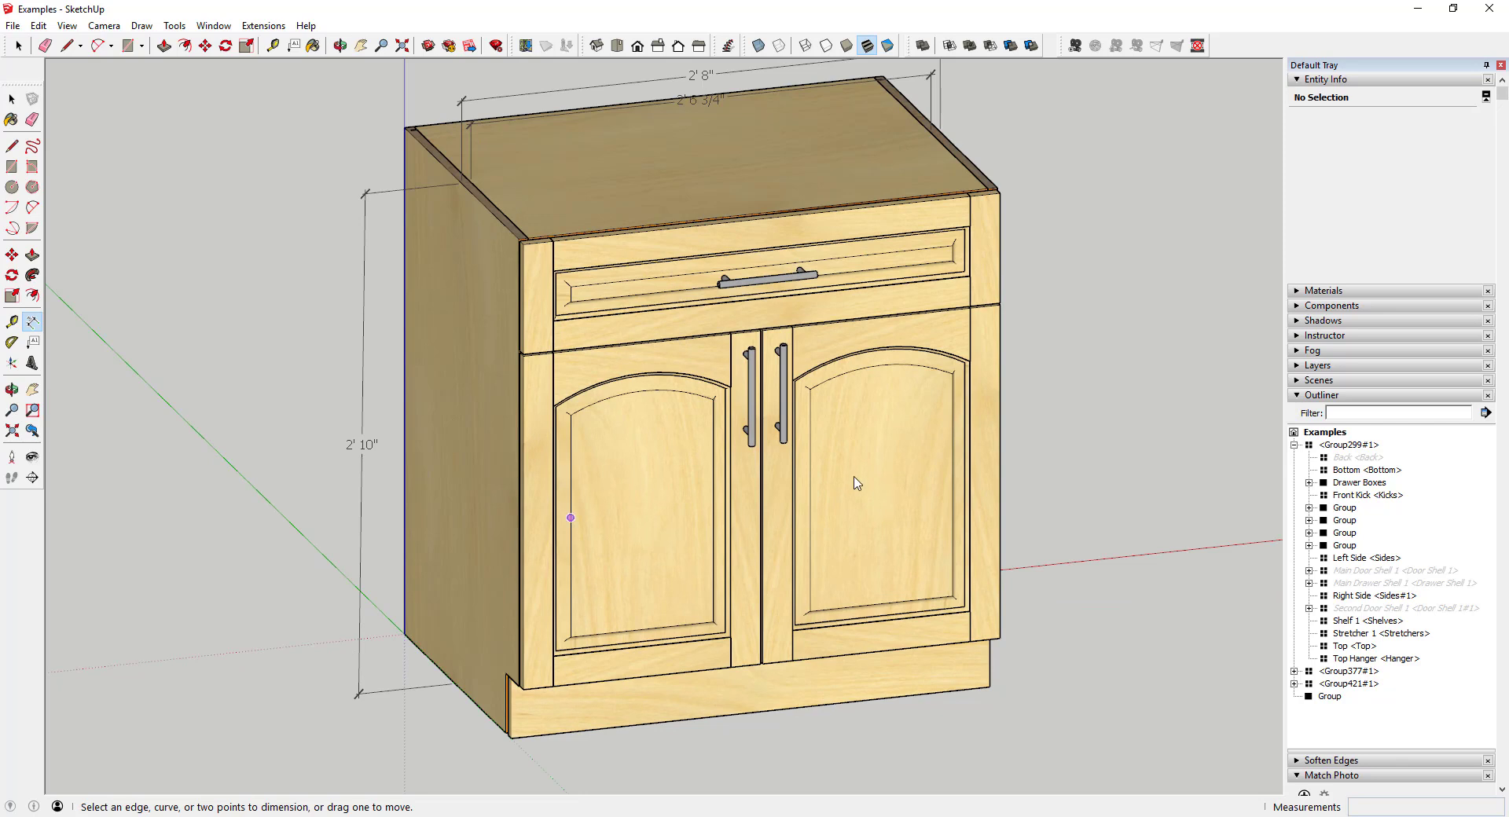
pyautogui.click(637, 47)
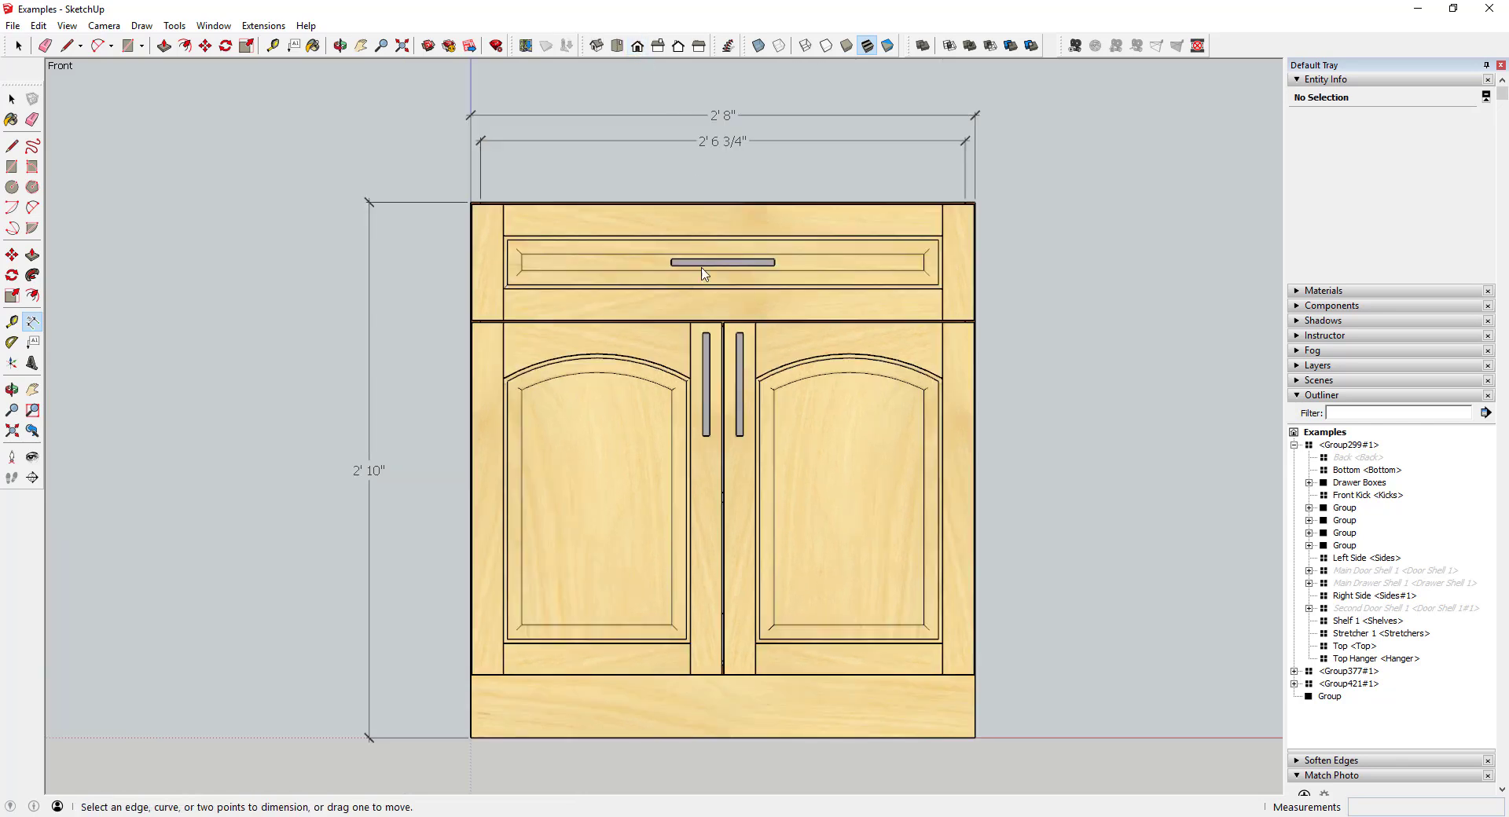
# Set the height dimension's text to Align to dimension and its endpoints to Closed arrow.
pyautogui.press('space')
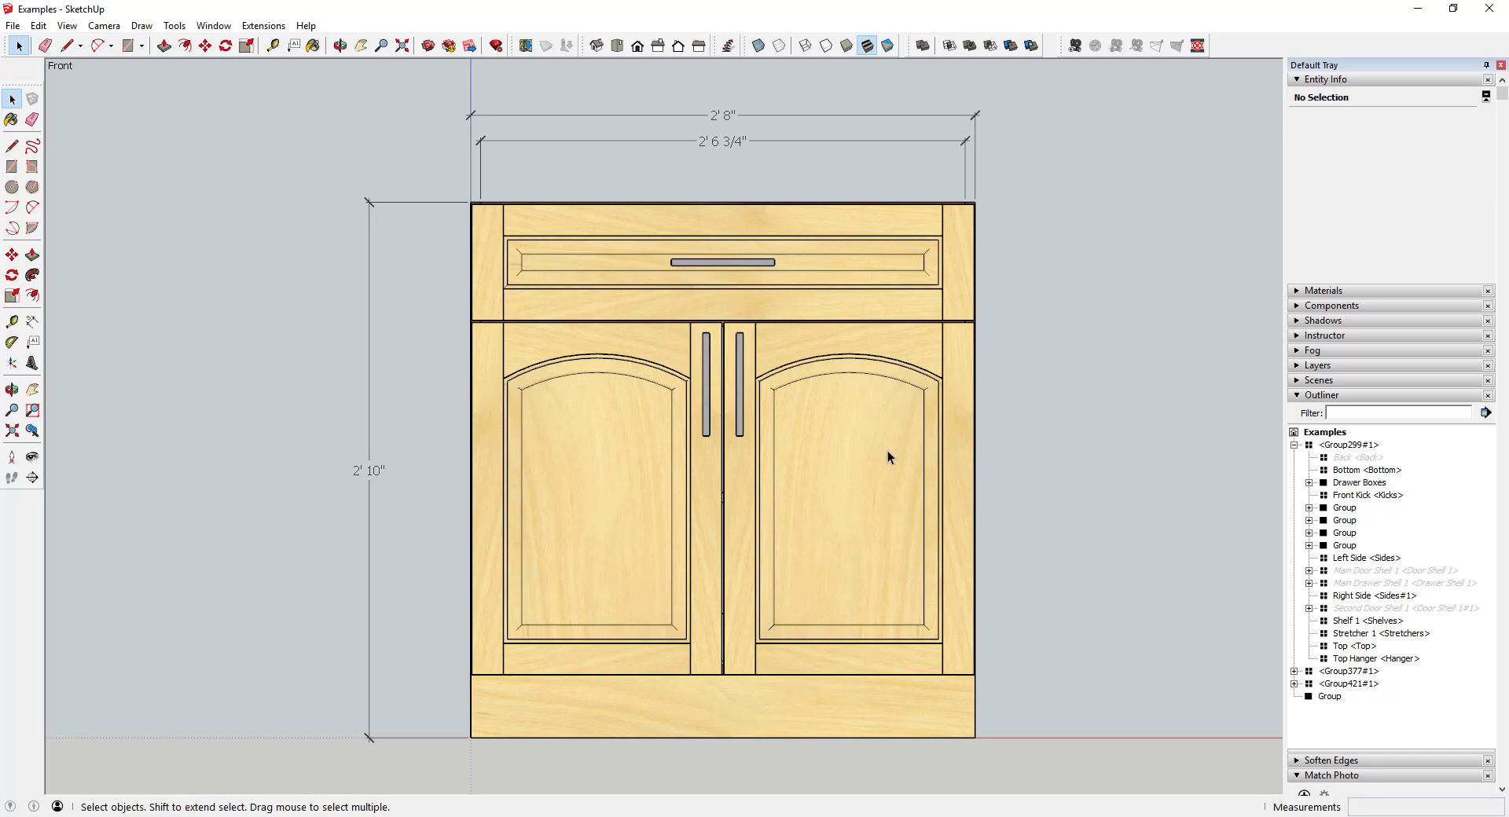
pyautogui.click(720, 145)
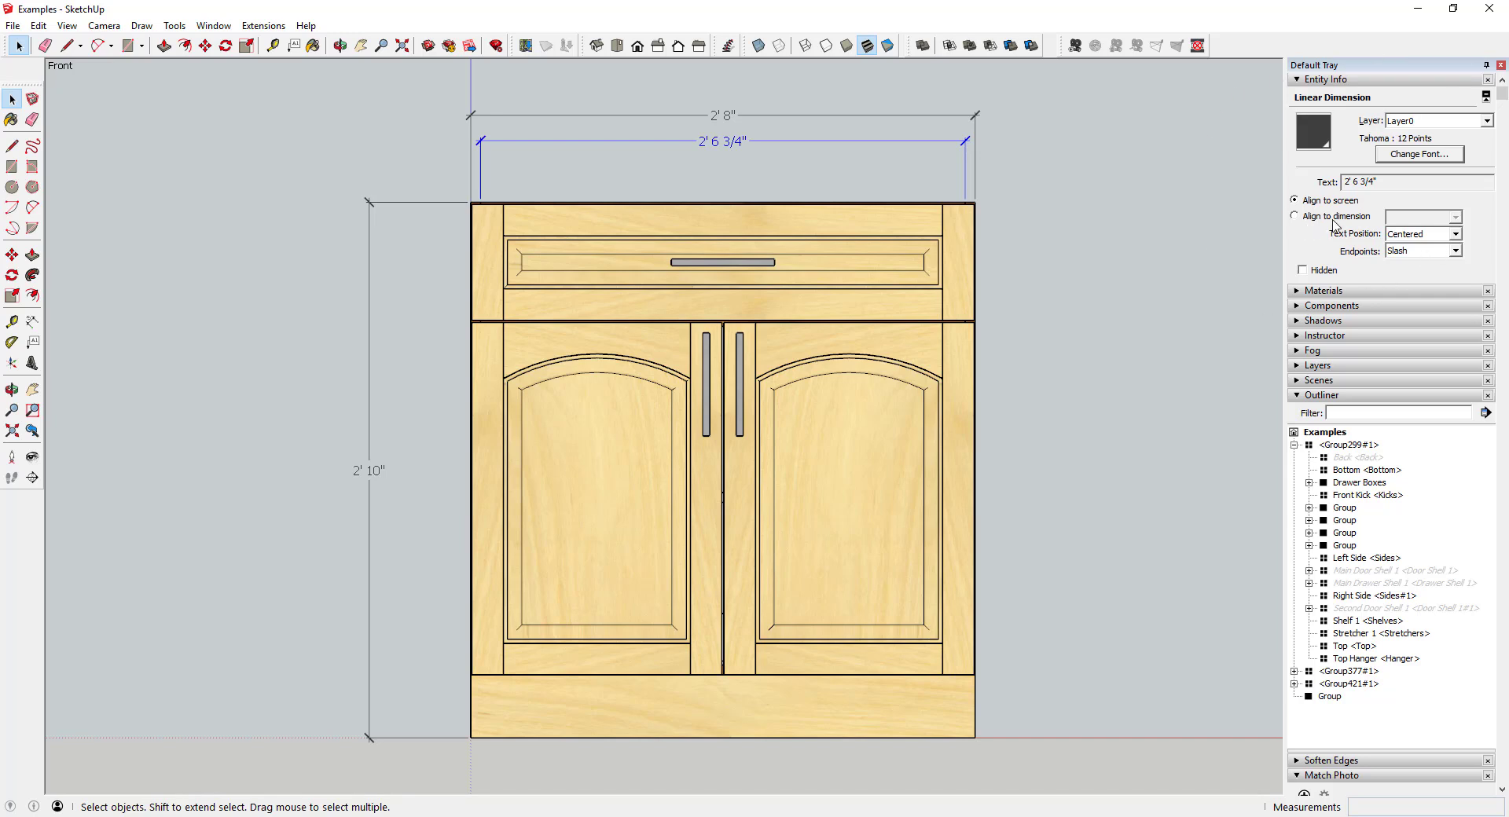
pyautogui.click(367, 476)
pyautogui.click(1326, 216)
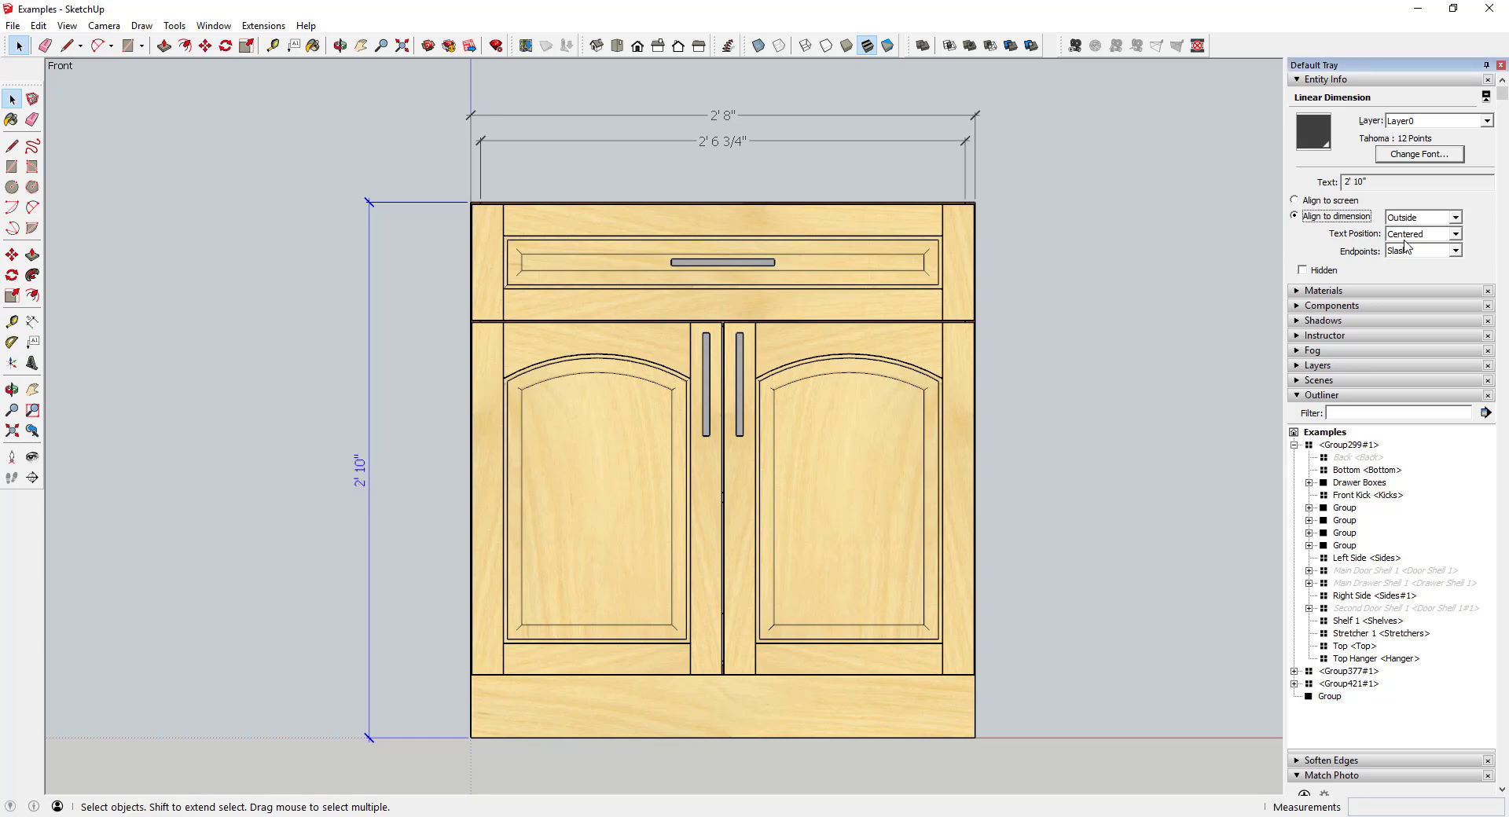
pyautogui.click(1455, 252)
pyautogui.click(1415, 296)
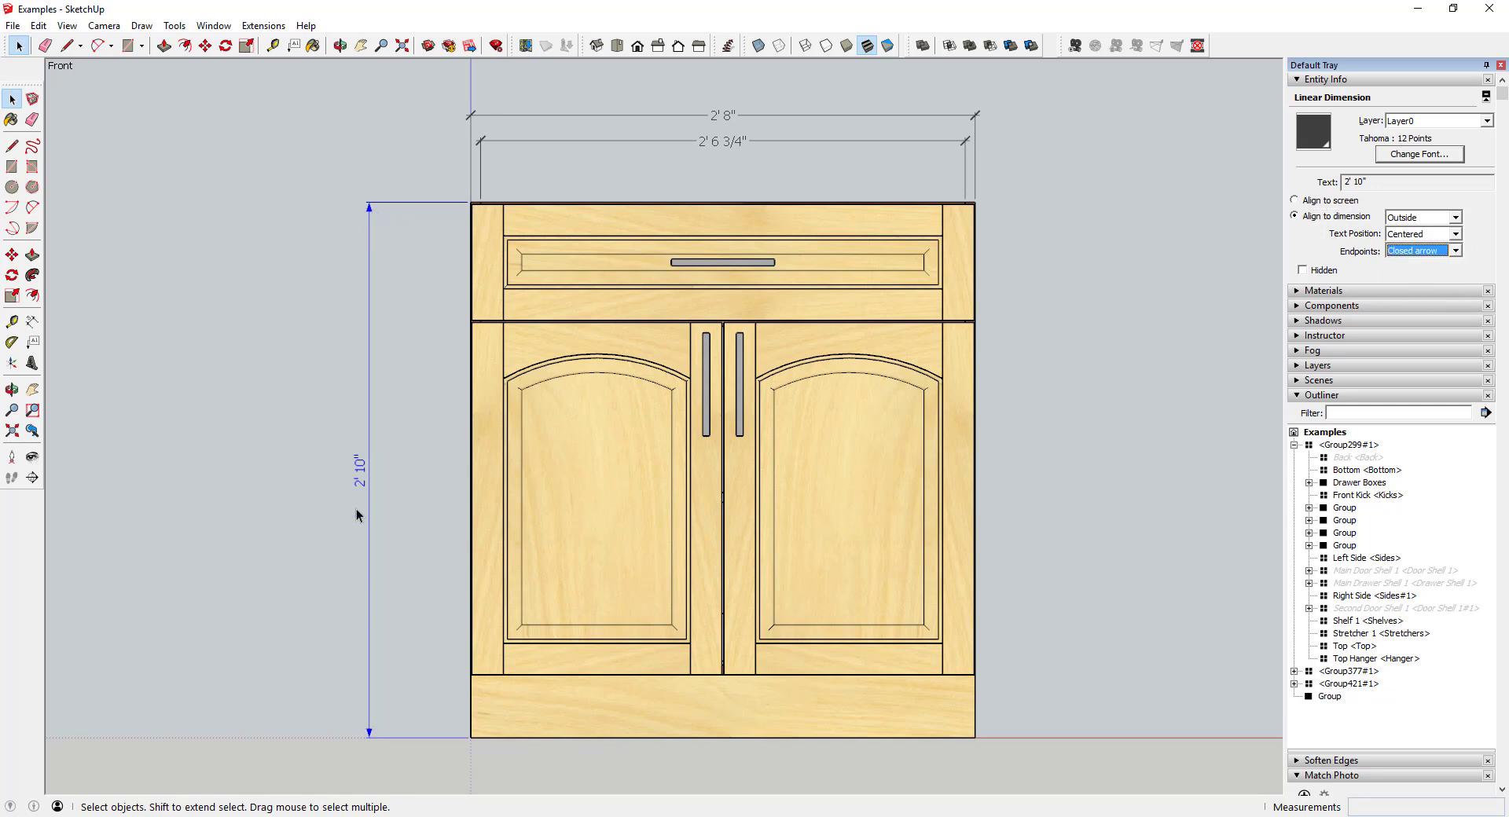
# Try the Outside start text position on the height dimension, and set it back to Centered.
pyautogui.click(1456, 235)
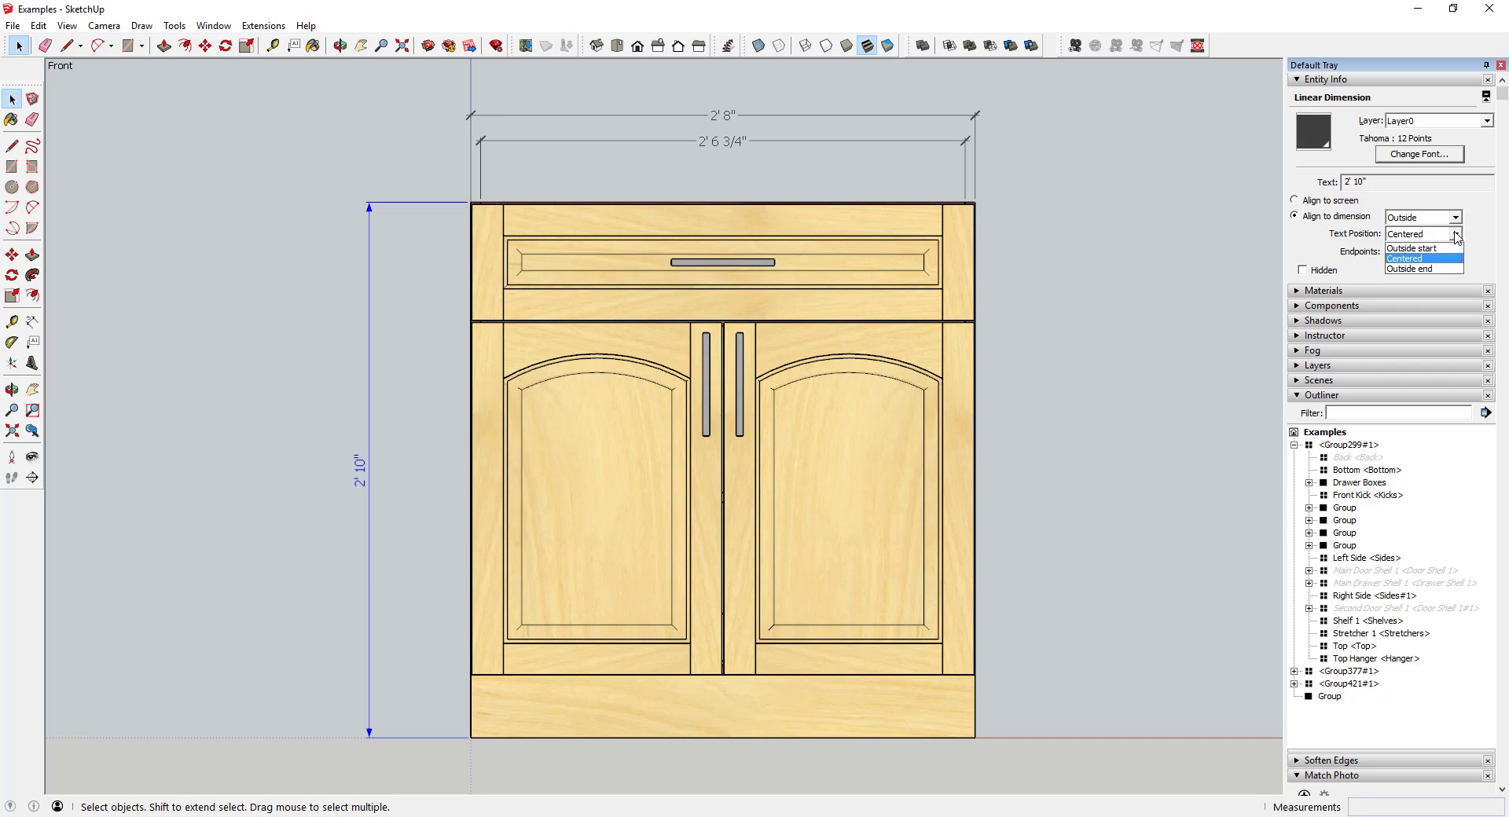
pyautogui.click(1430, 249)
pyautogui.click(1432, 234)
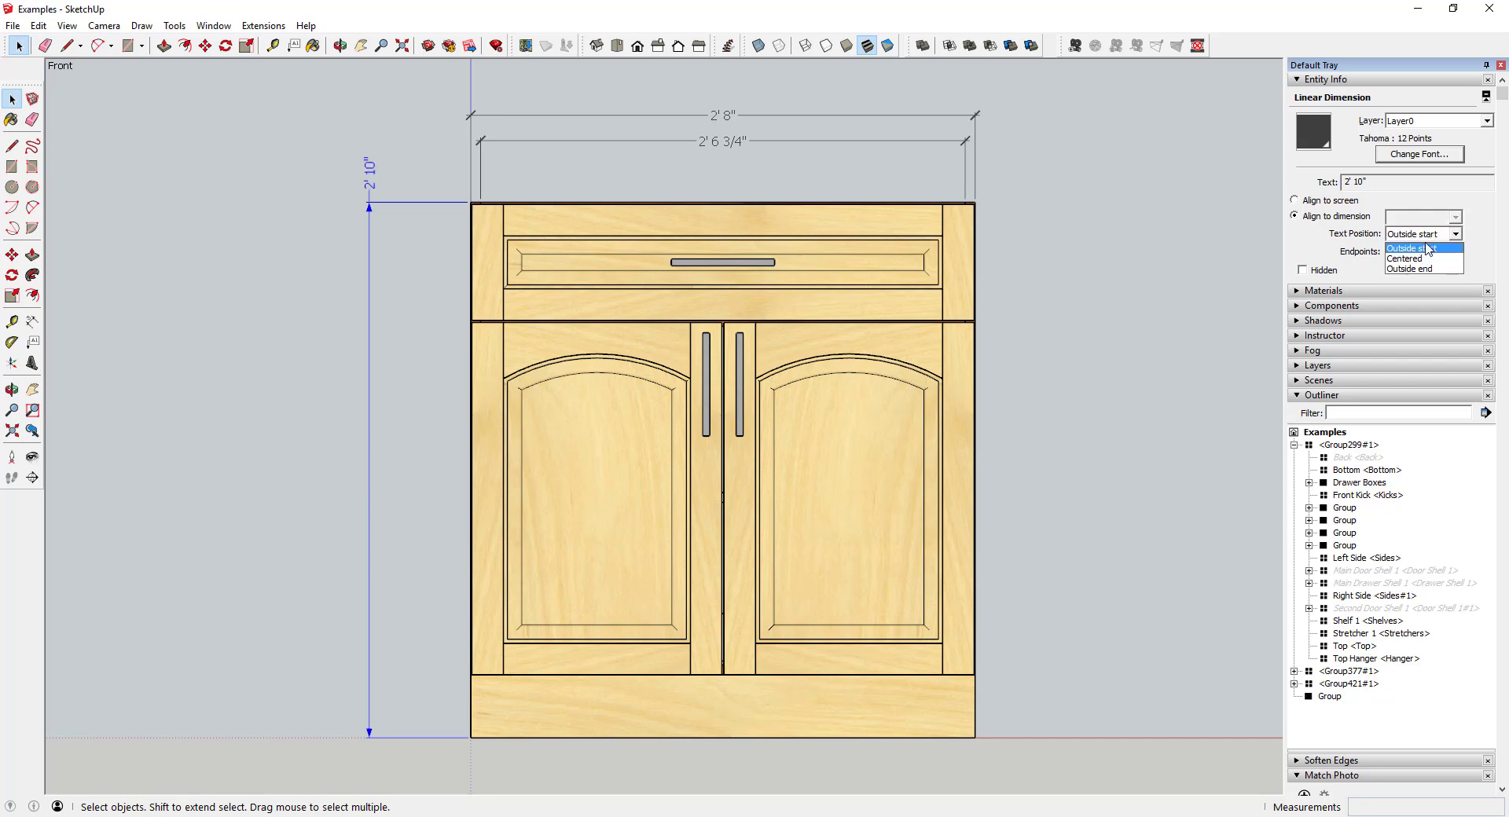
pyautogui.click(1419, 254)
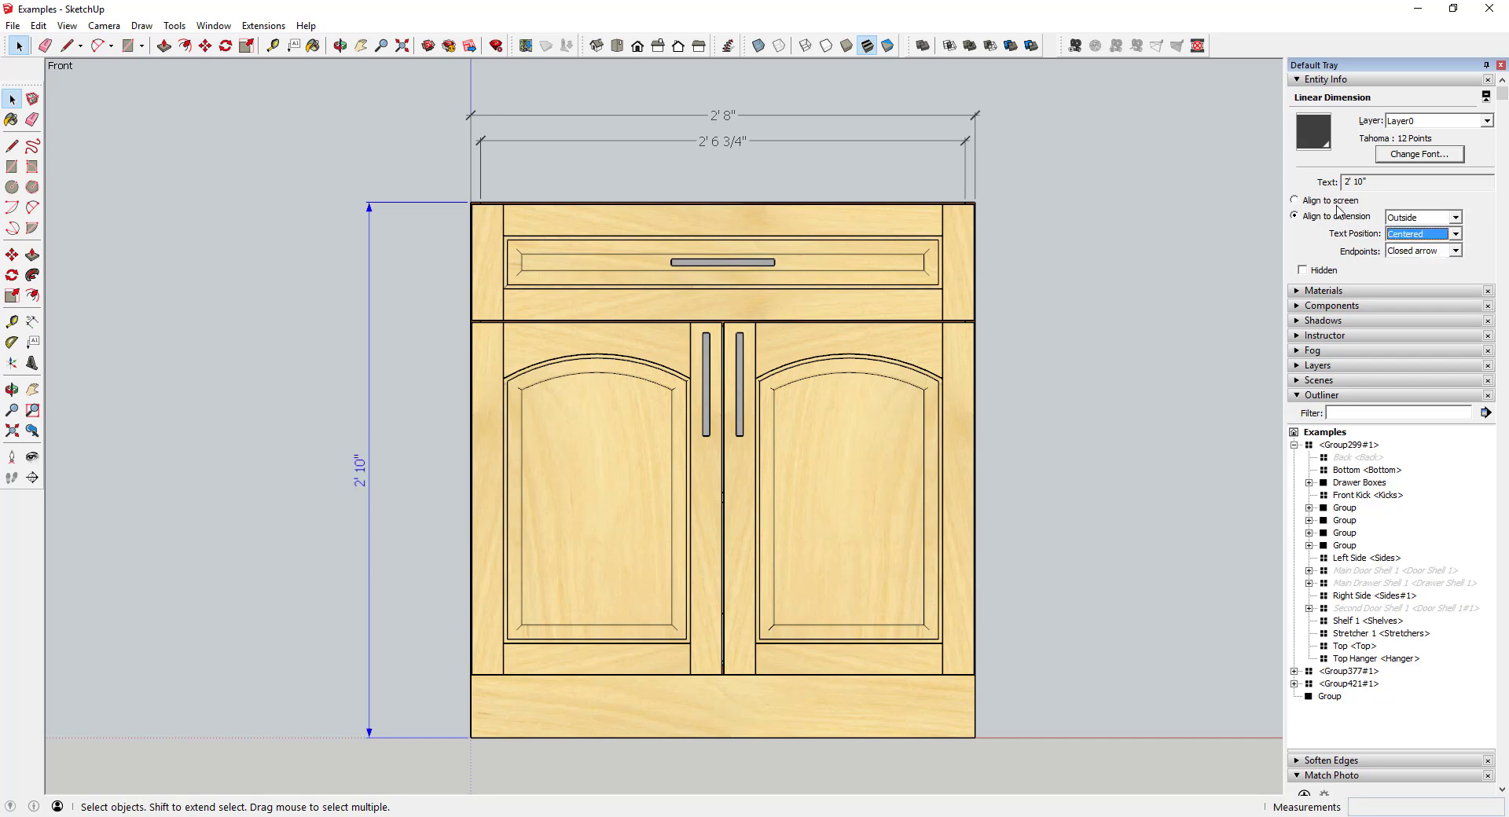
pyautogui.rightClick(356, 468)
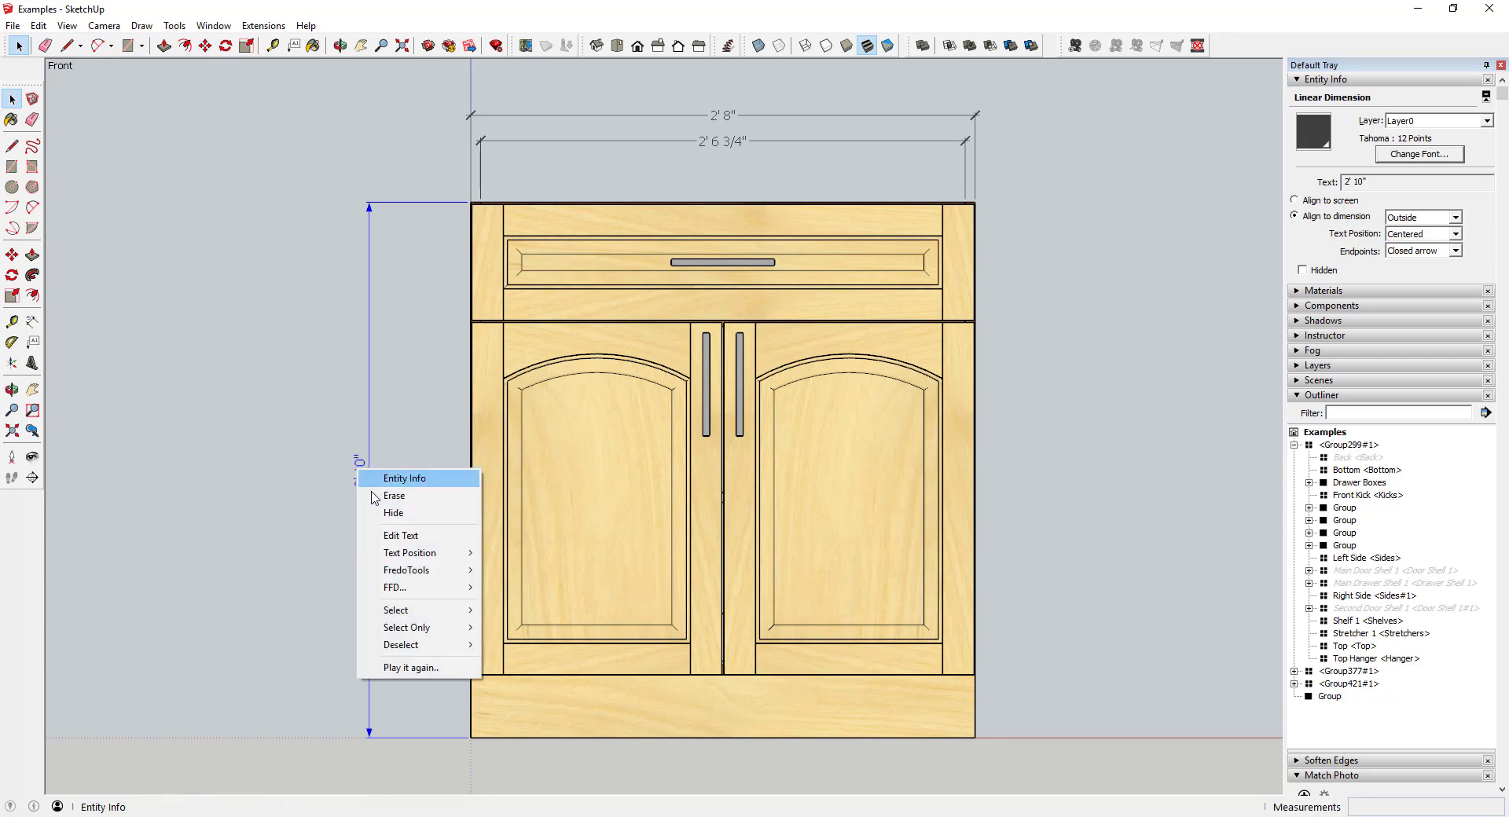
pyautogui.click(402, 535)
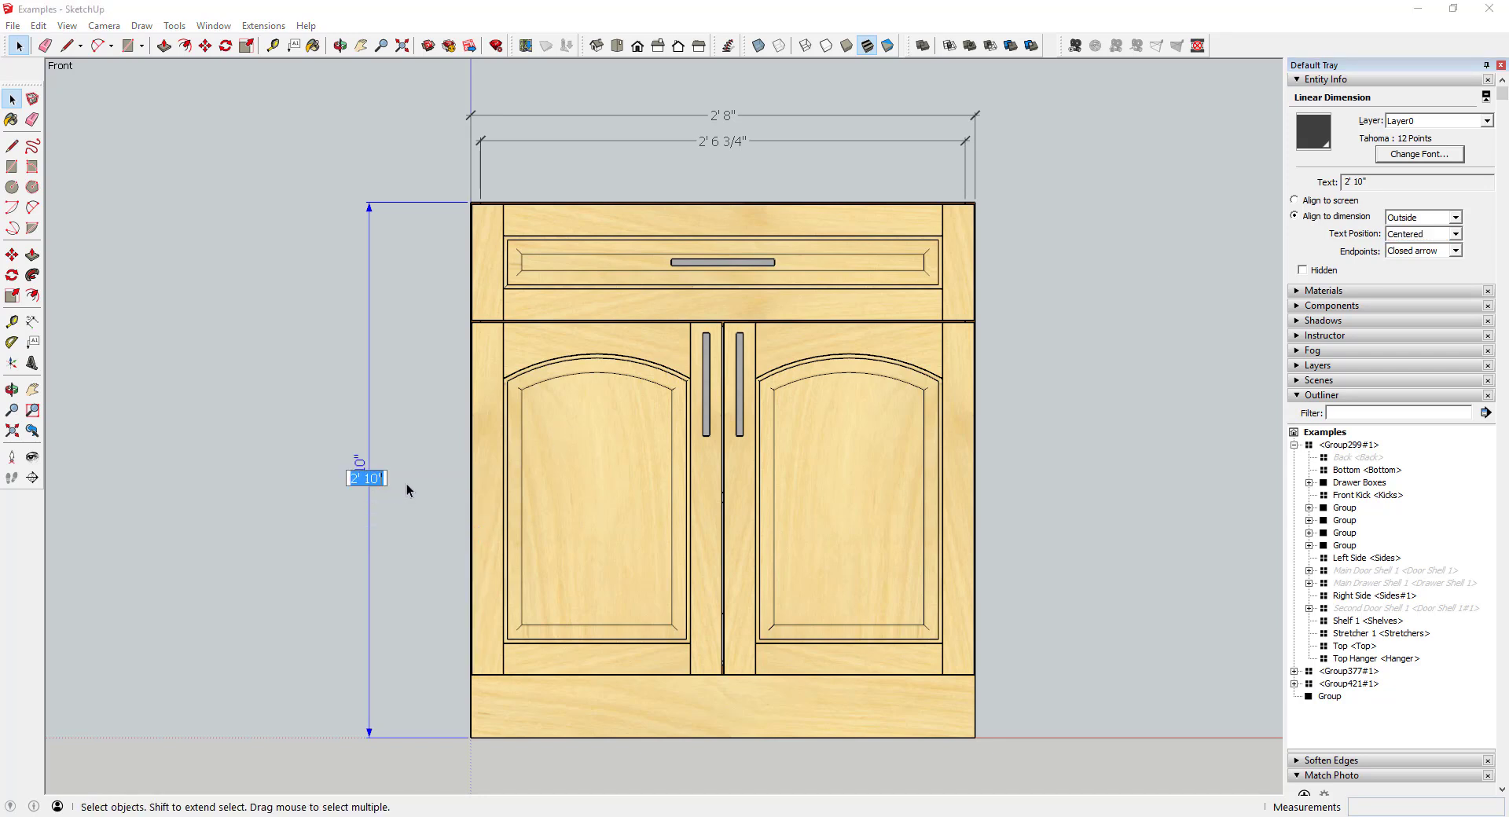
pyautogui.press('End')
pyautogui.press('Return')
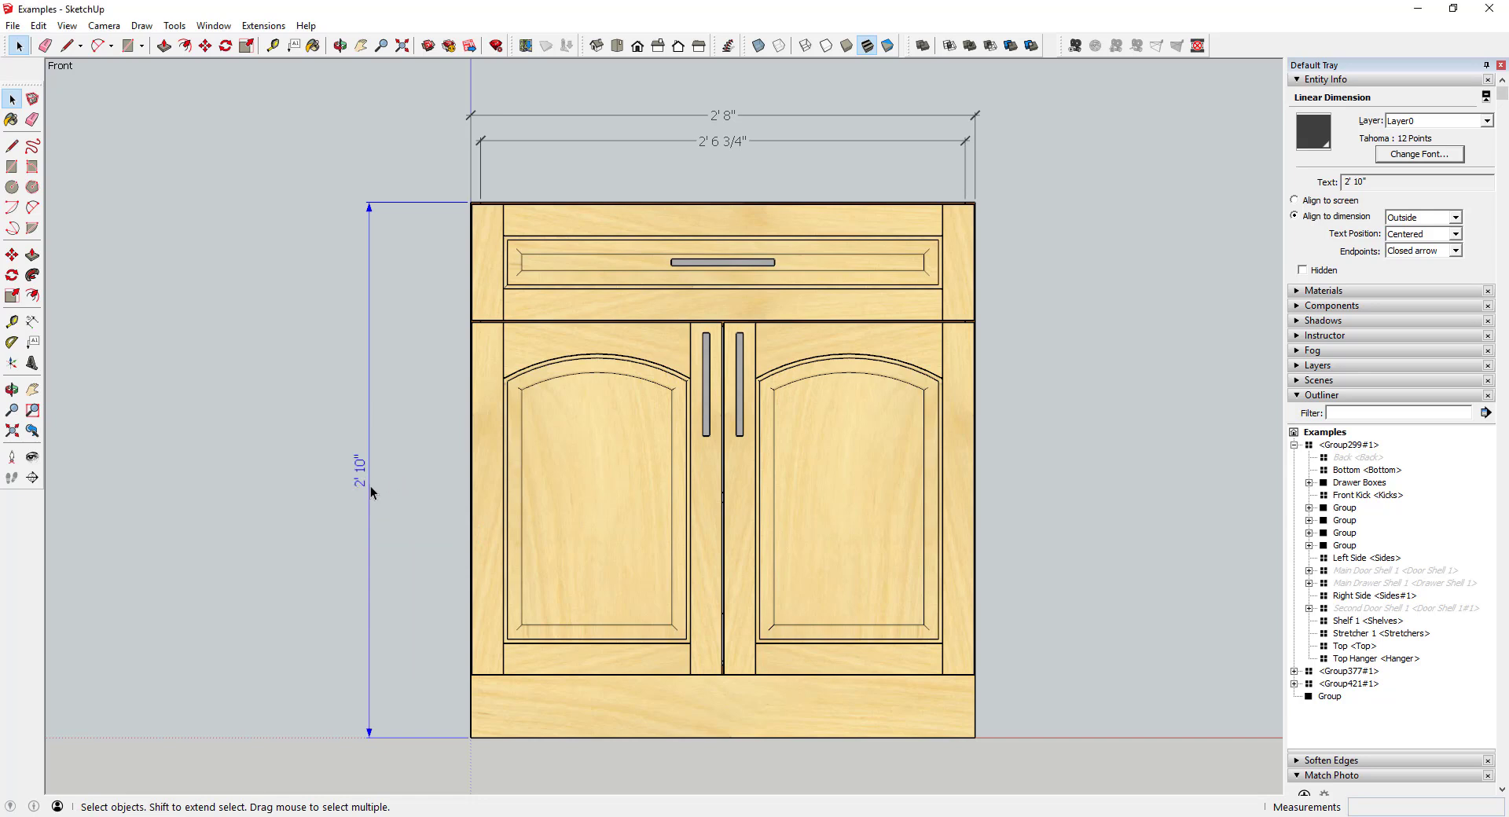
# Append "- Full Height" to the height dimension's text.
pyautogui.rightClick(356, 472)
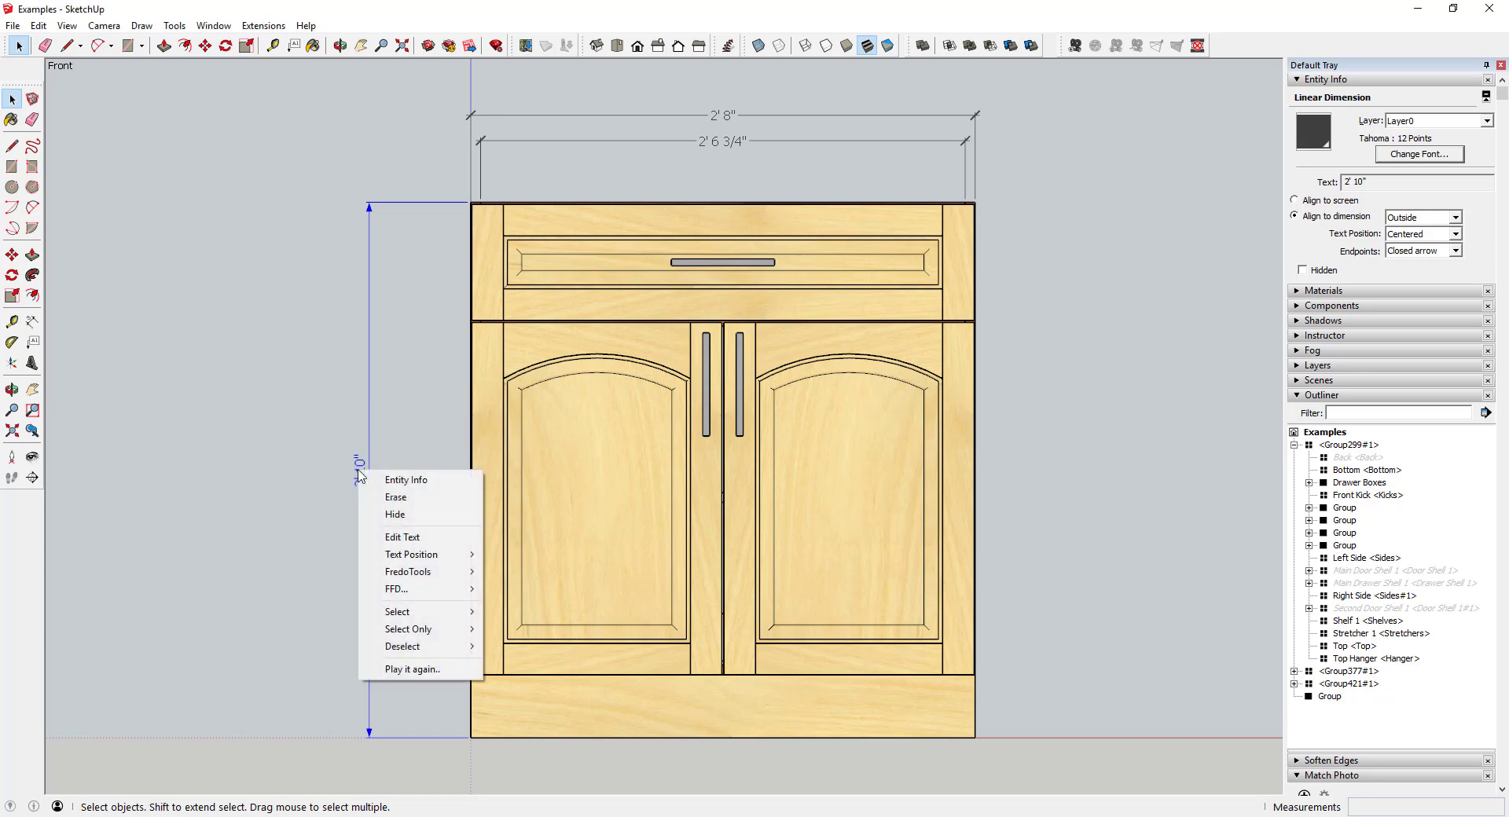
pyautogui.click(402, 535)
pyautogui.press('End')
pyautogui.write('- T')
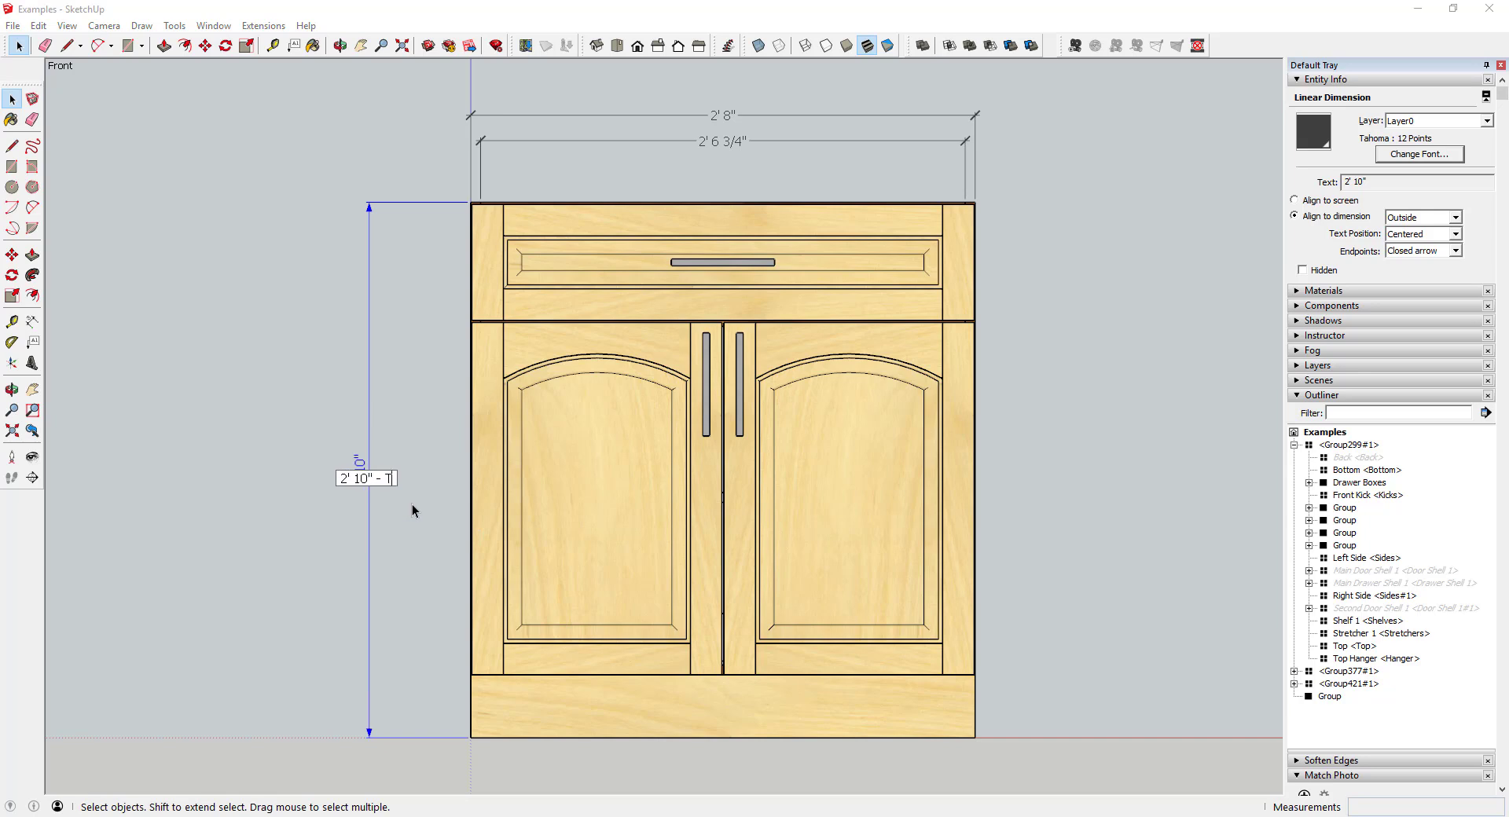
pyautogui.press('BackSpace')
pyautogui.write('Full Height')
pyautogui.press('Return')
pyautogui.click(394, 484)
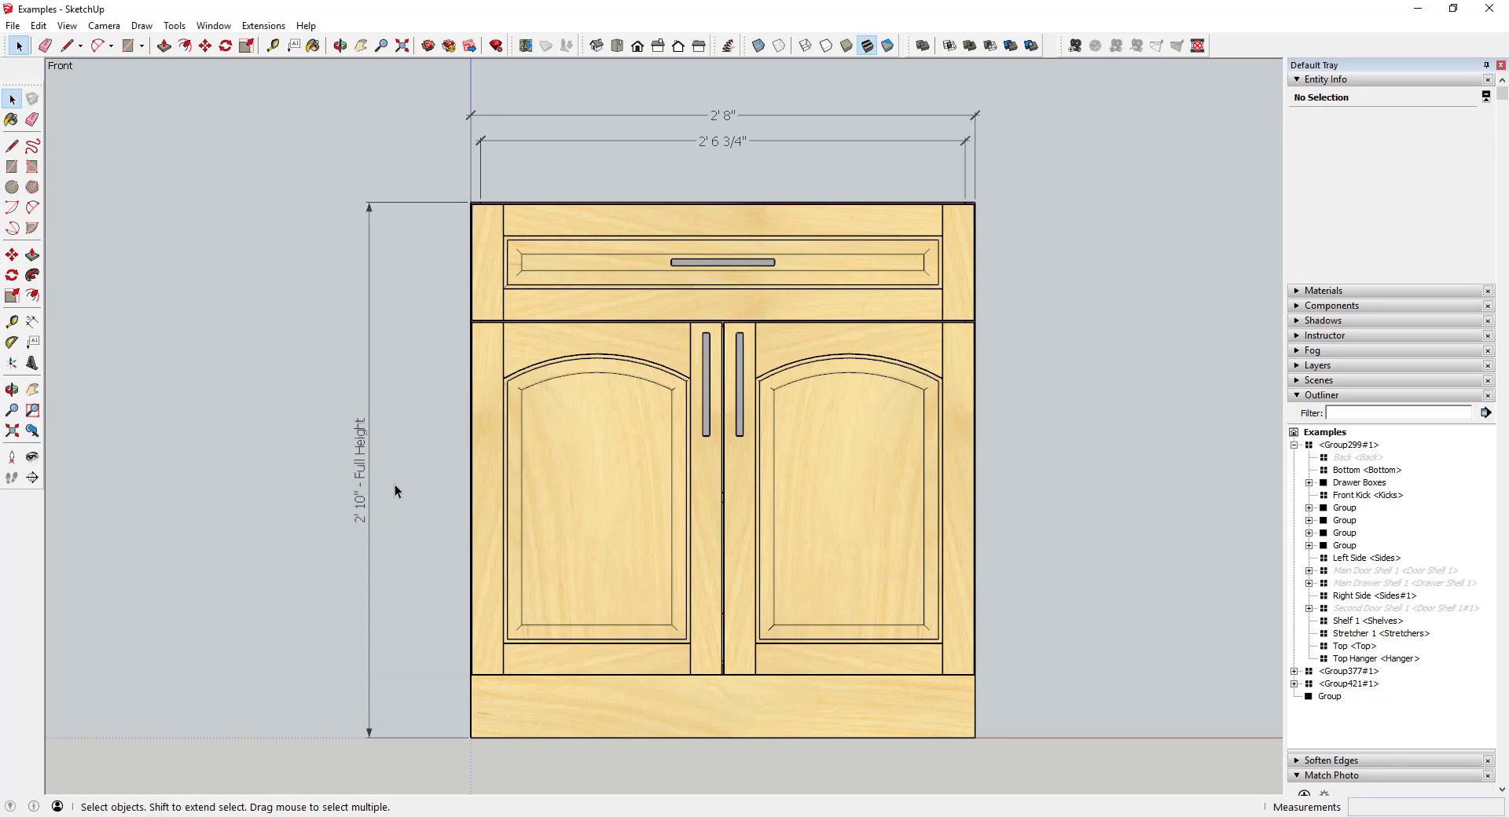
pyautogui.click(360, 470)
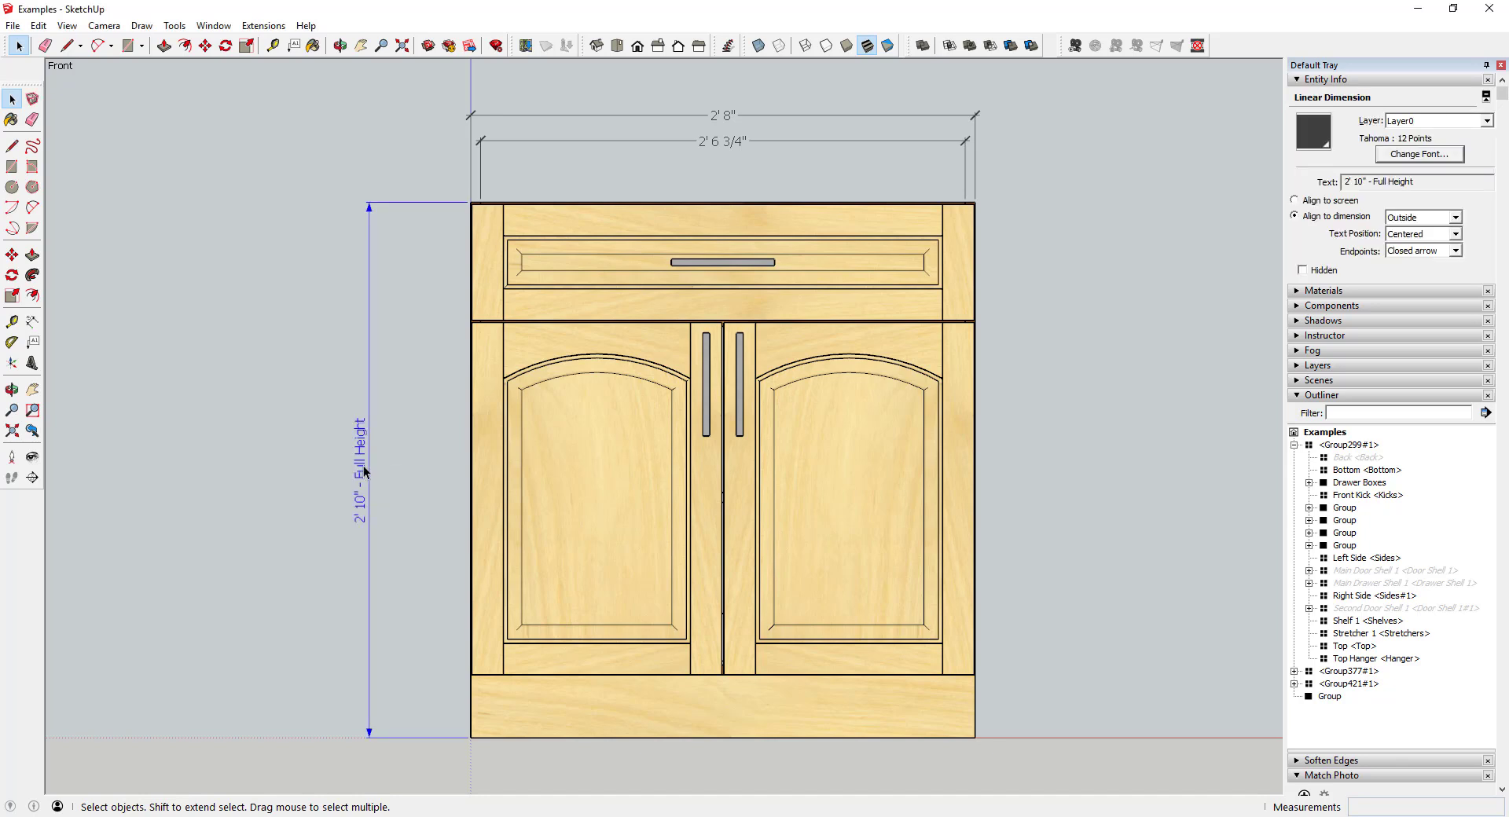
# Try replacing the inside width dimension's text with "Inner Piece", and undo the change.
pyautogui.rightClick(717, 153)
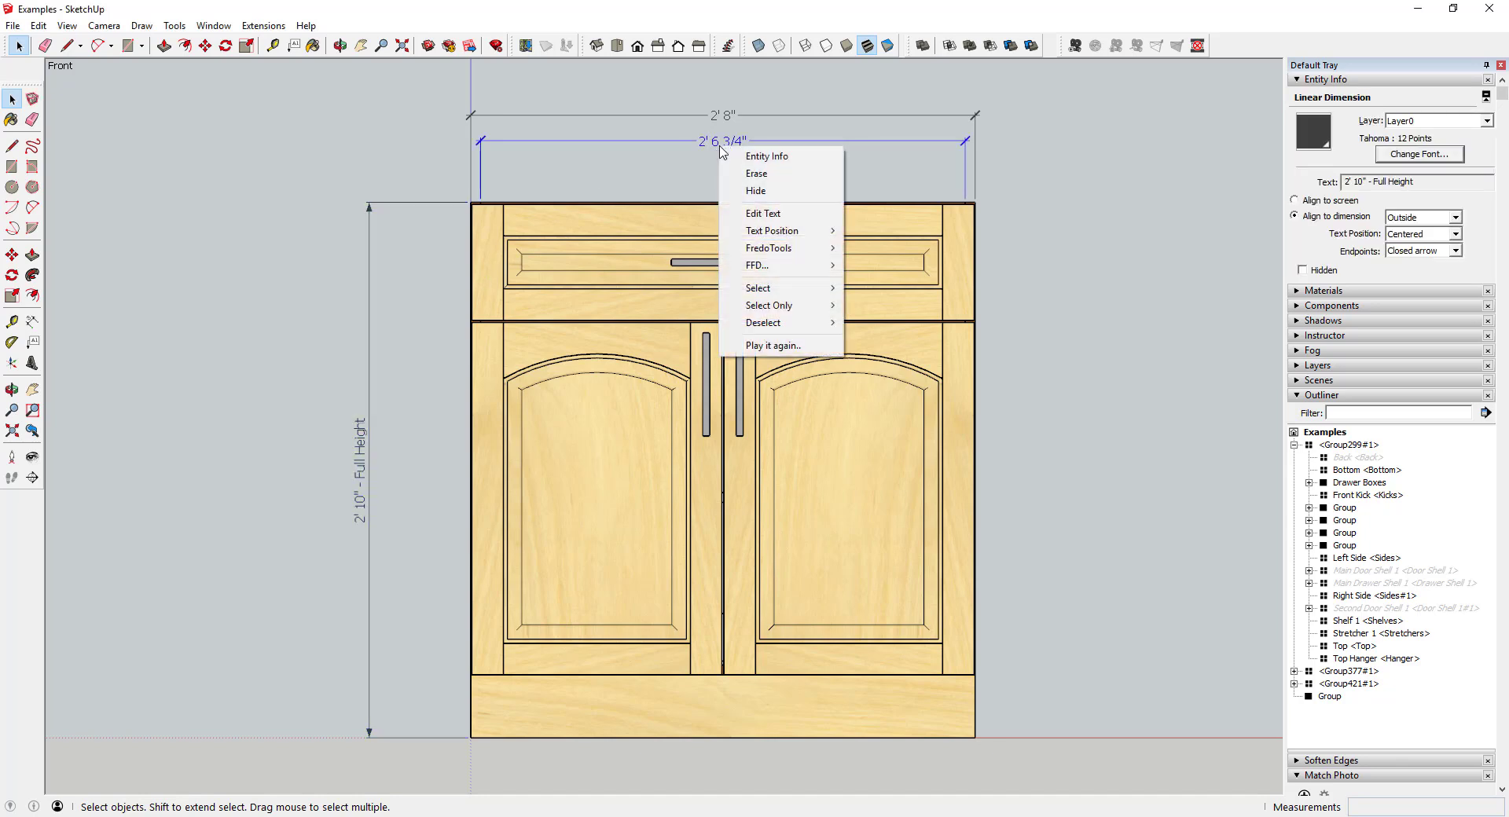
pyautogui.click(782, 213)
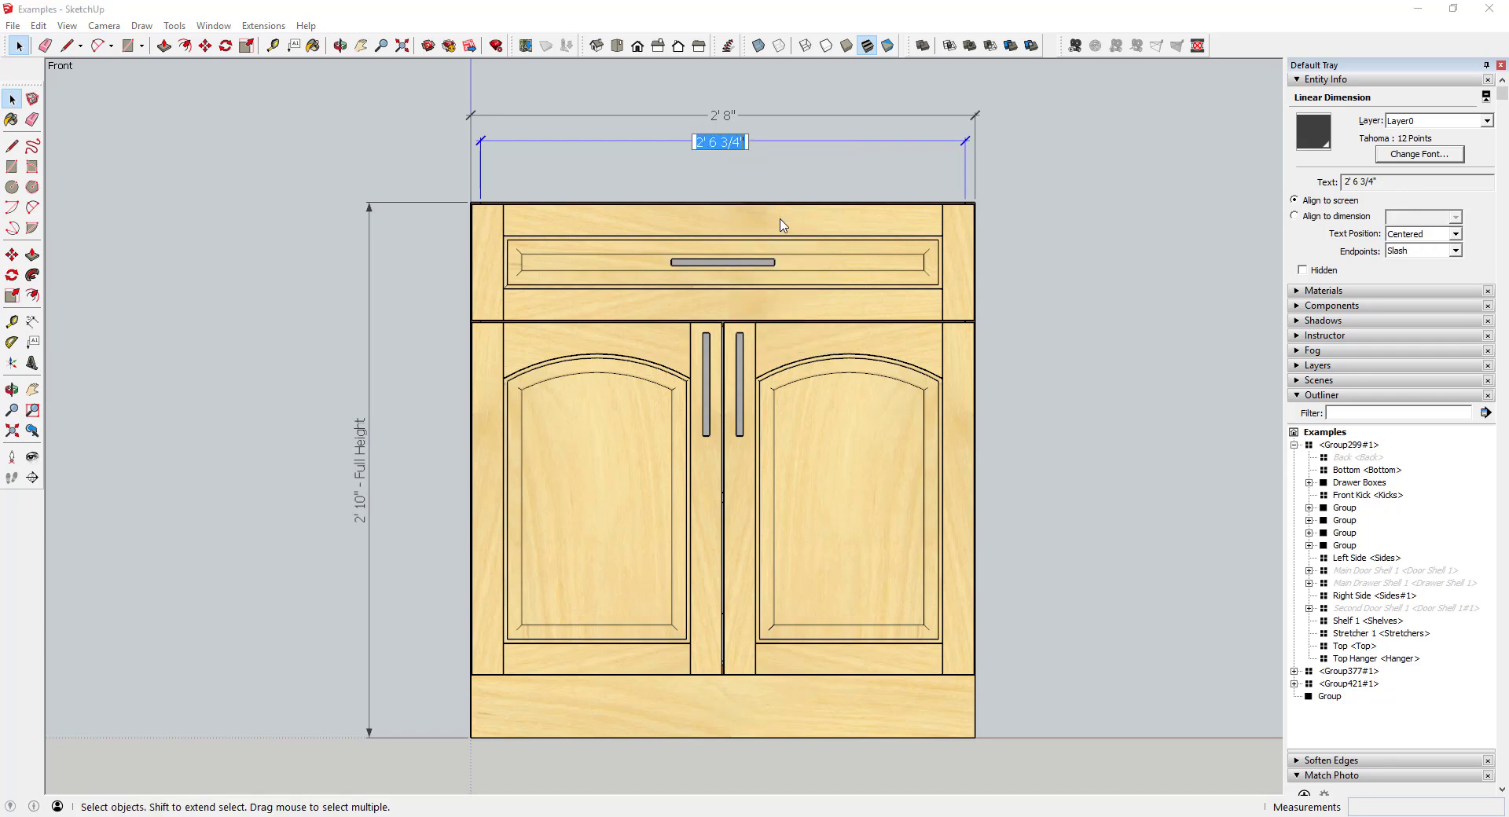
pyautogui.press('BackSpace')
pyautogui.write('Inner Piece')
pyautogui.press('Return')
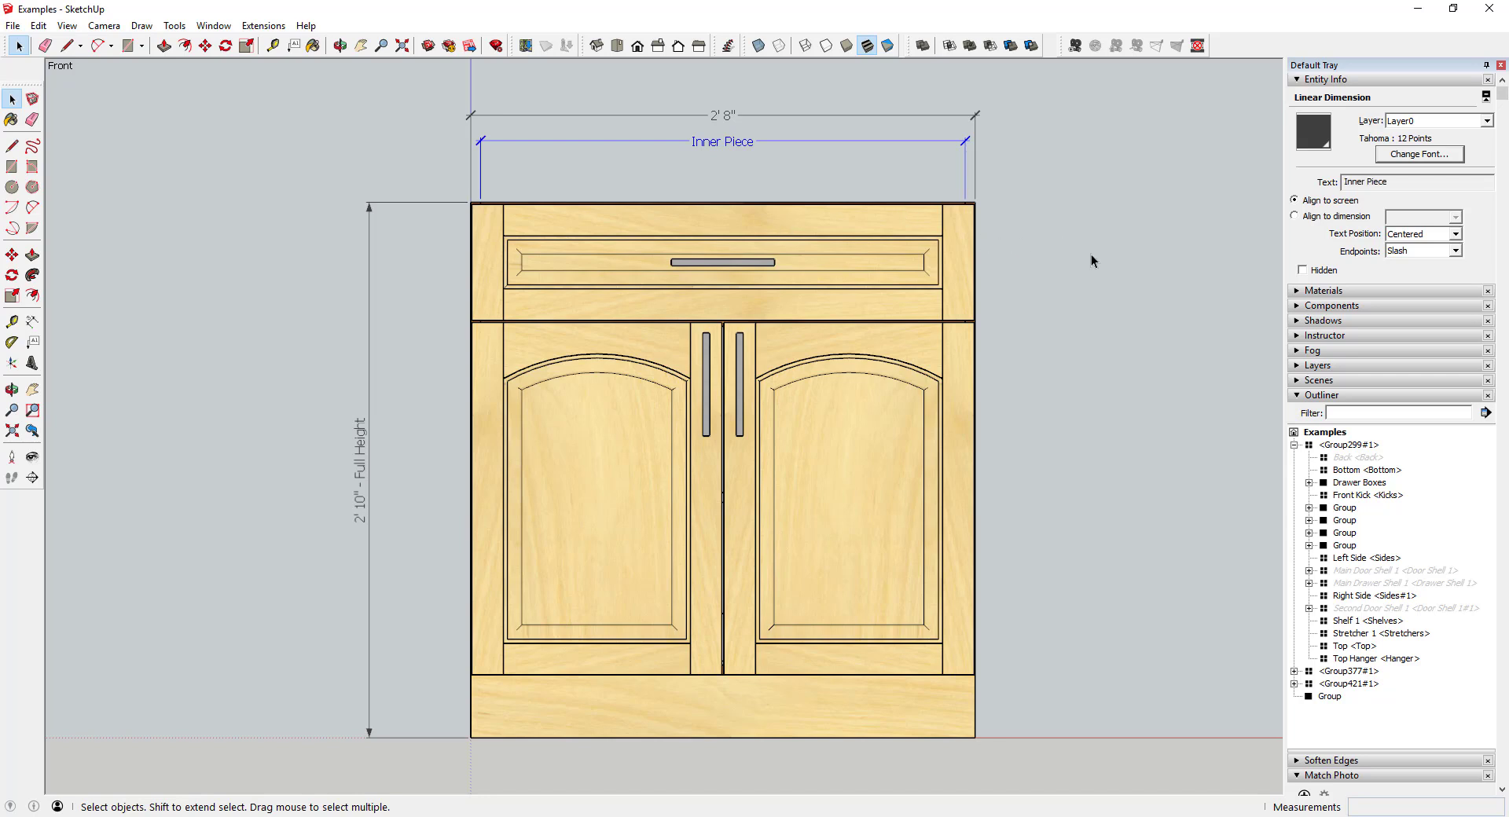
pyautogui.hotkey('ctrl', 'z')
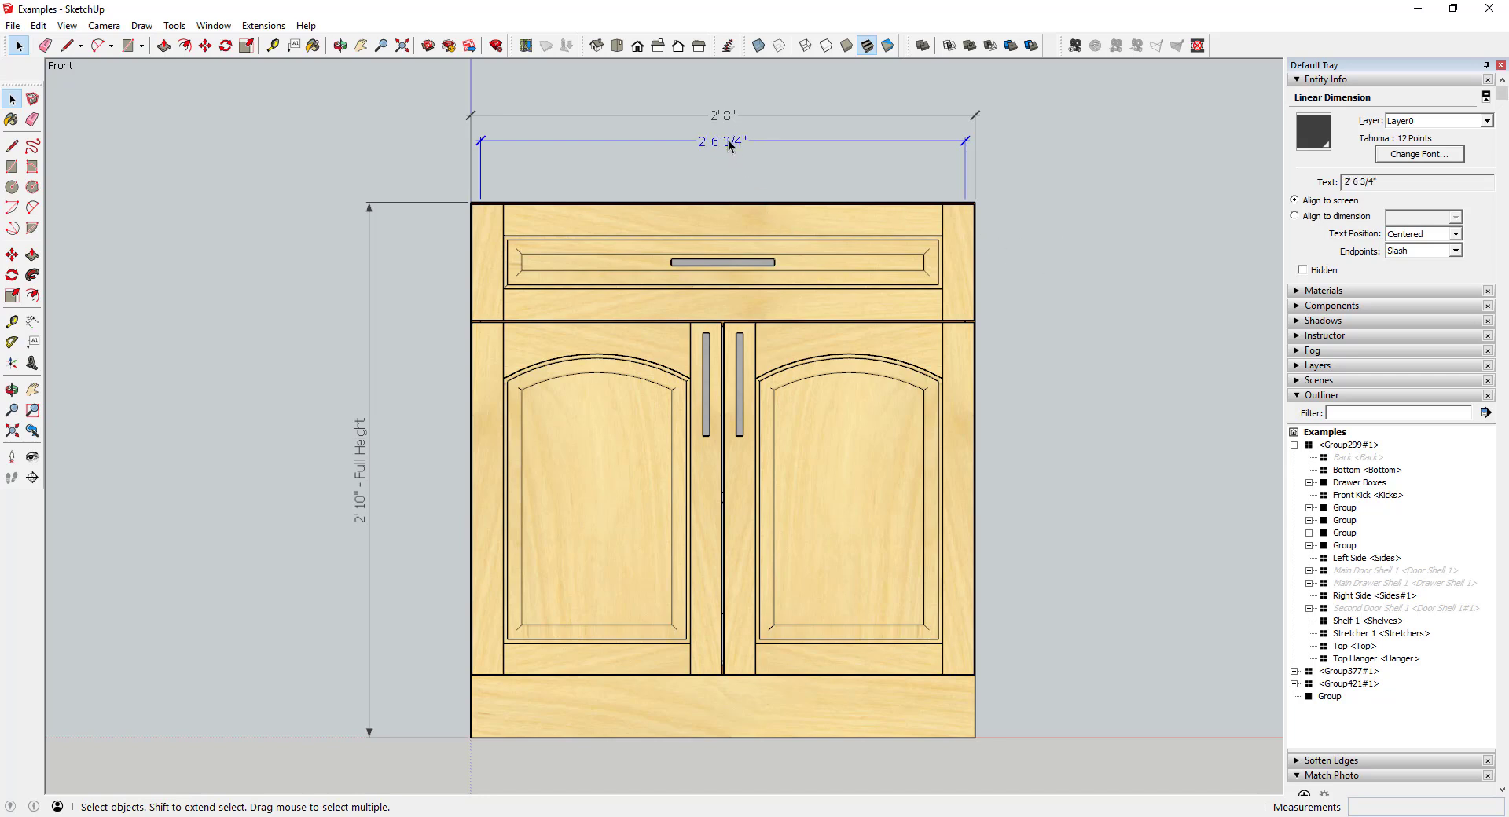
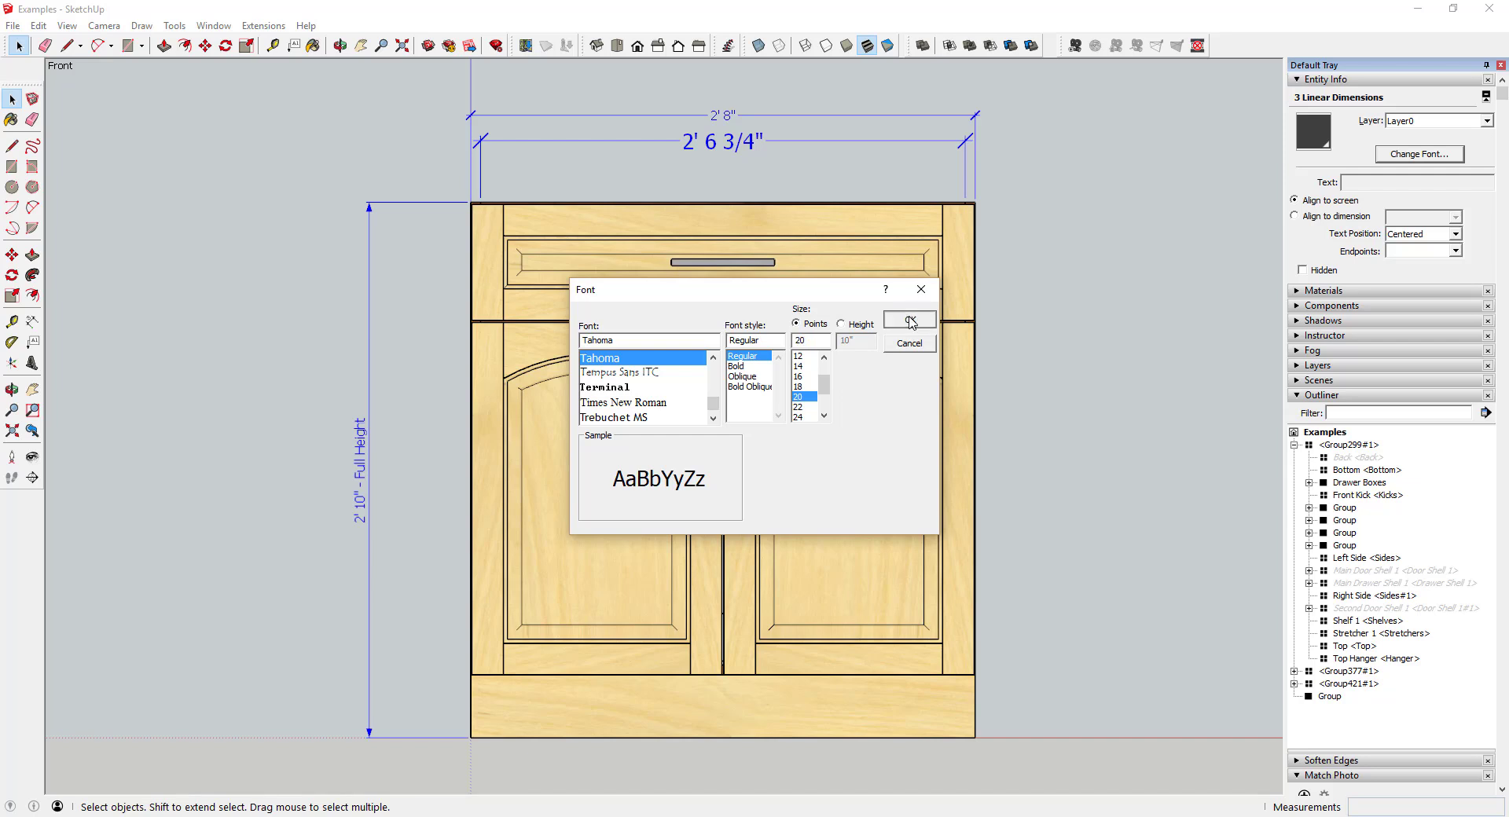
# Apply 20-point Tahoma text to all three dimensions, and collapse the Outliner and Match Photo sections.
pyautogui.click(910, 319)
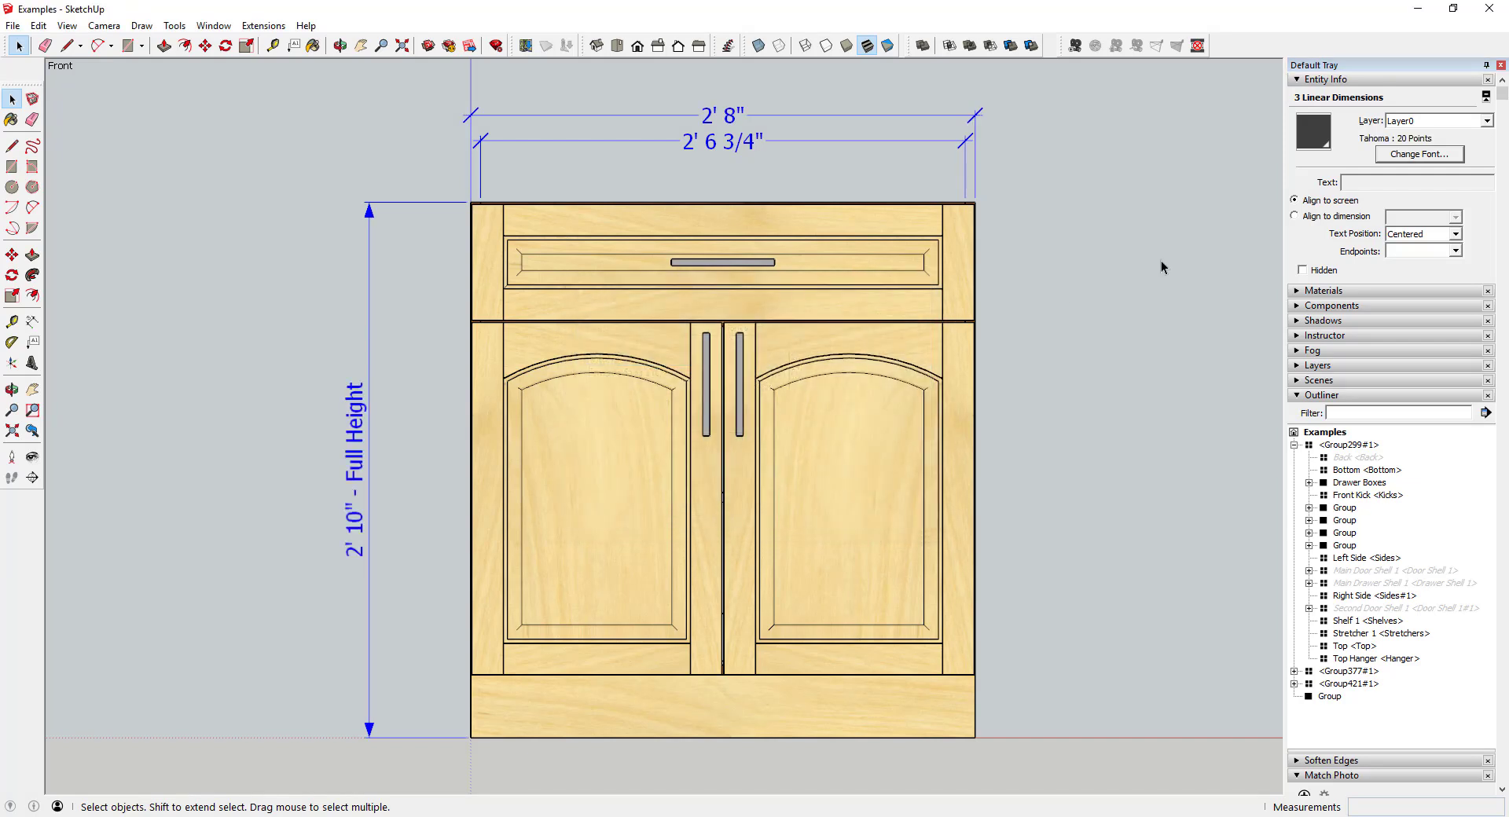
pyautogui.click(1114, 309)
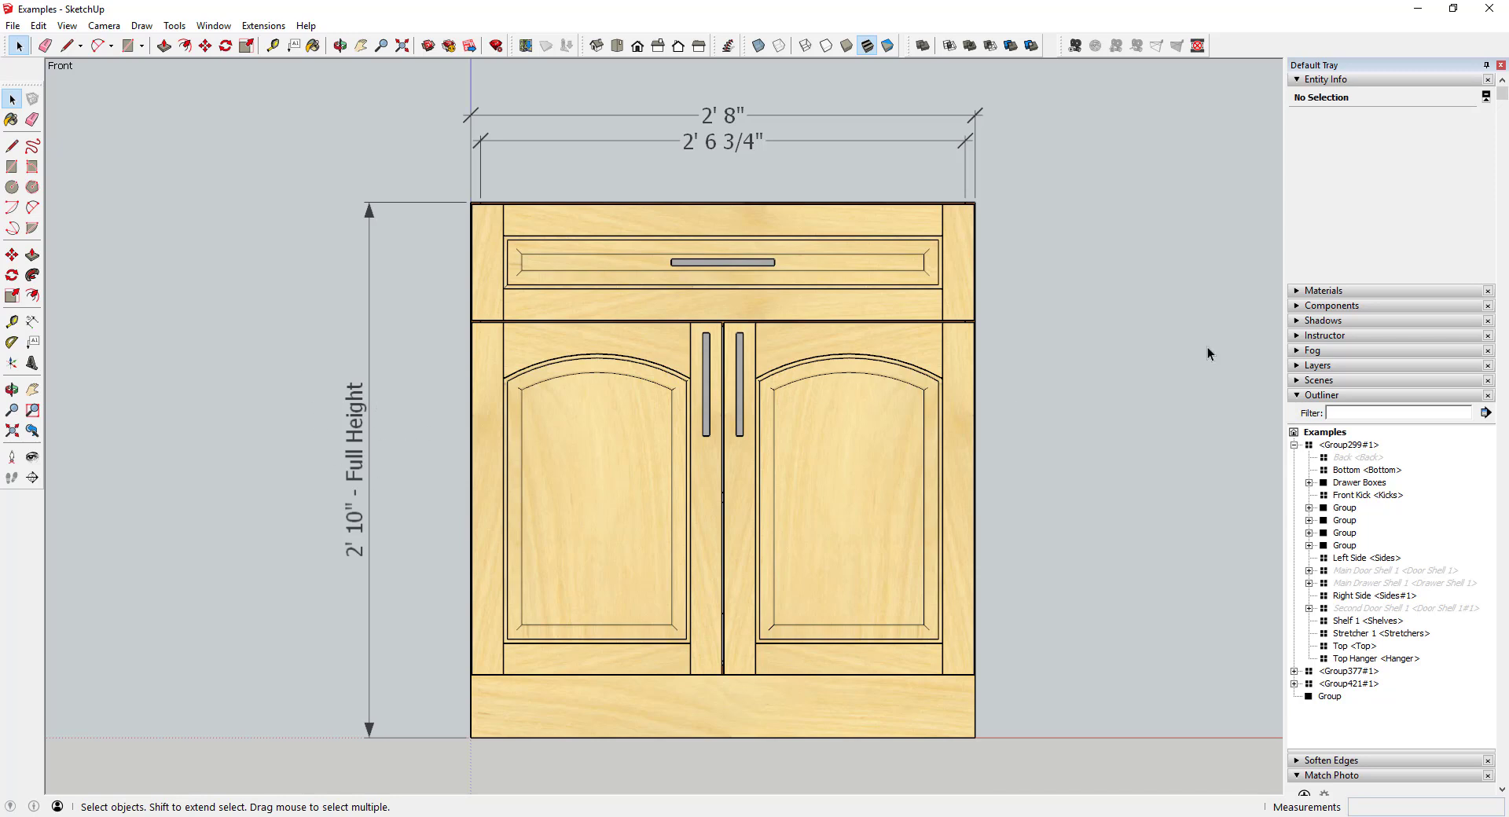
pyautogui.click(1298, 395)
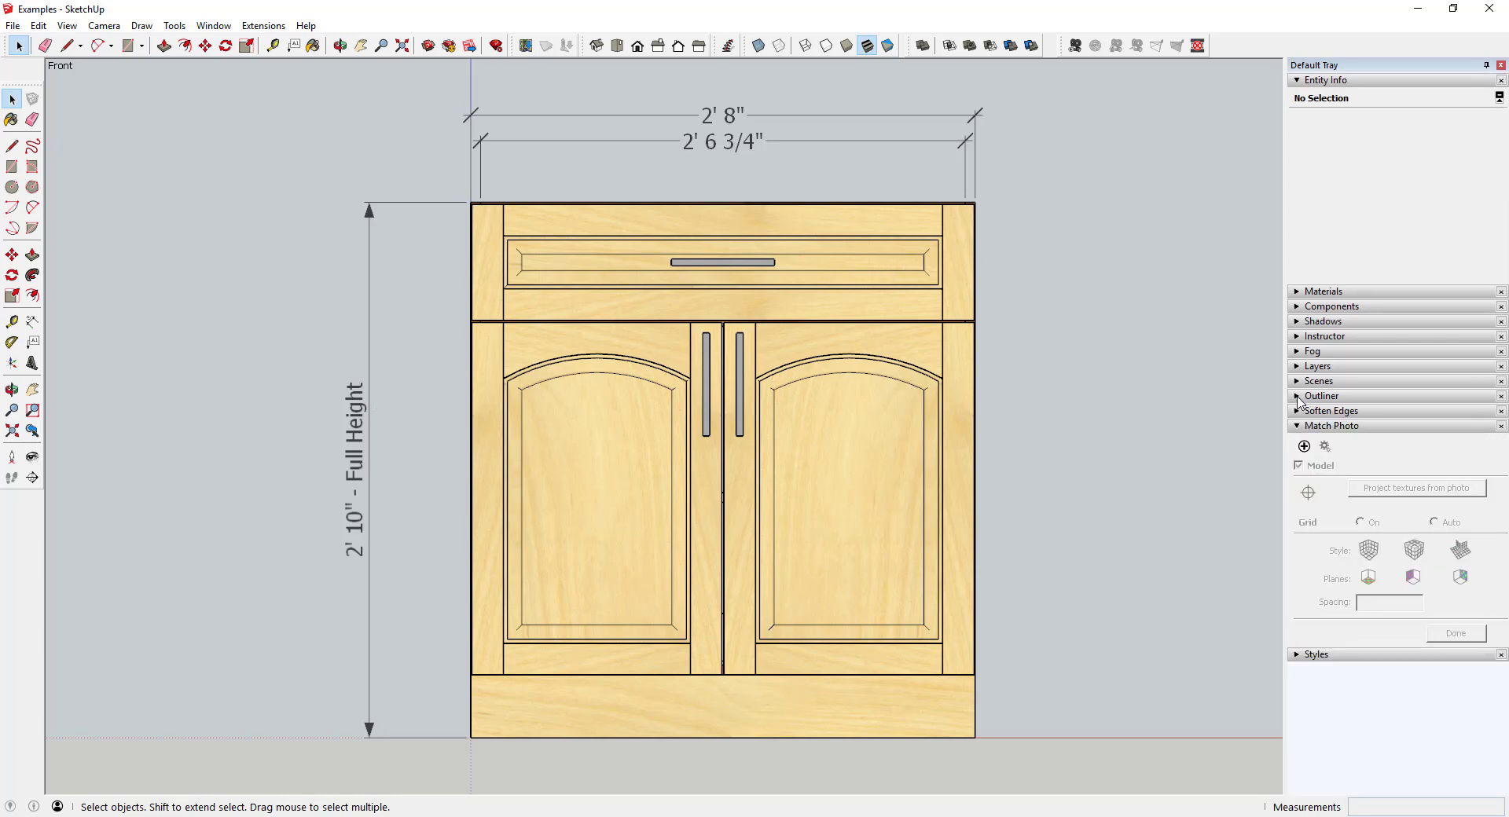
pyautogui.click(1298, 426)
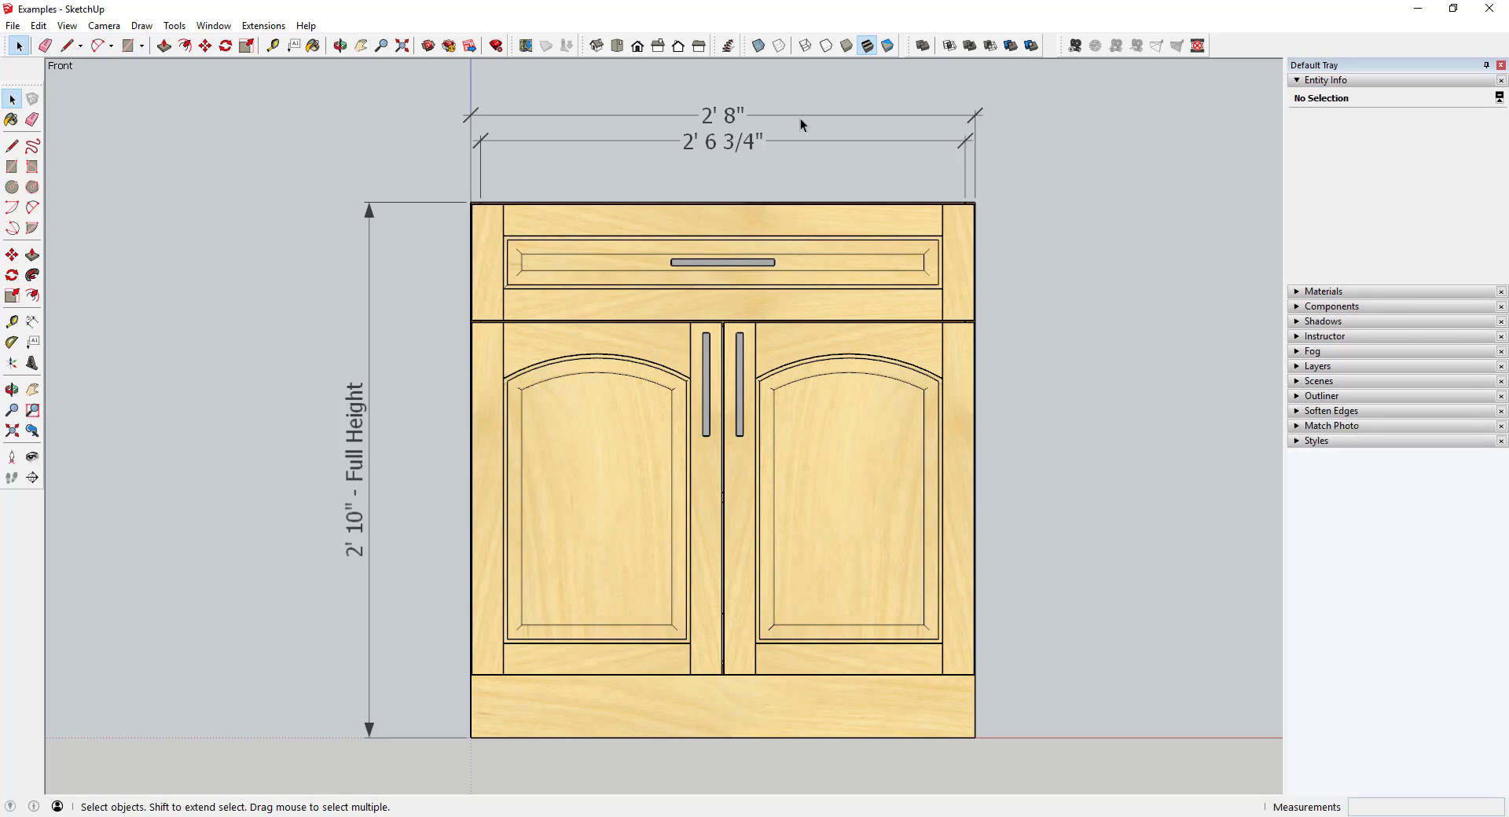
# Hide the inside width dimension, and expand the Outliner with the cabinet's Group299 branch collapsed.
pyautogui.rightClick(734, 141)
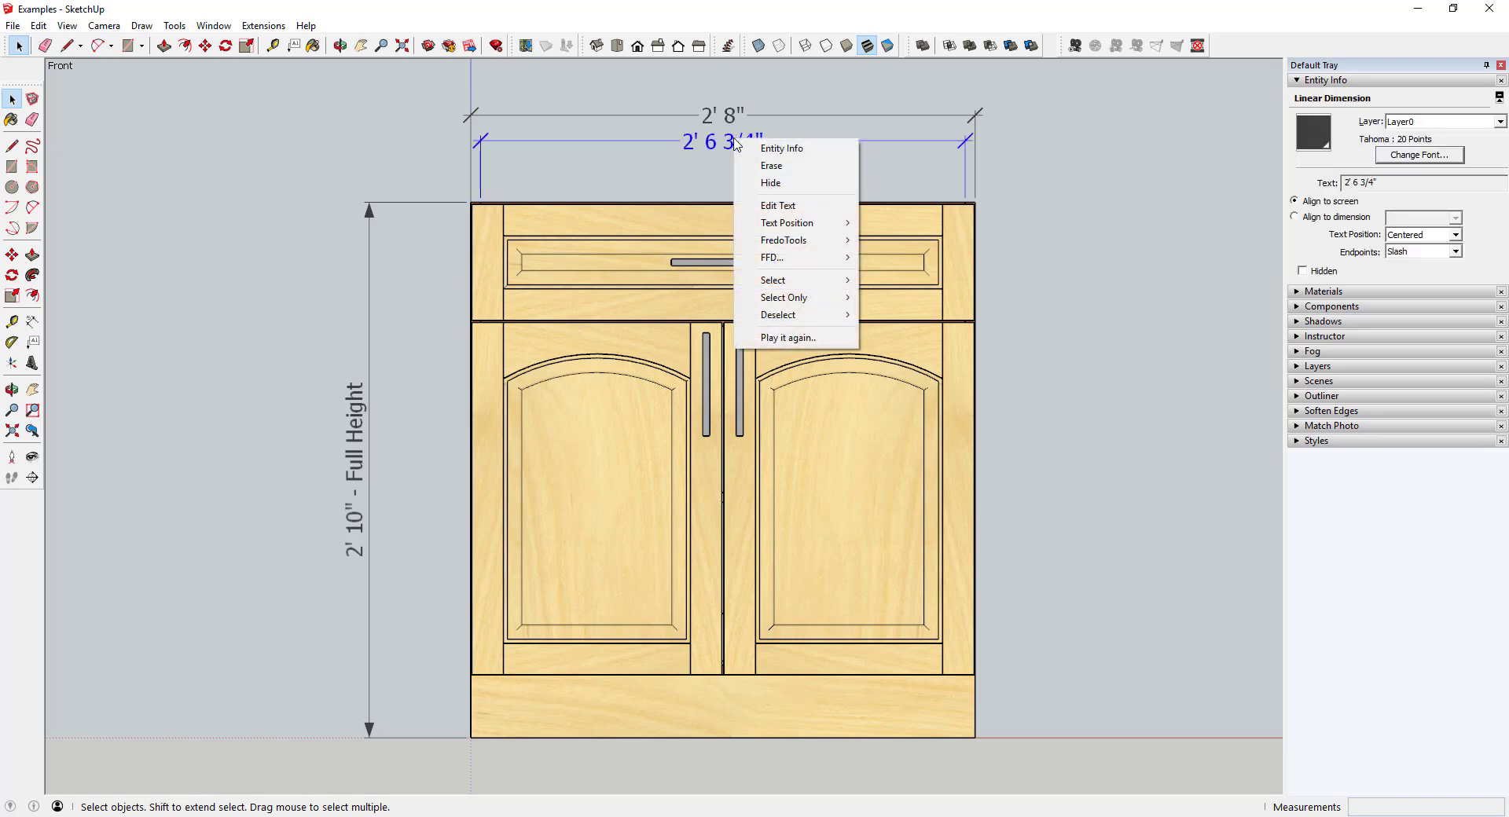
pyautogui.click(790, 184)
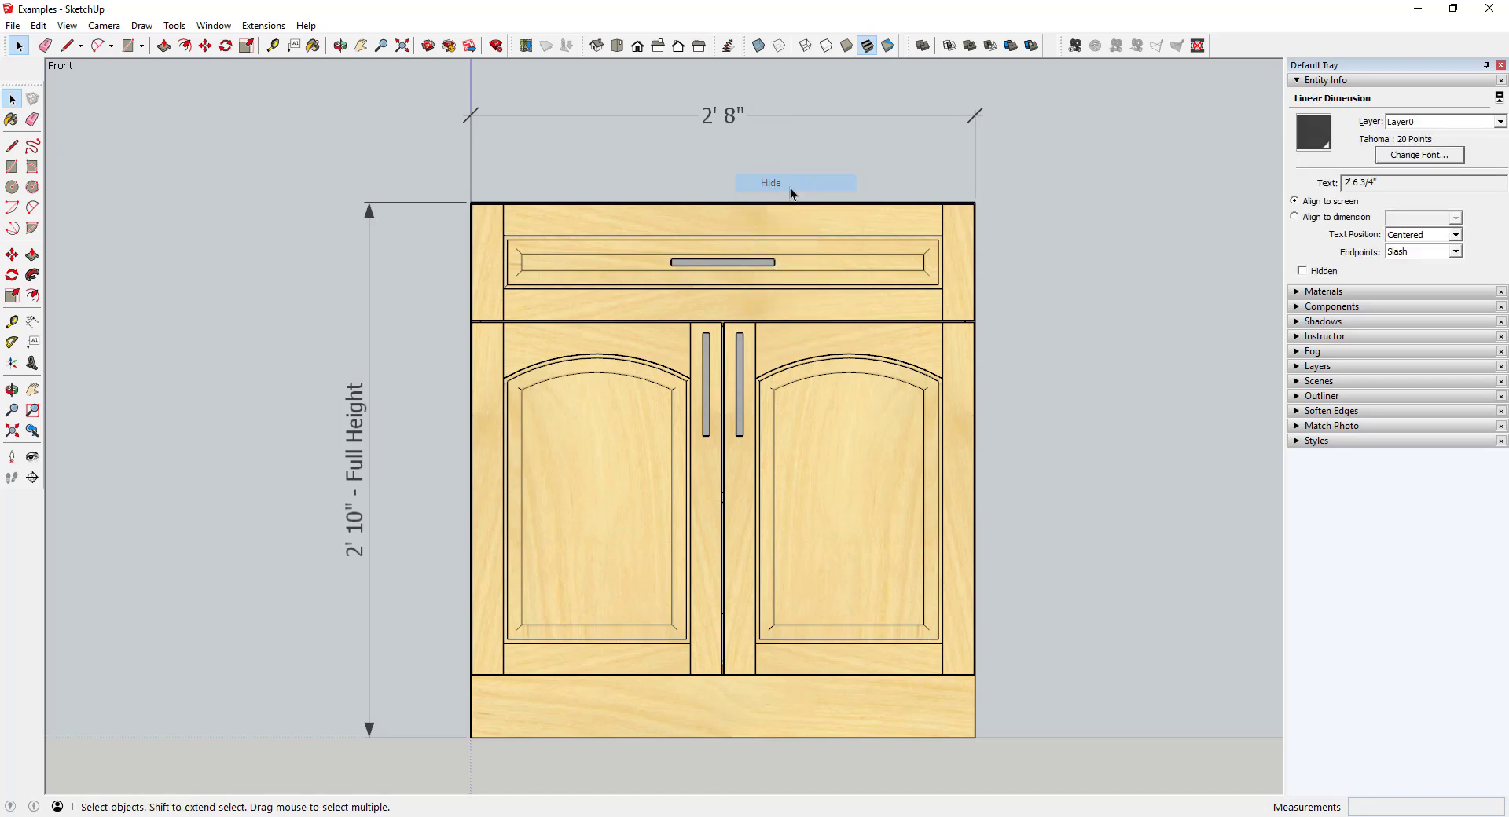
pyautogui.click(1300, 396)
pyautogui.click(1294, 446)
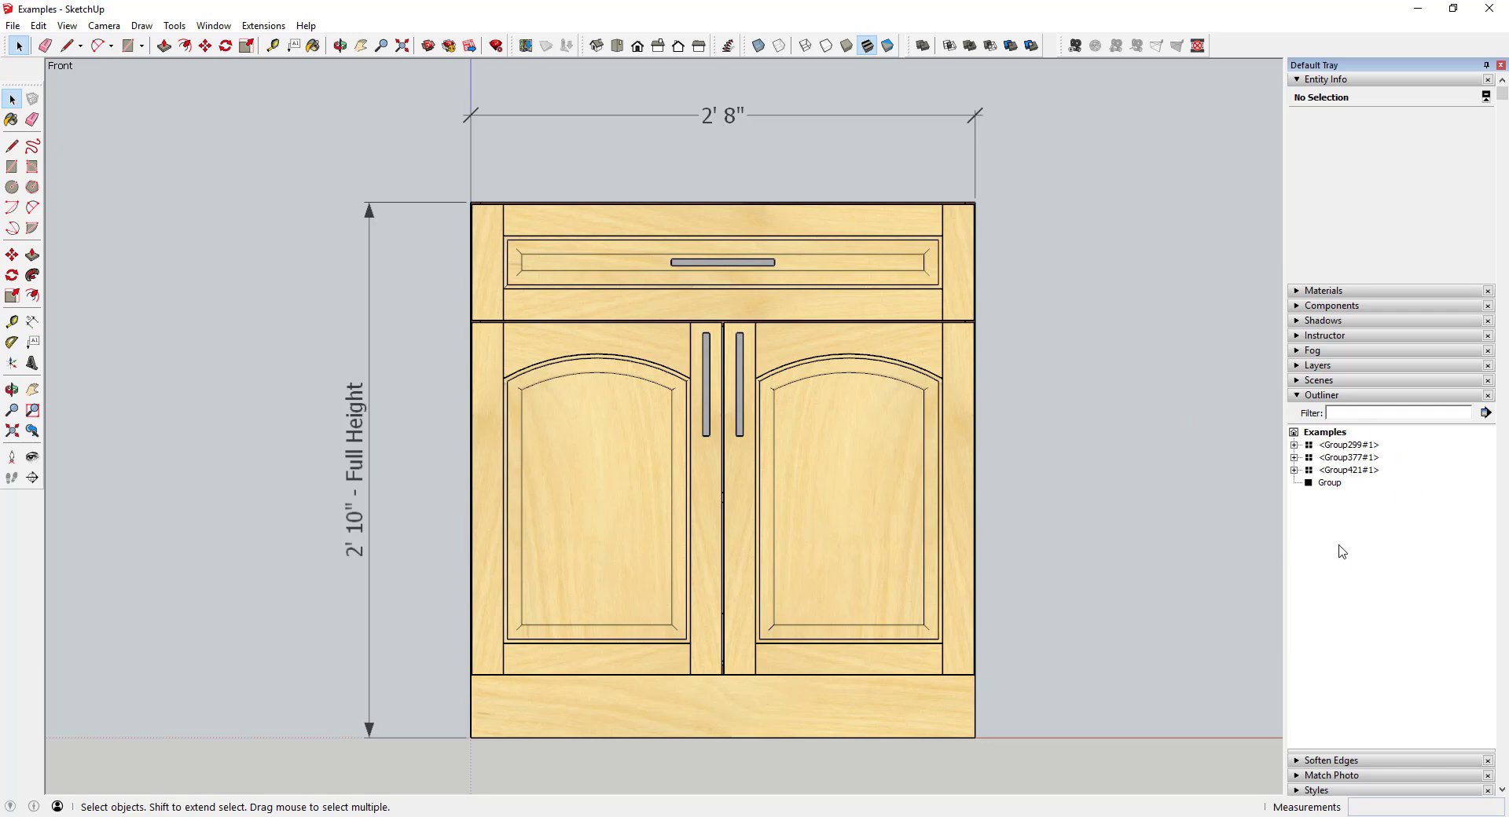
# Unhide the inside width dimension above the cabinet.
pyautogui.click(66, 26)
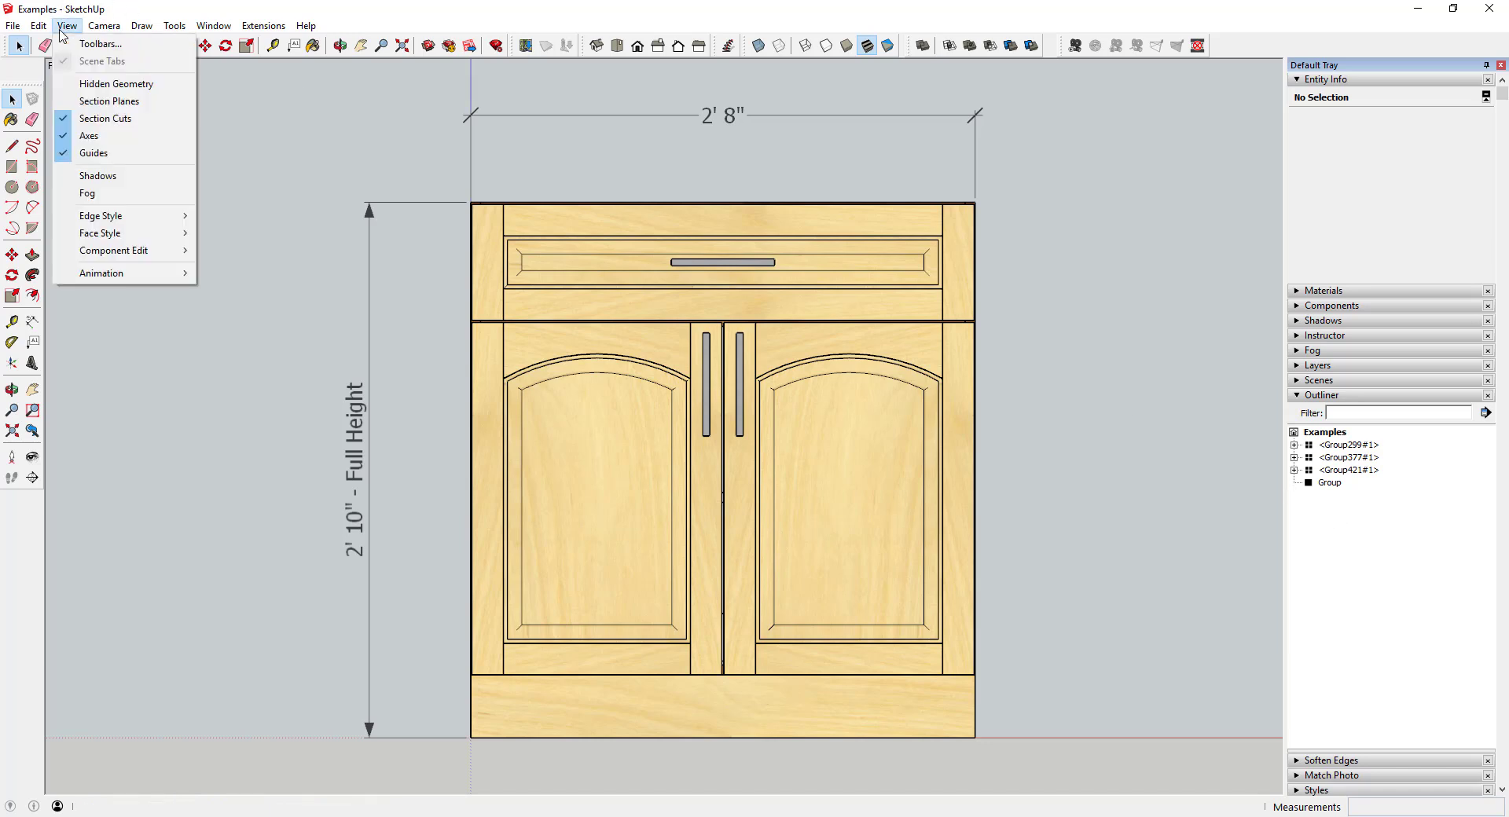
pyautogui.moveTo(39, 29)
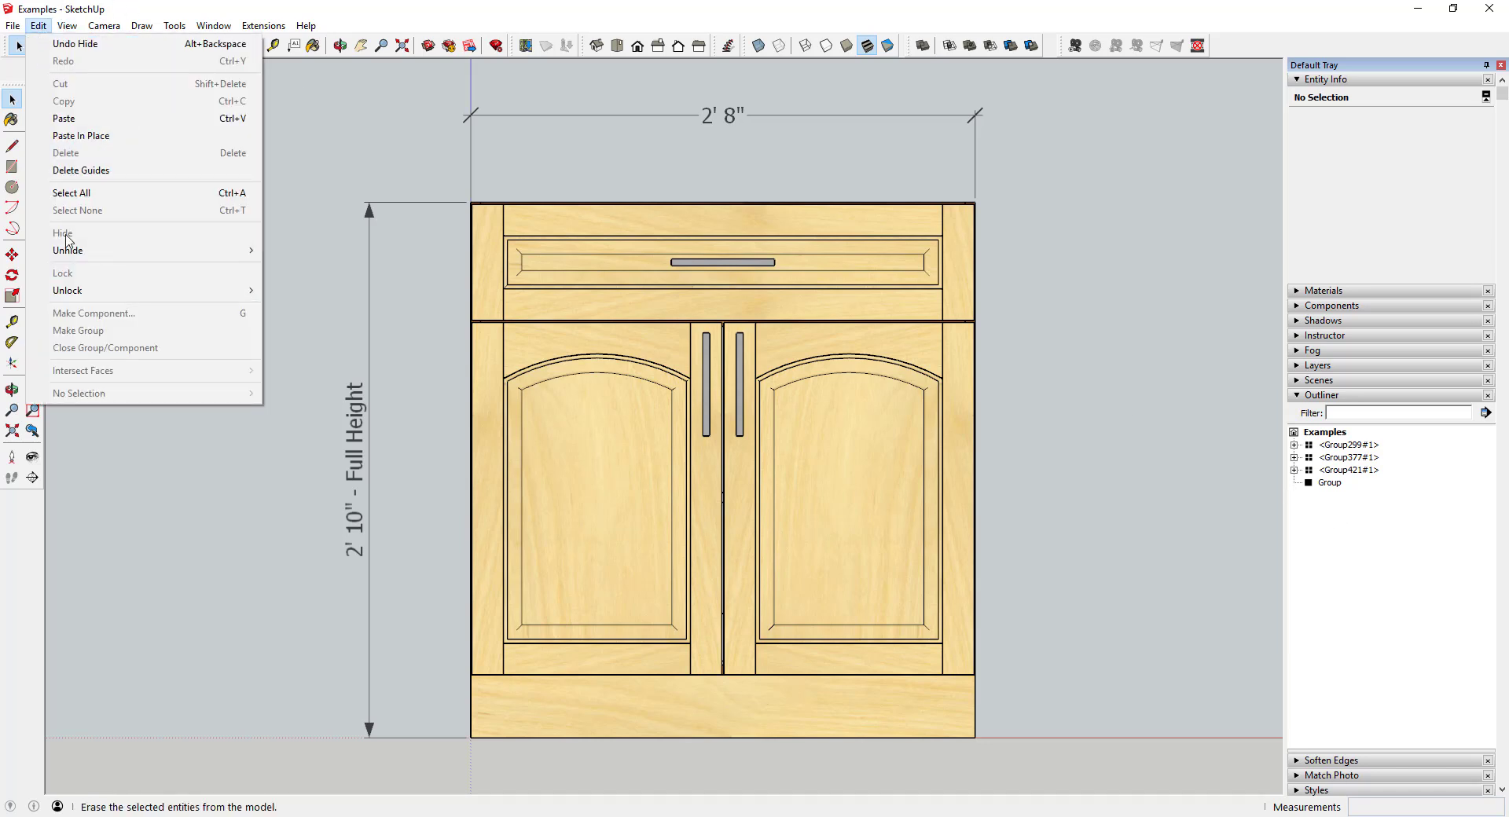
pyautogui.moveTo(193, 250)
pyautogui.click(315, 266)
# Select all three dimensions and add a new layer named Dimensions.
pyautogui.click(760, 142)
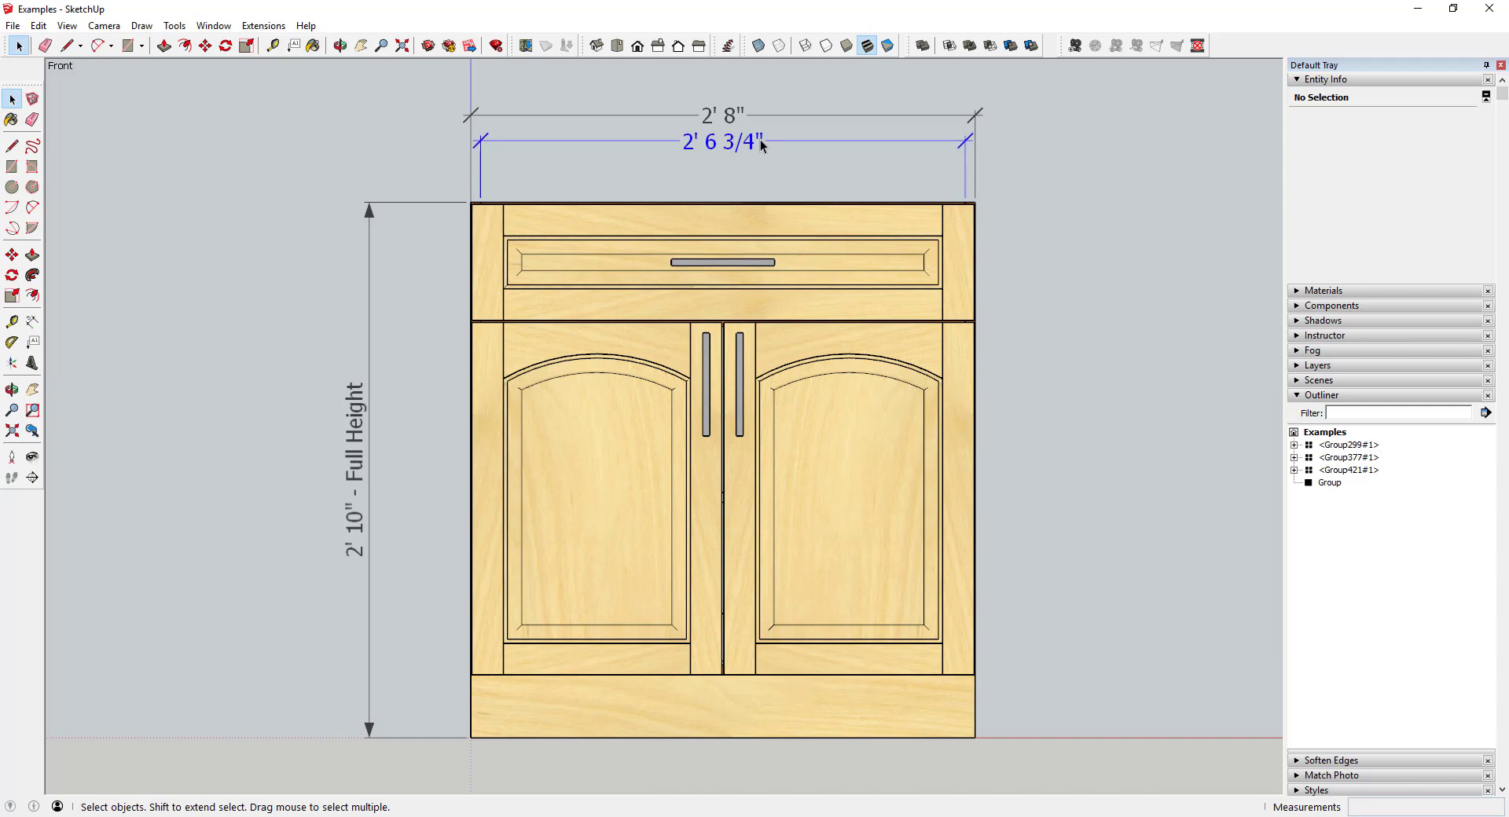
pyautogui.click(1297, 366)
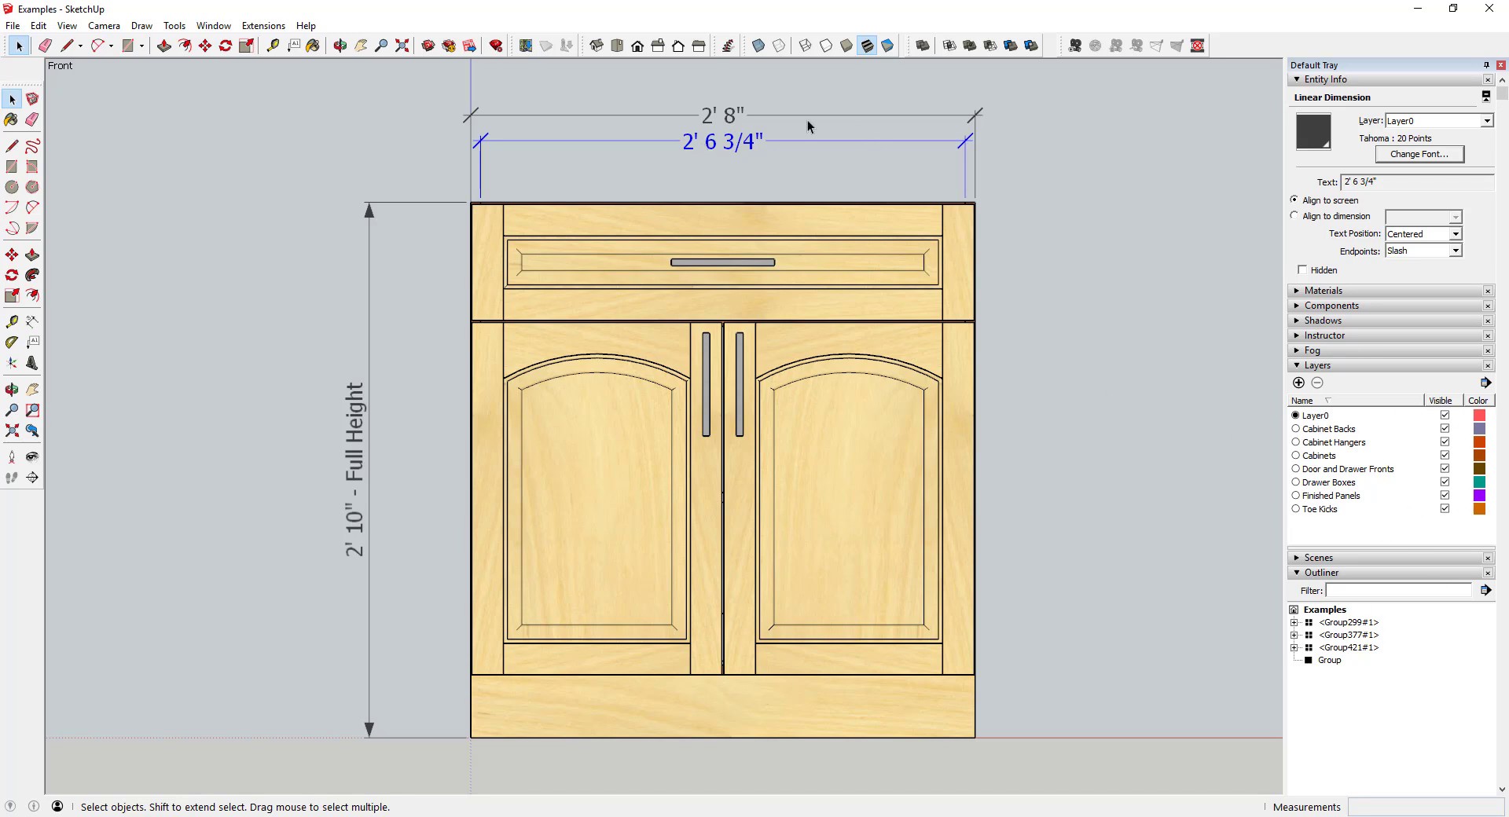
pyautogui.keyDown('shift'); pyautogui.click(353, 432); pyautogui.keyUp('shift')
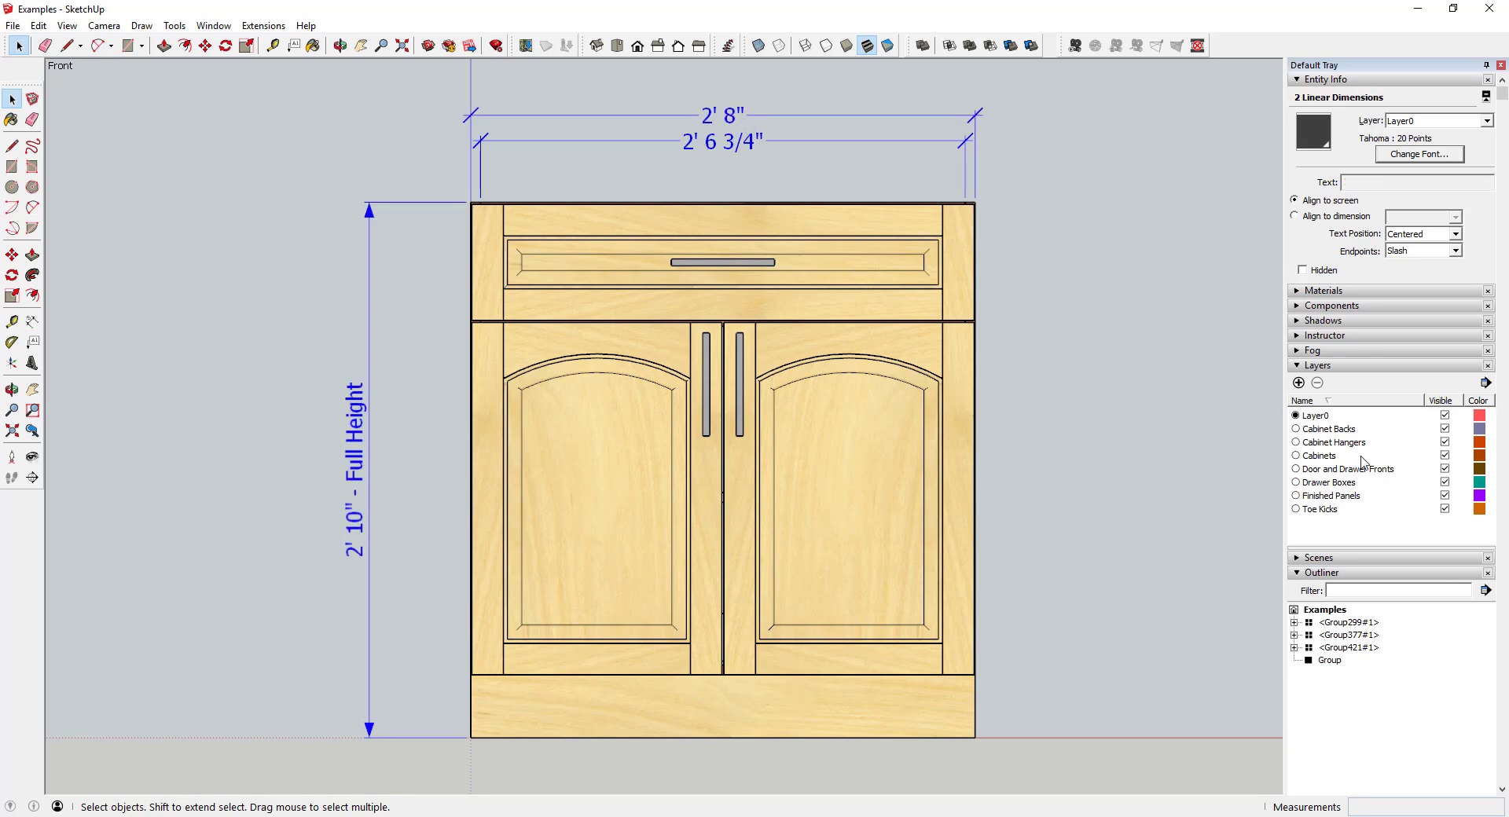
pyautogui.click(1299, 383)
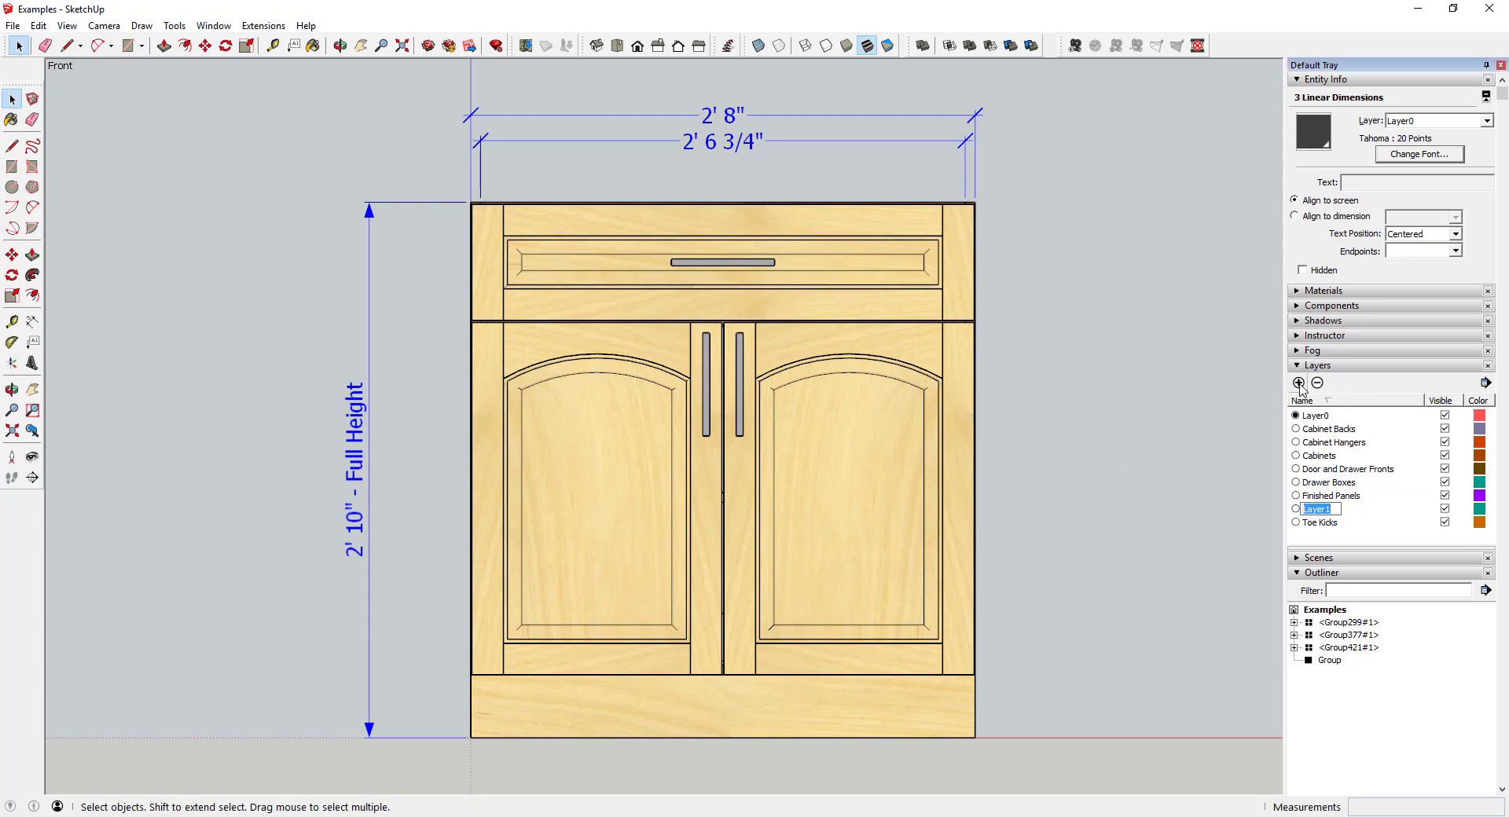
pyautogui.write('Dimensions')
pyautogui.press('Return')
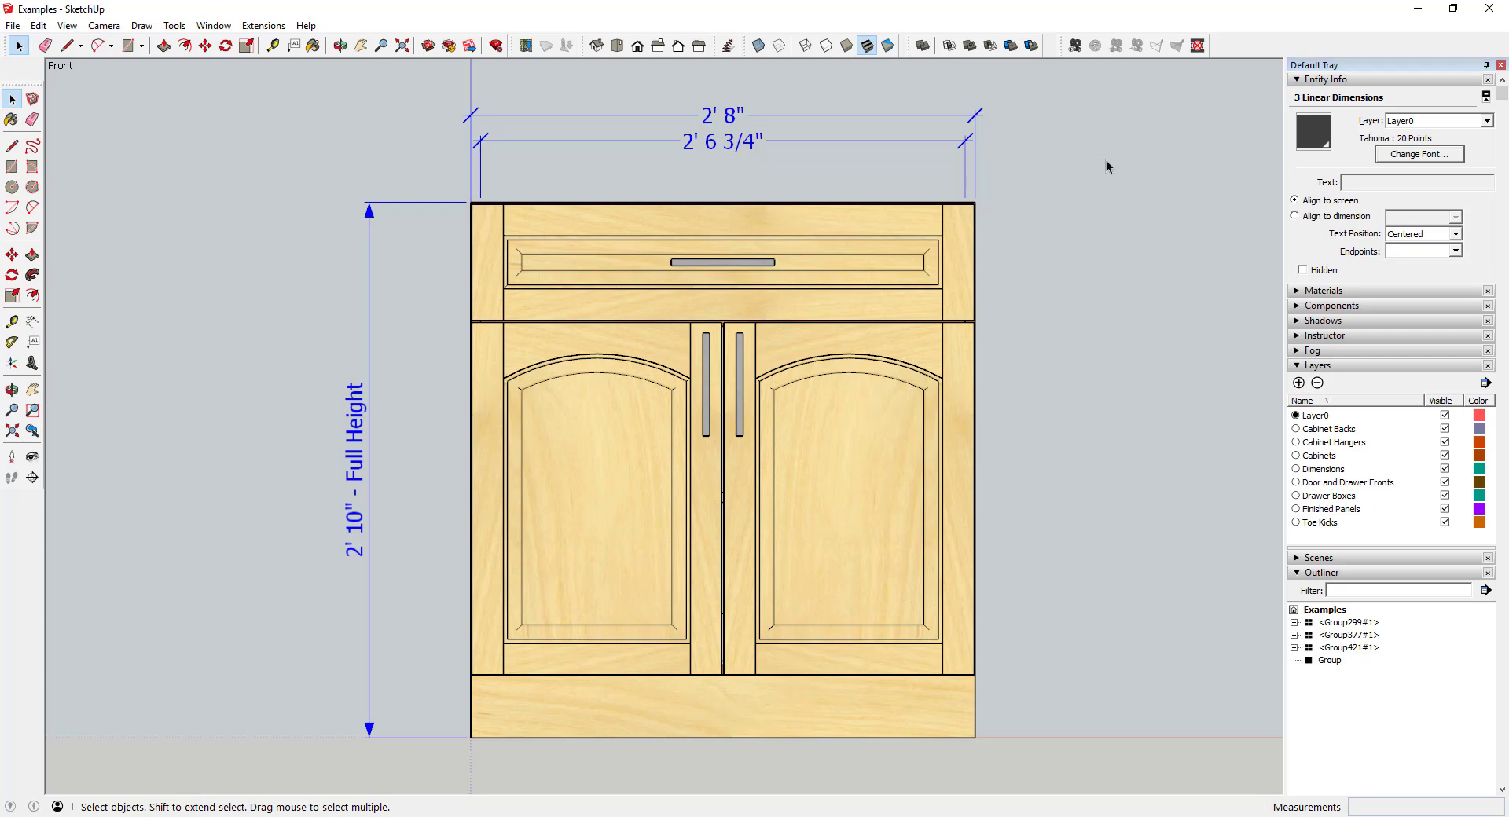
# Assign the two width dimensions and the height dimension to the Dimensions layer.
pyautogui.keyDown('shift'); pyautogui.click(355, 434); pyautogui.keyUp('shift')
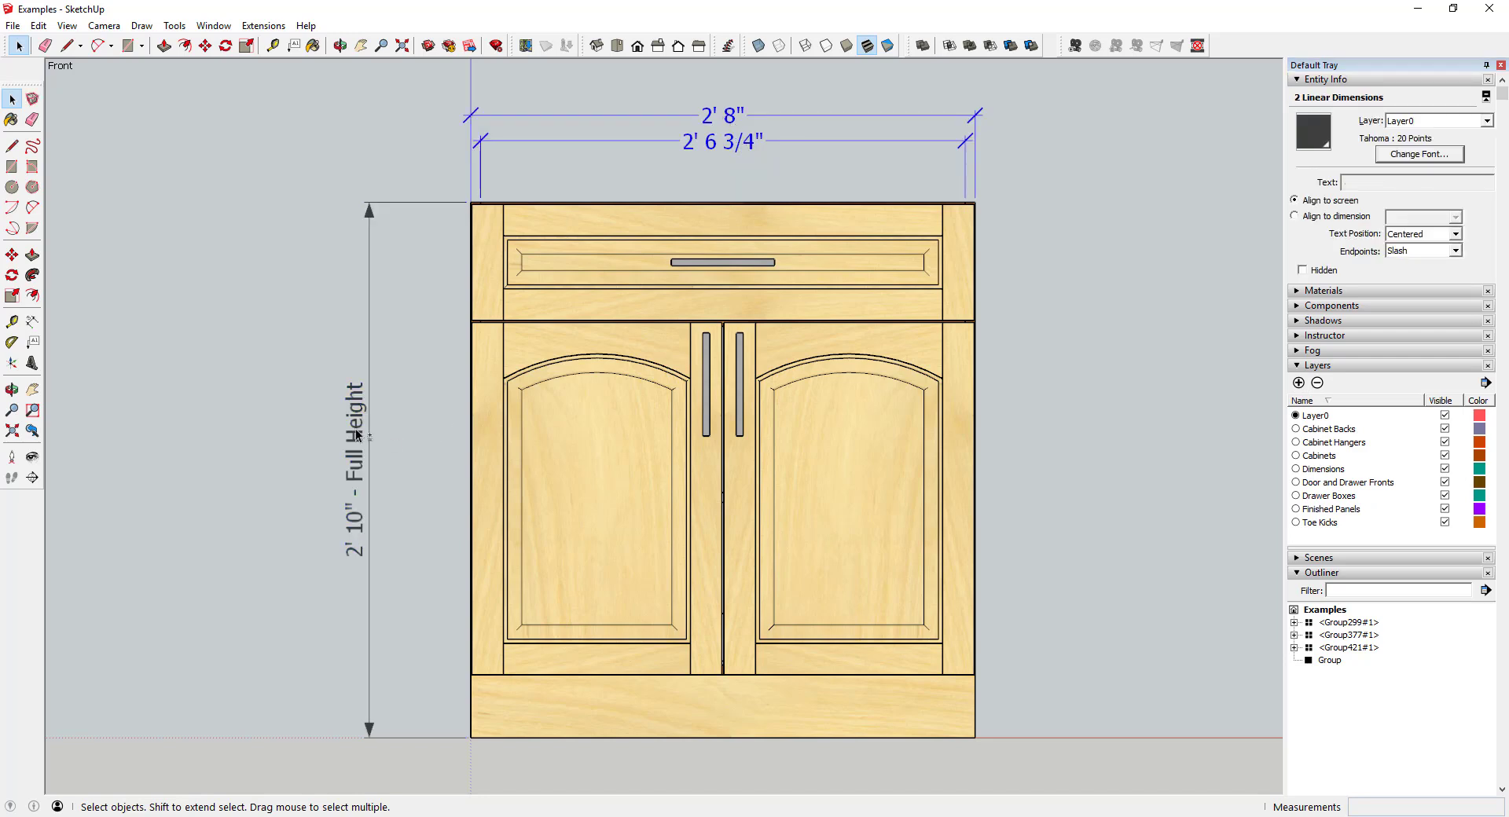
pyautogui.keyDown('shift'); pyautogui.click(355, 435); pyautogui.keyUp('shift')
pyautogui.click(1487, 121)
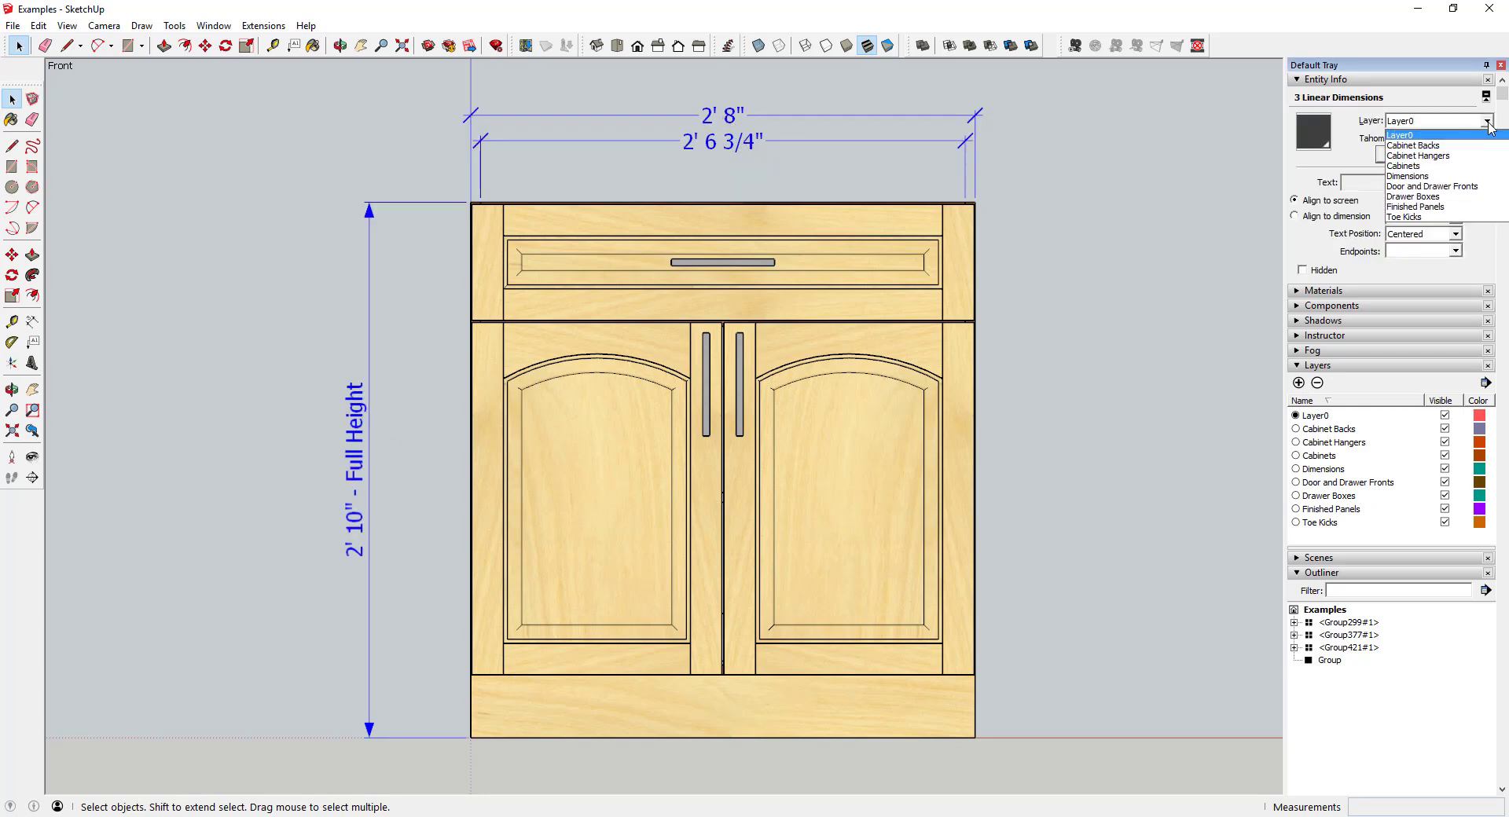
pyautogui.click(1420, 176)
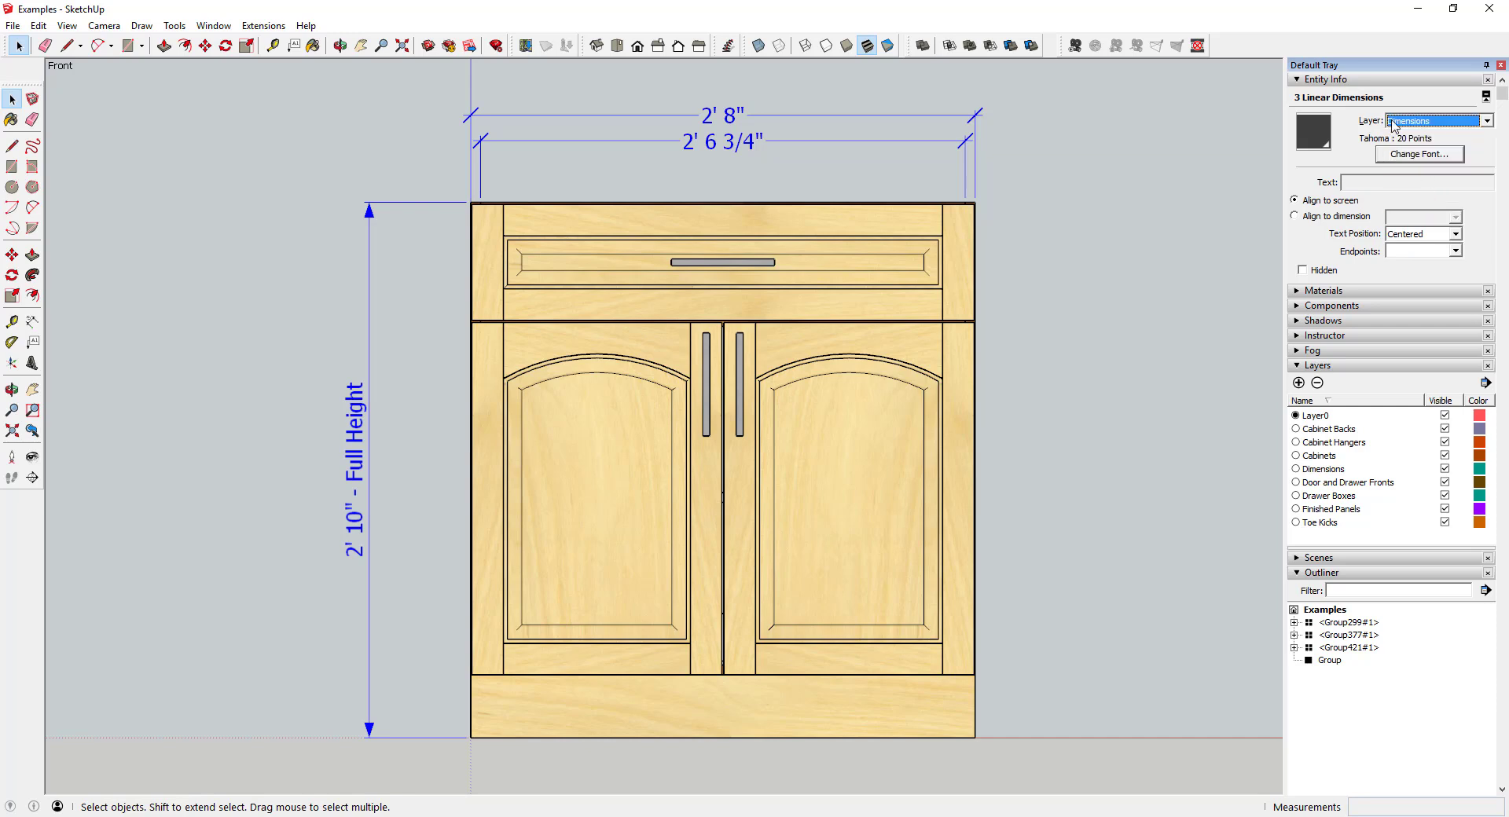
# Toggle the Dimensions layer's visibility off and on several times, leaving the layer switched on.
pyautogui.click(1445, 470)
pyautogui.click(1444, 469)
pyautogui.click(1444, 469)
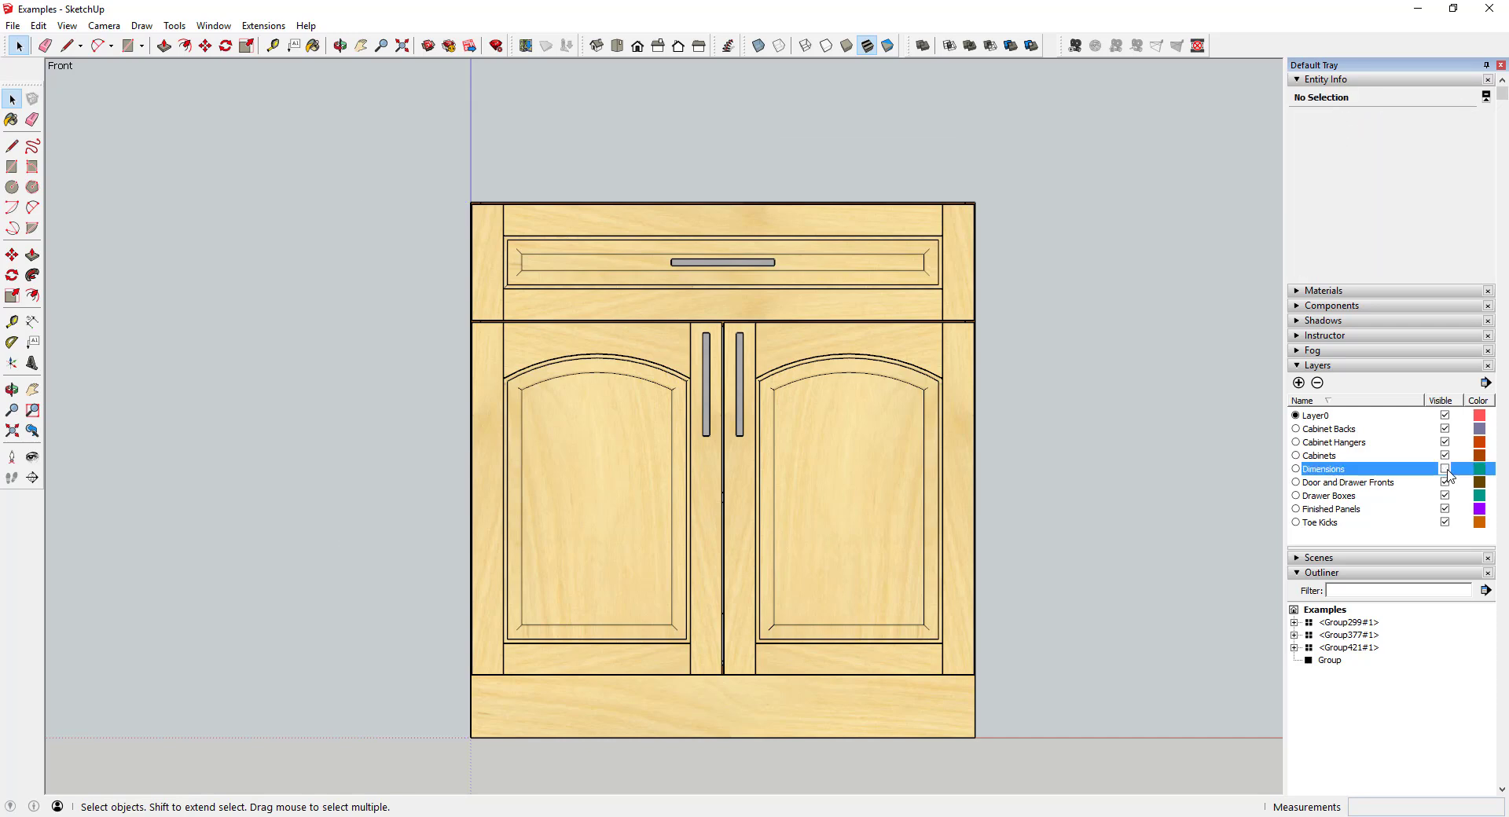
pyautogui.click(1445, 470)
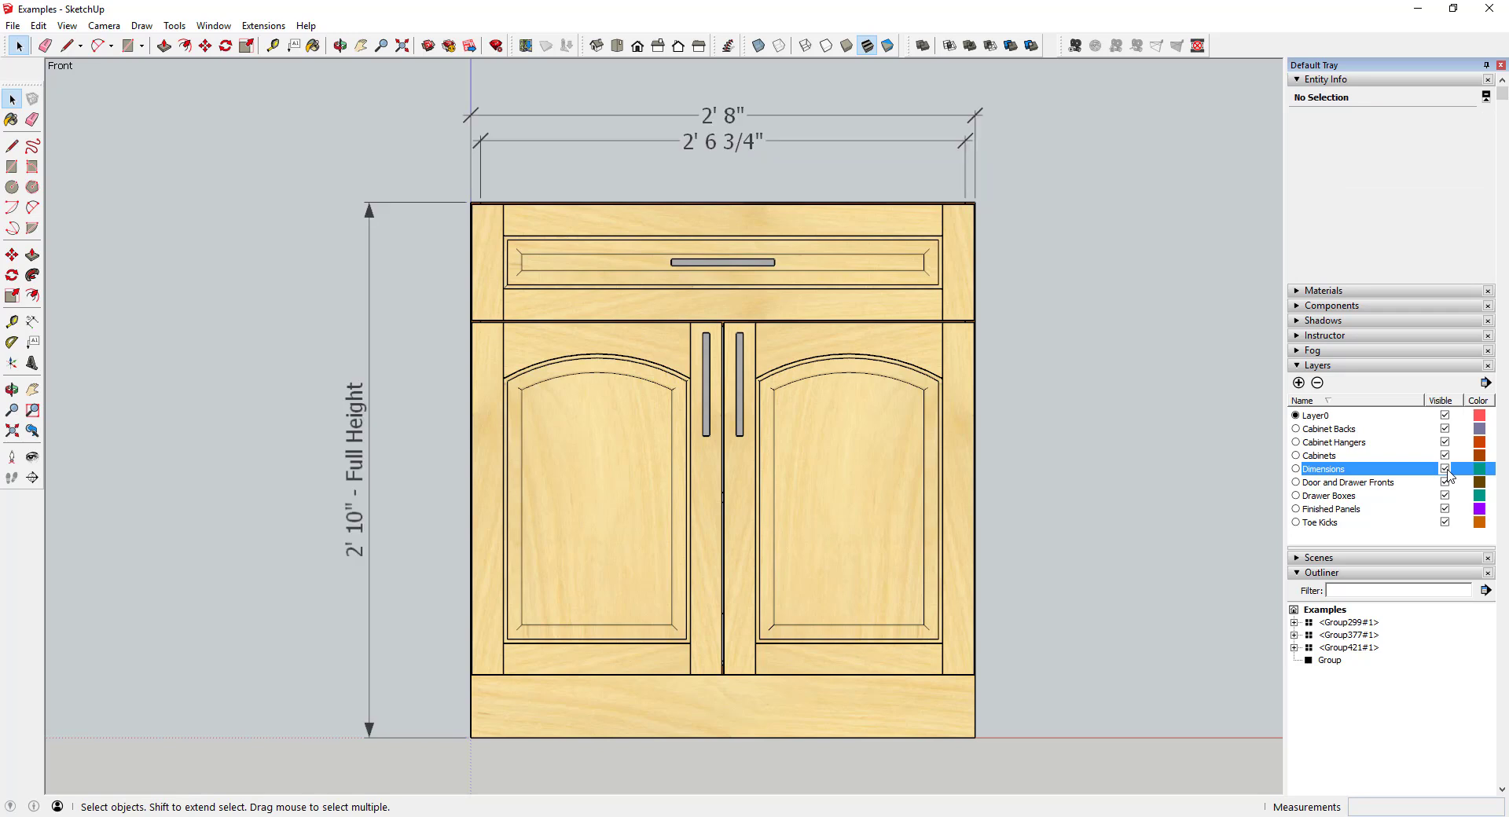
pyautogui.click(1444, 470)
pyautogui.click(1444, 469)
pyautogui.click(1445, 469)
pyautogui.click(1444, 469)
# Orbit around the cabinet to examine the dimensions in a three-quarter view from above its left side.
pyautogui.press('o')
pyautogui.moveTo(576, 275); pyautogui.dragTo(876, 309)
pyautogui.press('space')
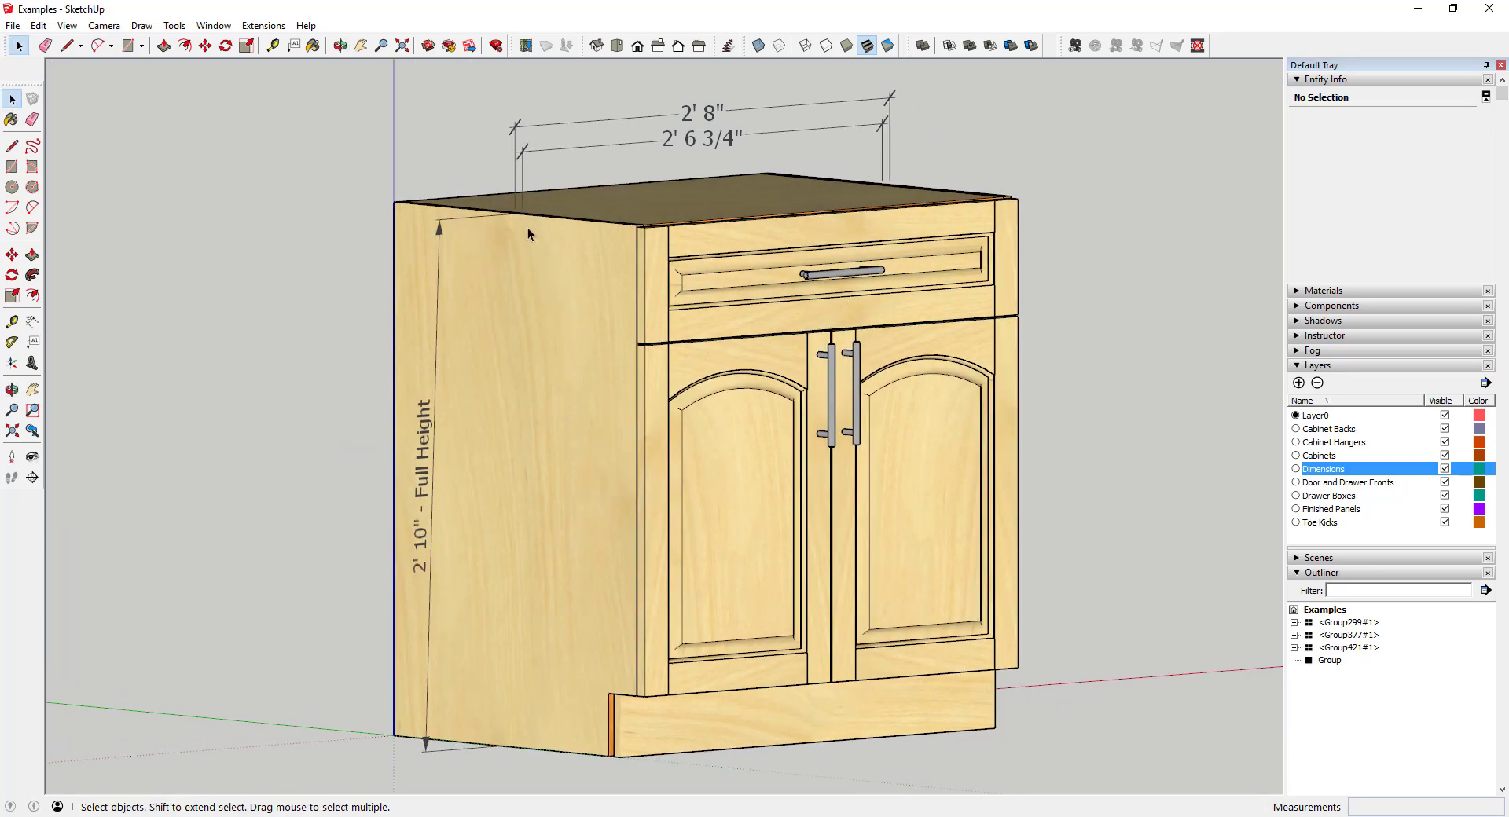
pyautogui.scroll(1, 527, 720)
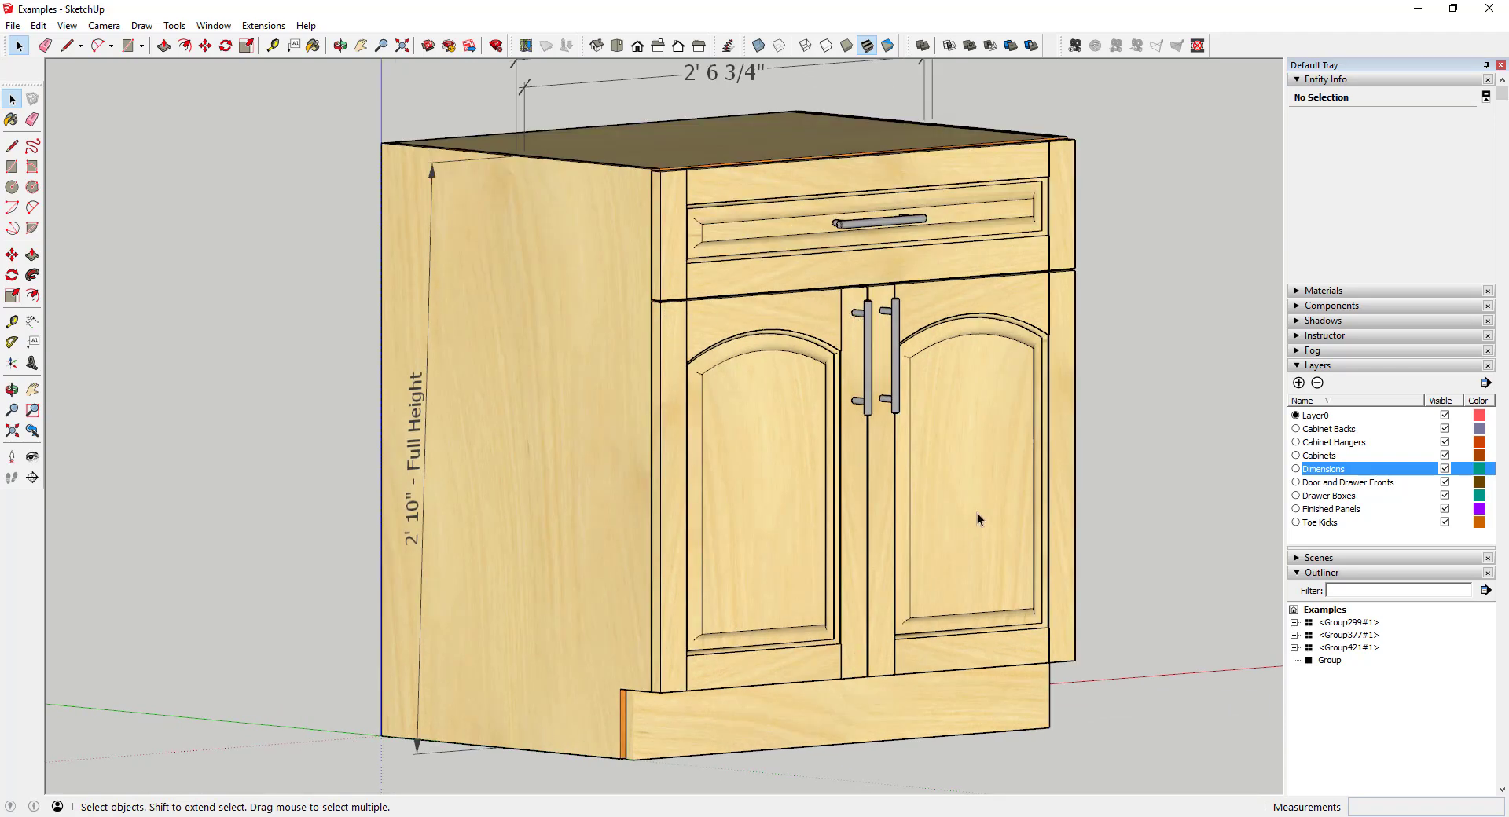
pyautogui.scroll(-1, 750, 507)
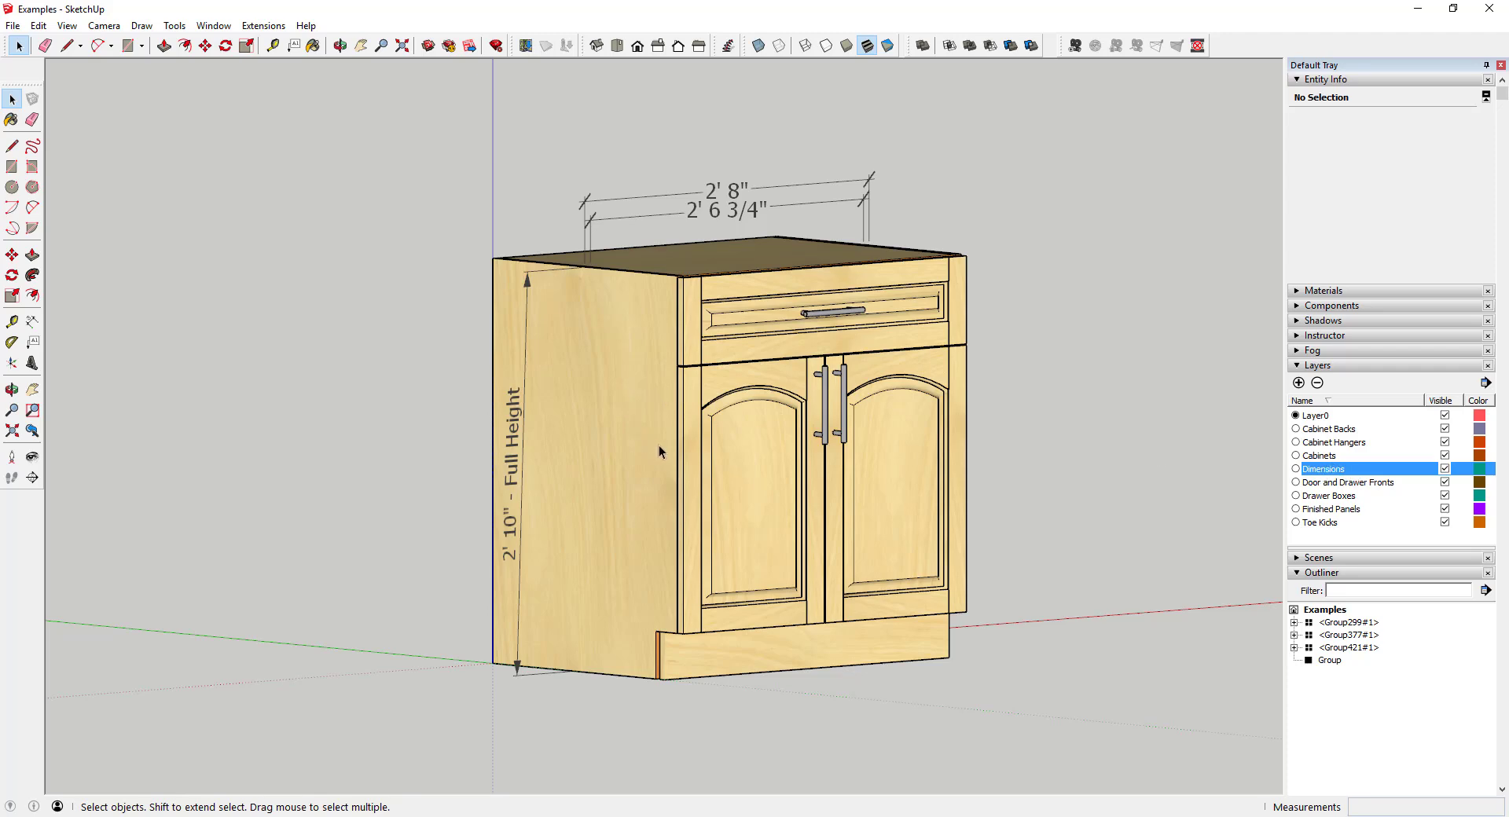
pyautogui.moveTo(659, 445); pyautogui.dragTo(779, 568, button='middle')
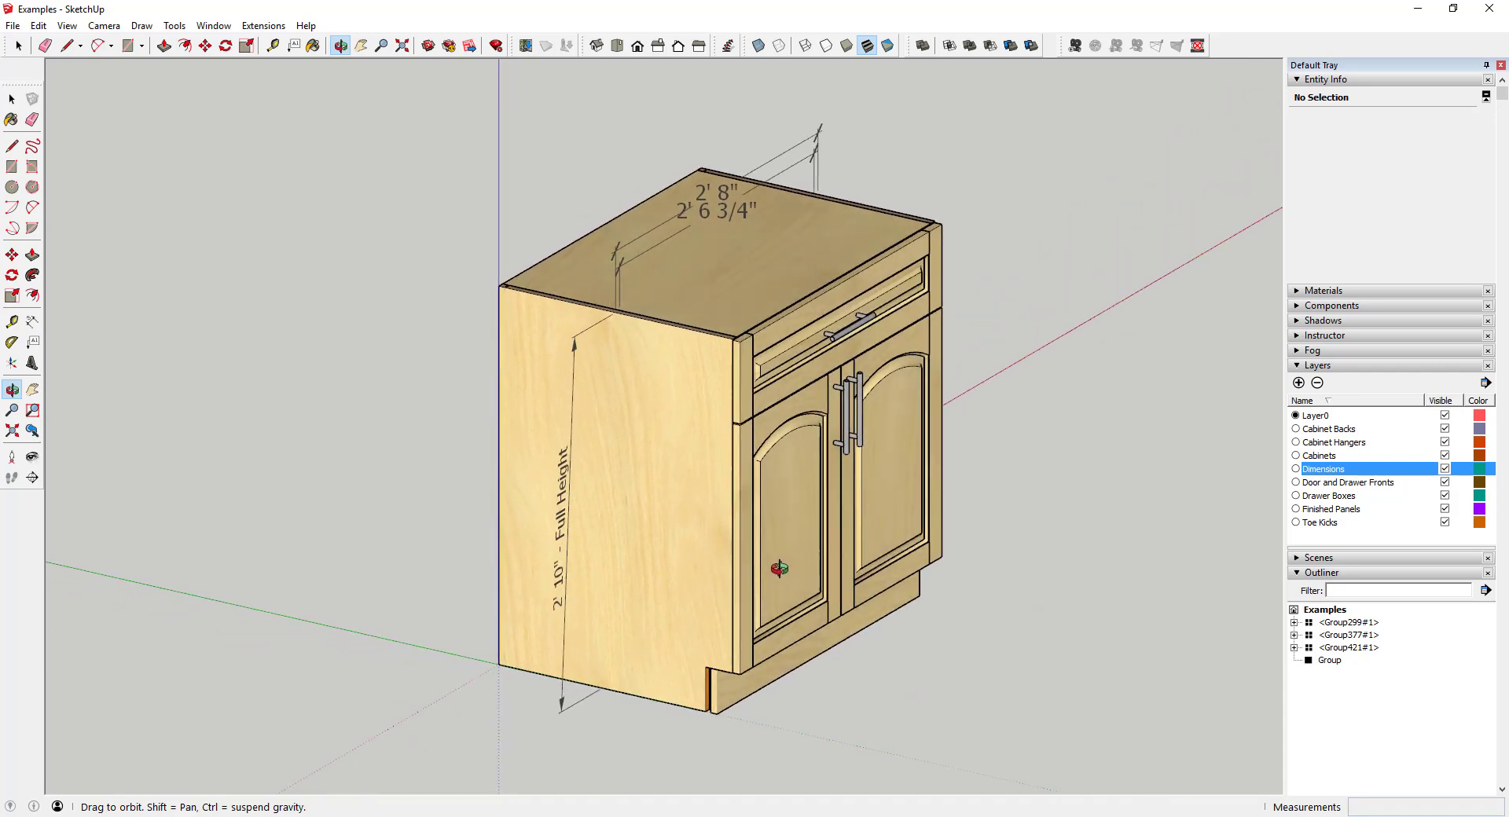
# Return the camera to the standard front view of the cabinet.
pyautogui.press('F3')
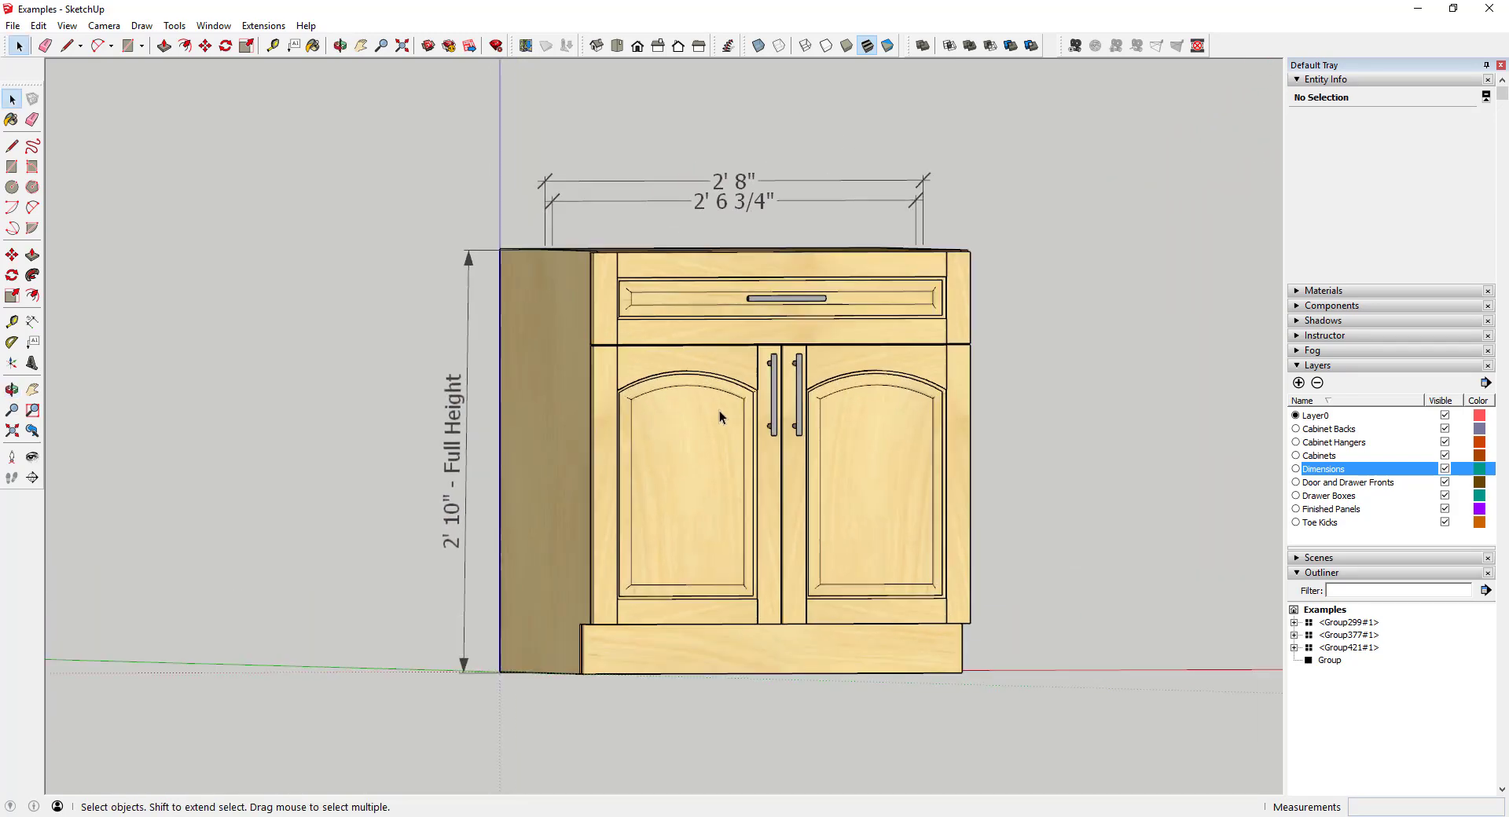
pyautogui.moveTo(720, 410); pyautogui.dragTo(847, 385, button='middle')
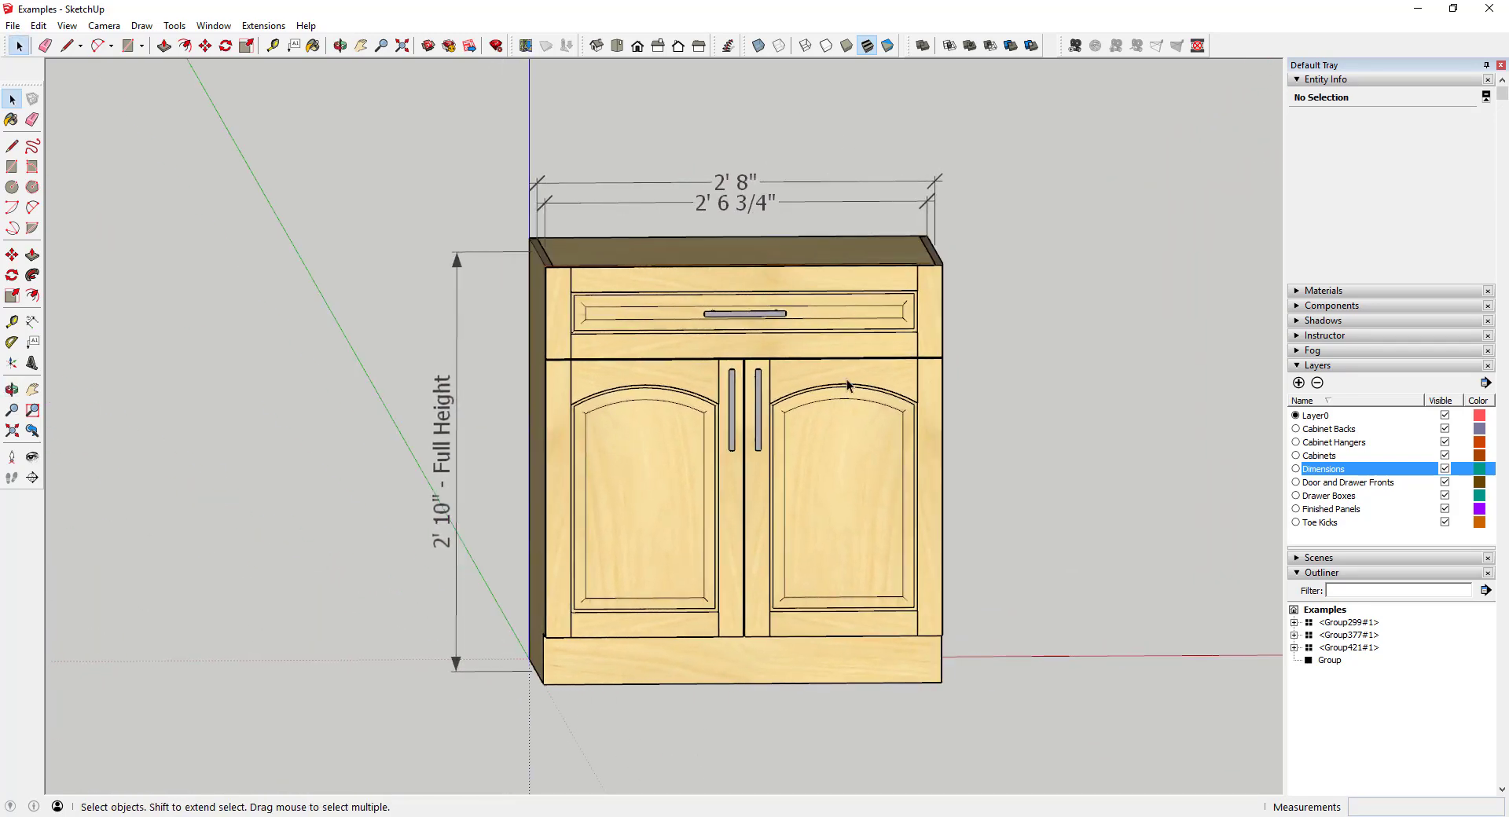
pyautogui.click(617, 45)
pyautogui.click(639, 47)
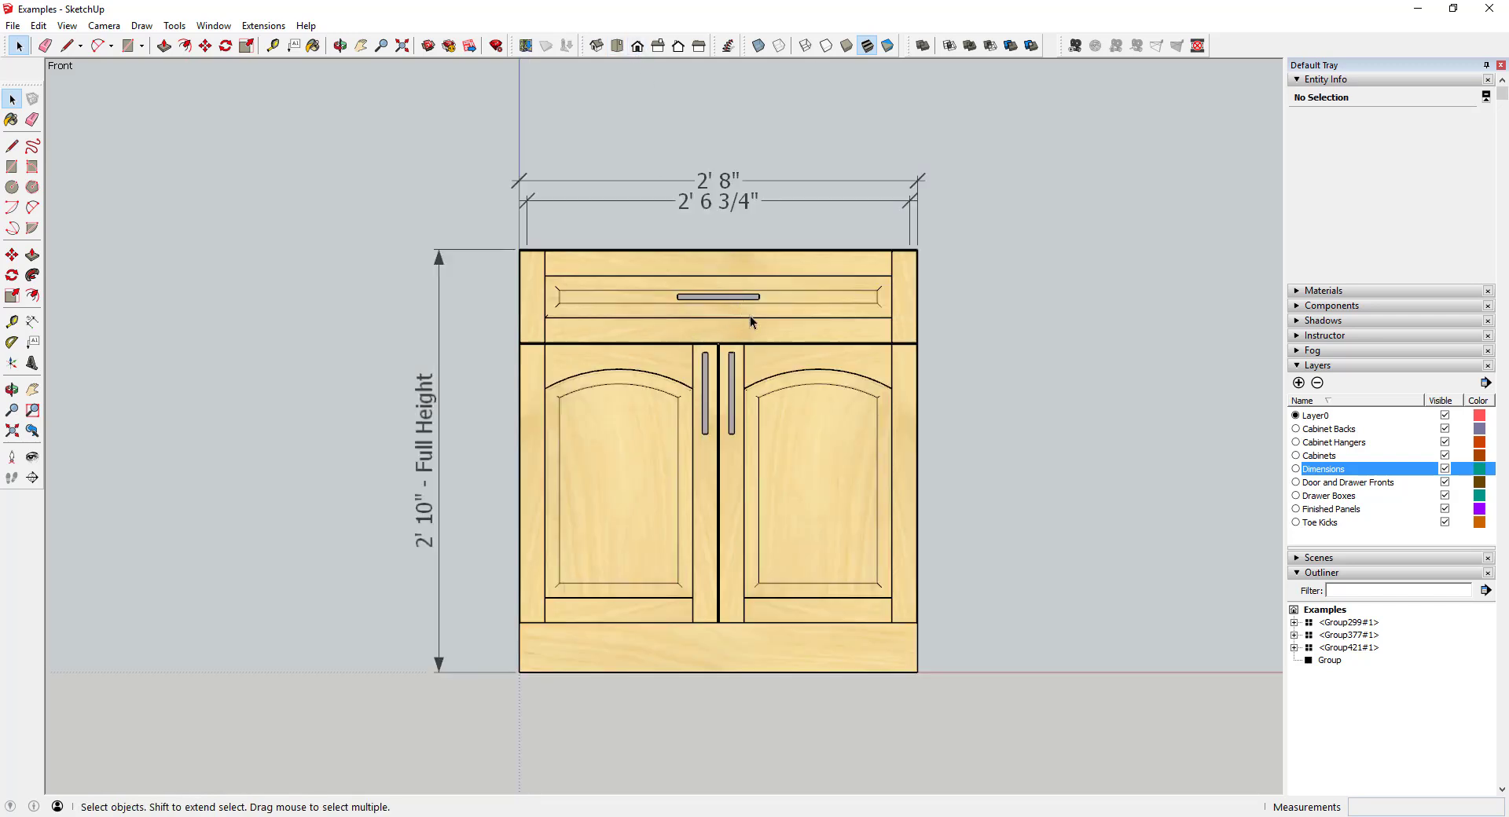
# Toggle the Dimensions layer's visibility off and back on in the front view.
pyautogui.scroll(3, 586, 403)
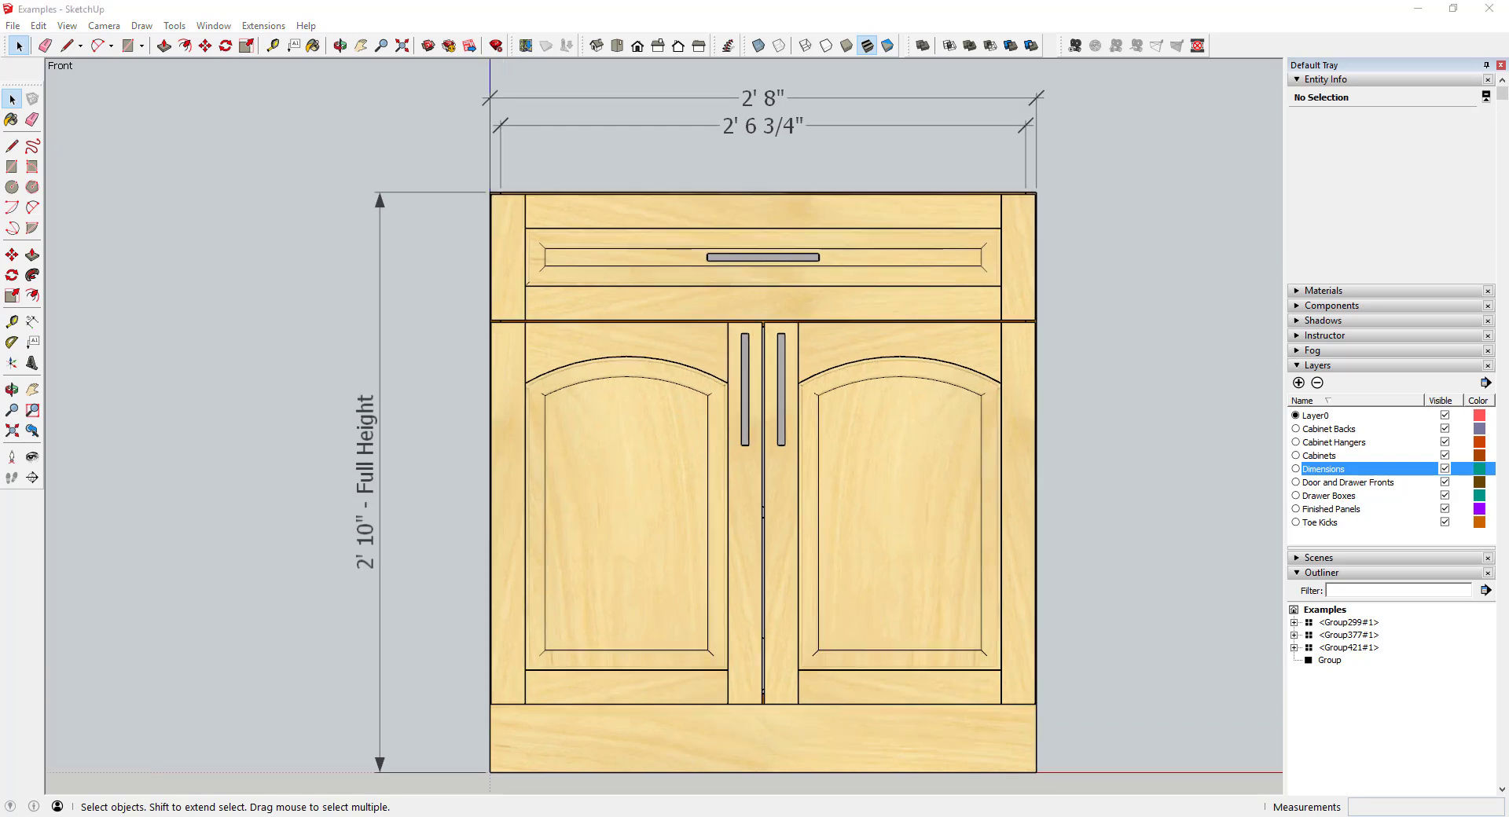
pyautogui.scroll(-2, 822, 535)
pyautogui.scroll(-1, 756, 511)
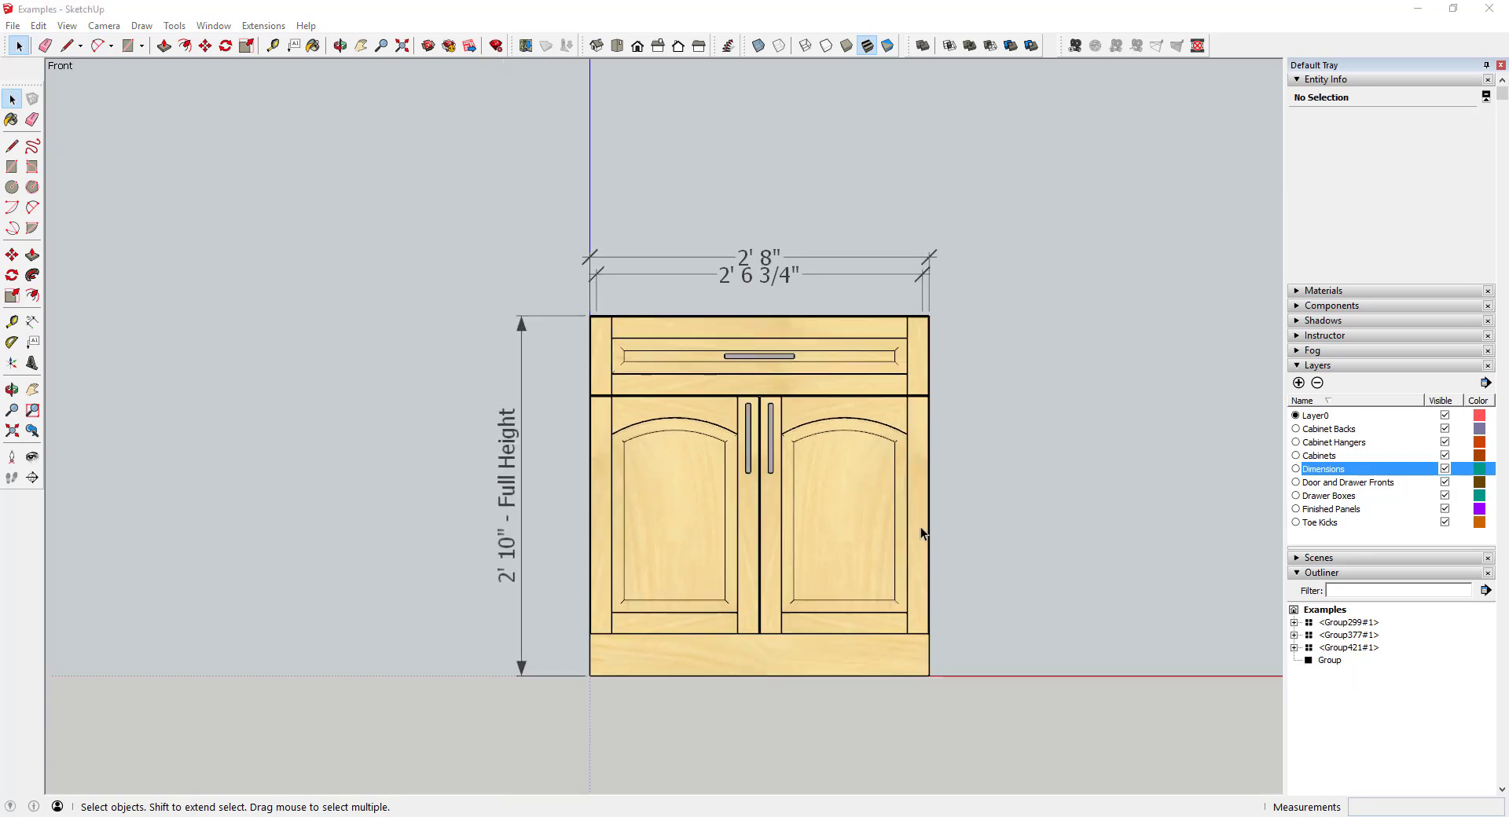
pyautogui.scroll(2, 921, 527)
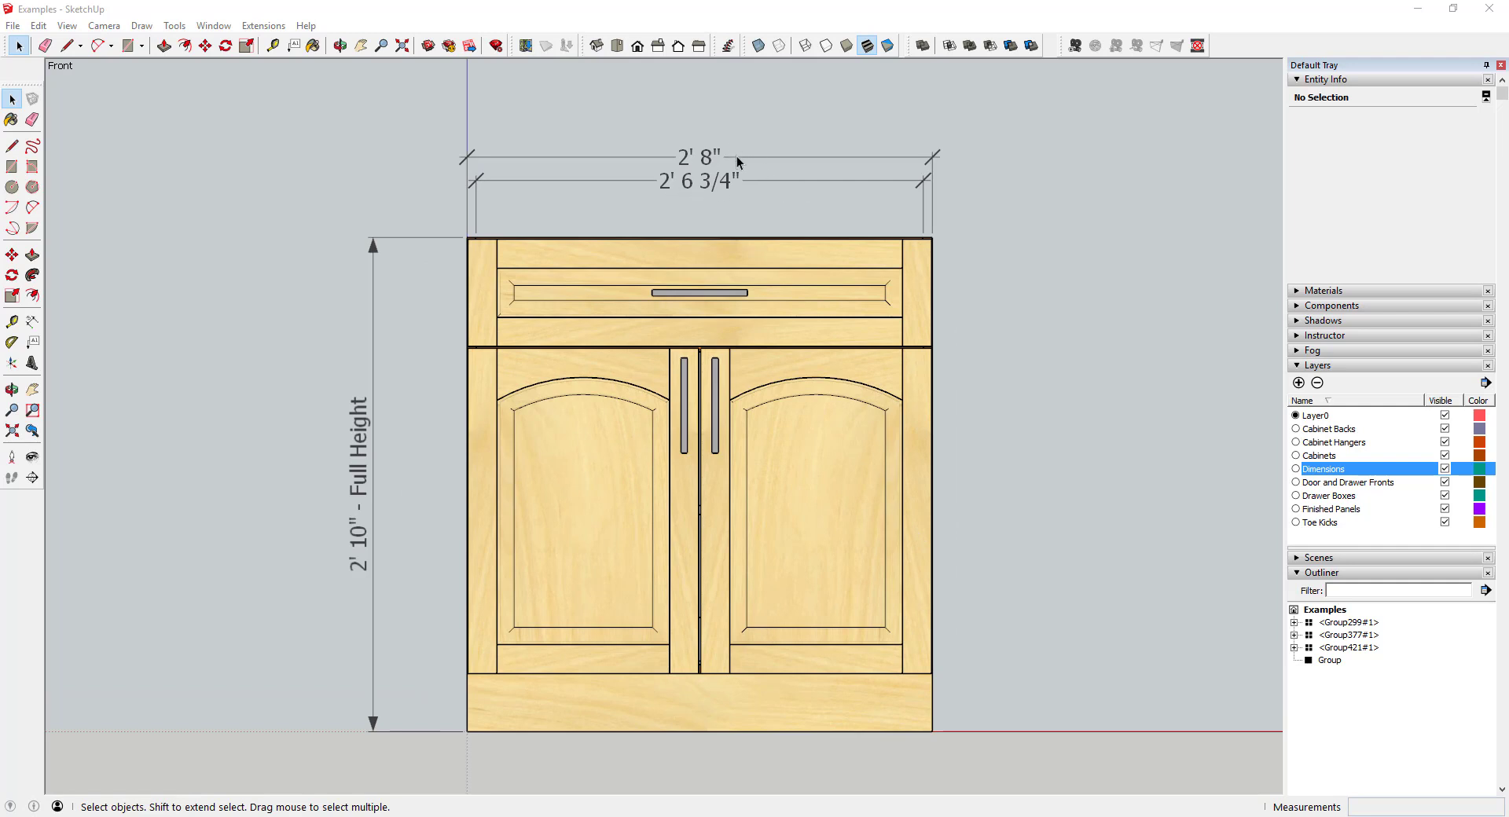
pyautogui.click(1446, 469)
pyautogui.click(1446, 469)
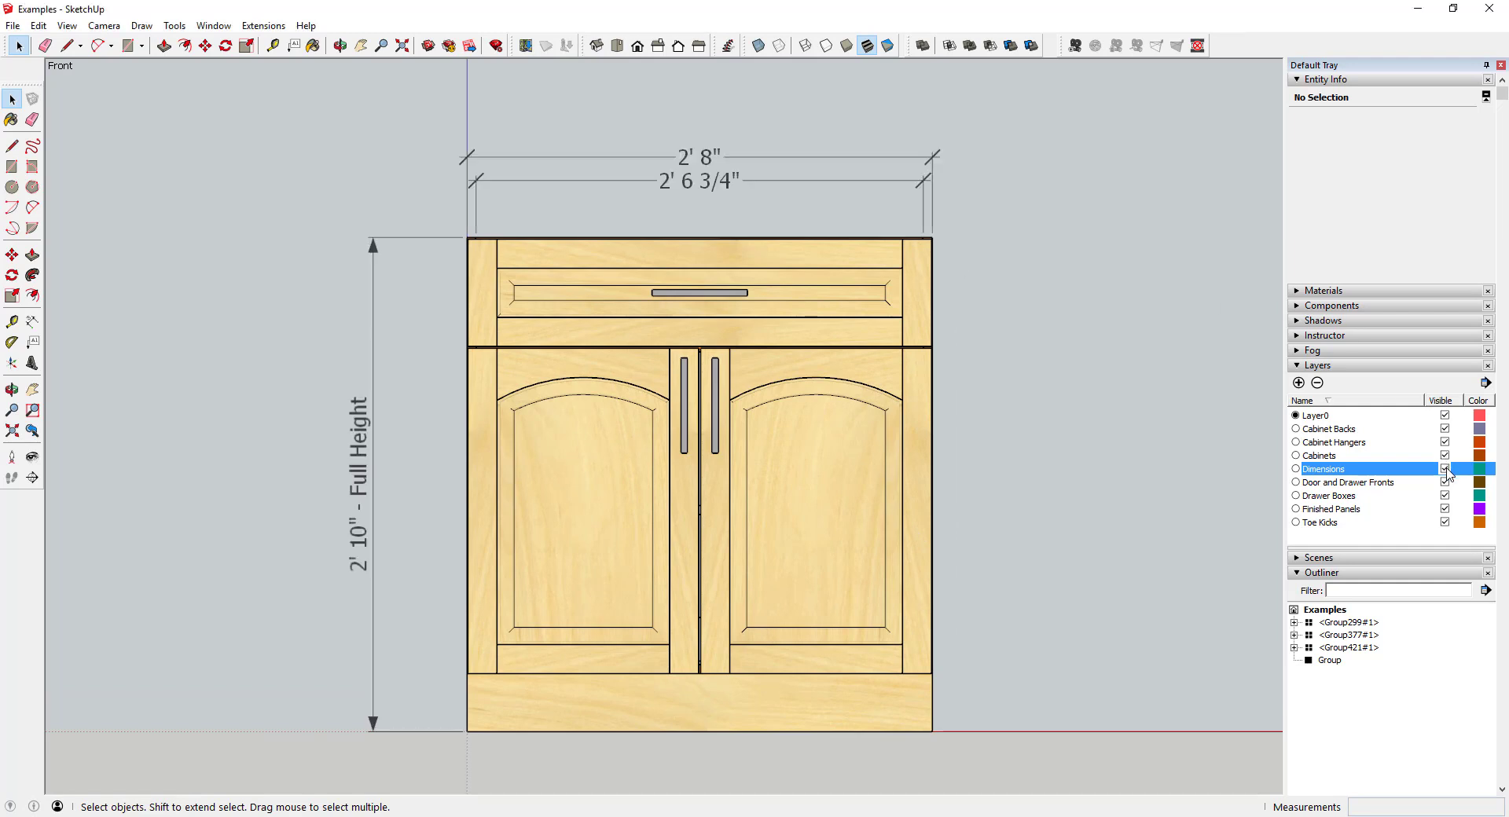
# Generate a print preview of the dimensioned front view with the print size set to Fit to page.
pyautogui.scroll(-1, 484, 380)
pyautogui.scroll(1, 749, 399)
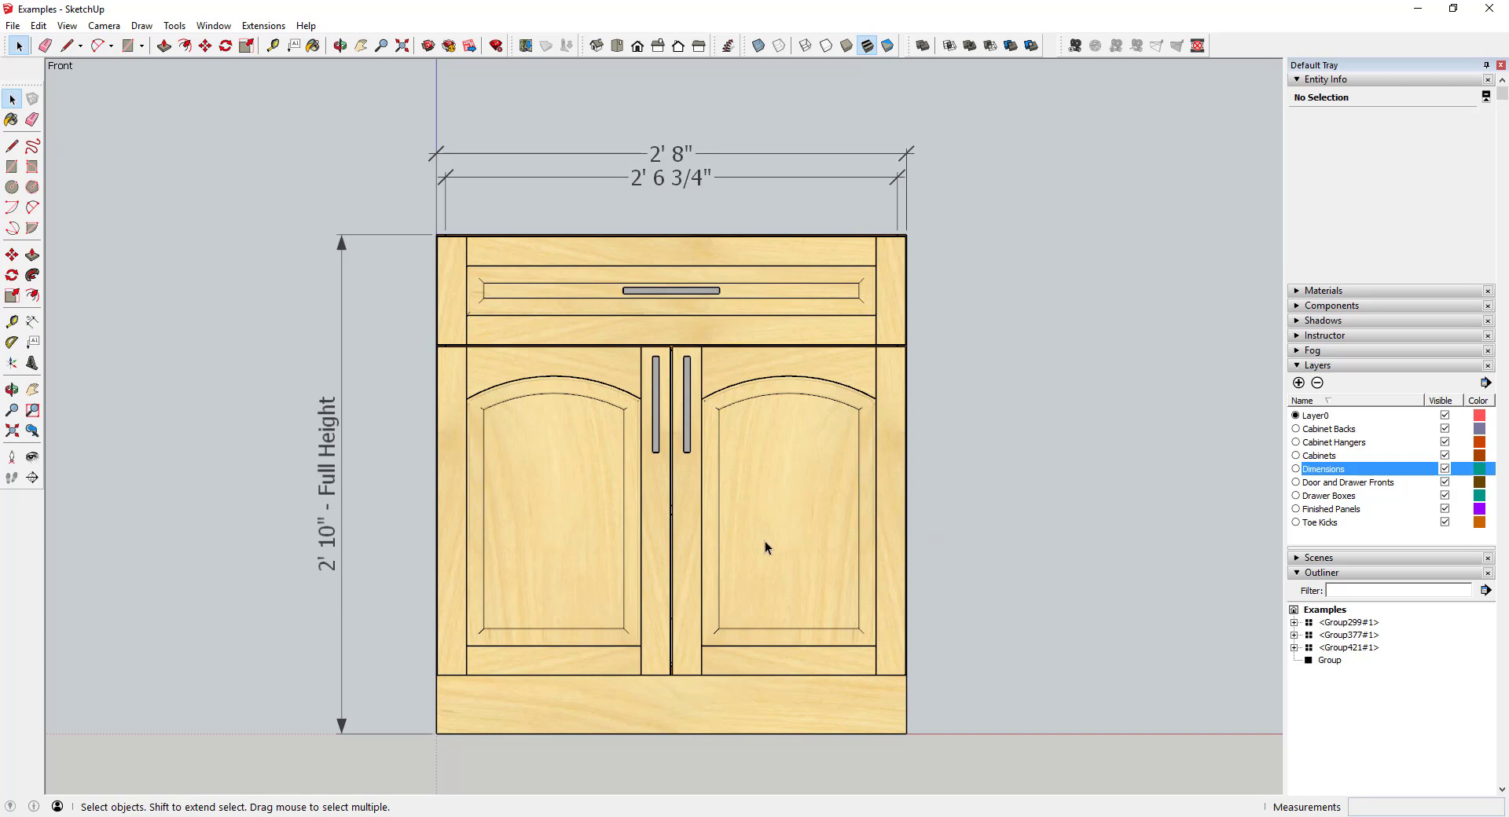
pyautogui.scroll(1, 766, 540)
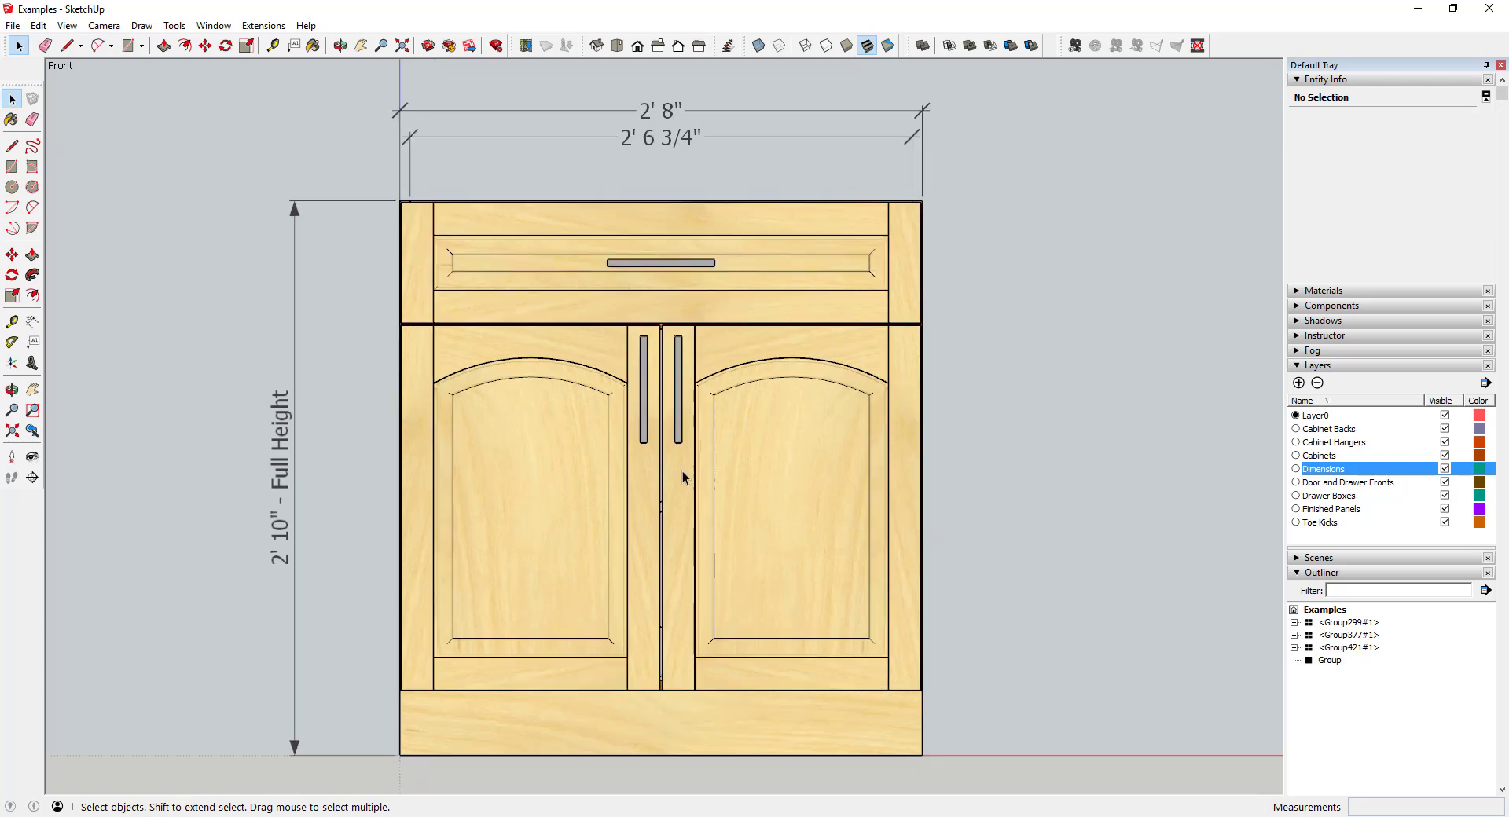
pyautogui.click(13, 25)
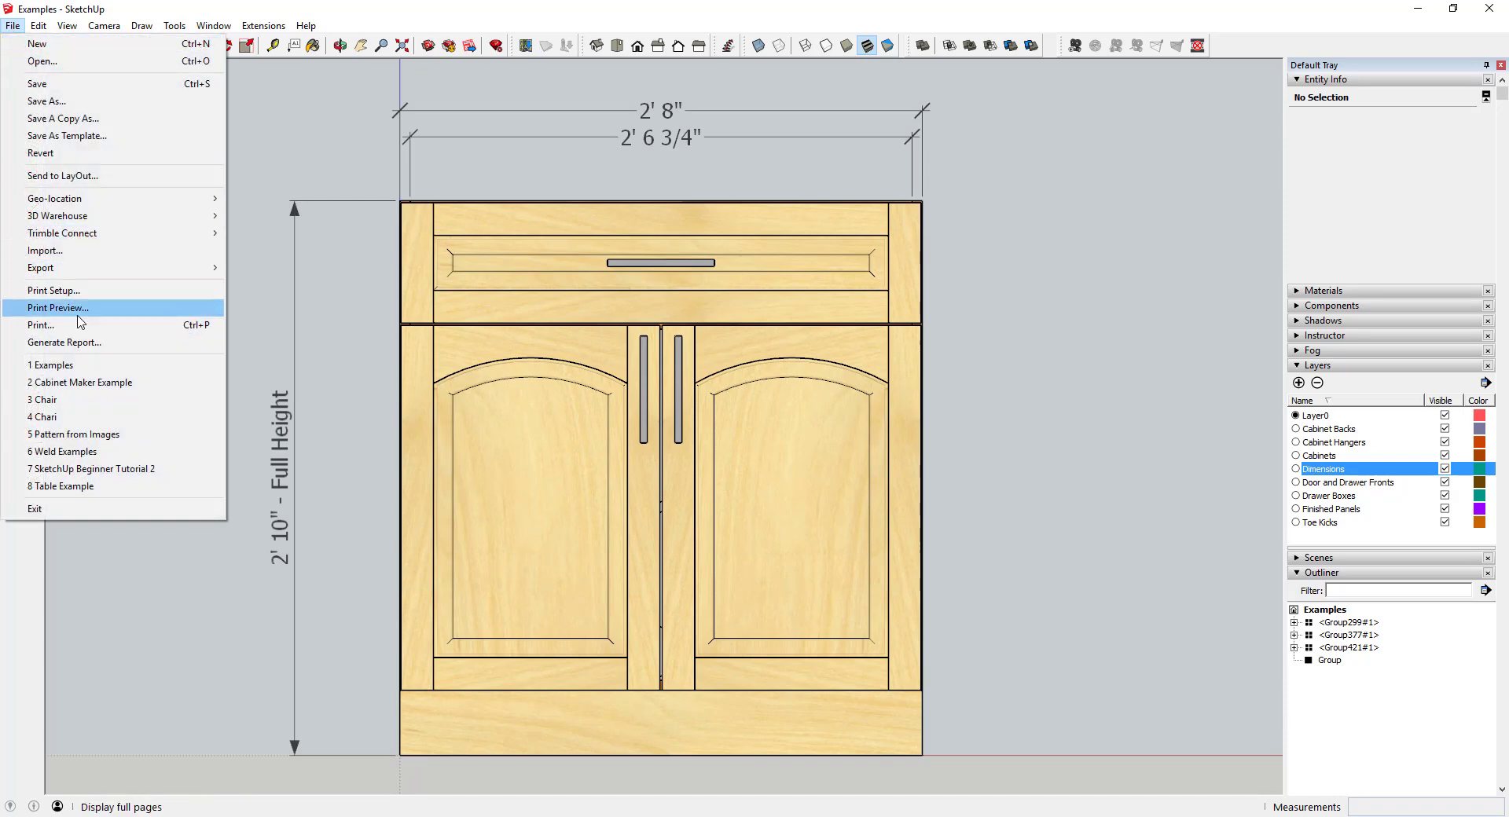
pyautogui.click(57, 307)
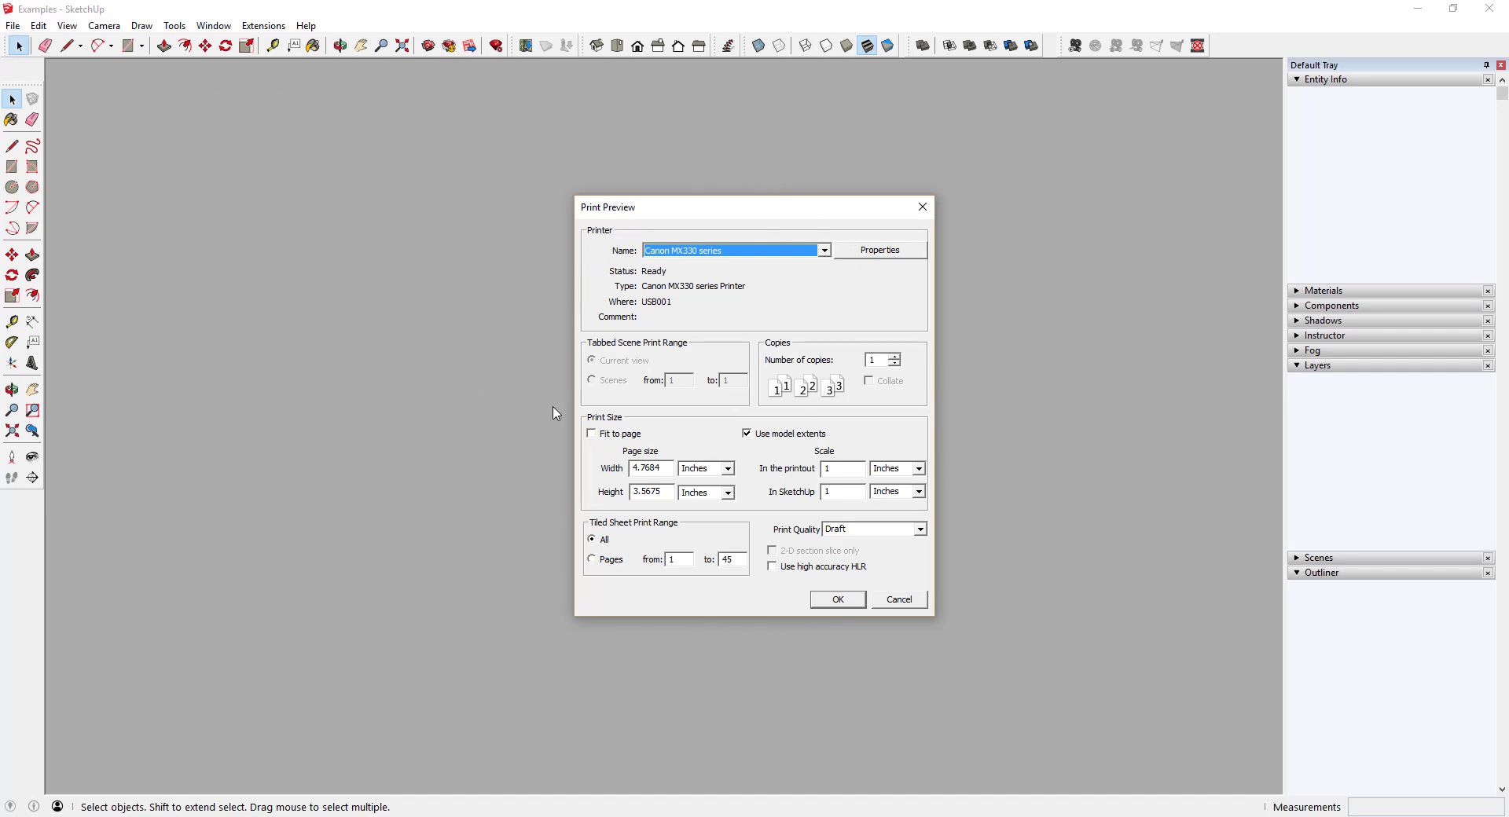
pyautogui.click(626, 441)
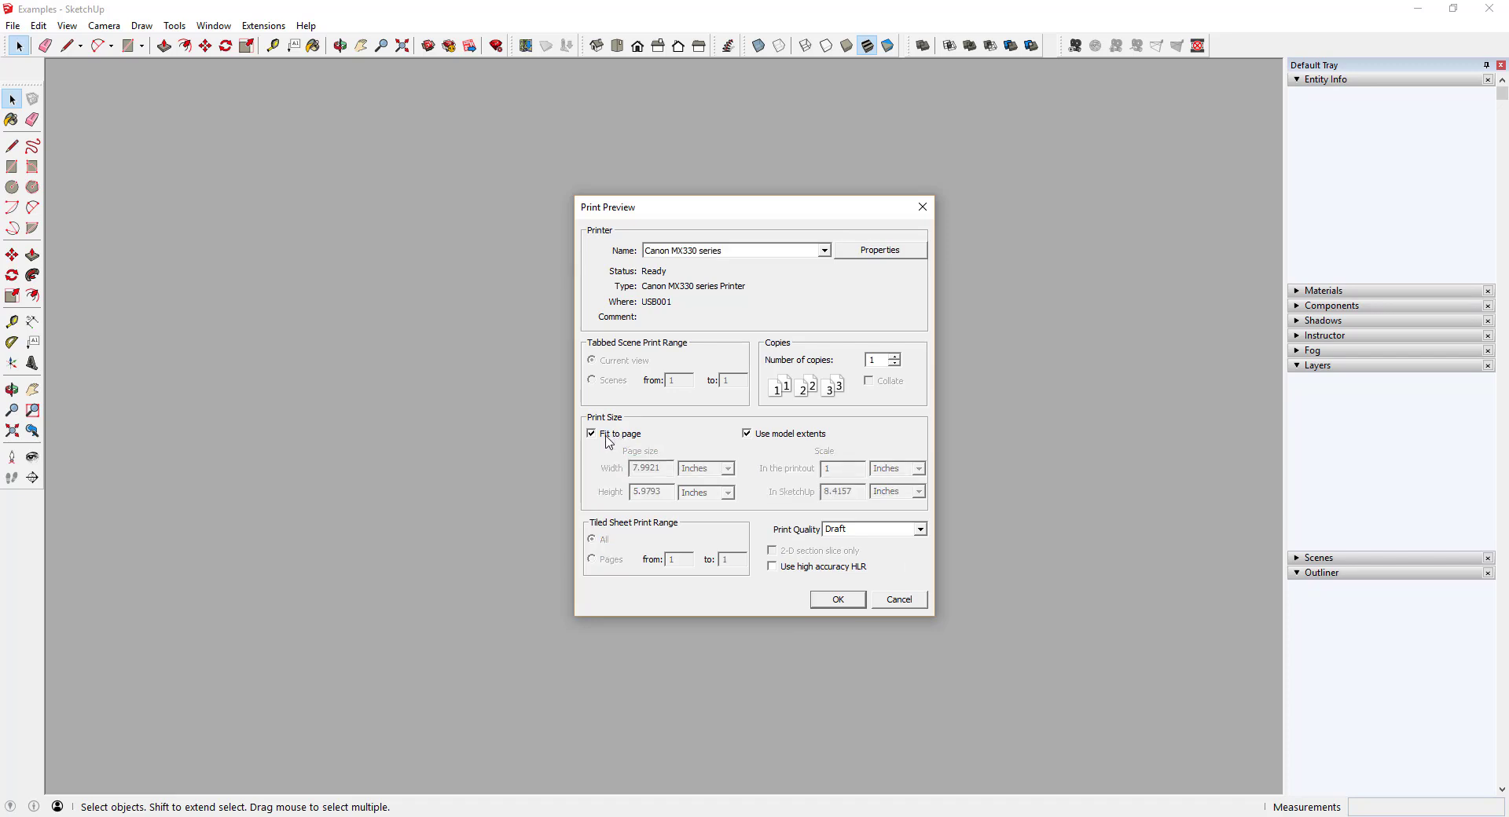
pyautogui.click(830, 602)
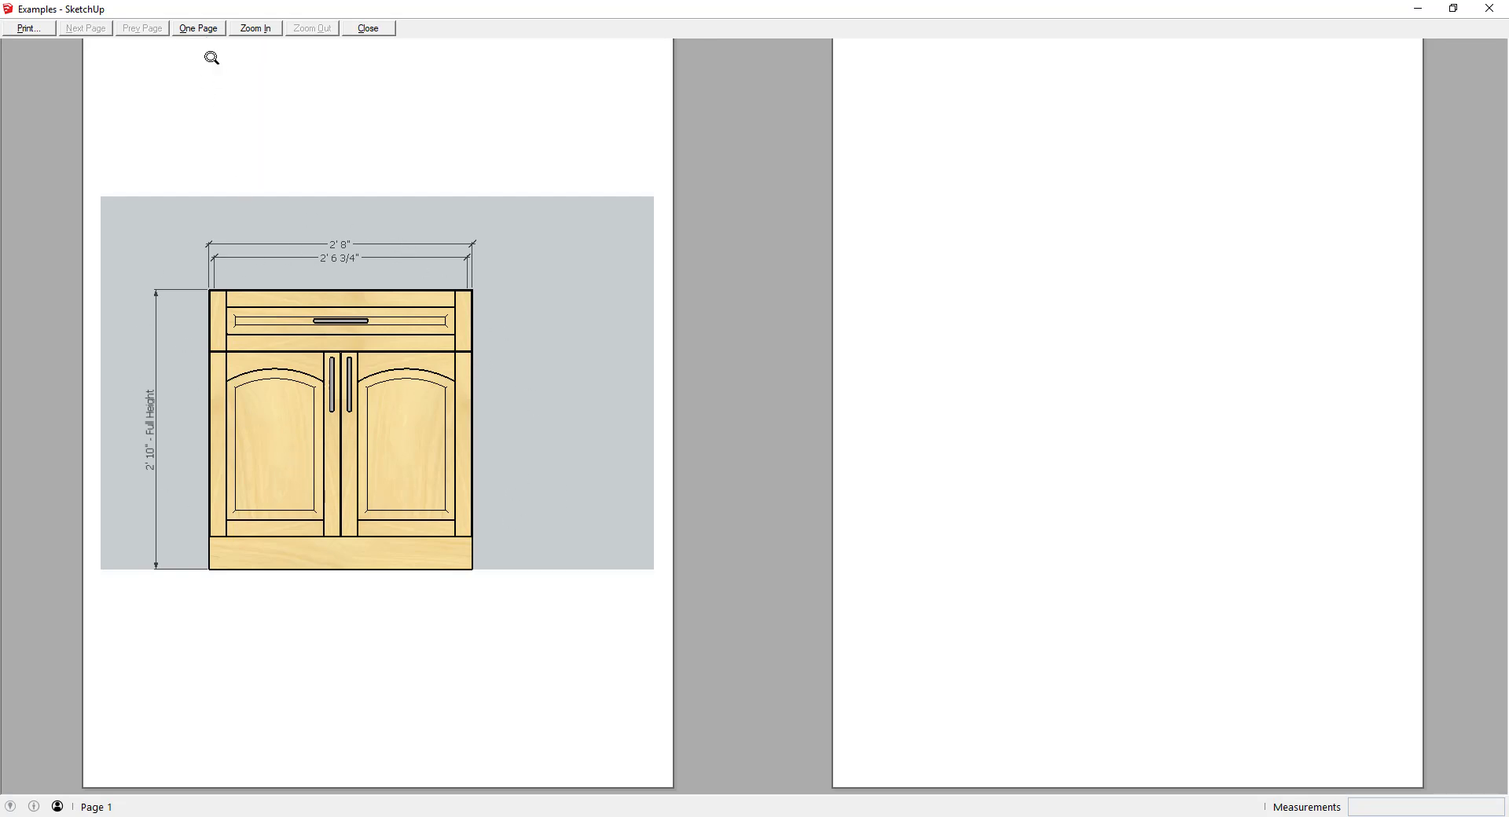
# Show the print preview as a single page and close it to return to the model.
pyautogui.click(198, 28)
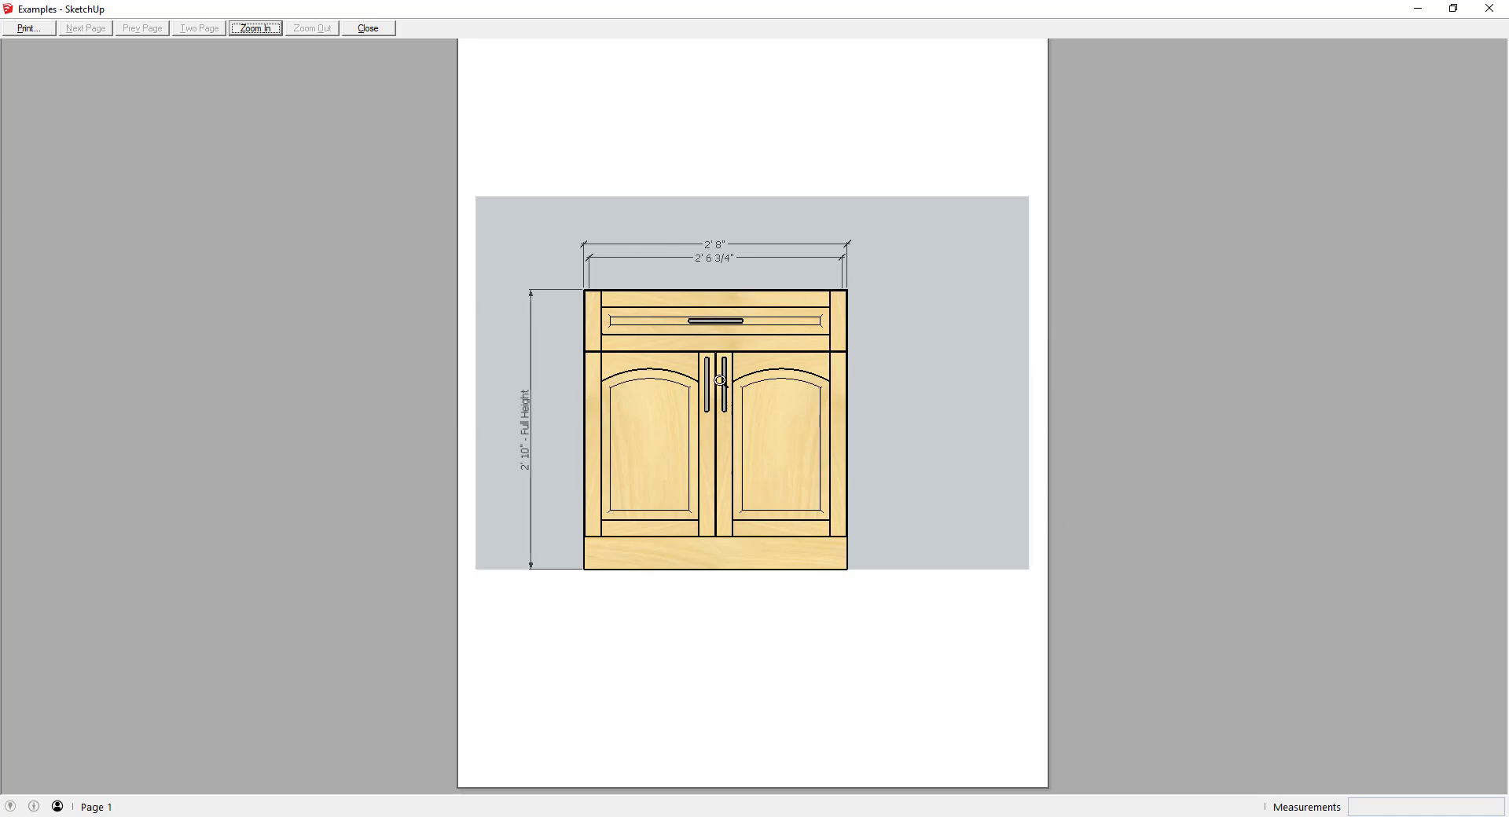
pyautogui.click(368, 29)
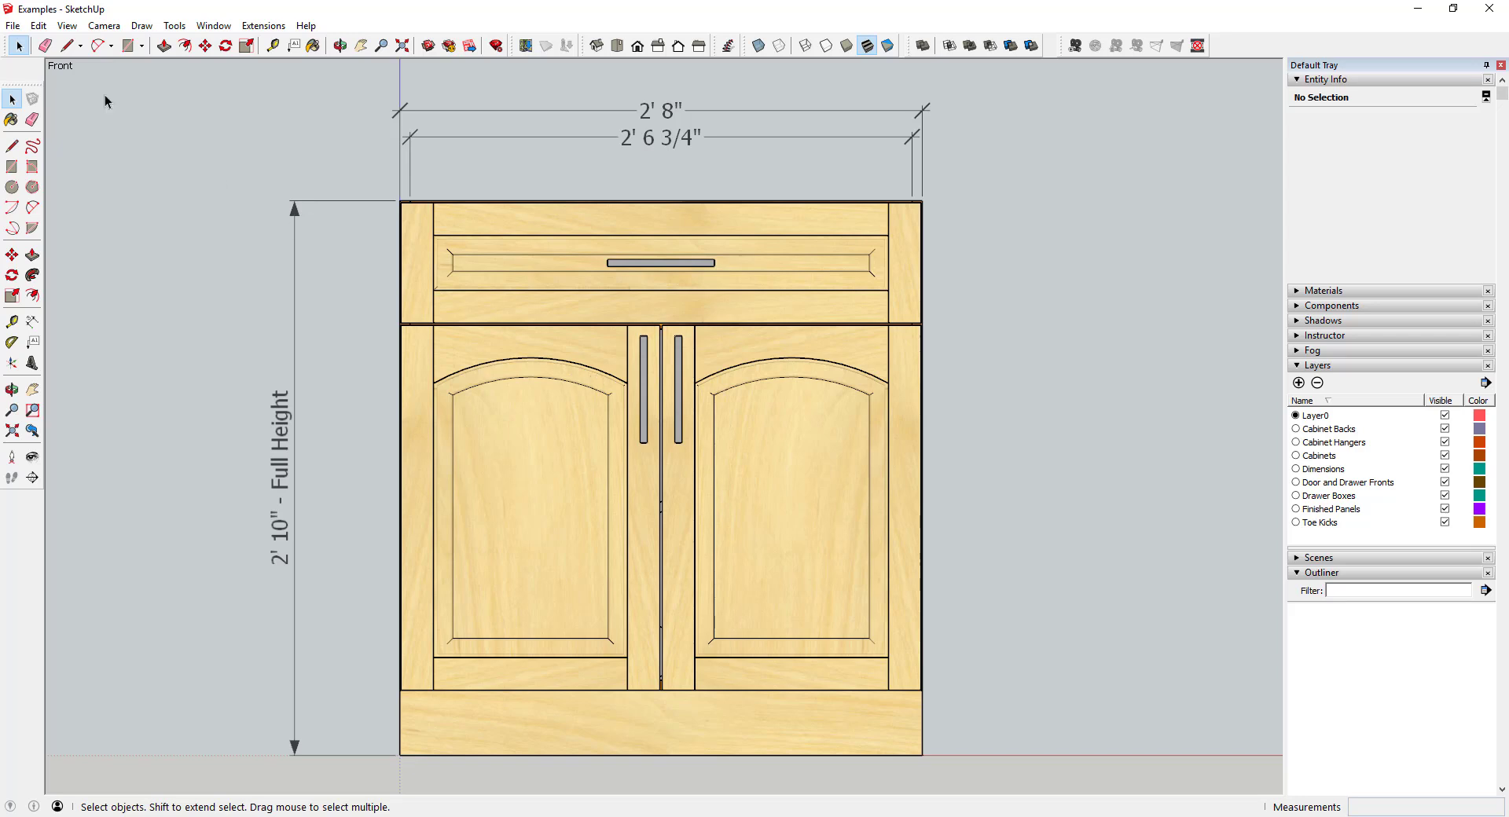
pyautogui.click(13, 26)
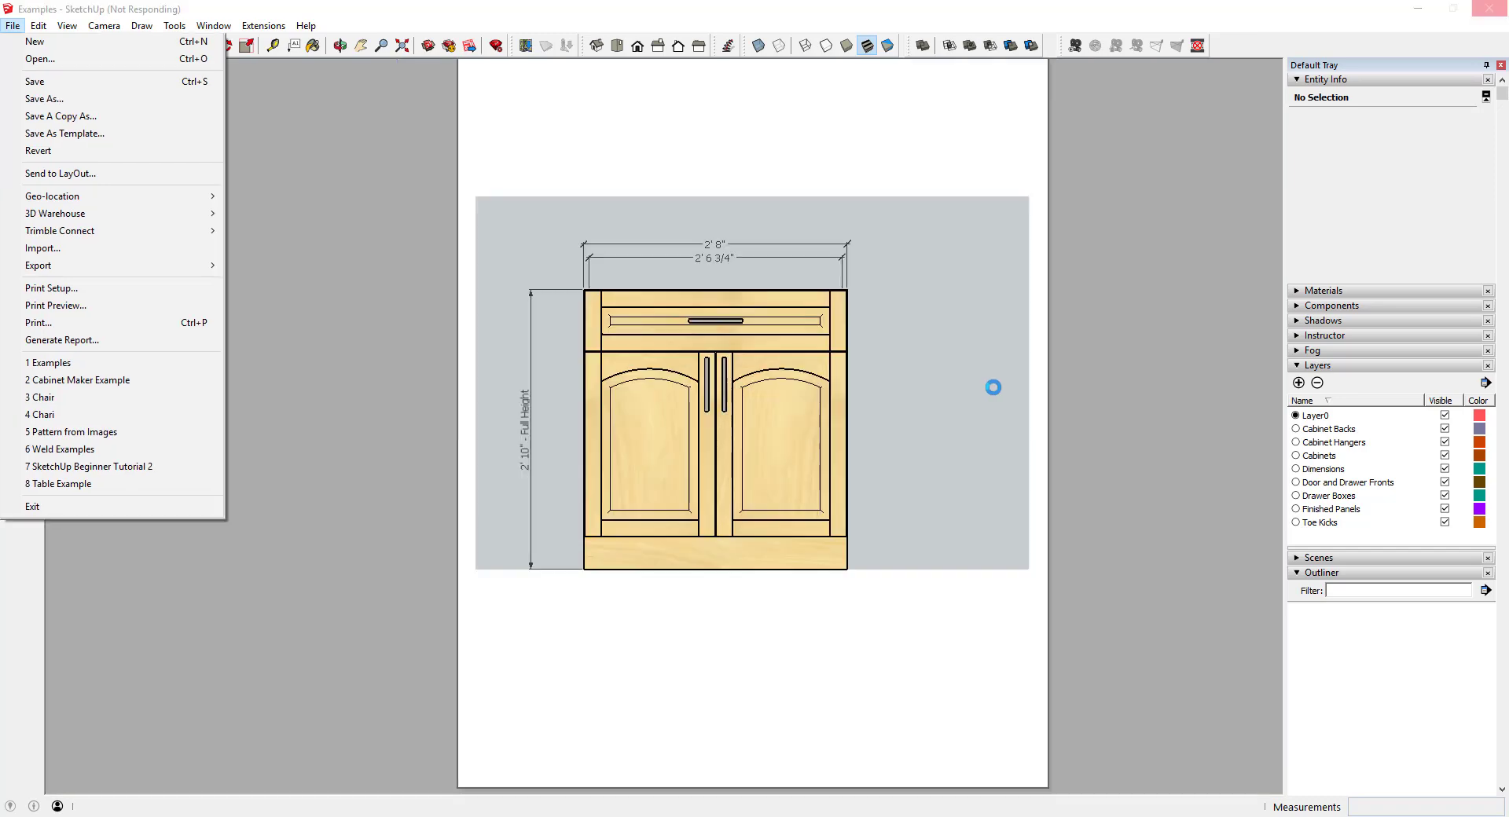
pyautogui.click(331, 172)
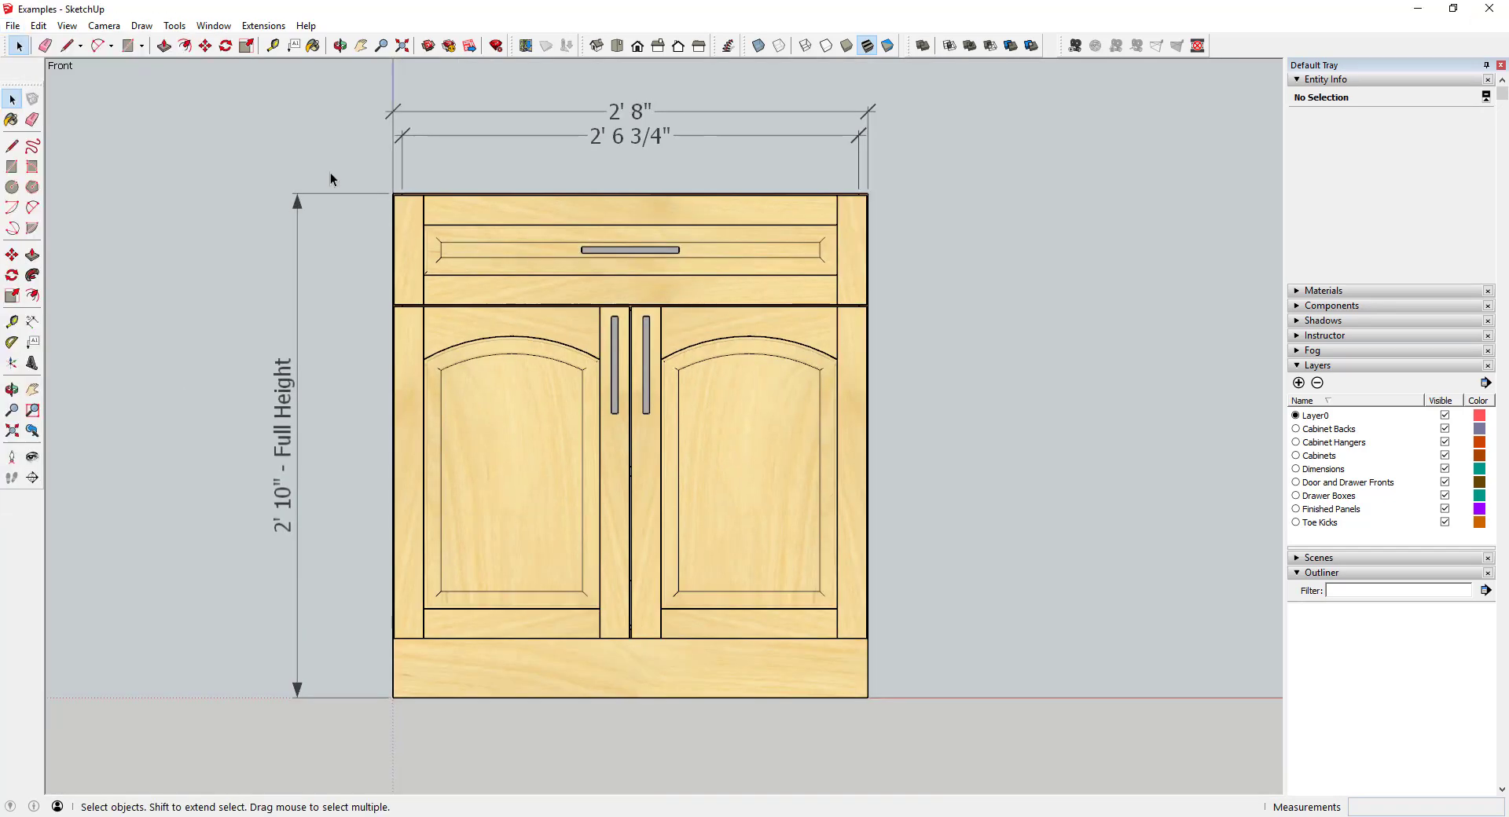
# Orbit the cabinet to a three-quarter view from above its left side and switch the camera to perspective projection.
pyautogui.moveTo(304, 145)
pyautogui.mouseDown(button='middle')
pyautogui.moveTo(497, 262)
pyautogui.moveTo(477, 196)
pyautogui.mouseUp(button='middle')
pyautogui.scroll(-3, 481, 199)
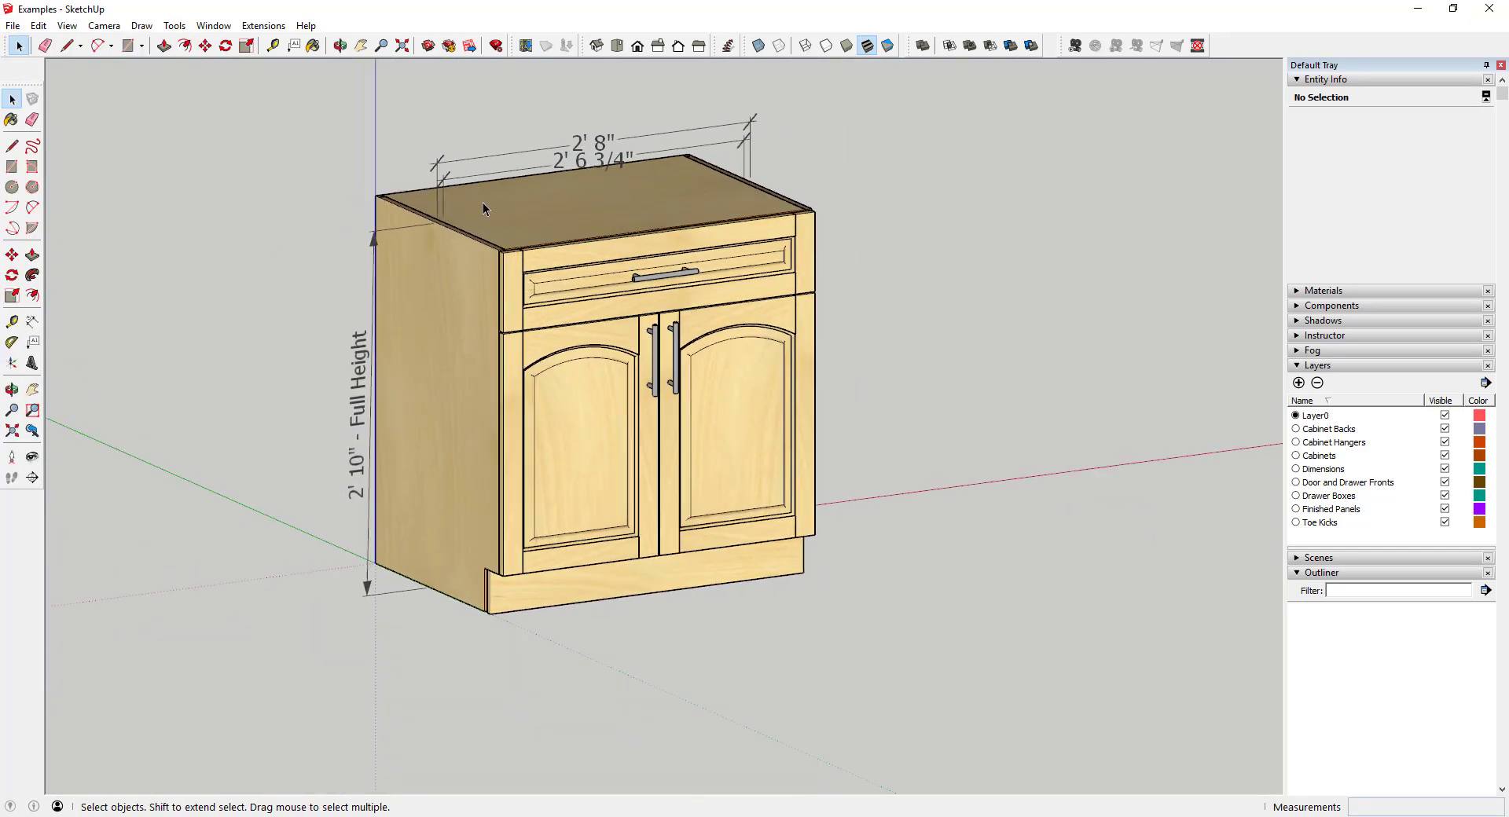
pyautogui.scroll(5, 501, 181)
pyautogui.scroll(-3, 671, 175)
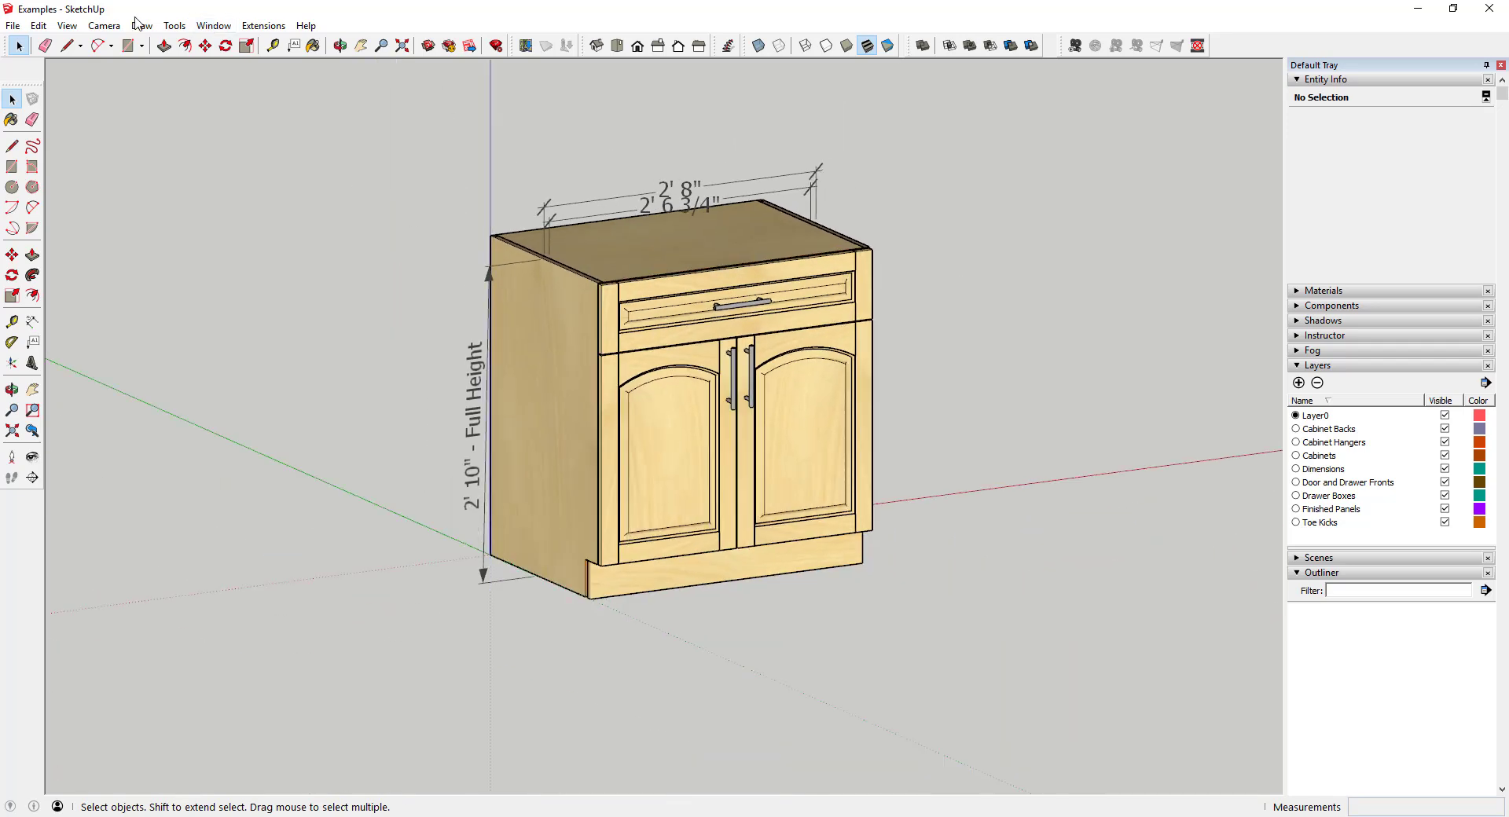
pyautogui.click(104, 26)
pyautogui.click(136, 118)
pyautogui.scroll(-3, 718, 393)
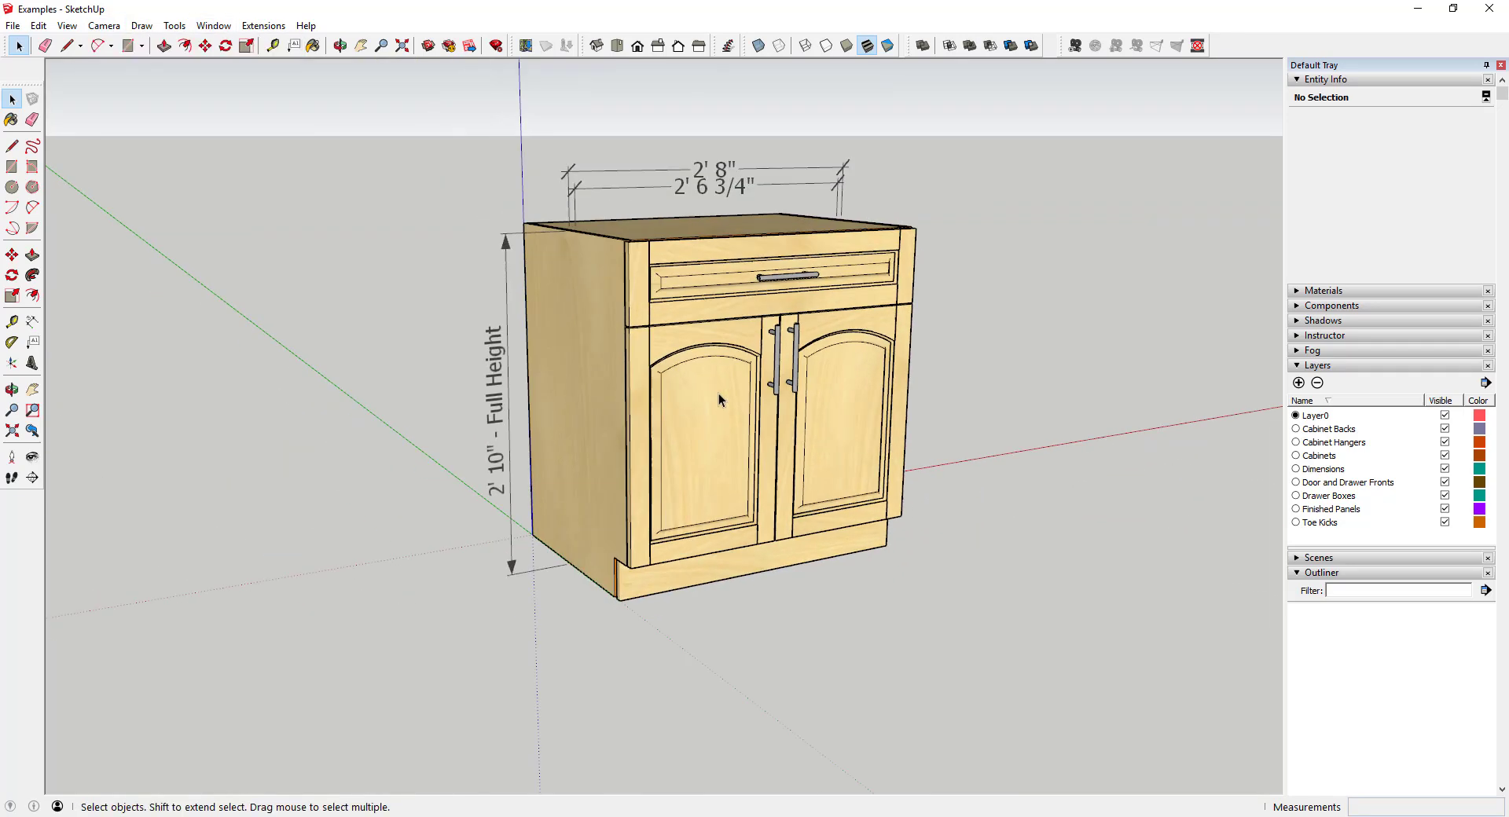
# Delete the inner 2' 6 3/4" width dimension above the cabinet, keeping the overall width dimension.
pyautogui.click(691, 169)
pyautogui.moveTo(707, 189); pyautogui.dragTo(788, 358, button='middle')
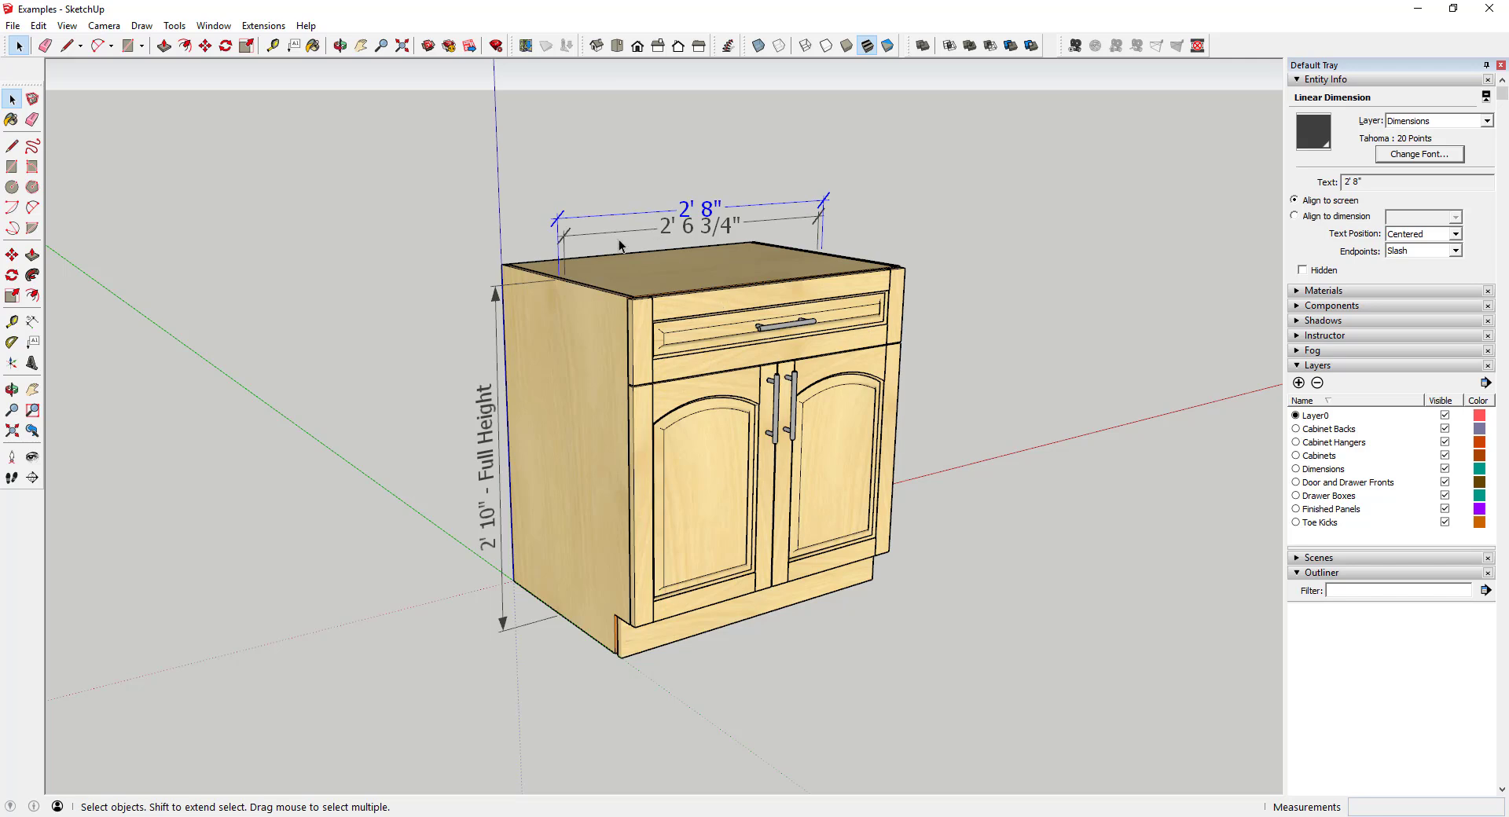
pyautogui.click(664, 232)
pyautogui.press('Delete')
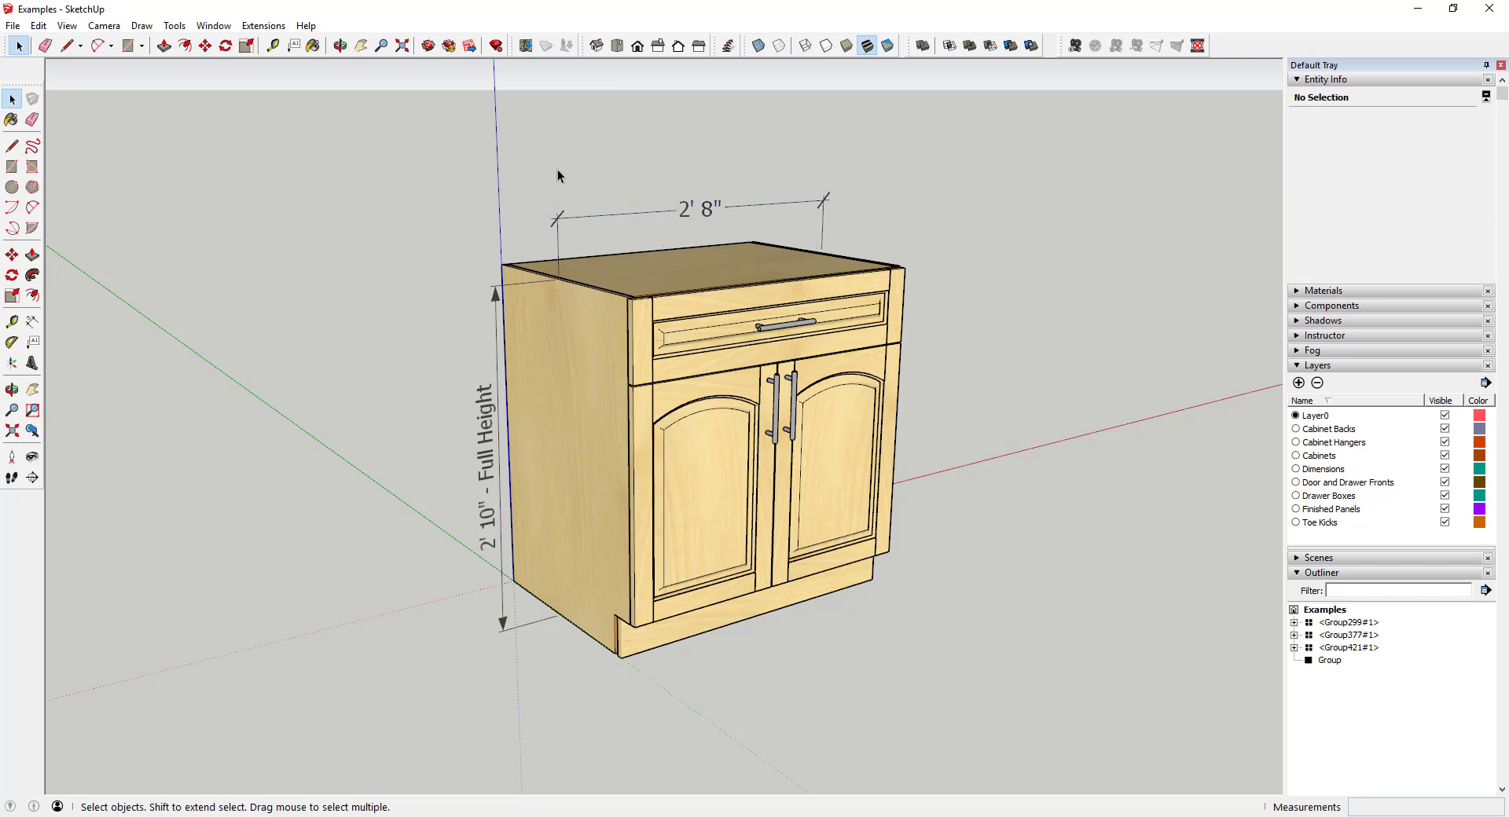
# Frame the cabinet closely in perspective and generate a print preview of this view fitted to the page.
pyautogui.moveTo(641, 313); pyautogui.dragTo(659, 309, button='middle')
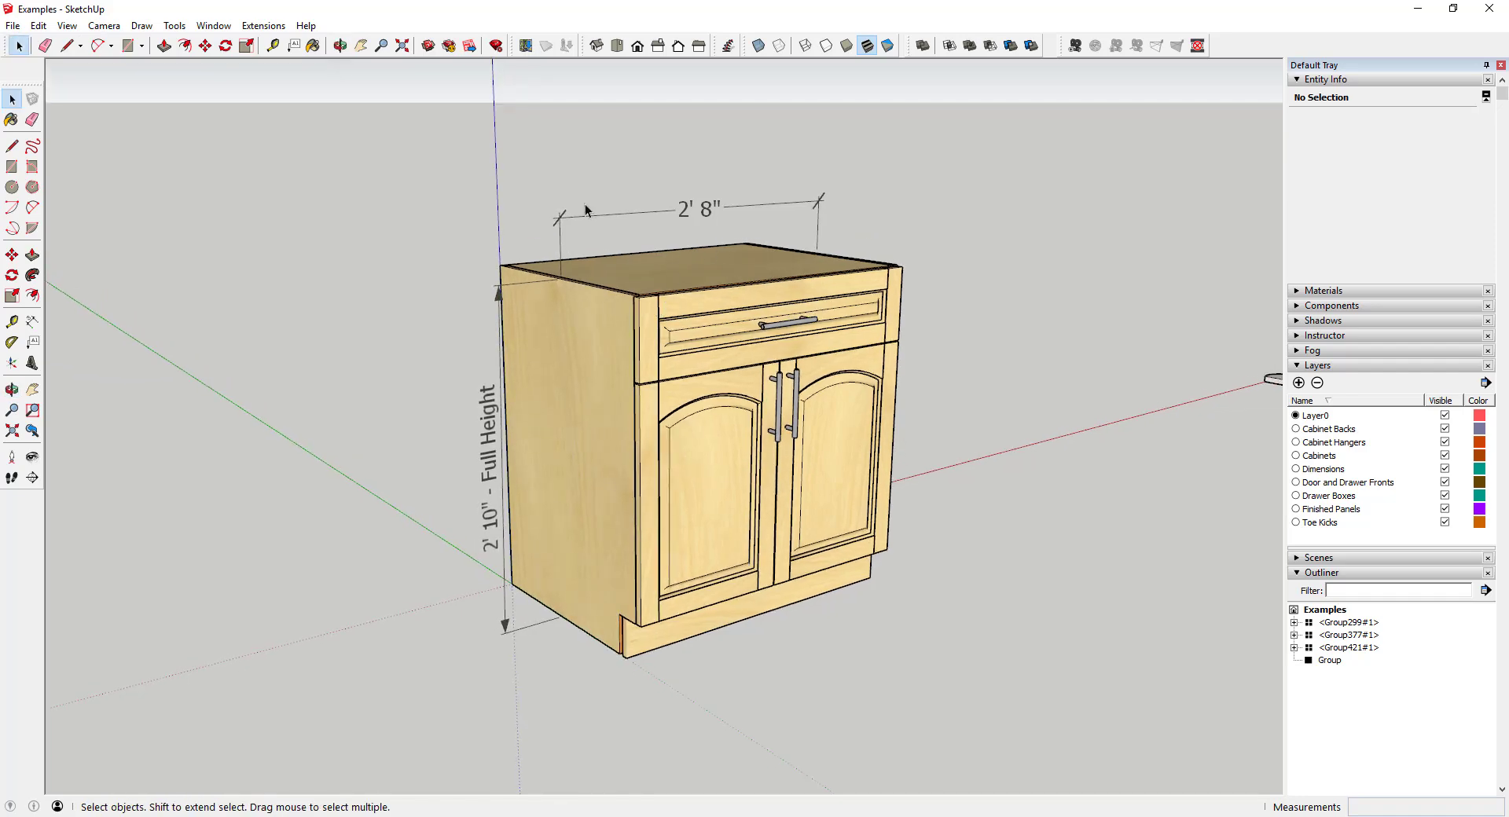
pyautogui.scroll(2, 757, 300)
pyautogui.moveTo(705, 221); pyautogui.dragTo(444, 188, button='middle')
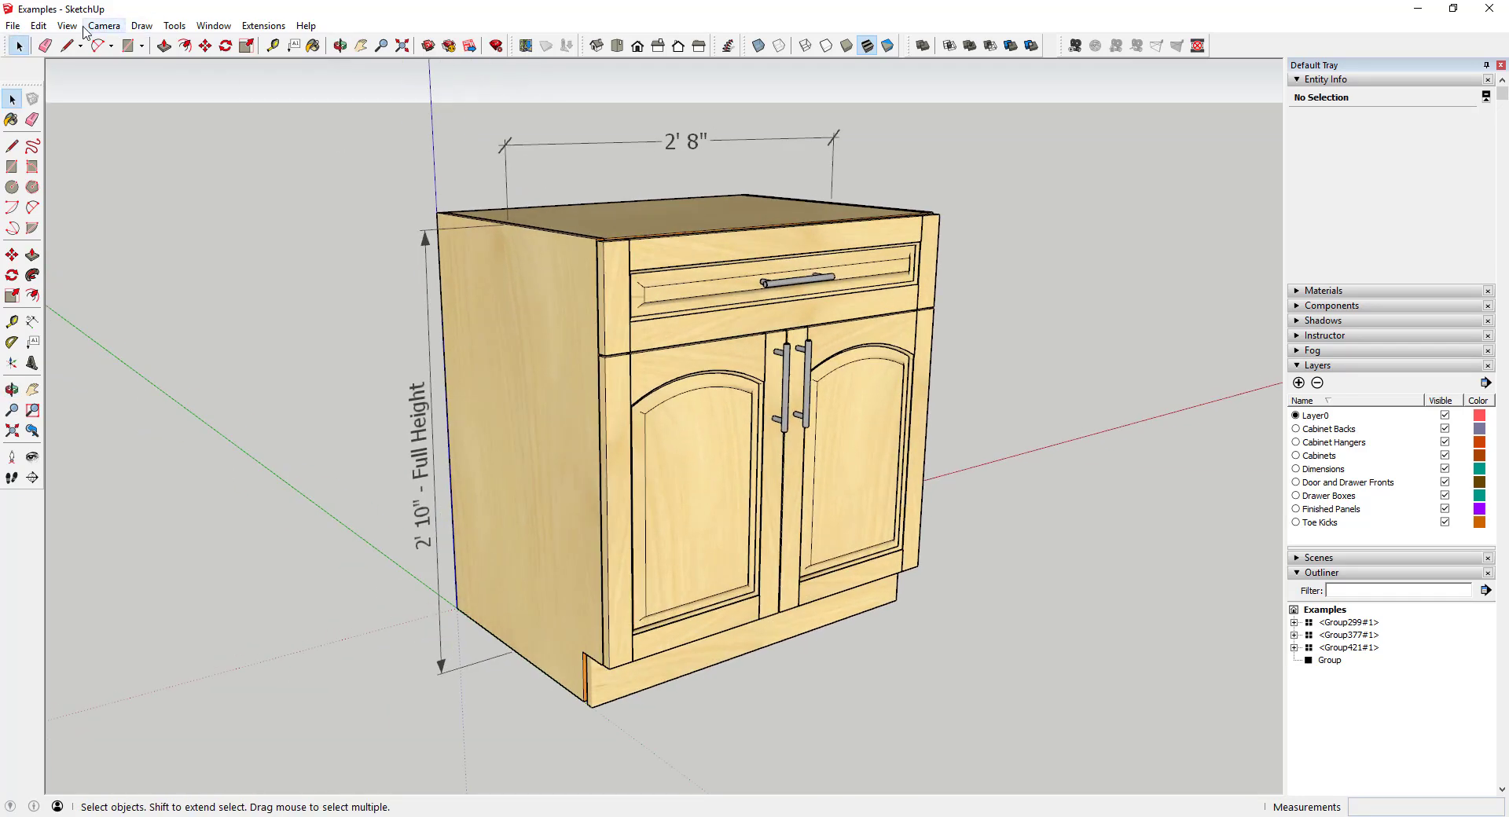
pyautogui.click(13, 25)
pyautogui.click(70, 307)
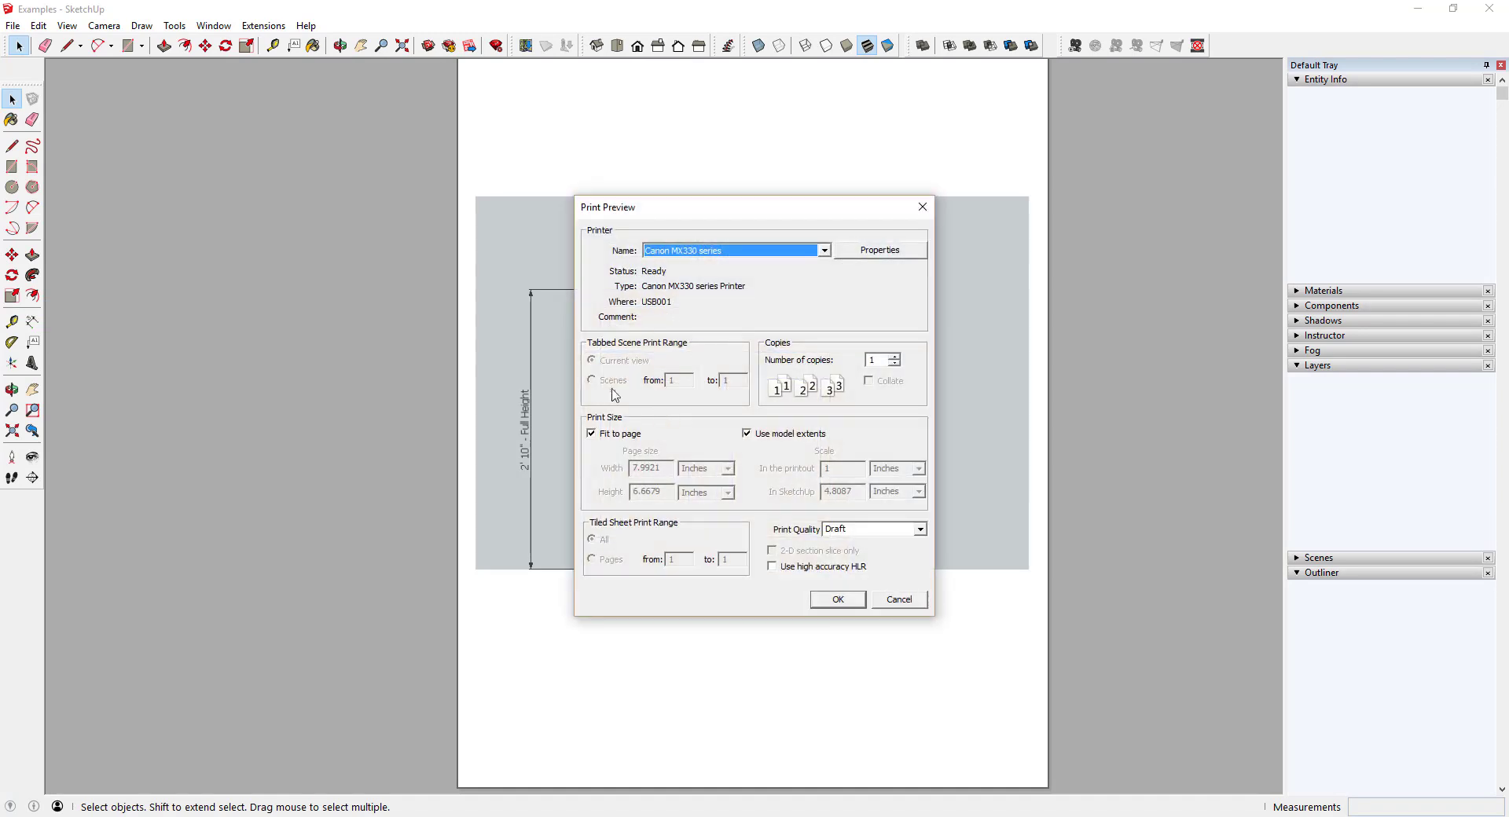
pyautogui.click(838, 600)
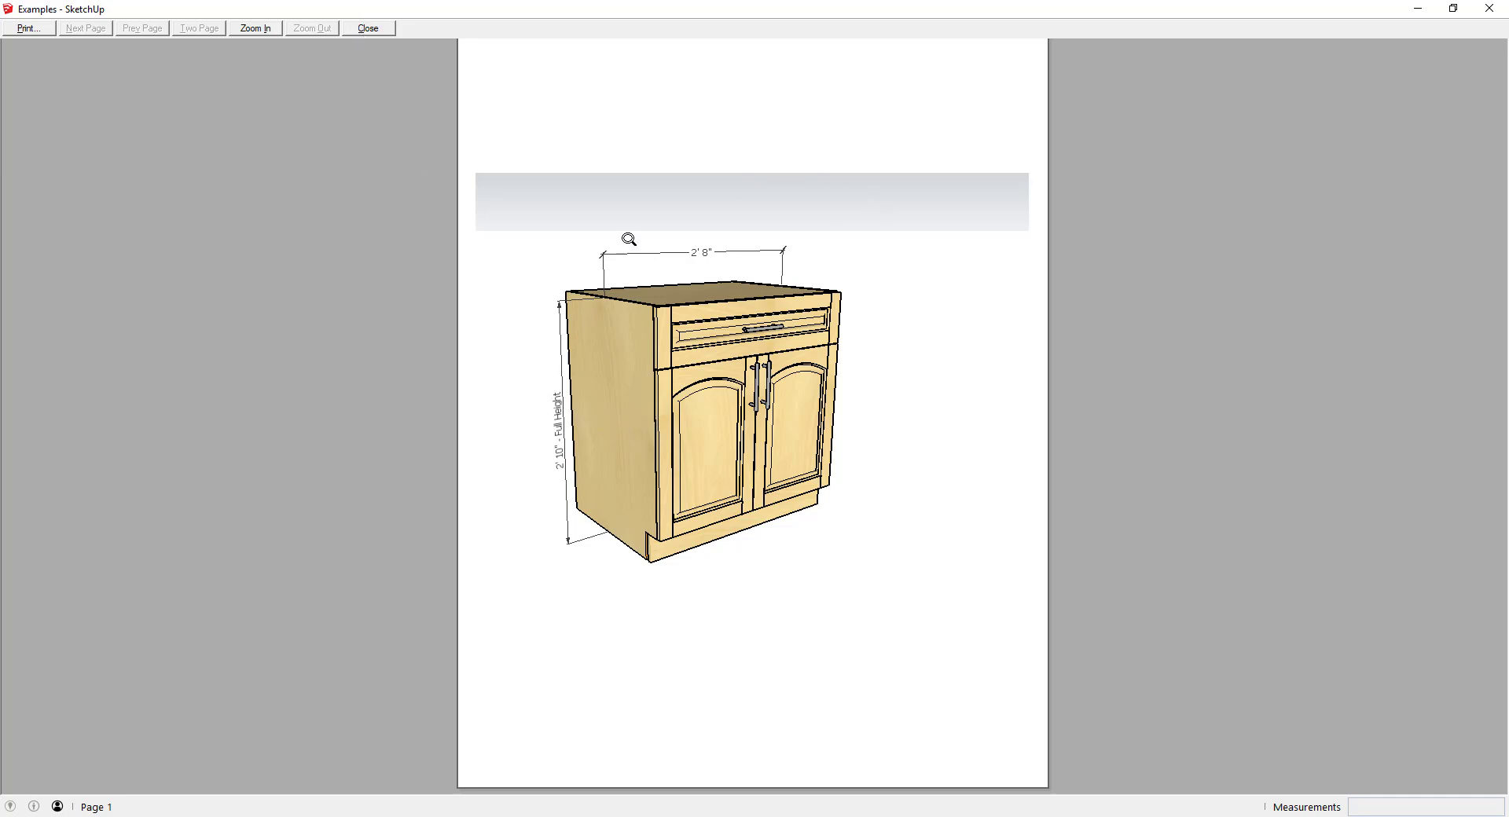
# Set the Canon printer's page orientation to Landscape, preview the perspective view on that sheet, and leave without printing.
pyautogui.click(33, 31)
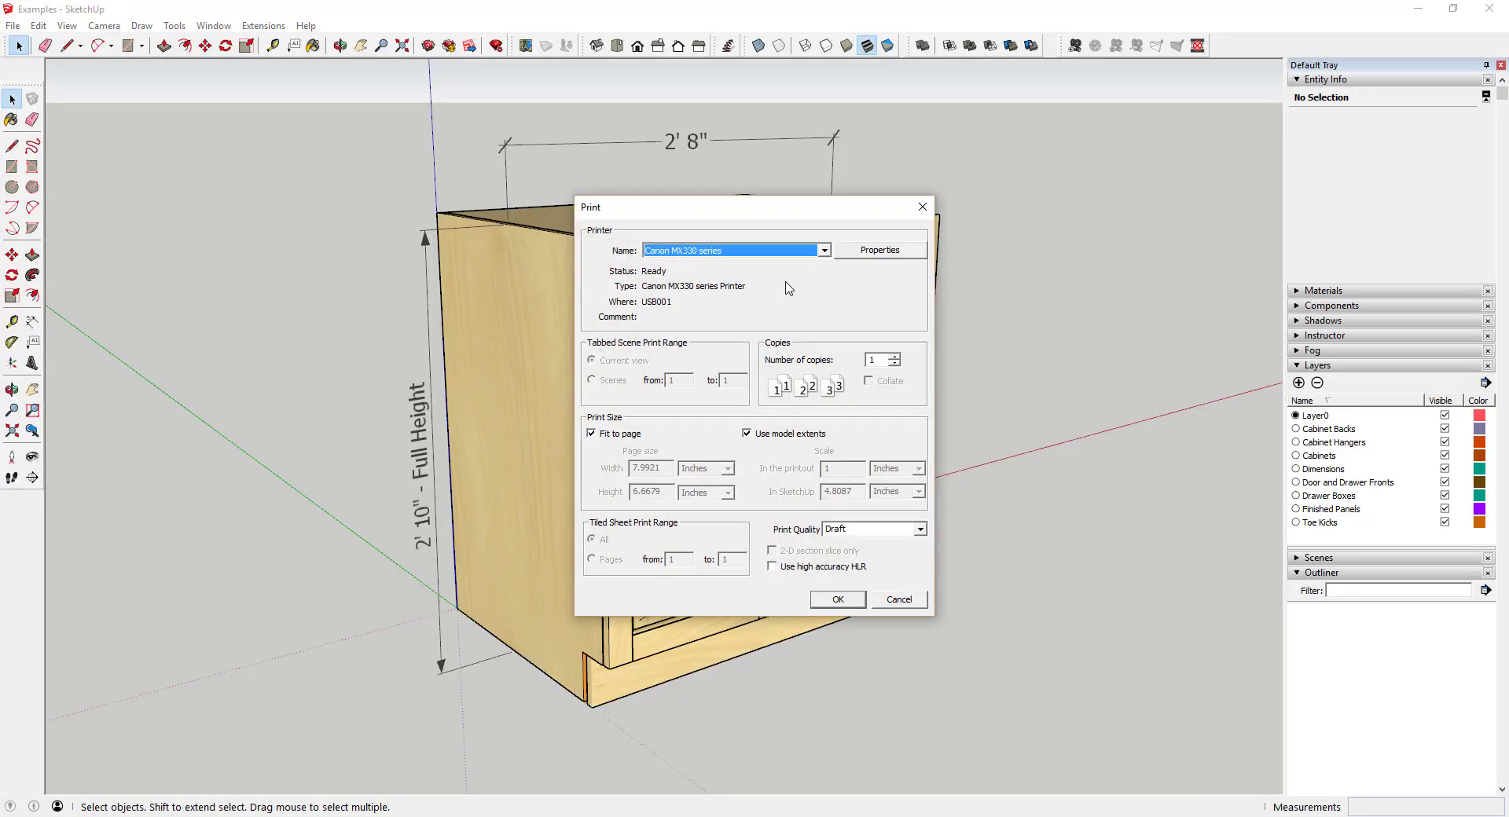
pyautogui.click(884, 250)
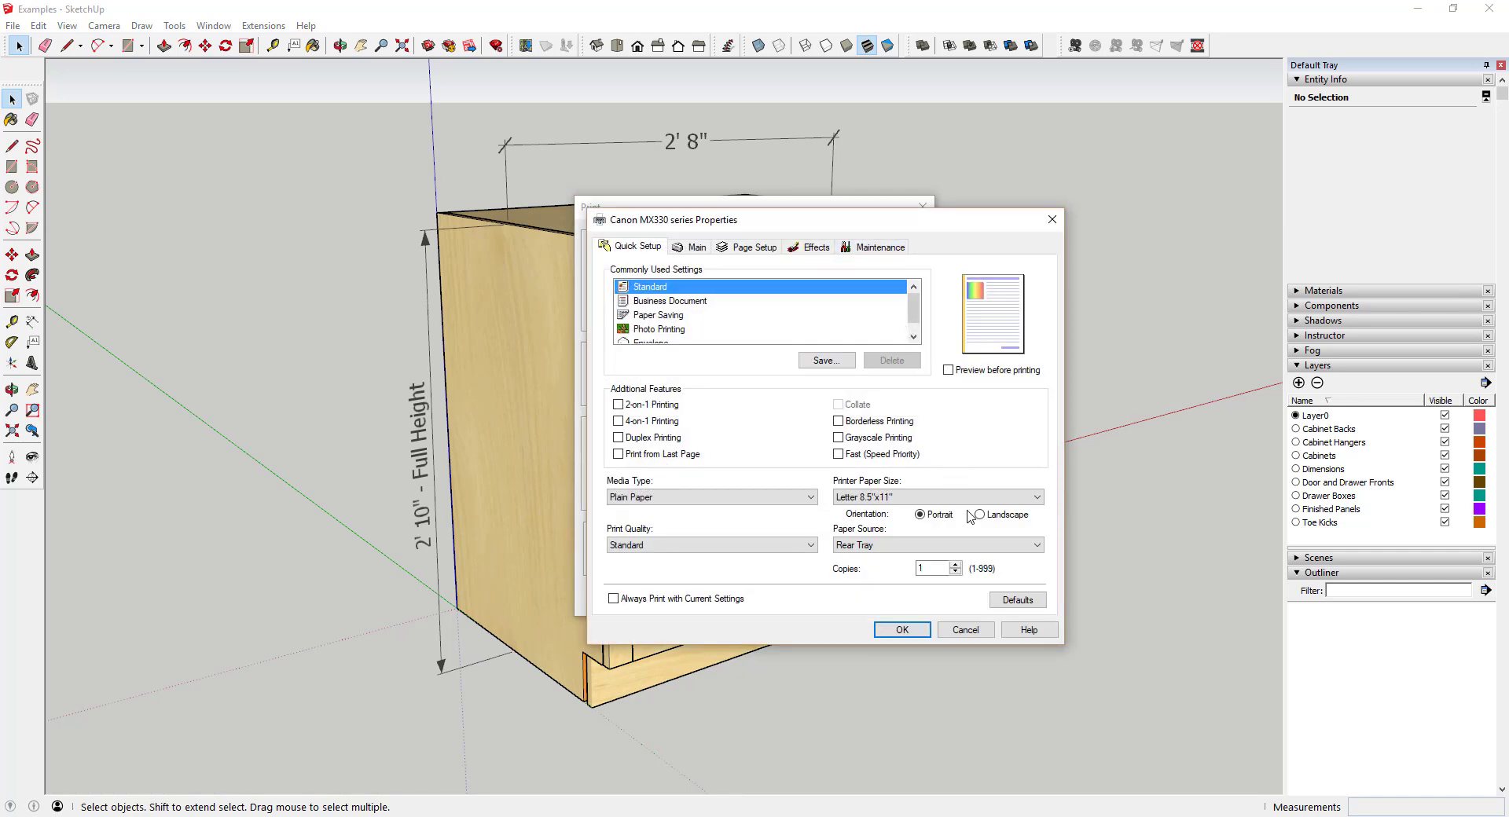
pyautogui.click(965, 629)
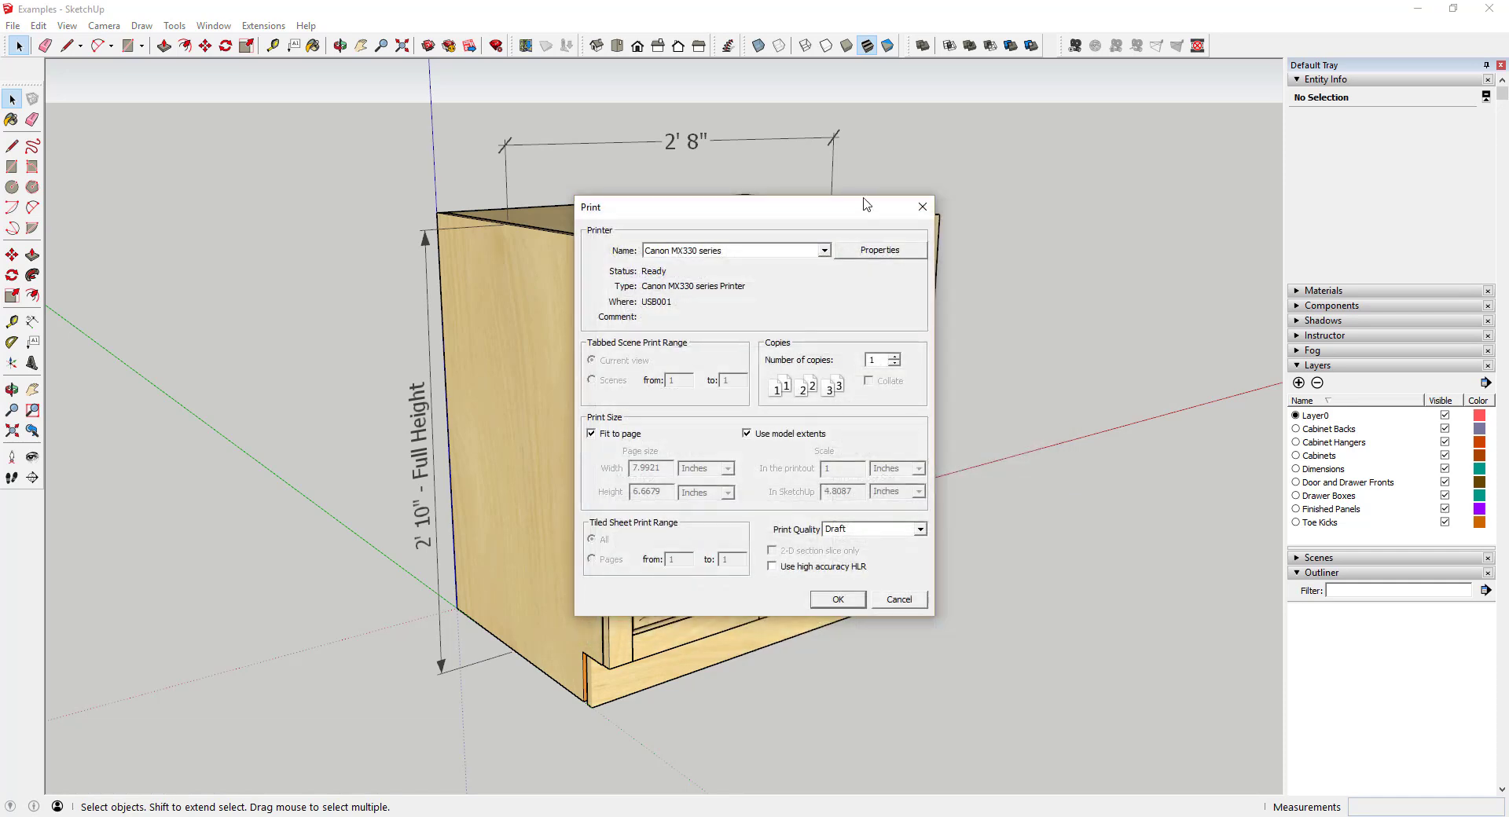
pyautogui.click(883, 254)
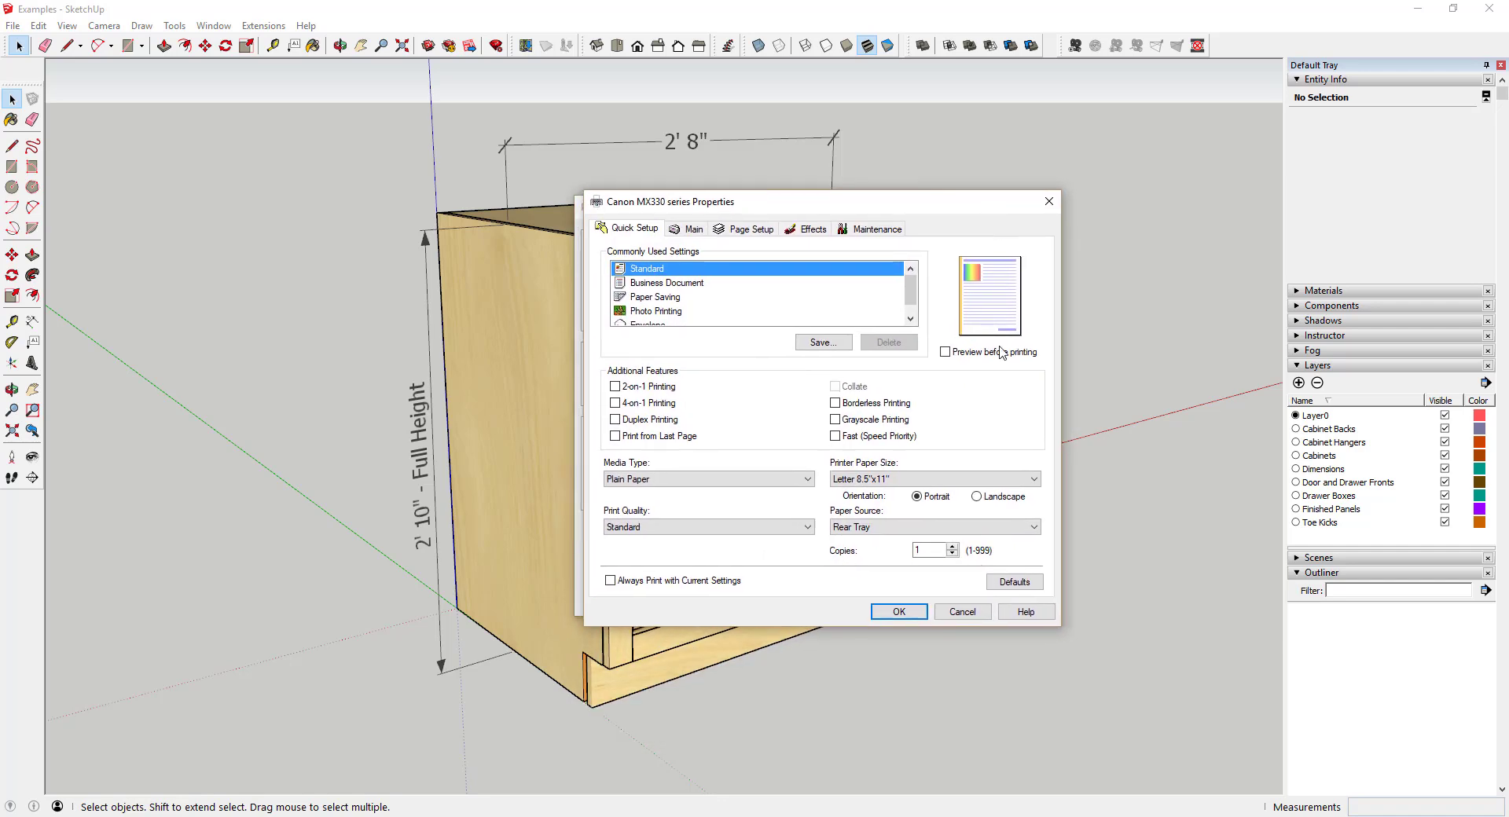
pyautogui.click(979, 497)
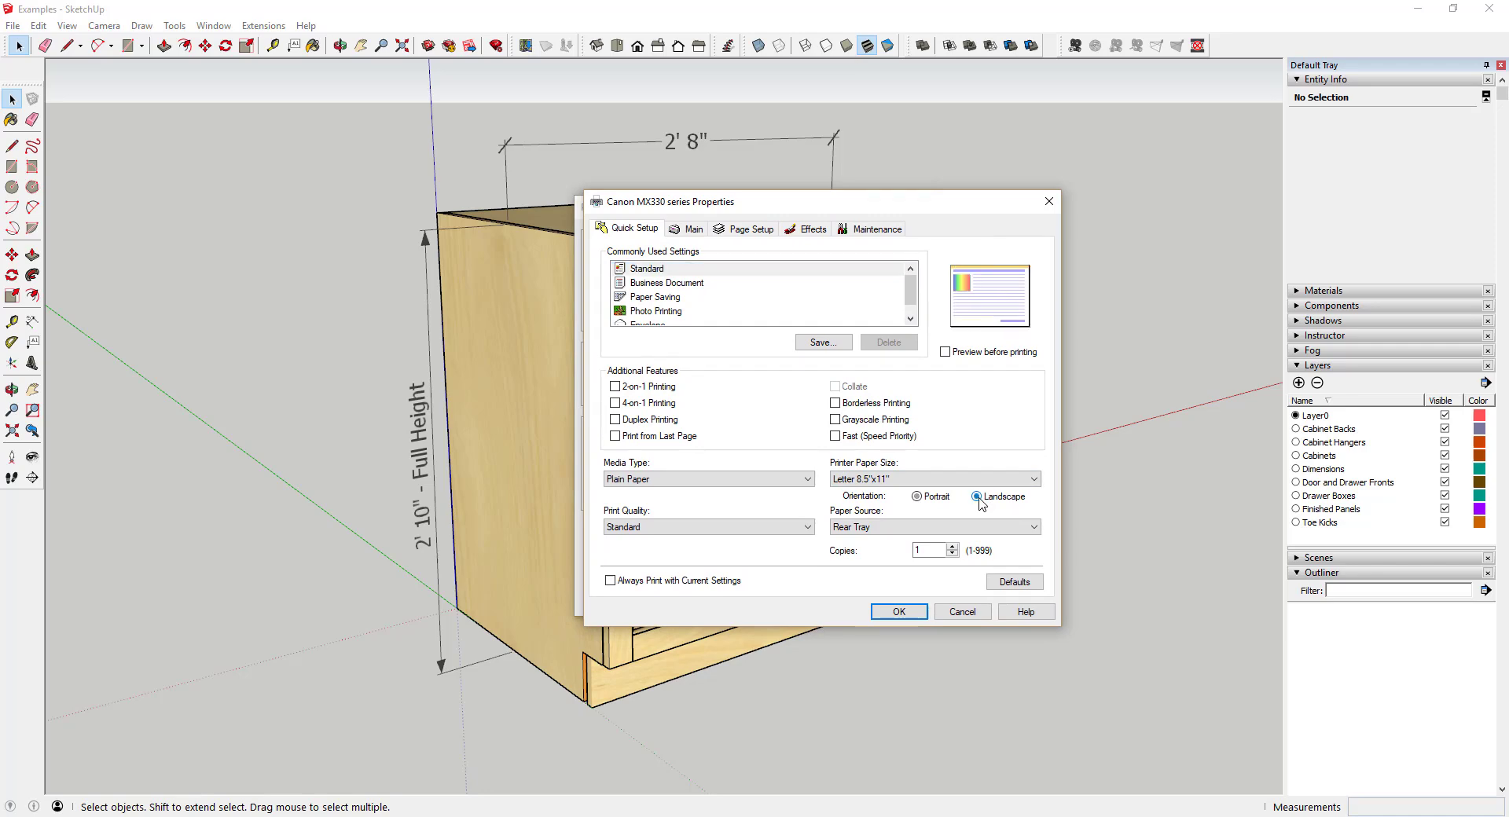
pyautogui.click(908, 612)
pyautogui.click(837, 601)
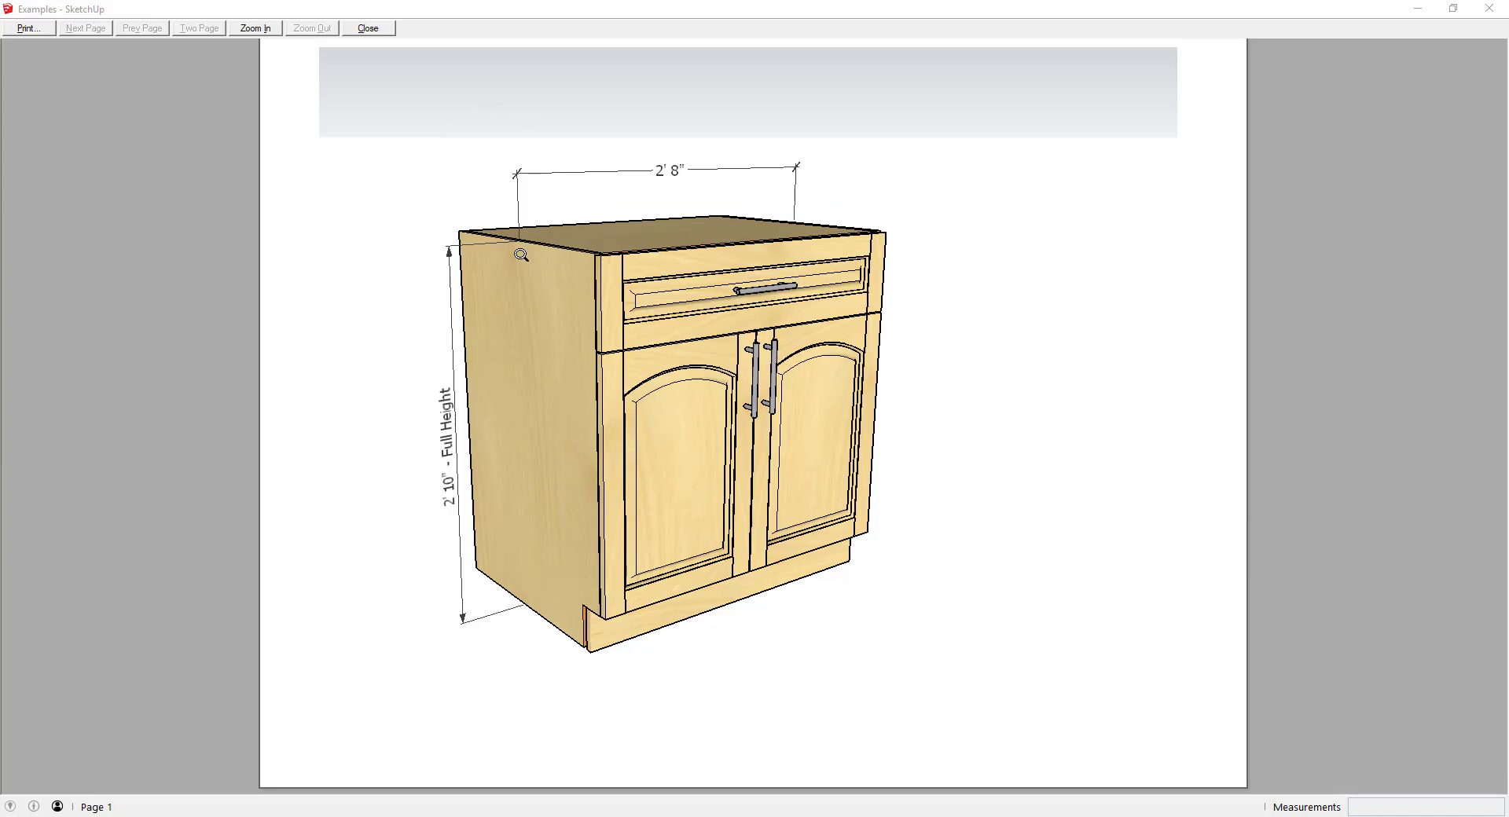
pyautogui.click(26, 28)
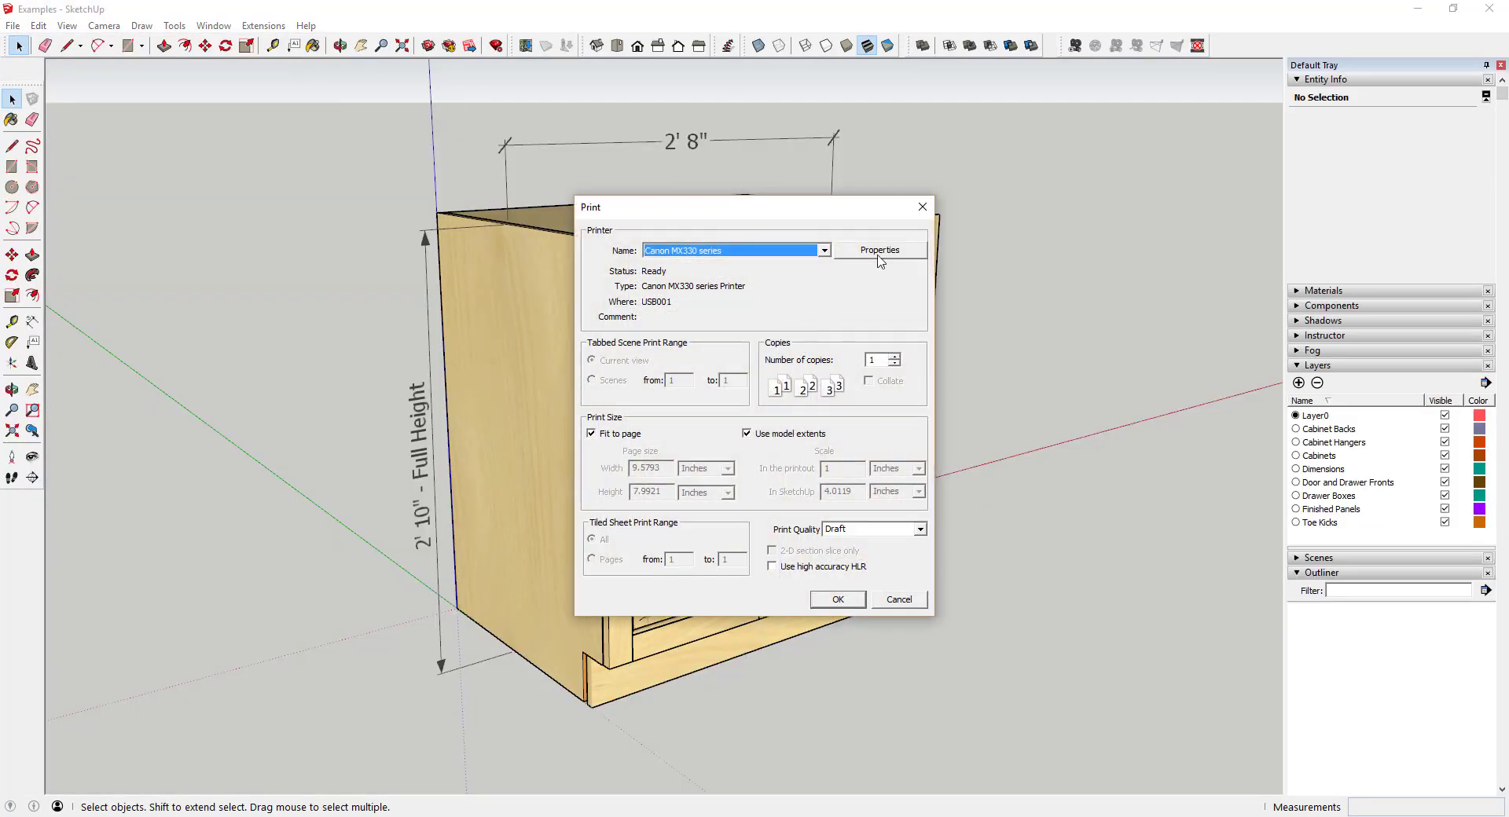
pyautogui.click(894, 600)
# Apply the Construction Documentation Style from the Default Styles collection to the perspective view of the cabinet.
pyautogui.moveTo(823, 408); pyautogui.dragTo(1037, 321, button='middle')
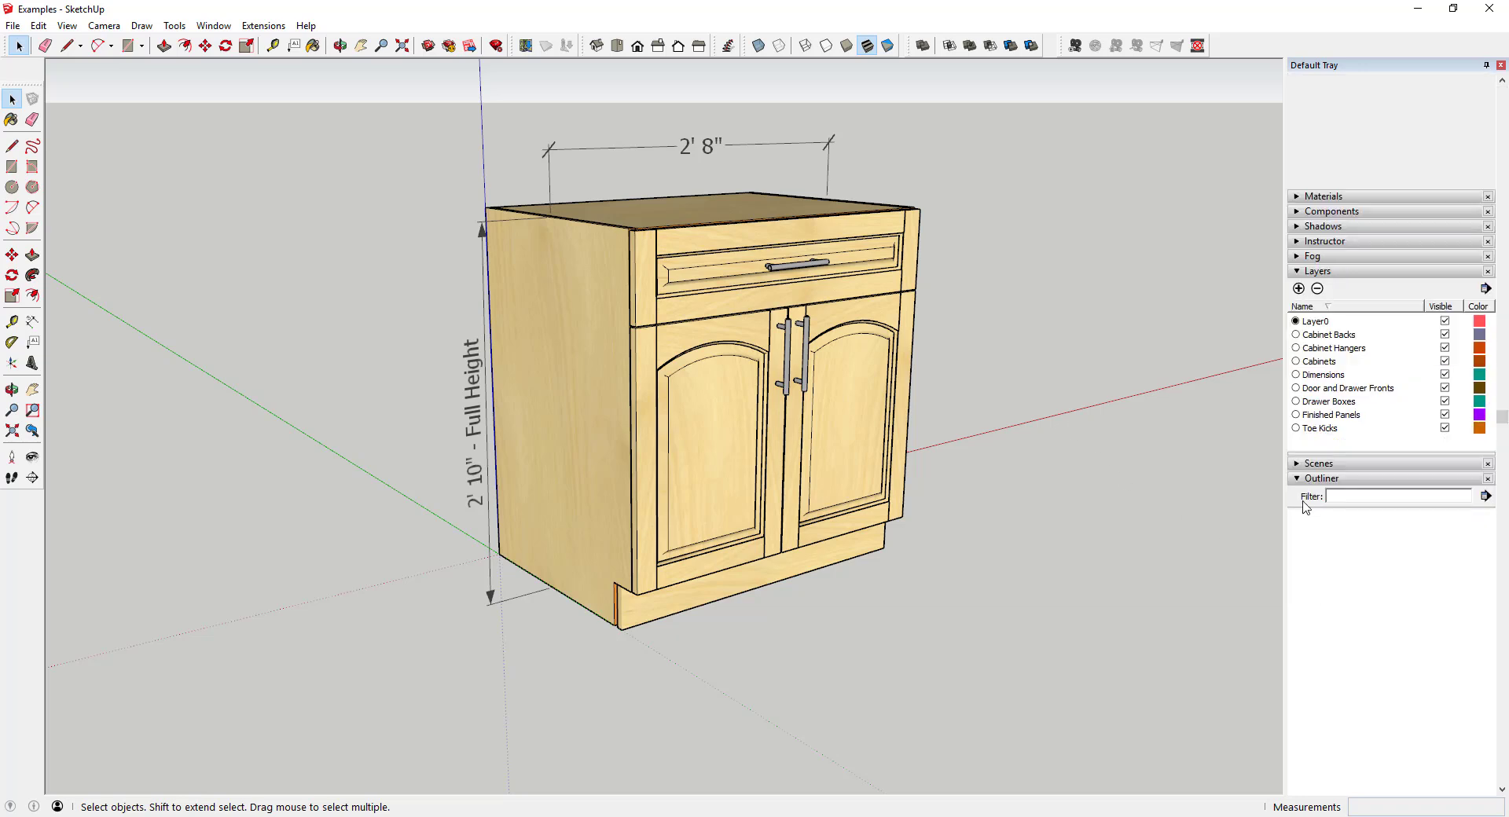
pyautogui.click(1296, 481)
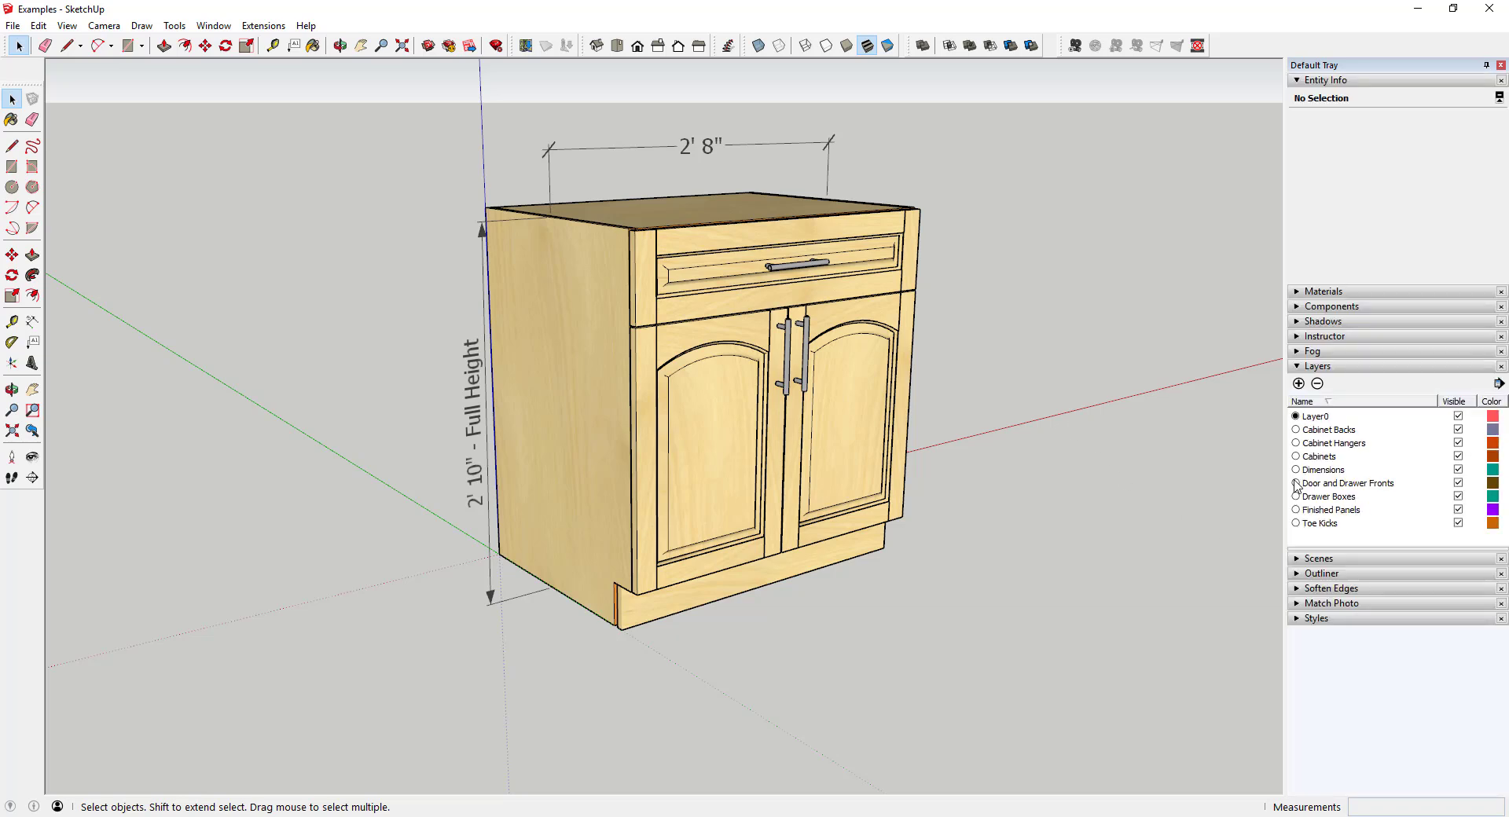
pyautogui.click(1297, 619)
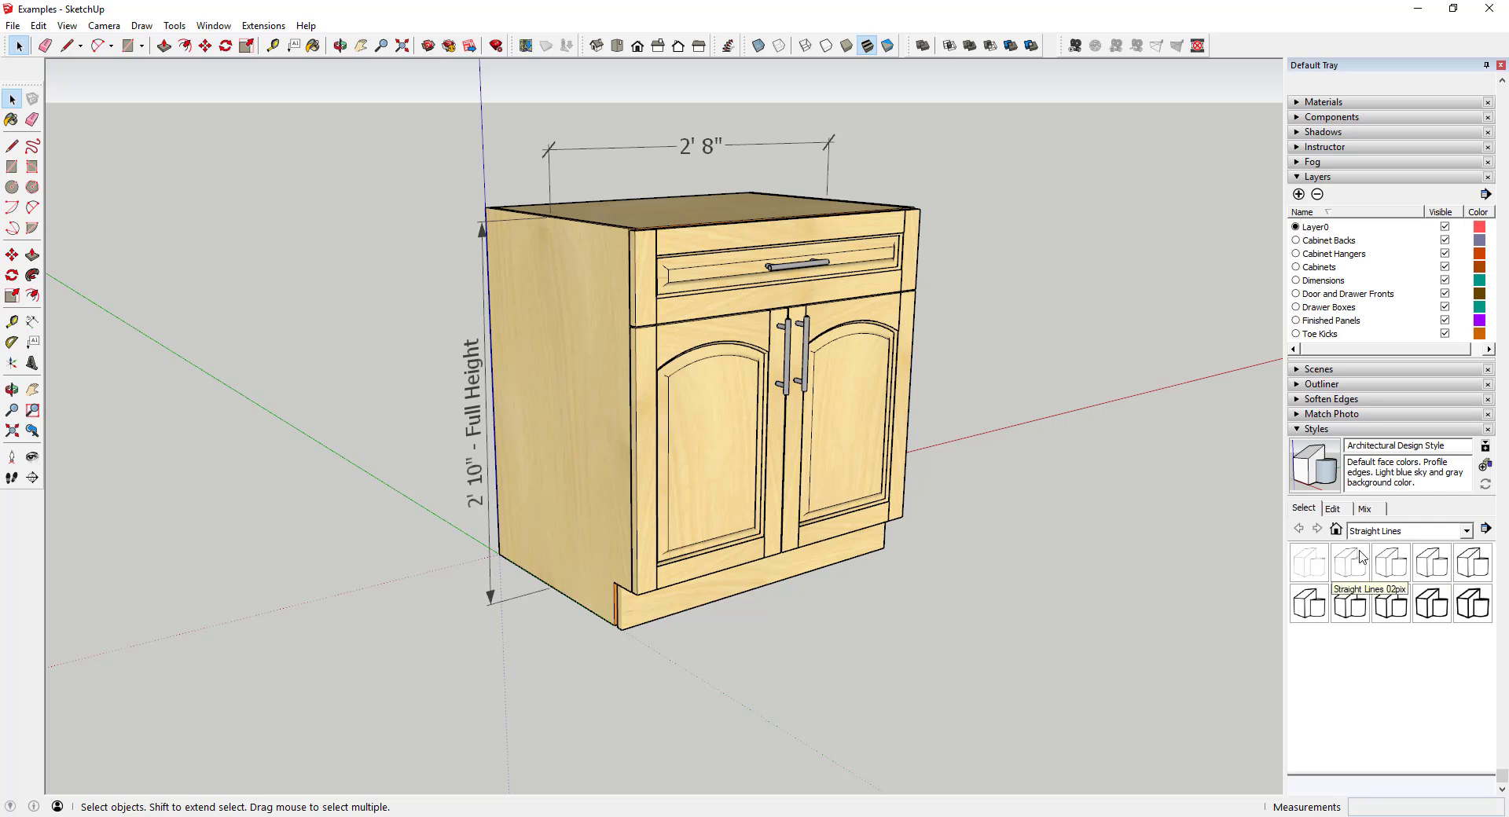
pyautogui.click(1390, 533)
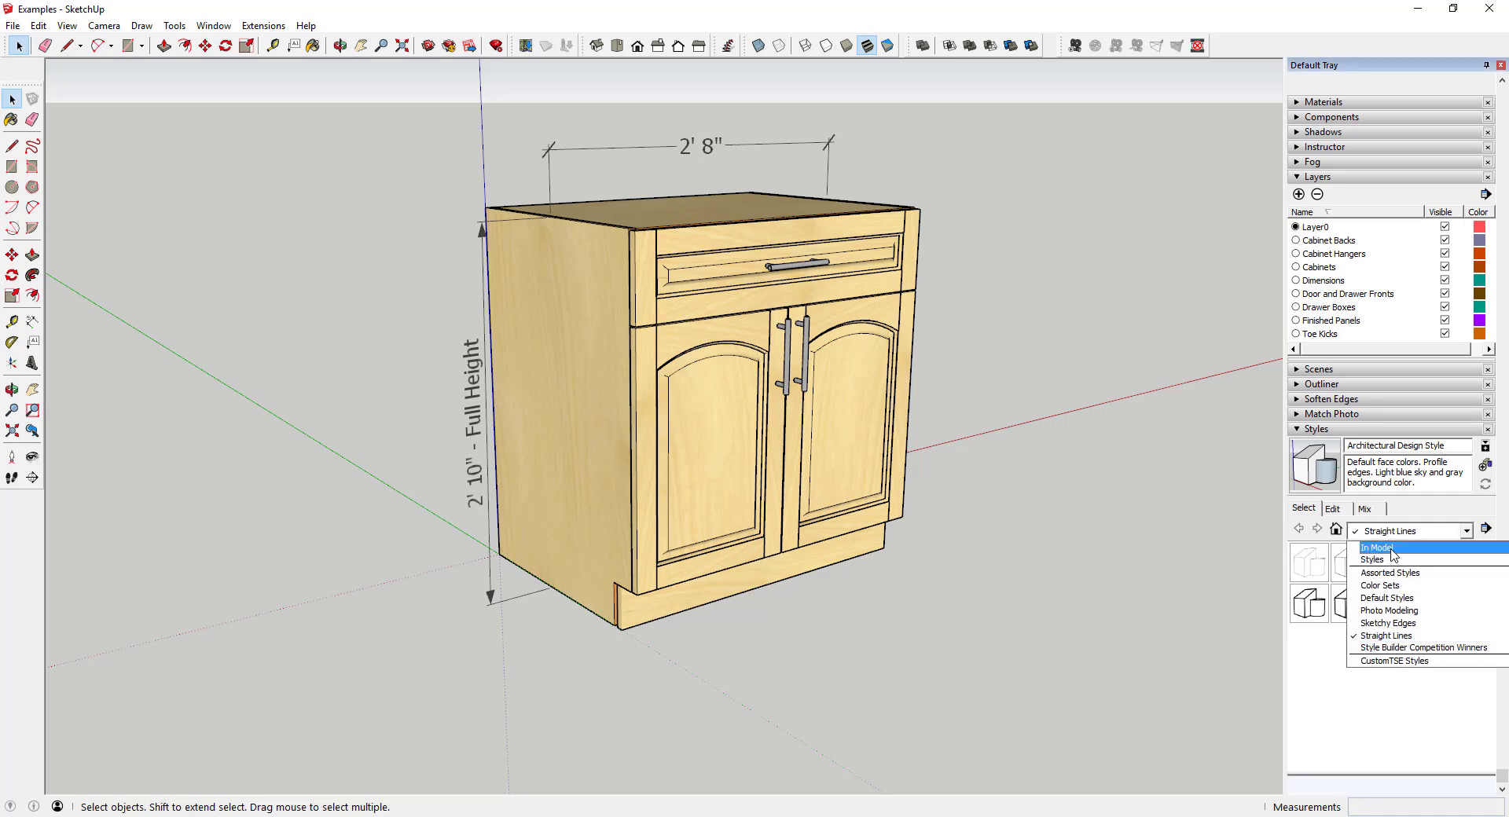
pyautogui.click(1377, 548)
pyautogui.click(1374, 535)
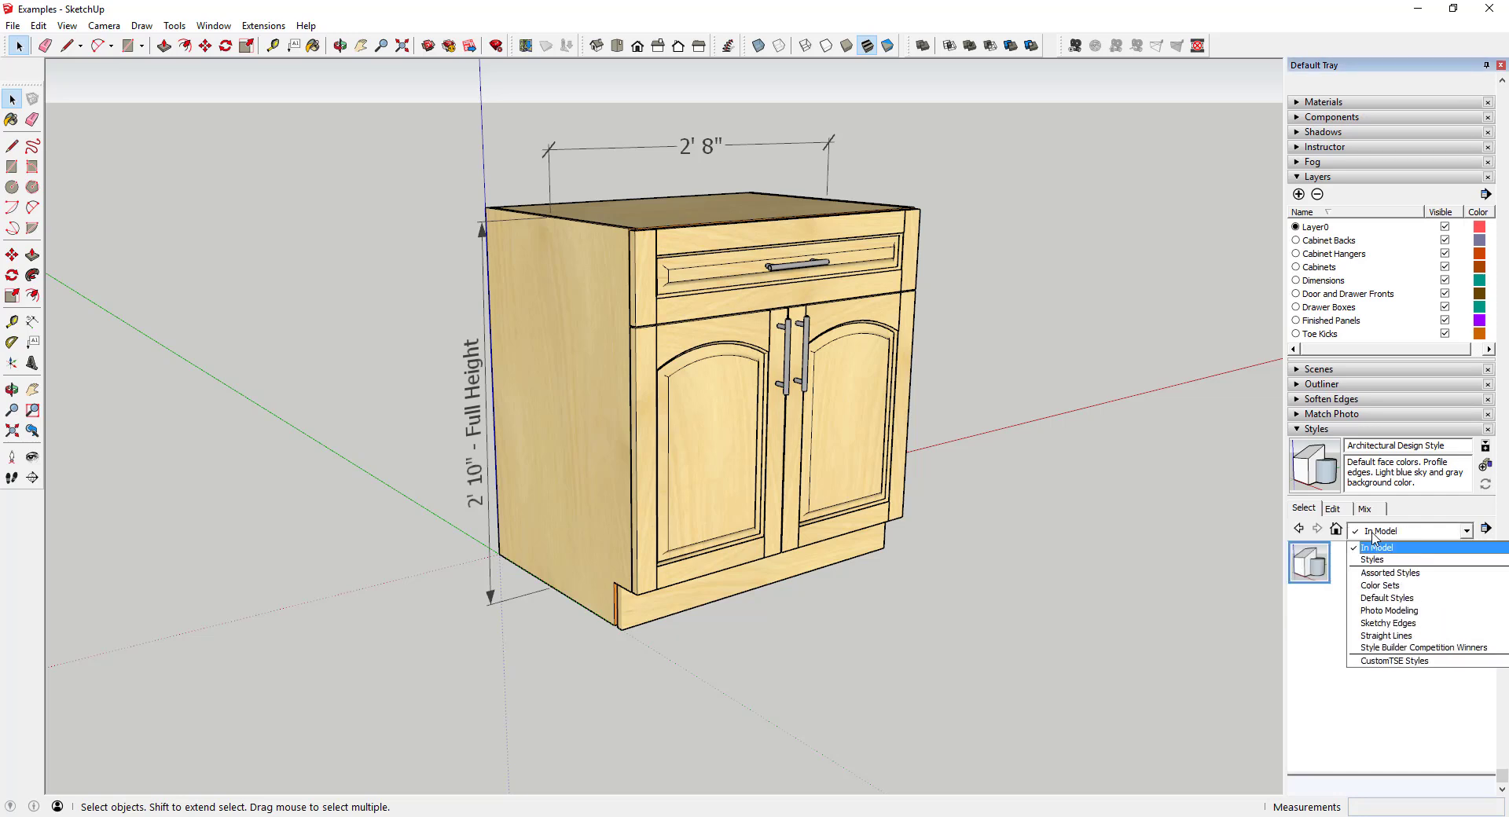
pyautogui.click(1388, 598)
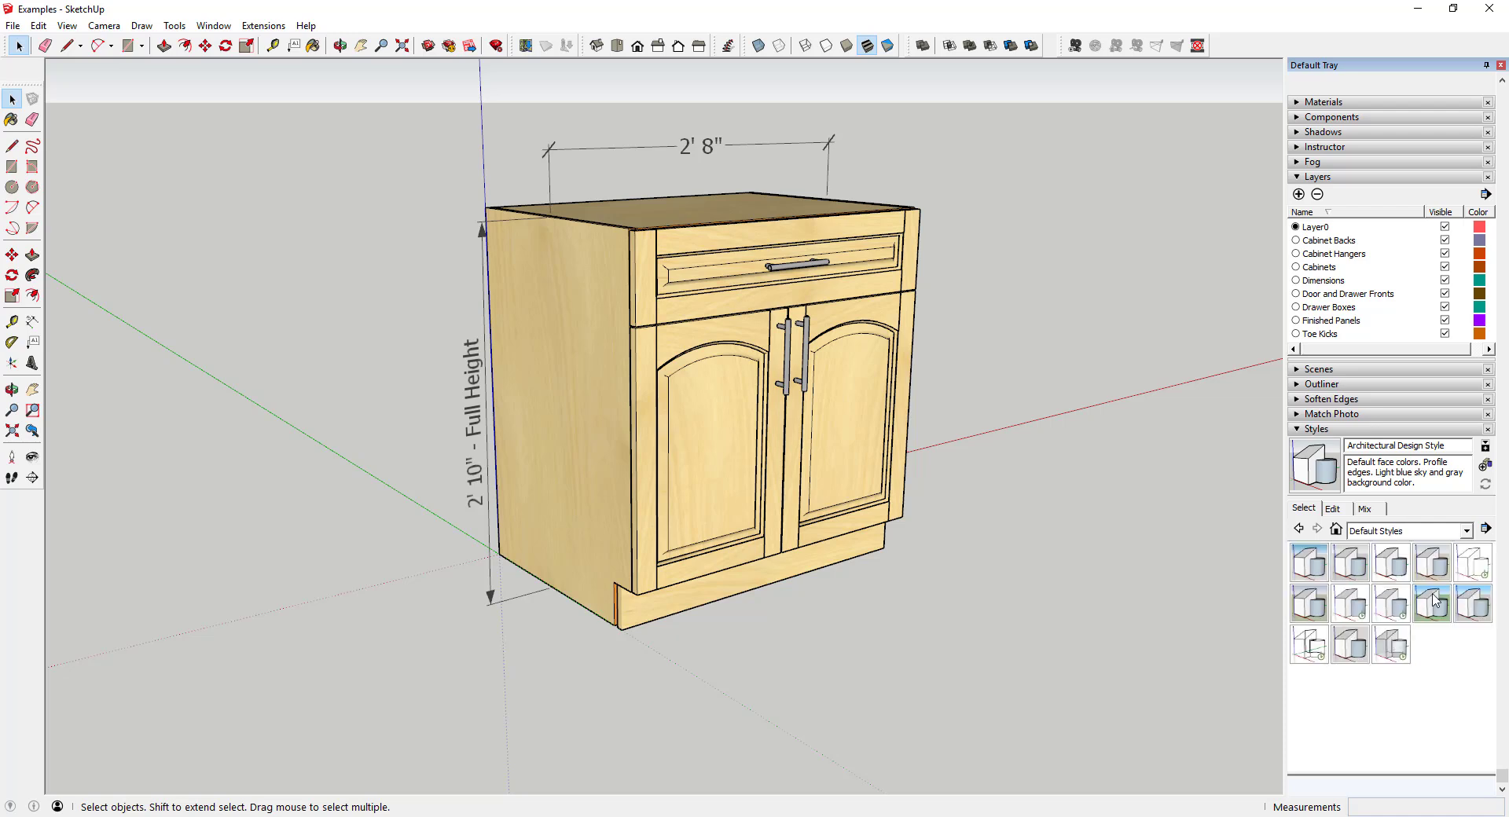
pyautogui.click(1392, 564)
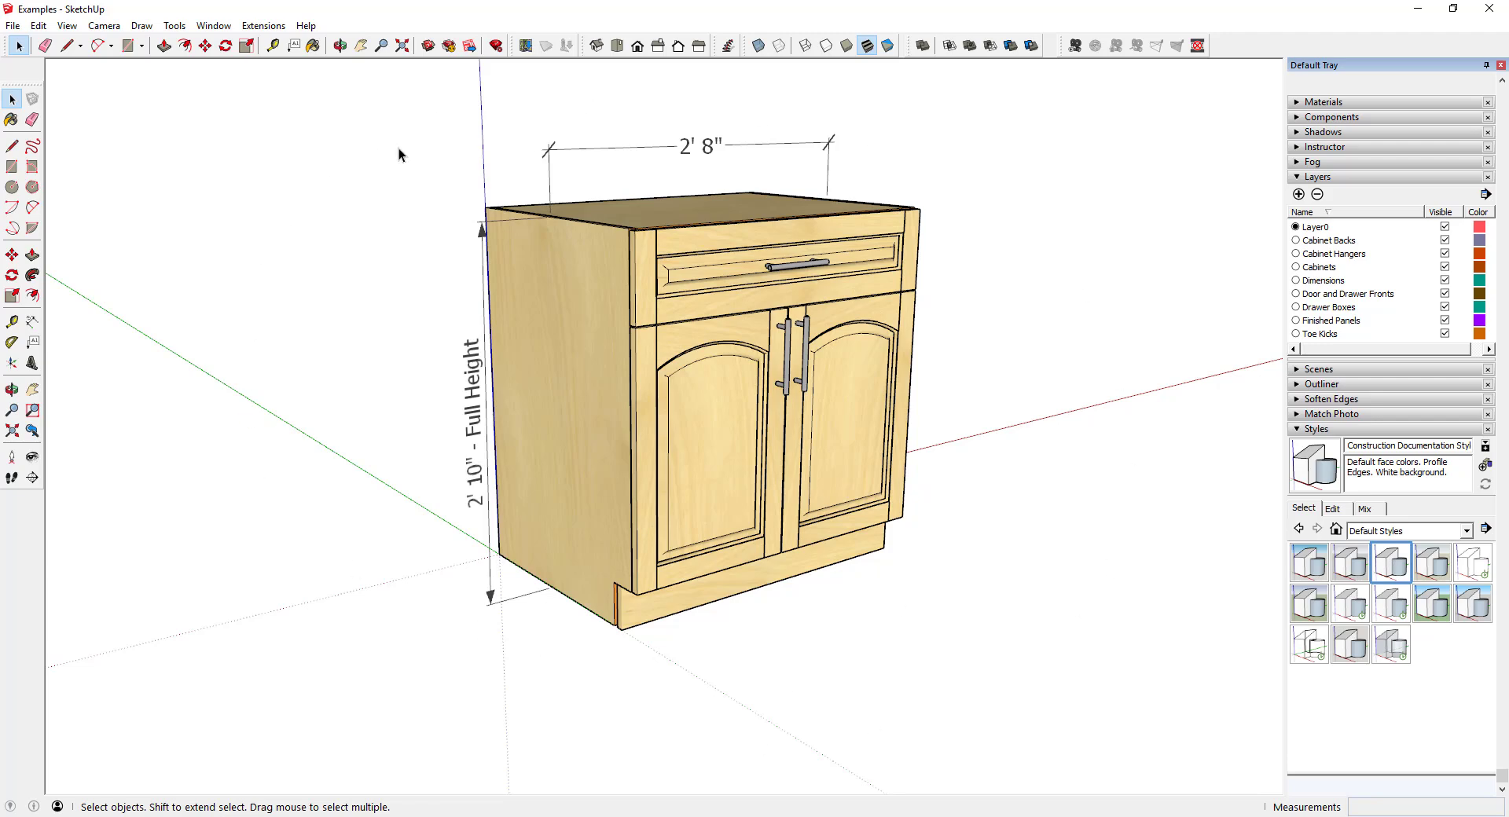
# Generate a print preview of the white-background cabinet view fitted to the page, inspect it and close it without printing.
pyautogui.click(14, 26)
pyautogui.click(78, 306)
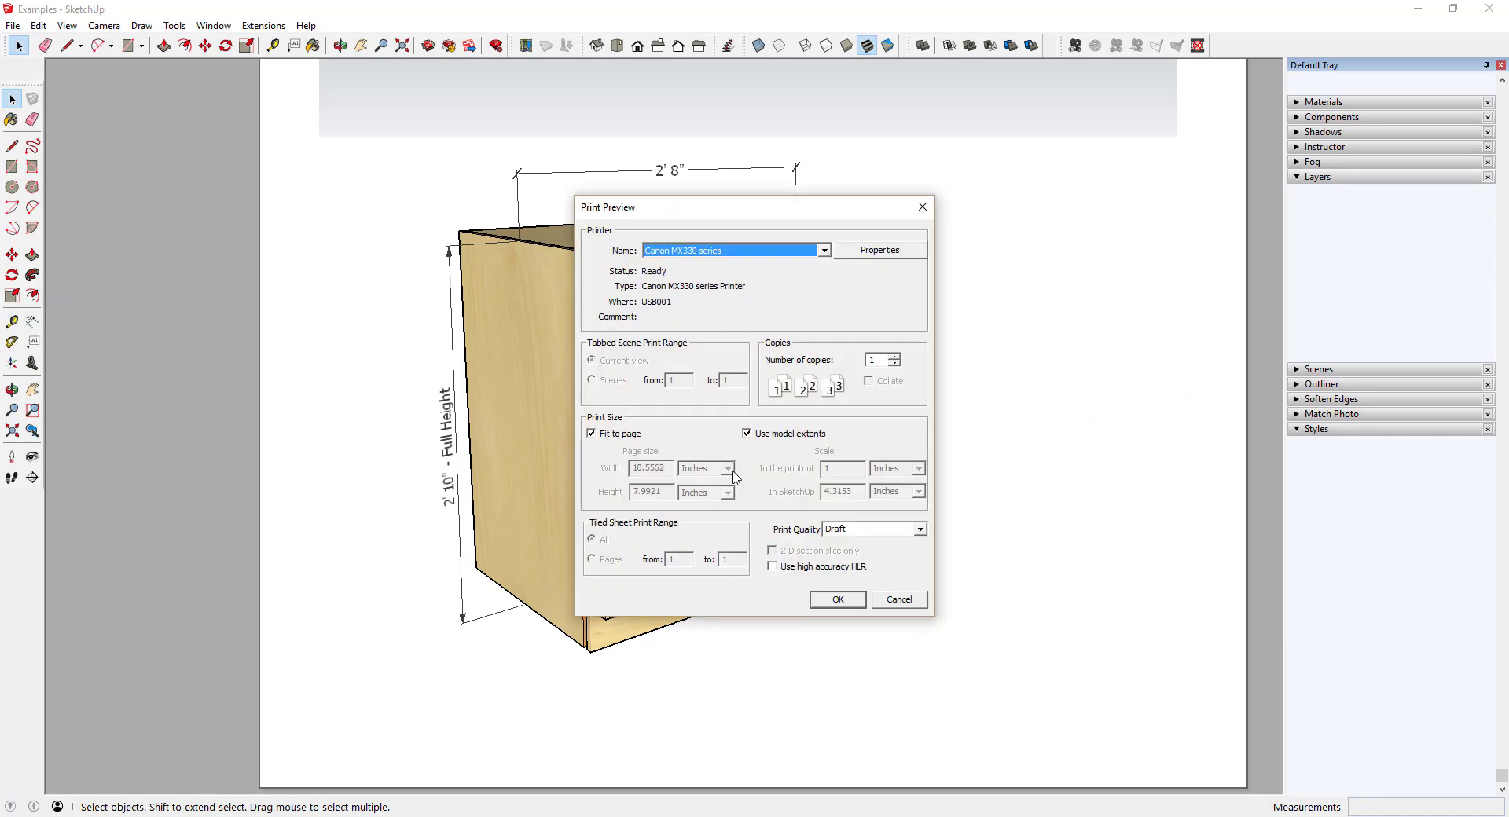
pyautogui.click(838, 600)
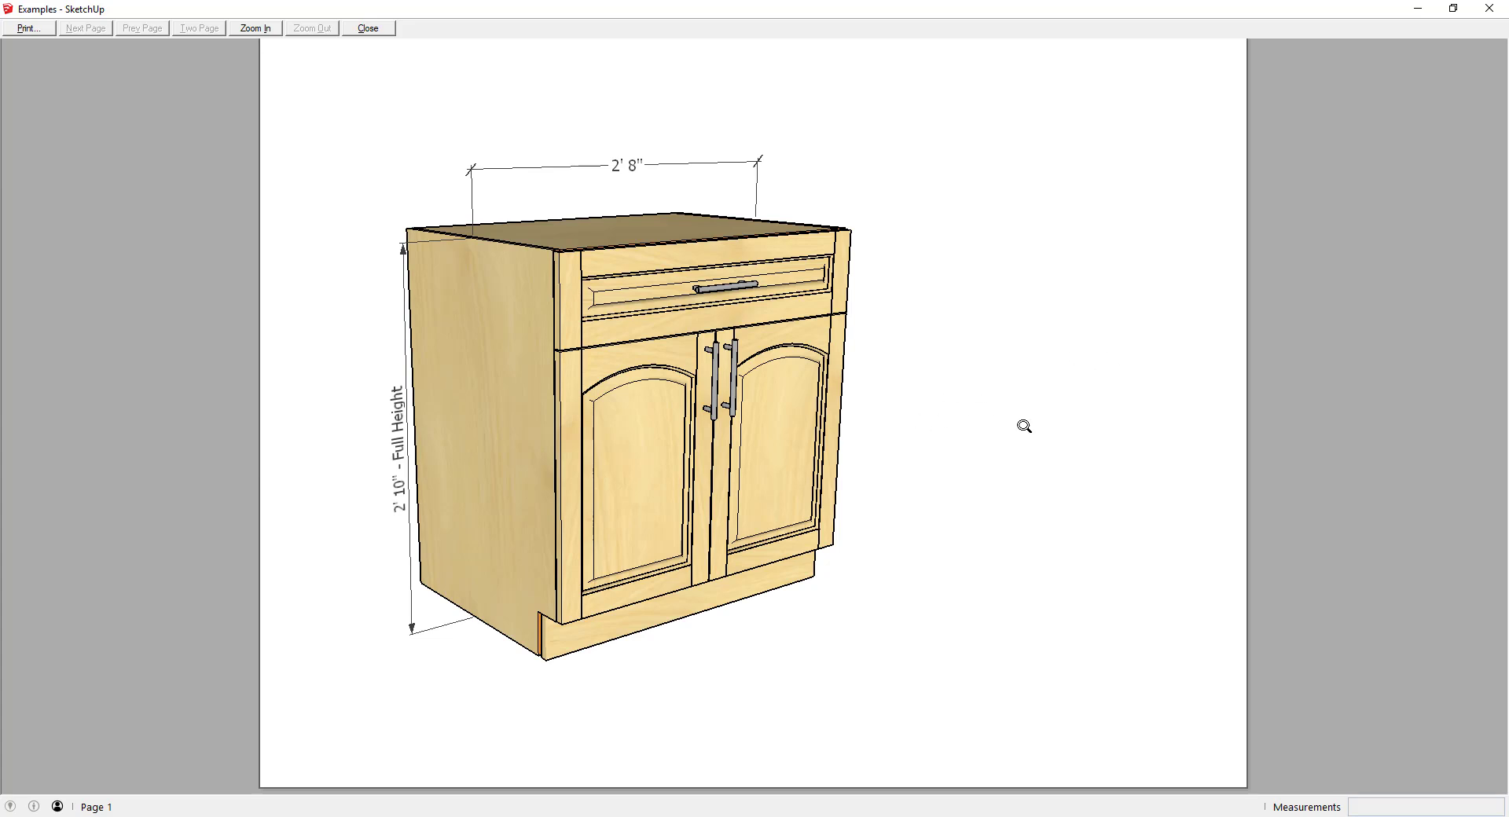
pyautogui.click(355, 30)
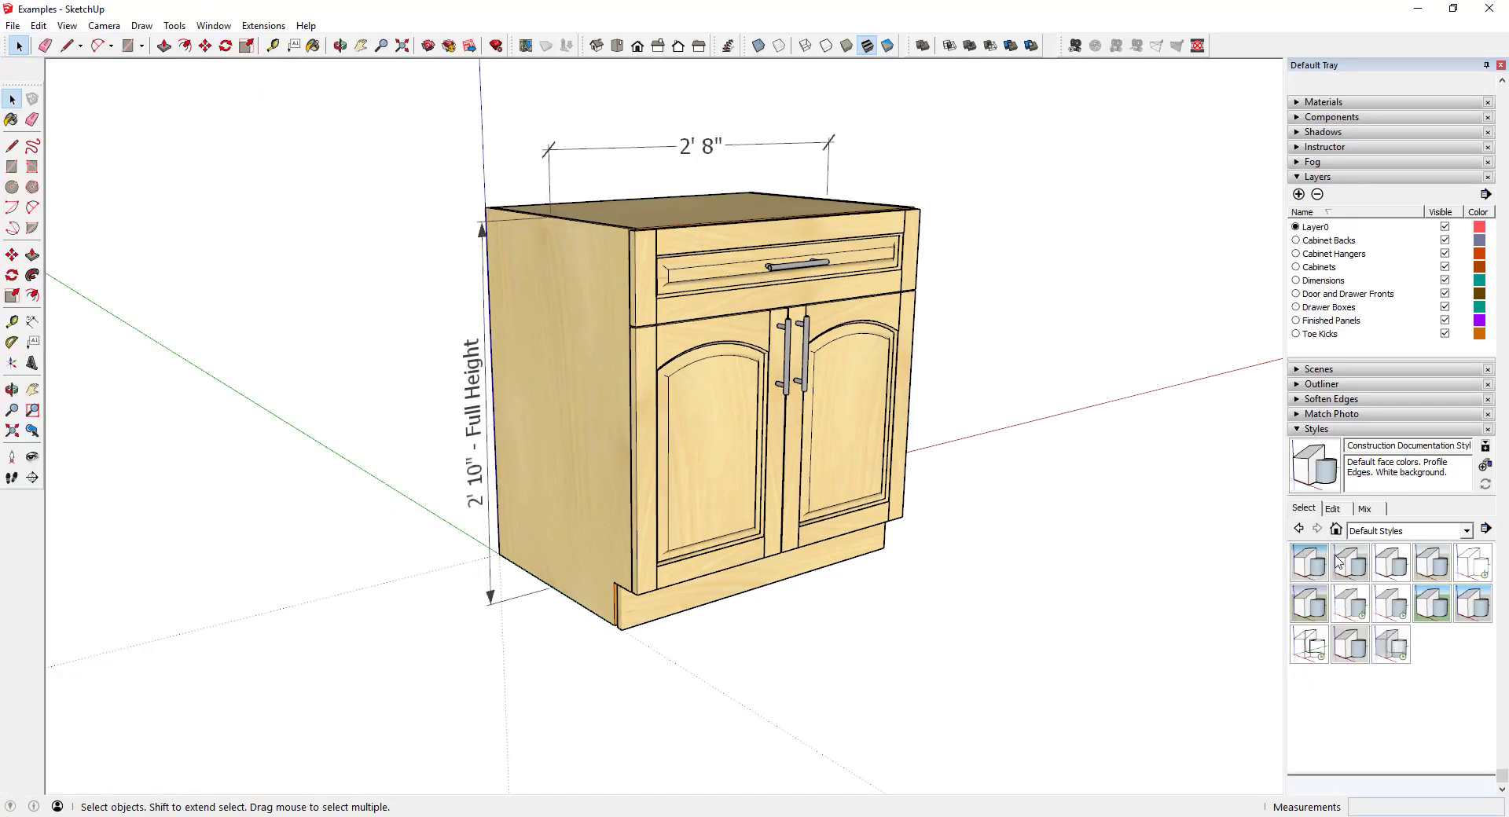
# Reapply the Architectural Design Style from the styles stored in the model.
pyautogui.click(1391, 532)
pyautogui.click(1381, 550)
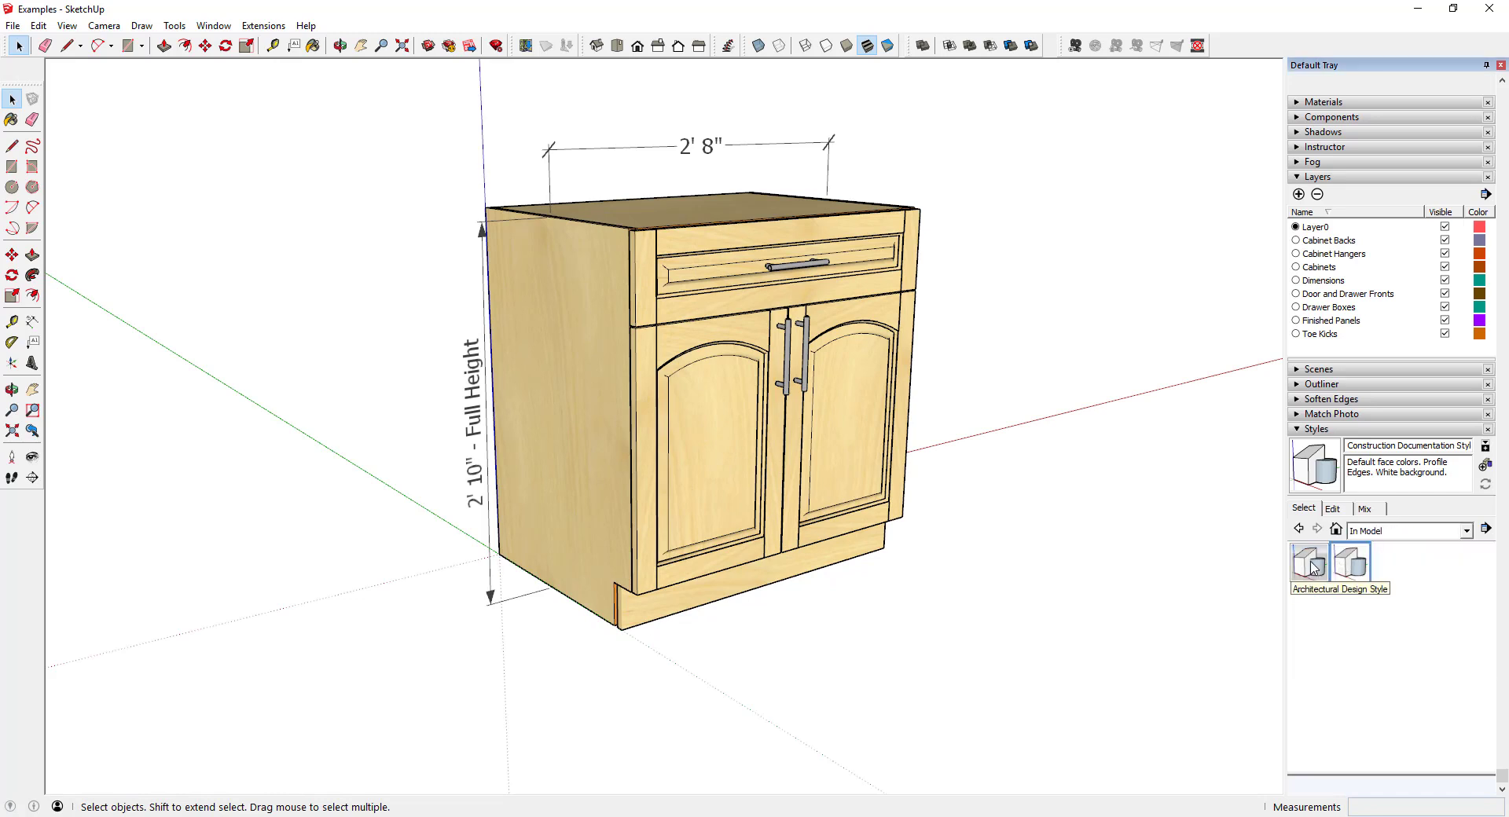
pyautogui.click(1313, 564)
# Edit the style's background settings, disabling the sky and lightening the background color to near white.
pyautogui.click(1336, 510)
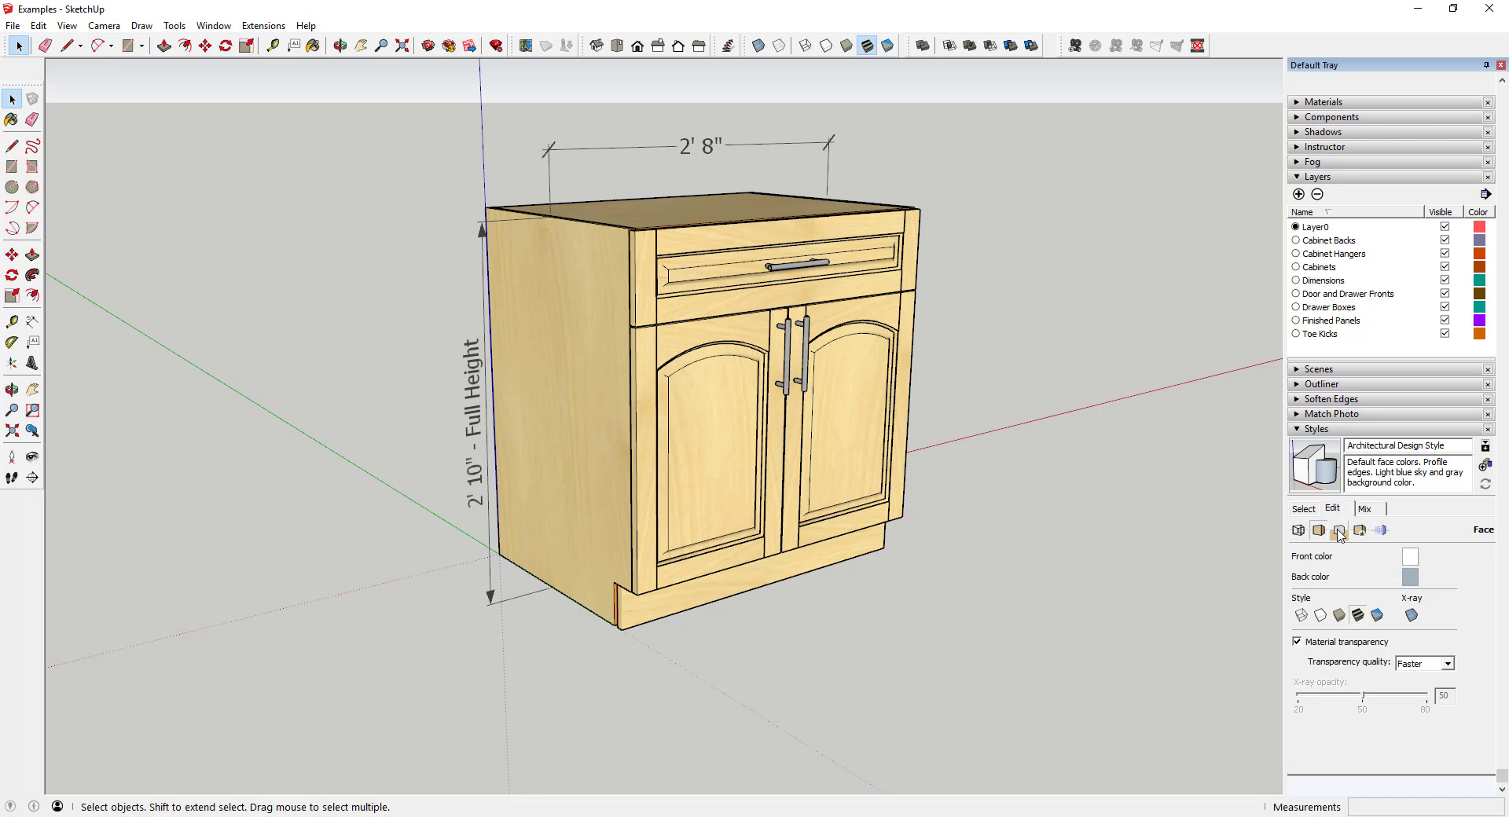
pyautogui.click(1339, 532)
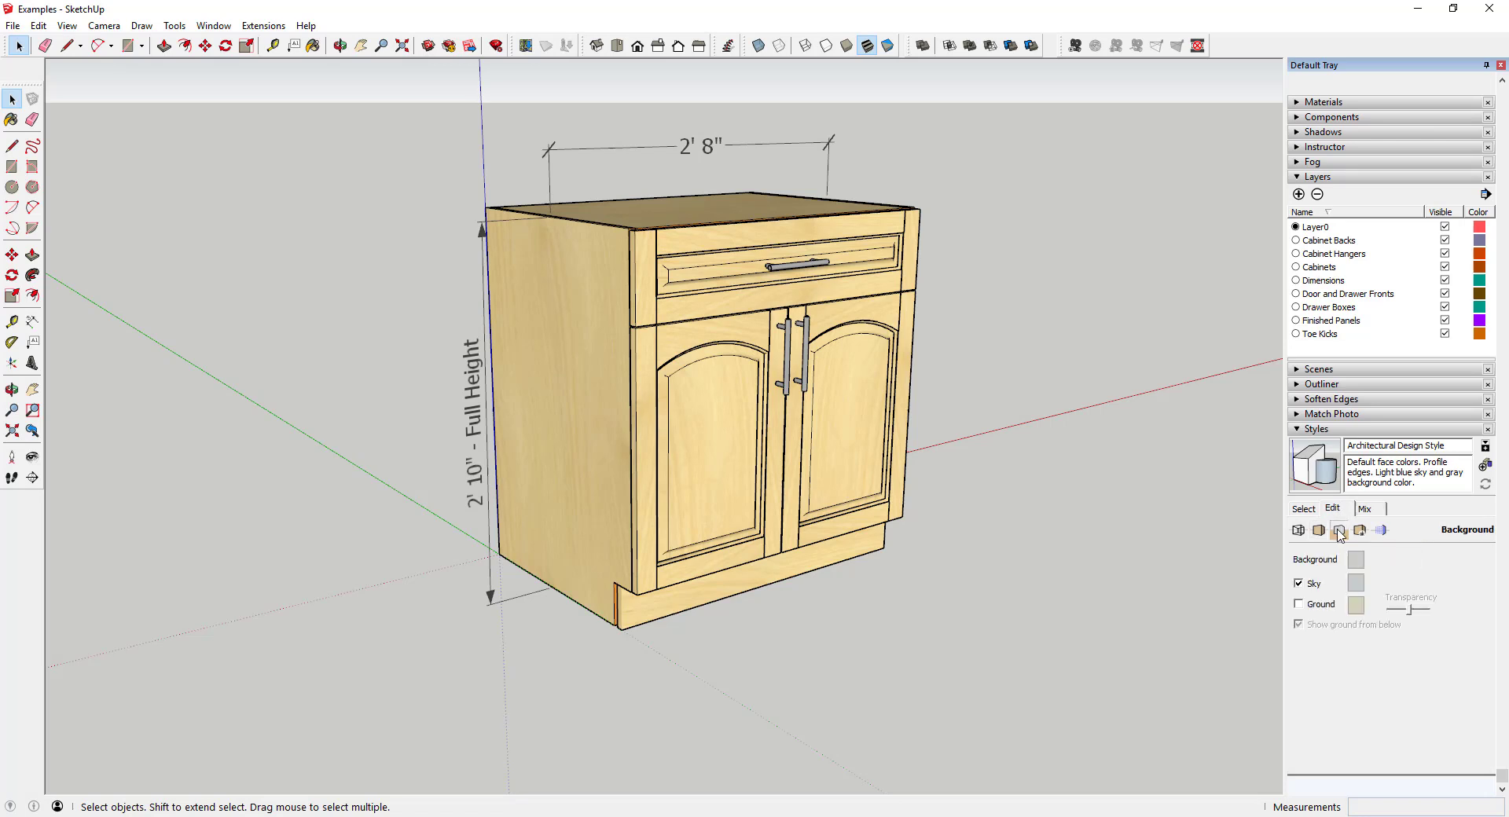
pyautogui.click(1314, 585)
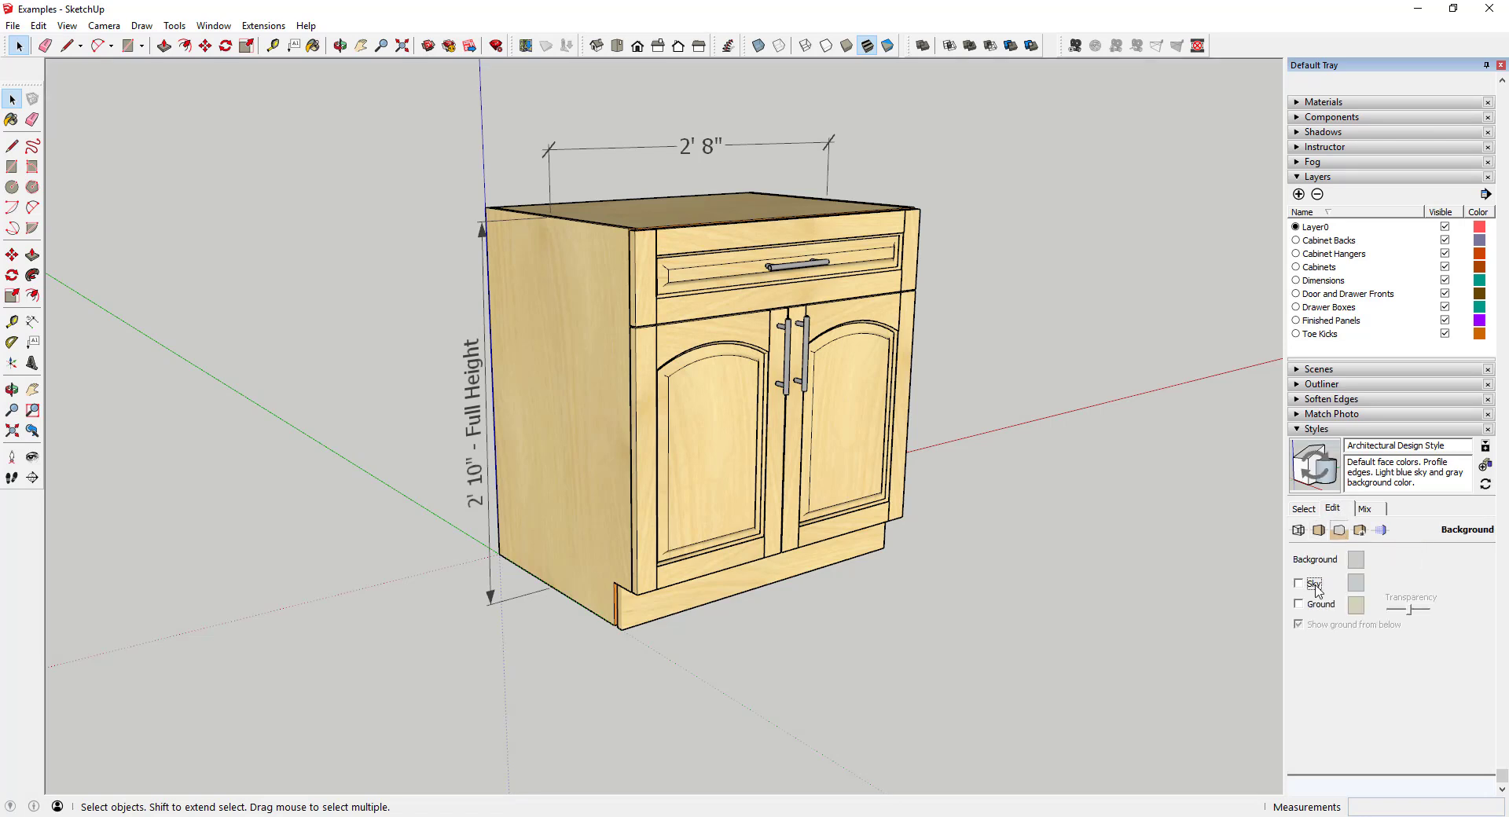
pyautogui.click(1355, 561)
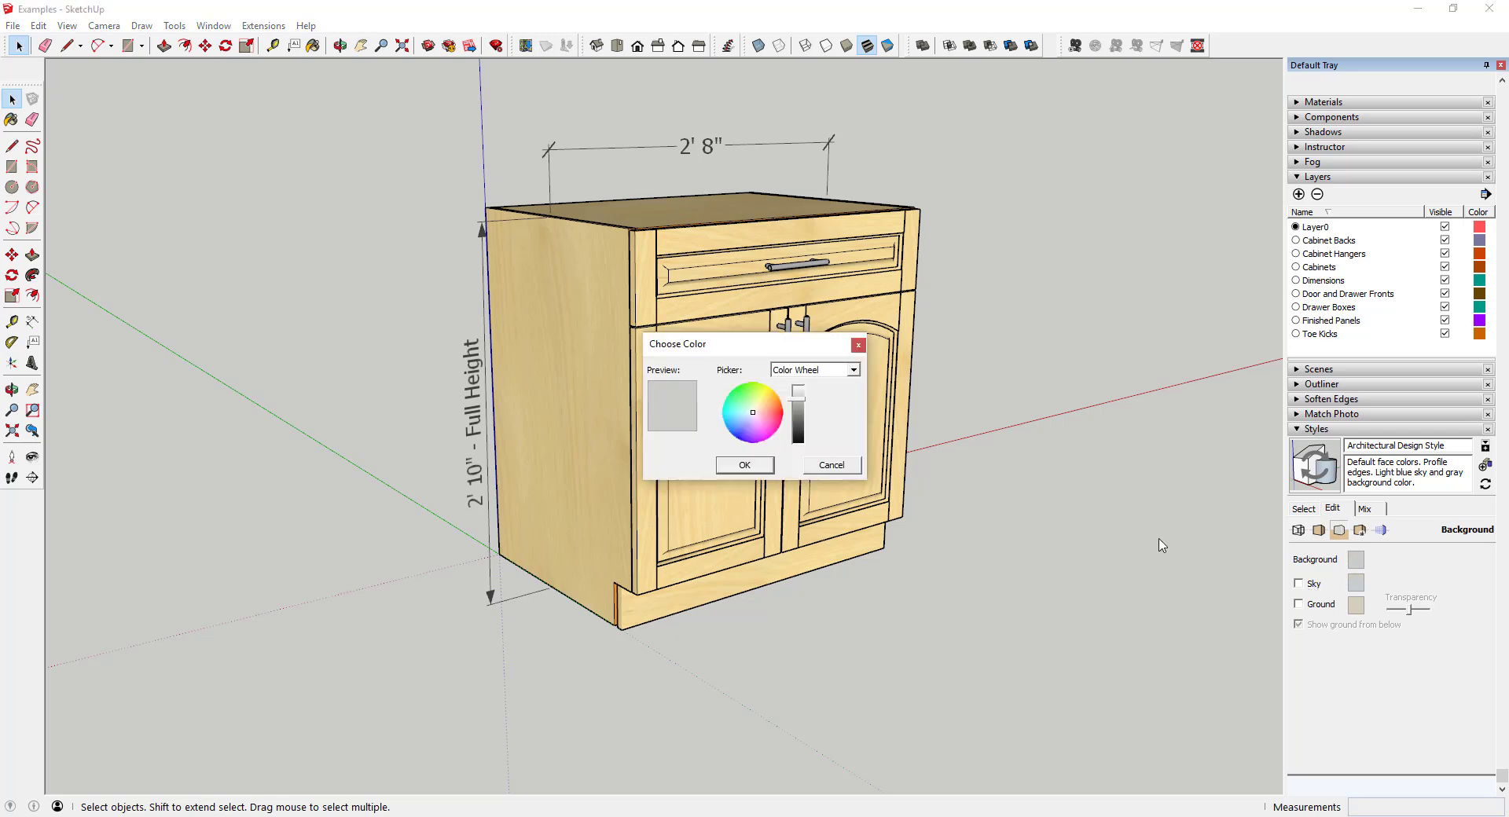
pyautogui.moveTo(799, 407); pyautogui.dragTo(799, 385)
pyautogui.click(760, 467)
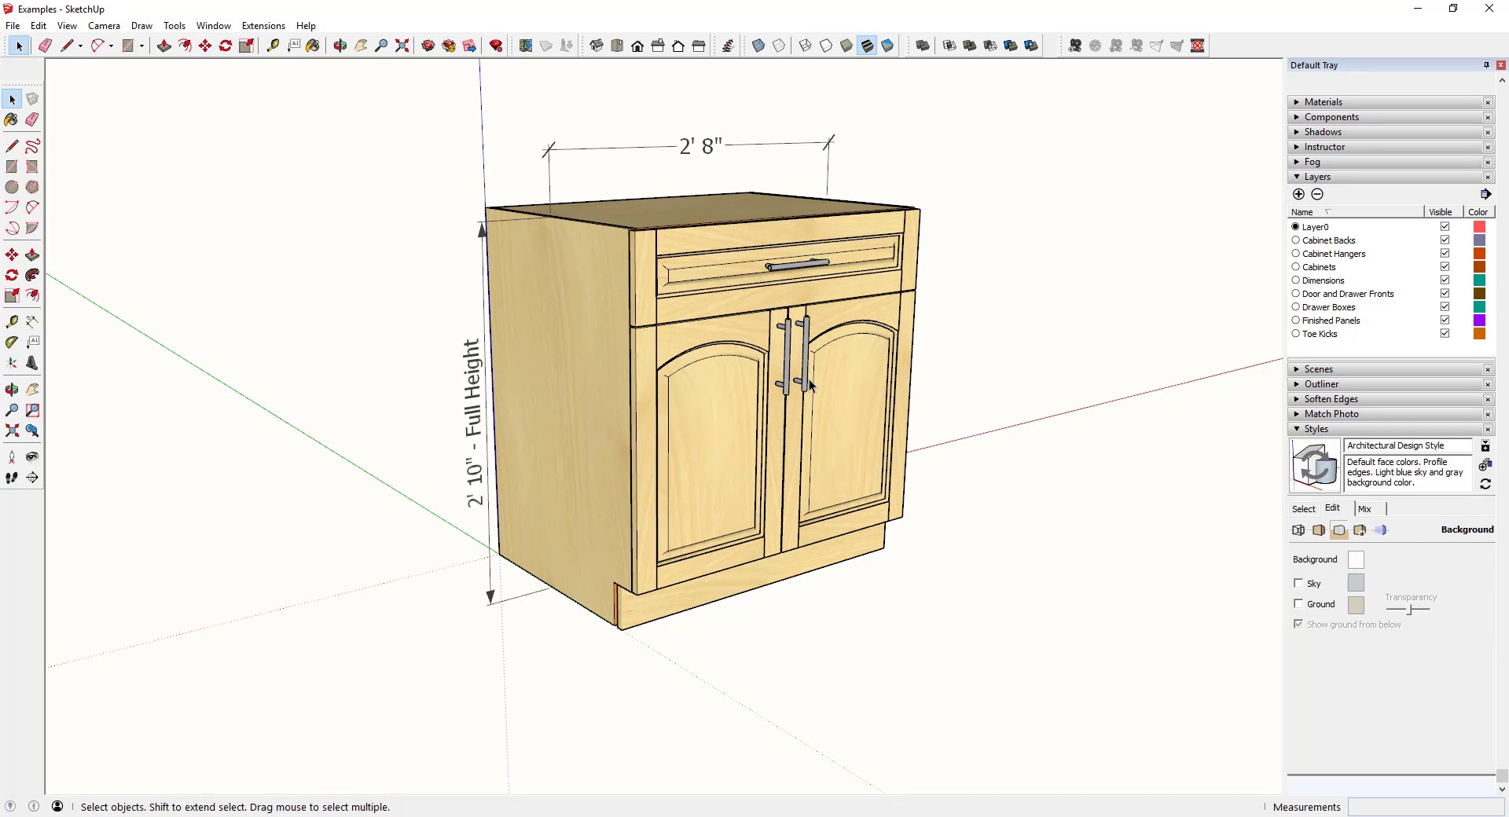
# Dimension the straight long edge of the separate curved, tapered piece beside the cabinet, offsetting the dimension outside the piece.
pyautogui.scroll(-2, 800, 382)
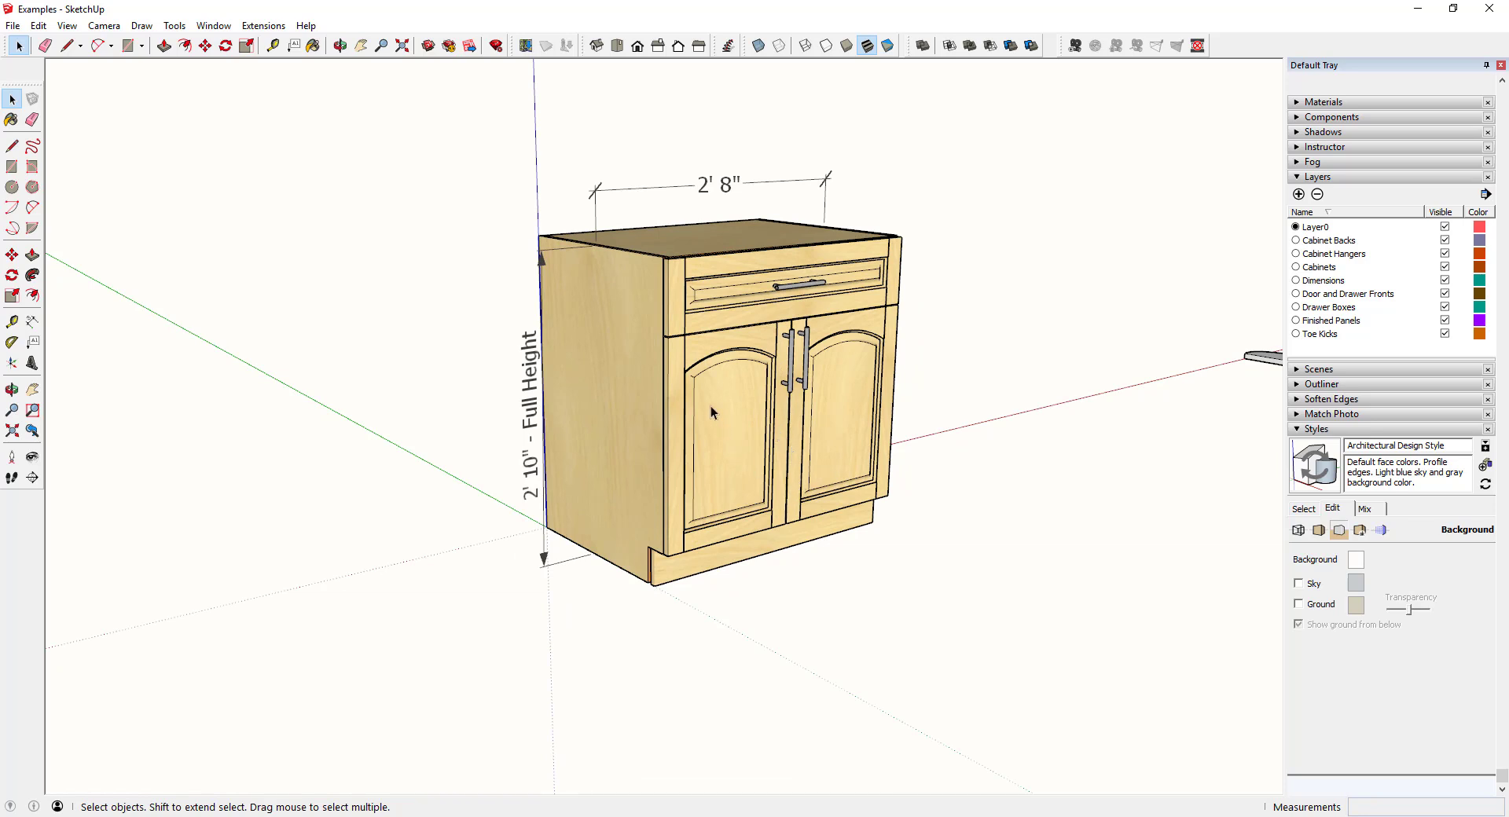
pyautogui.scroll(-3, 691, 409)
pyautogui.scroll(5, 1006, 385)
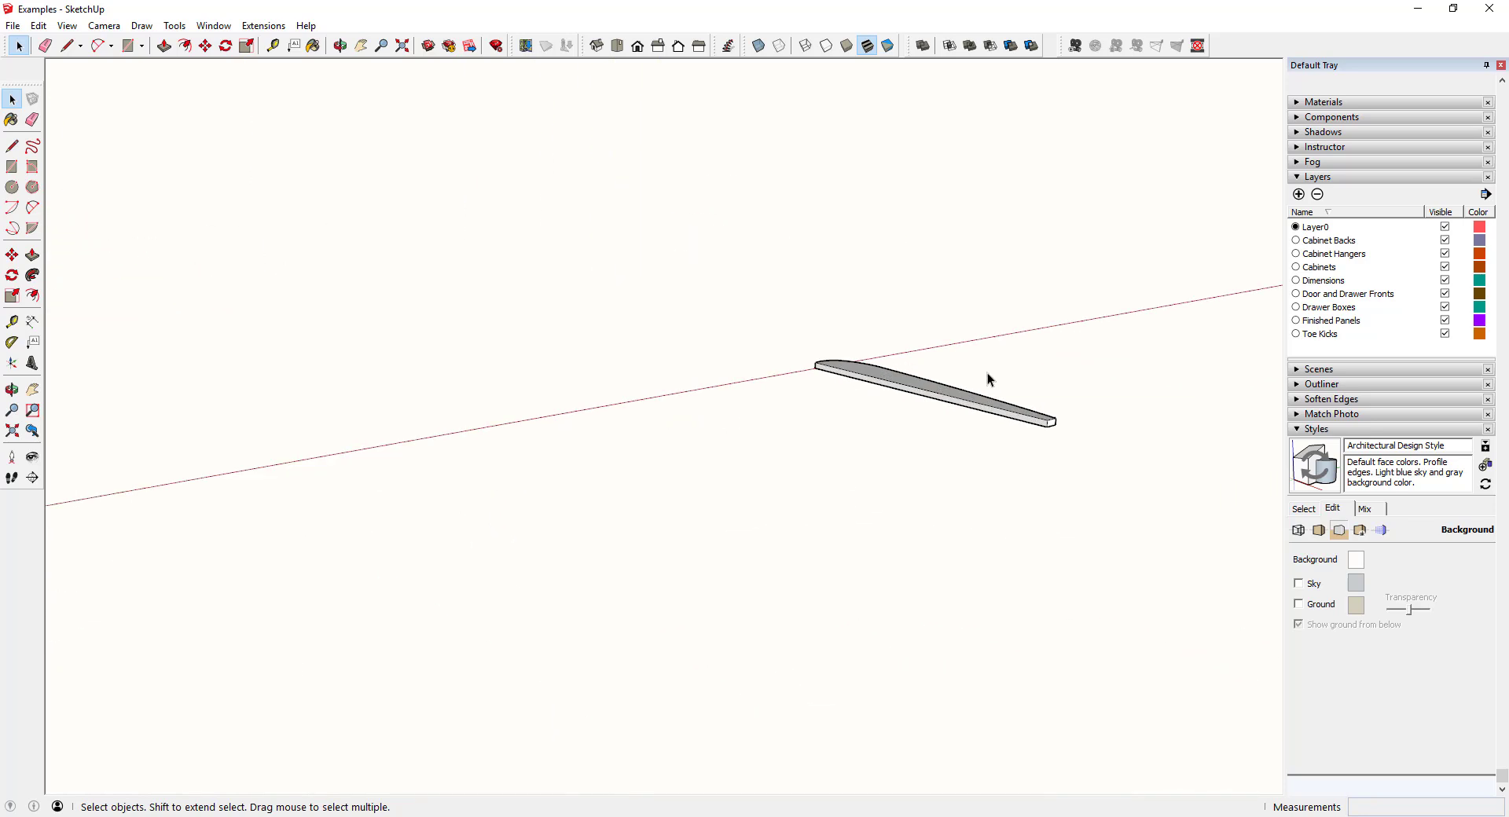
pyautogui.moveTo(987, 372); pyautogui.dragTo(609, 660, button='middle')
pyautogui.scroll(-3, 775, 407)
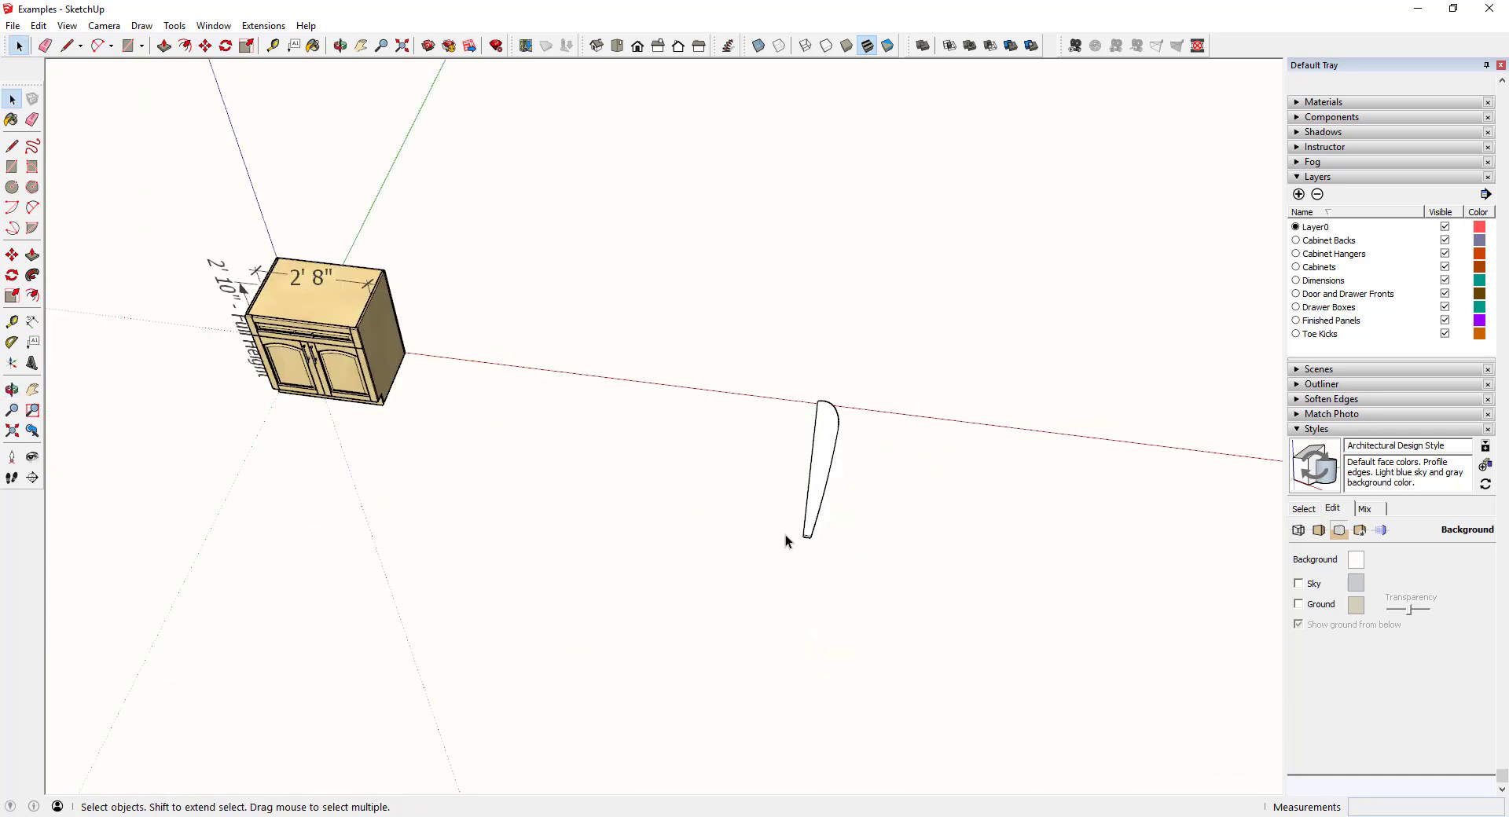
pyautogui.scroll(4, 833, 465)
pyautogui.click(814, 407)
pyautogui.scroll(-3, 801, 409)
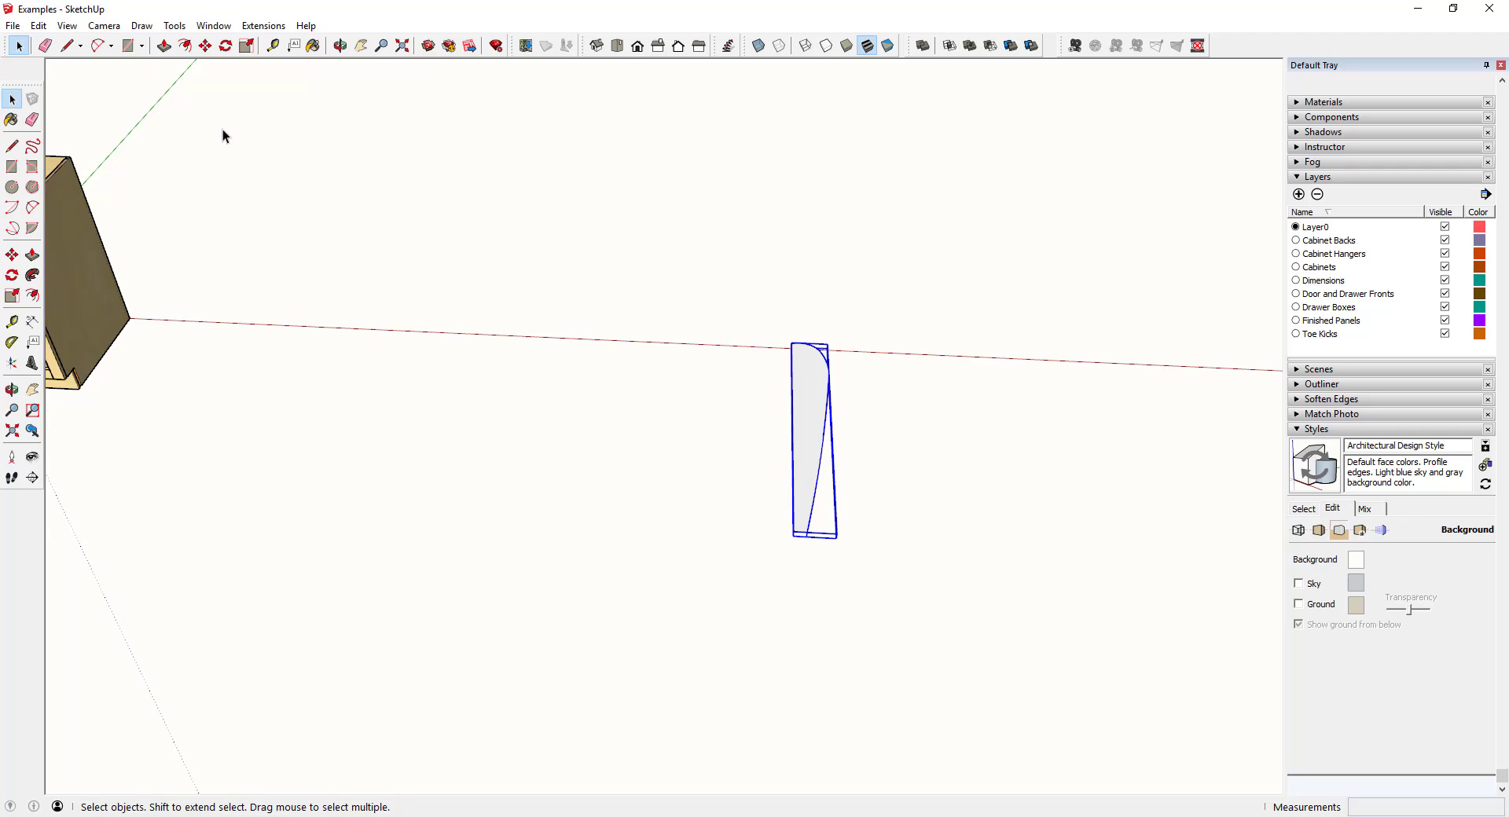
pyautogui.click(32, 321)
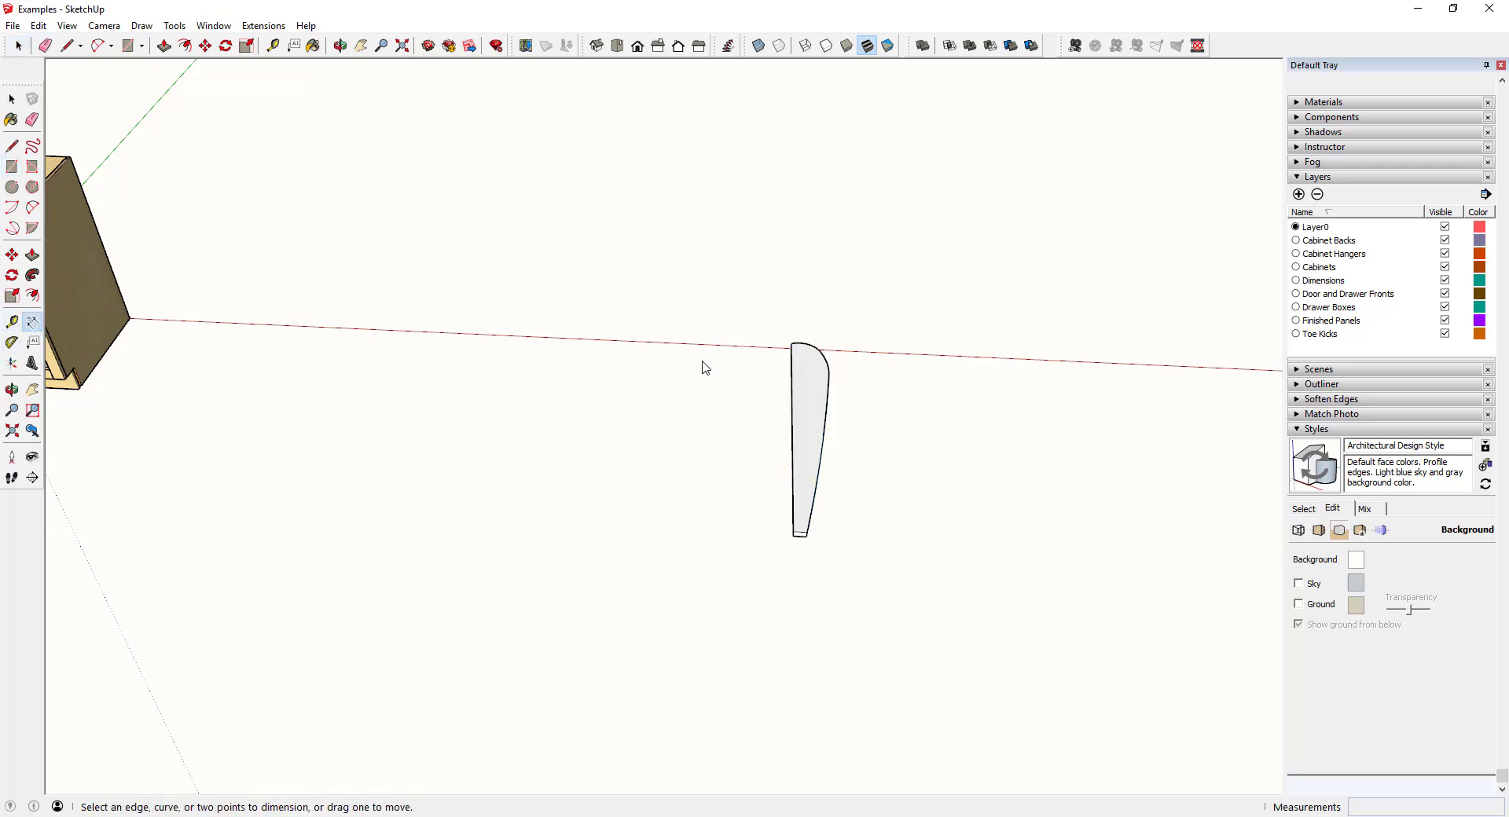
pyautogui.scroll(3, 813, 355)
pyautogui.moveTo(771, 350)
pyautogui.mouseDown(button='middle')
pyautogui.moveTo(916, 252)
pyautogui.moveTo(754, 340)
pyautogui.mouseUp(button='middle')
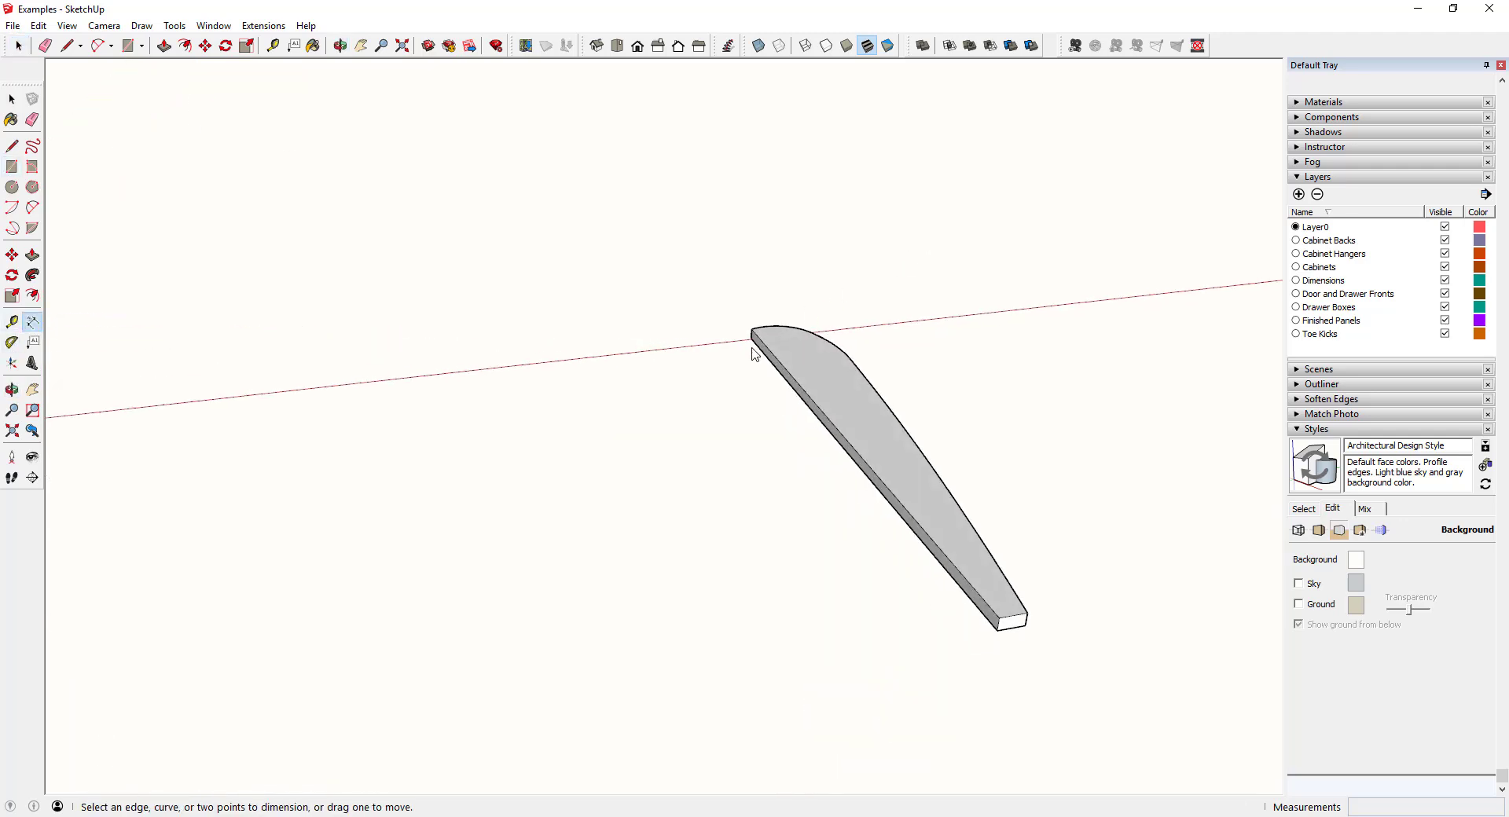
pyautogui.click(751, 340)
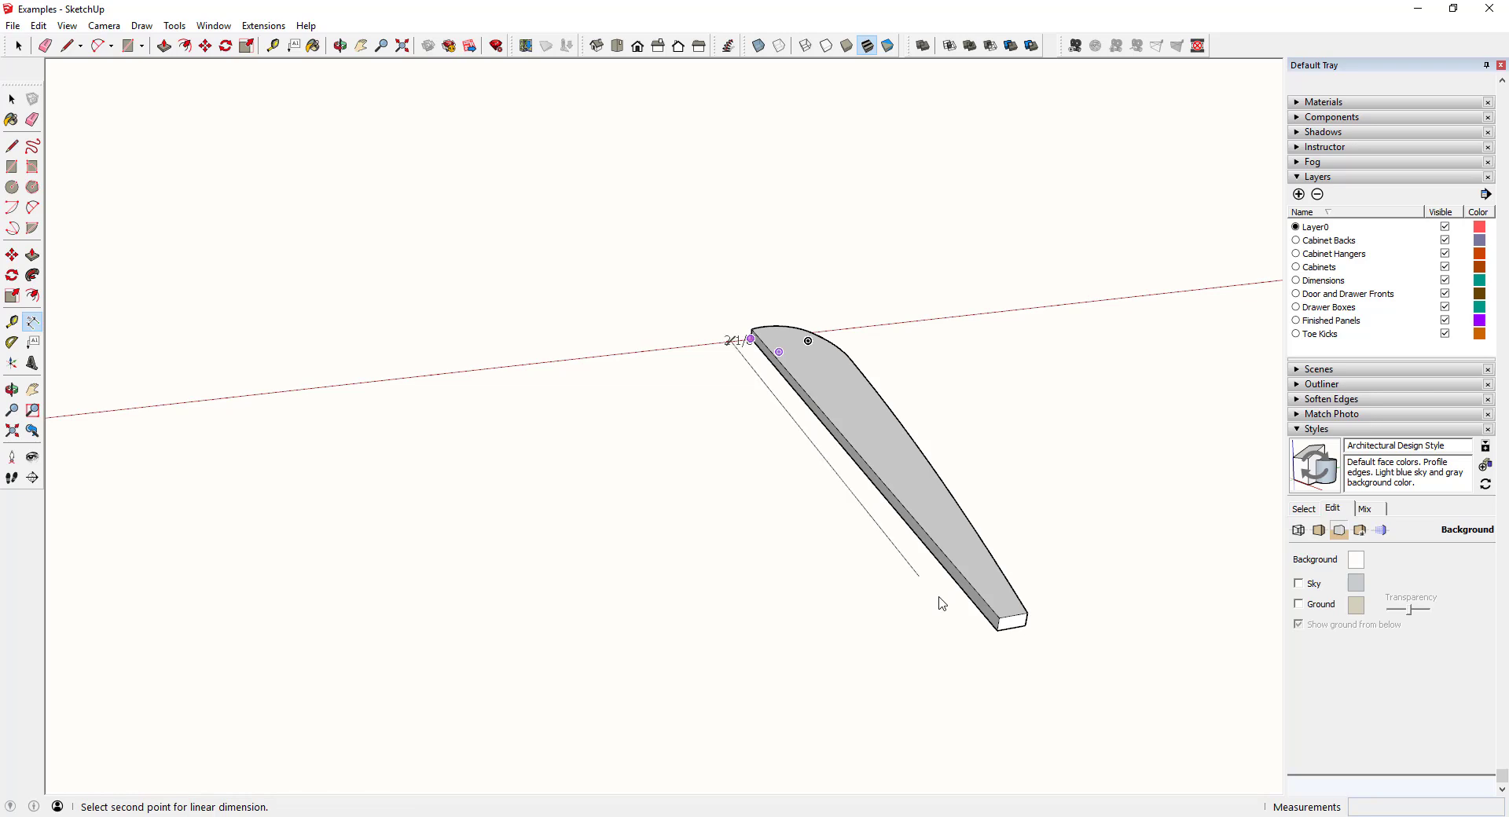
pyautogui.click(997, 630)
pyautogui.click(920, 637)
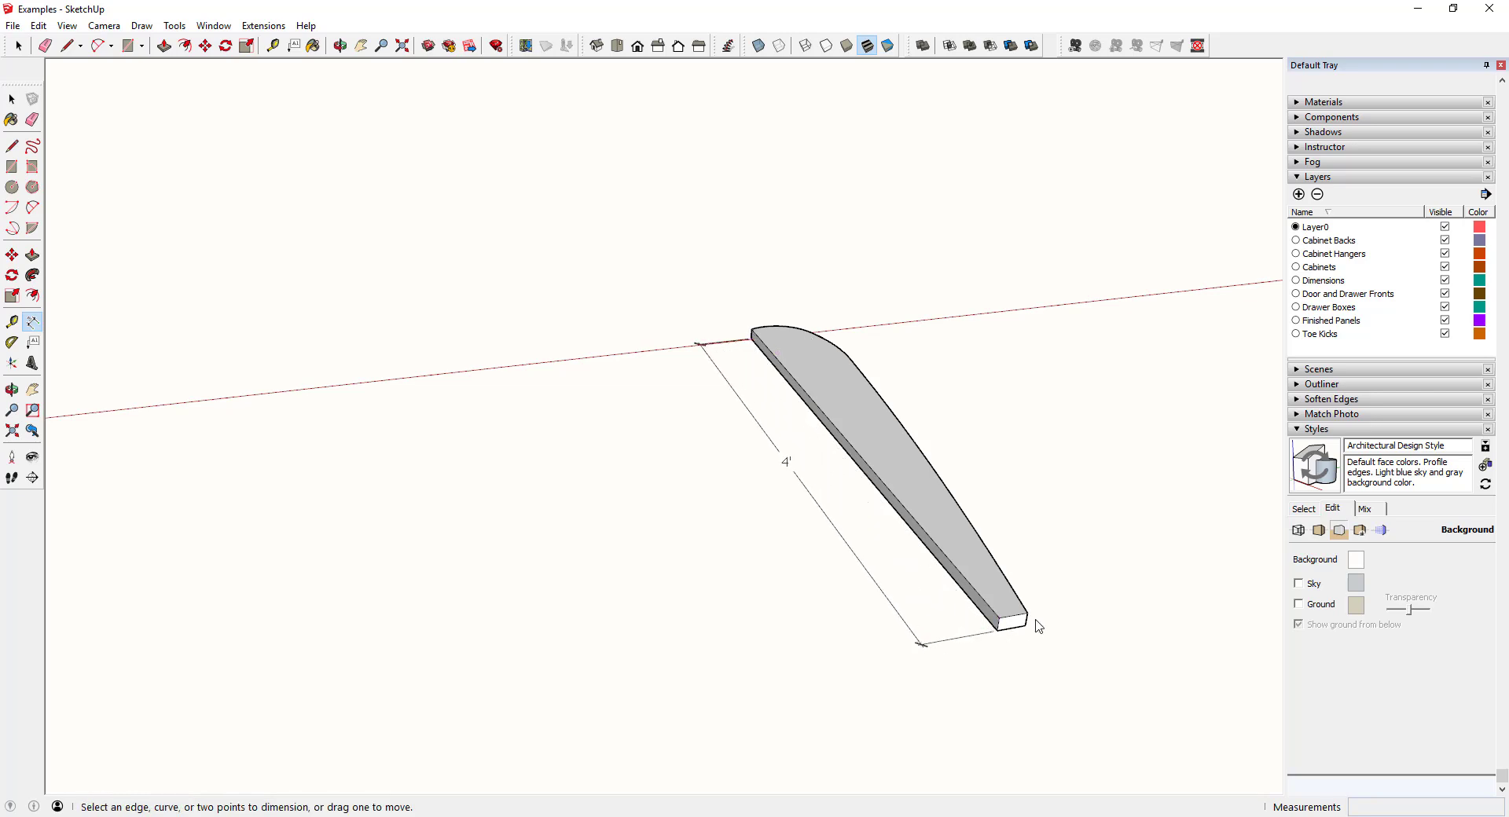
pyautogui.moveTo(1037, 625); pyautogui.dragTo(906, 408, button='middle')
pyautogui.click(992, 636)
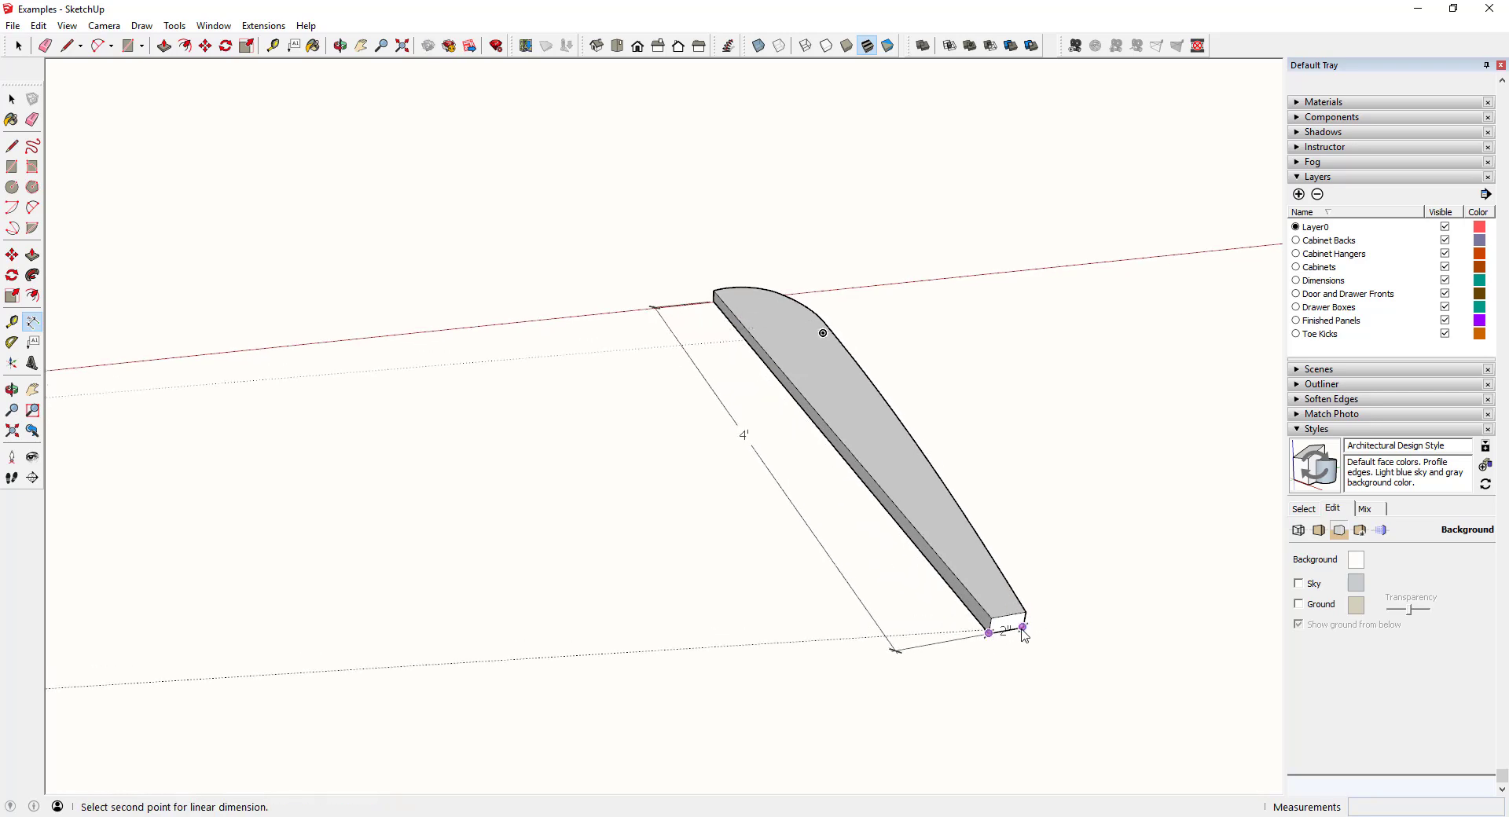
pyautogui.click(1024, 629)
pyautogui.press('space')
# Show the curved piece in the standard Top view, framing its full outline and length dimension.
pyautogui.moveTo(1054, 680); pyautogui.dragTo(798, 553, button='middle')
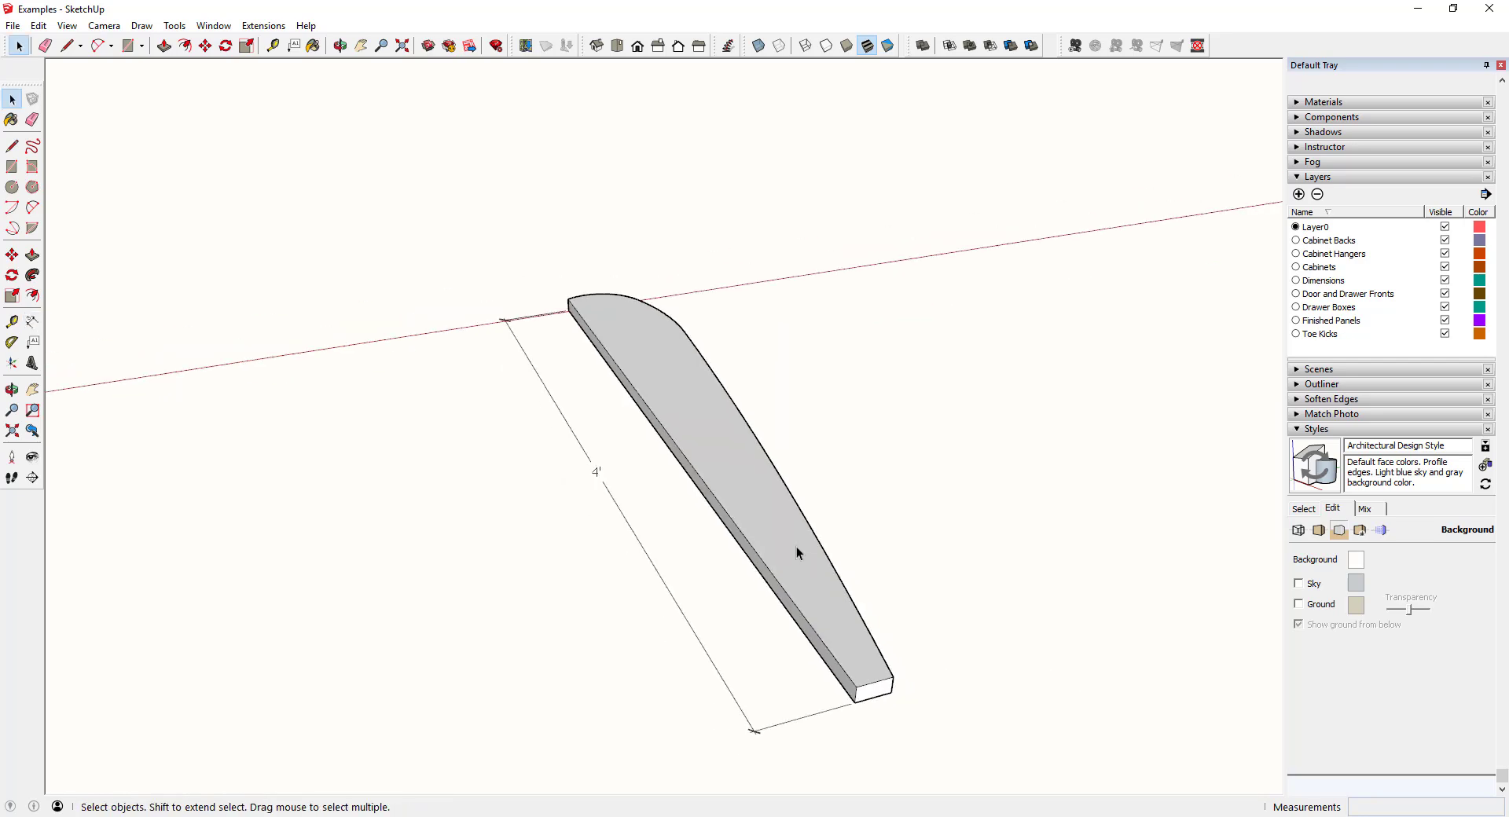
pyautogui.moveTo(846, 749); pyautogui.dragTo(606, 327, button='middle')
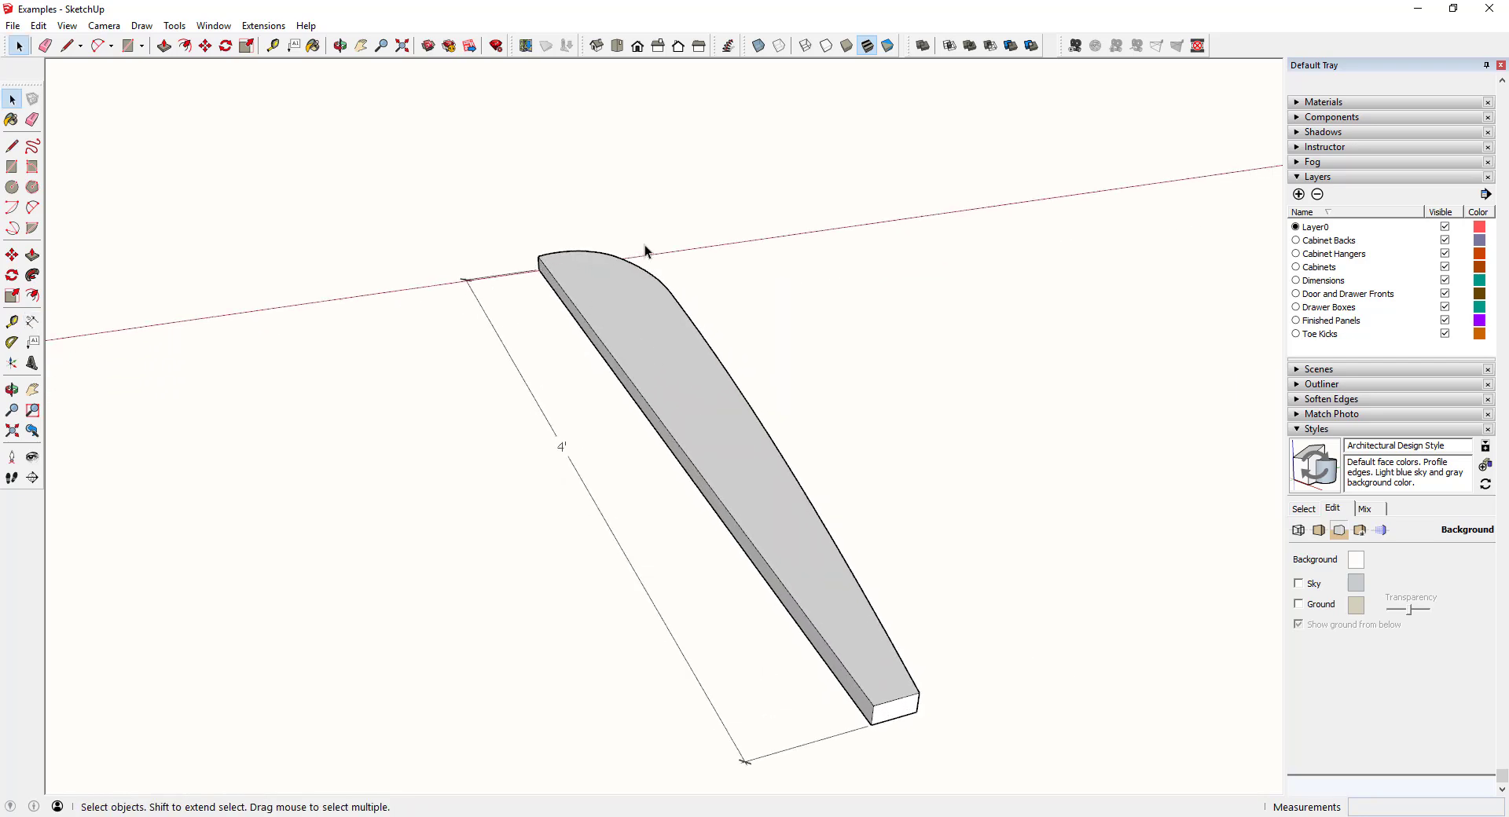
pyautogui.moveTo(798, 492); pyautogui.dragTo(682, 327, button='middle')
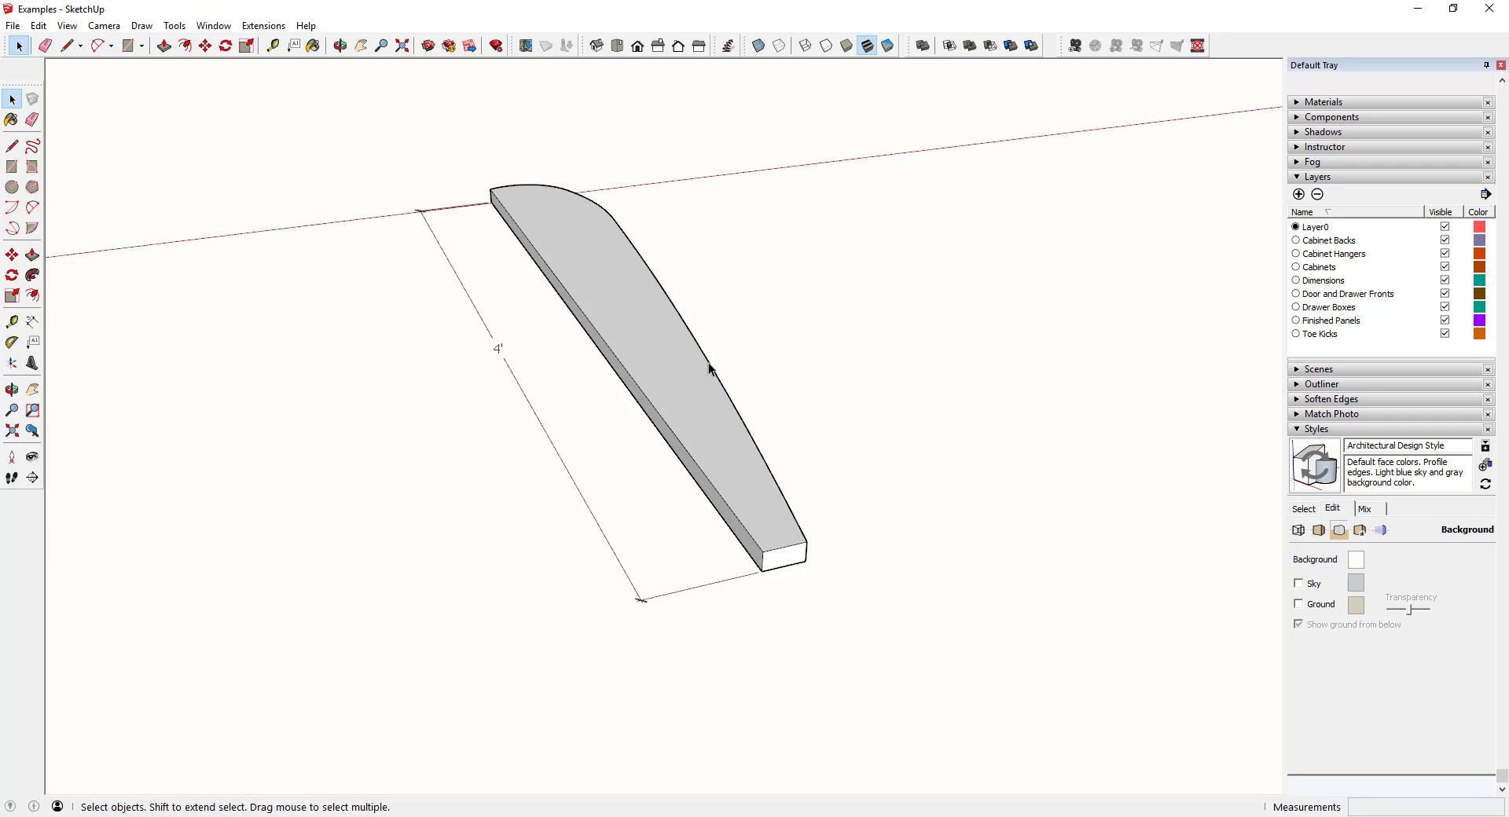
pyautogui.scroll(-6, 662, 360)
pyautogui.scroll(7, 646, 352)
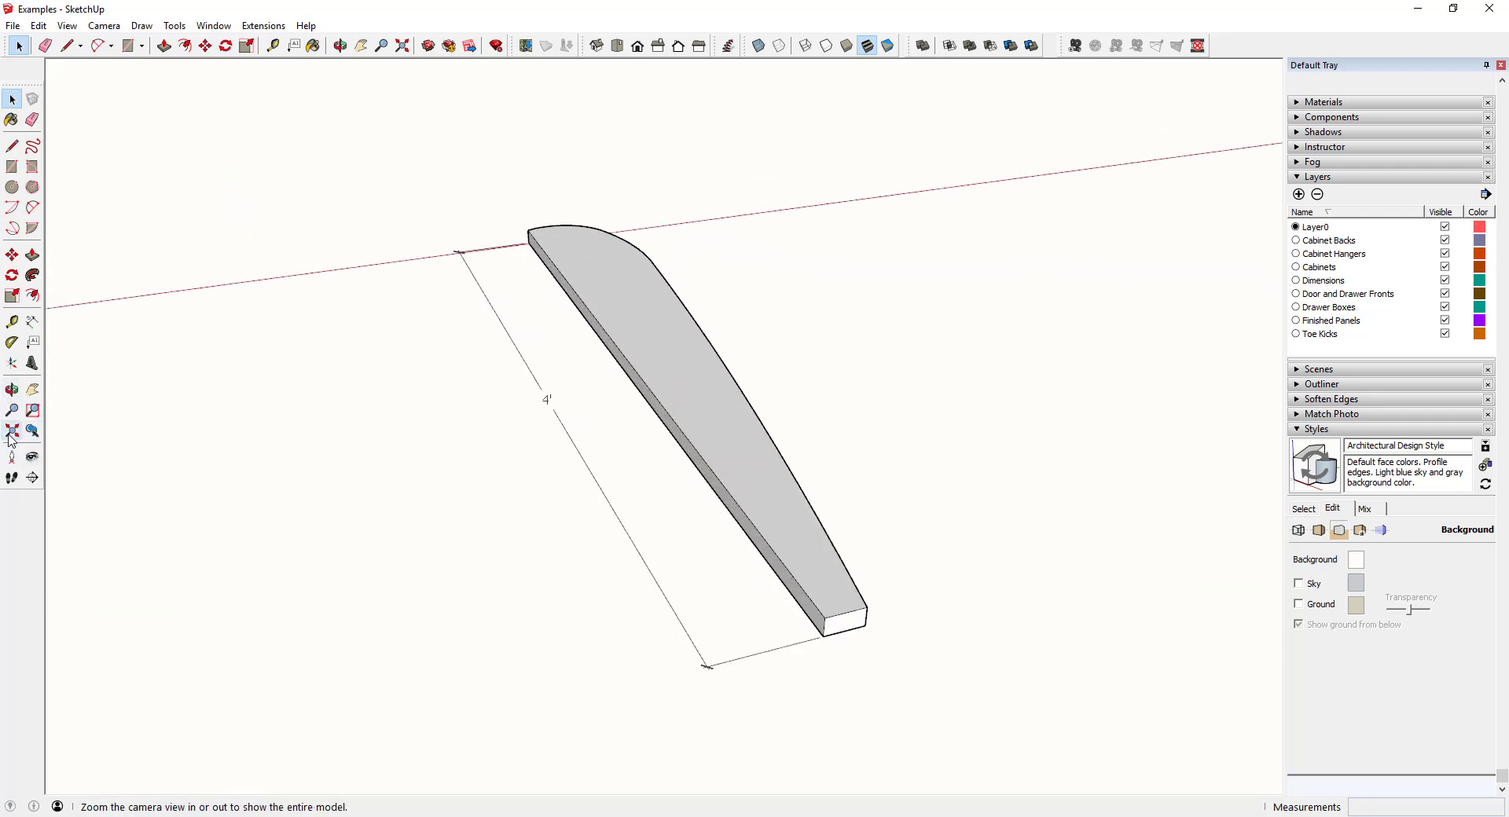
pyautogui.click(616, 46)
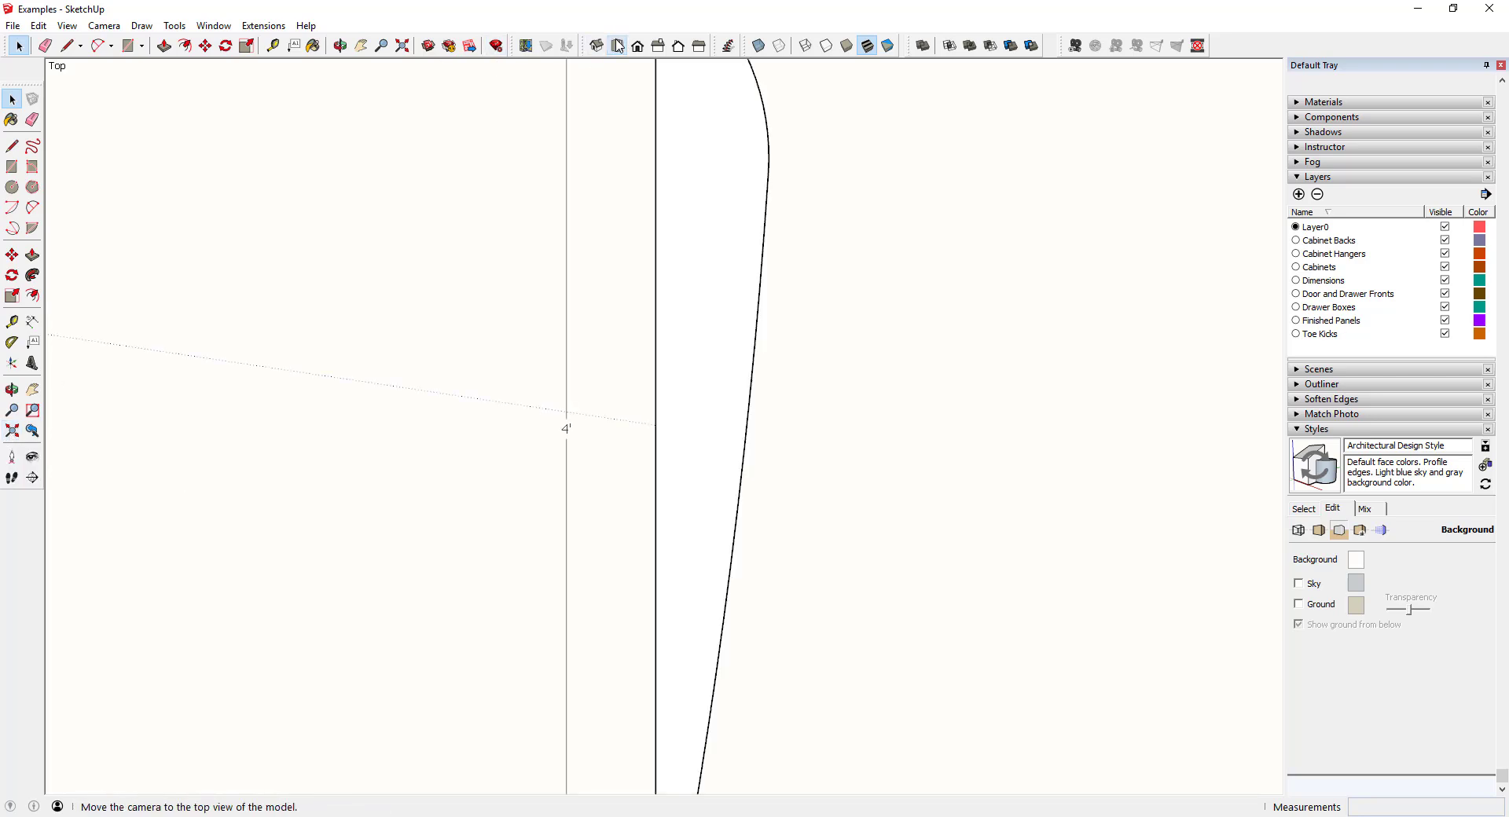
pyautogui.scroll(-2, 704, 311)
pyautogui.scroll(1, 704, 298)
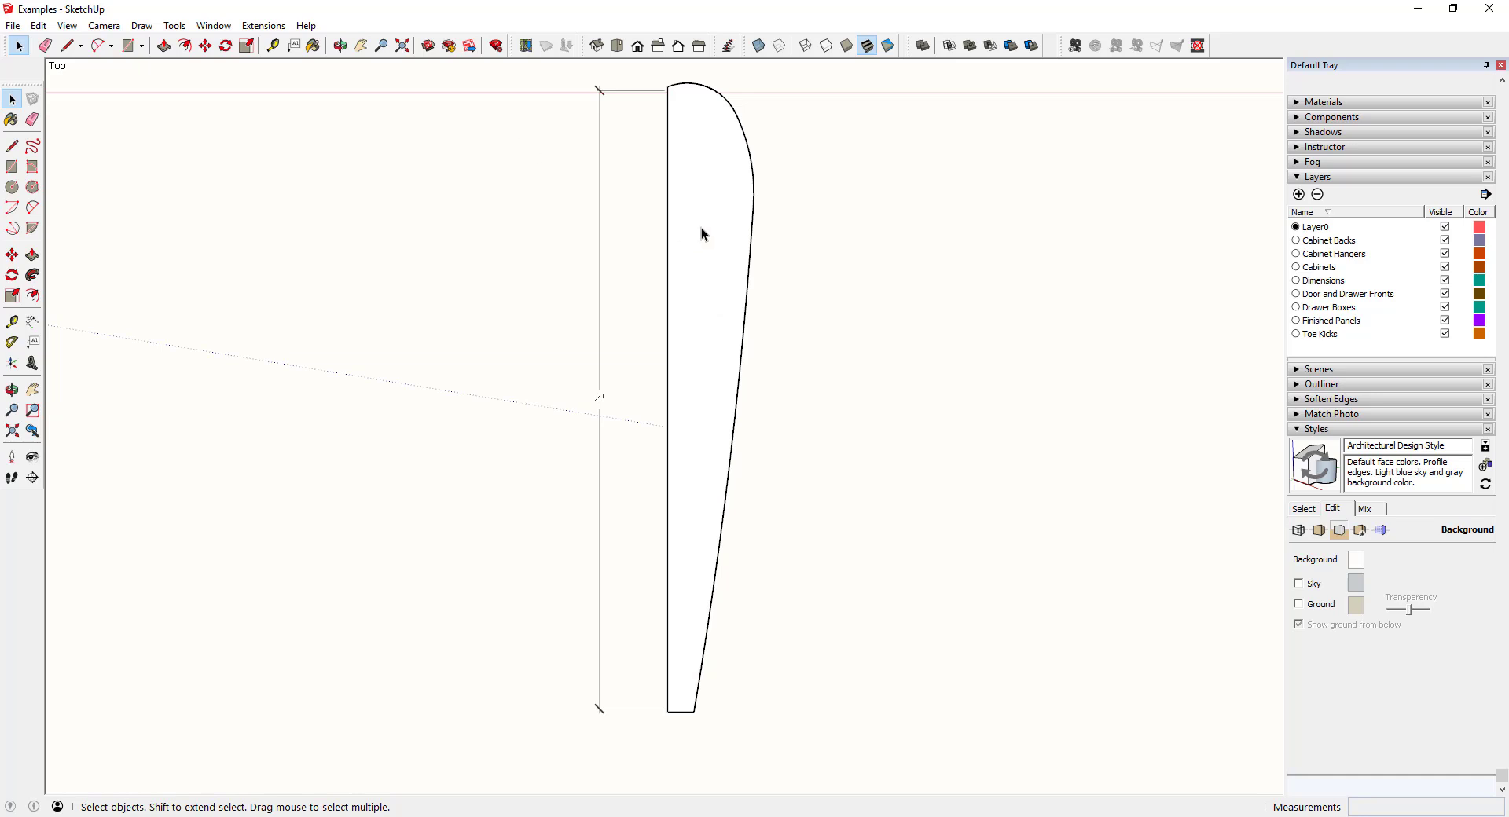
# Hide the cabinet component and zoom to the extents of the remaining curved piece with its dimension.
pyautogui.click(11, 433)
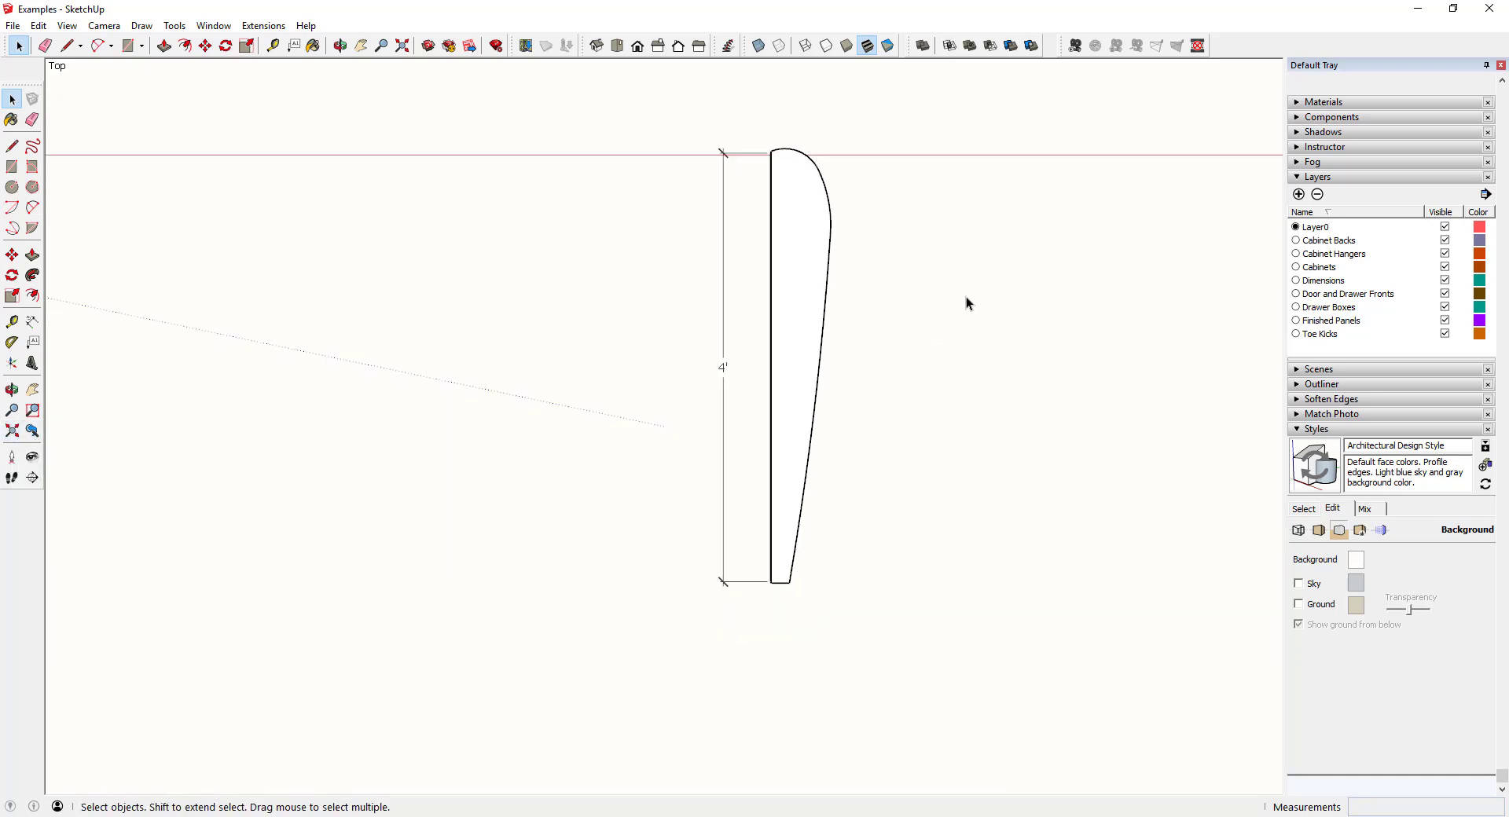
pyautogui.click(605, 277)
pyautogui.rightClick(603, 271)
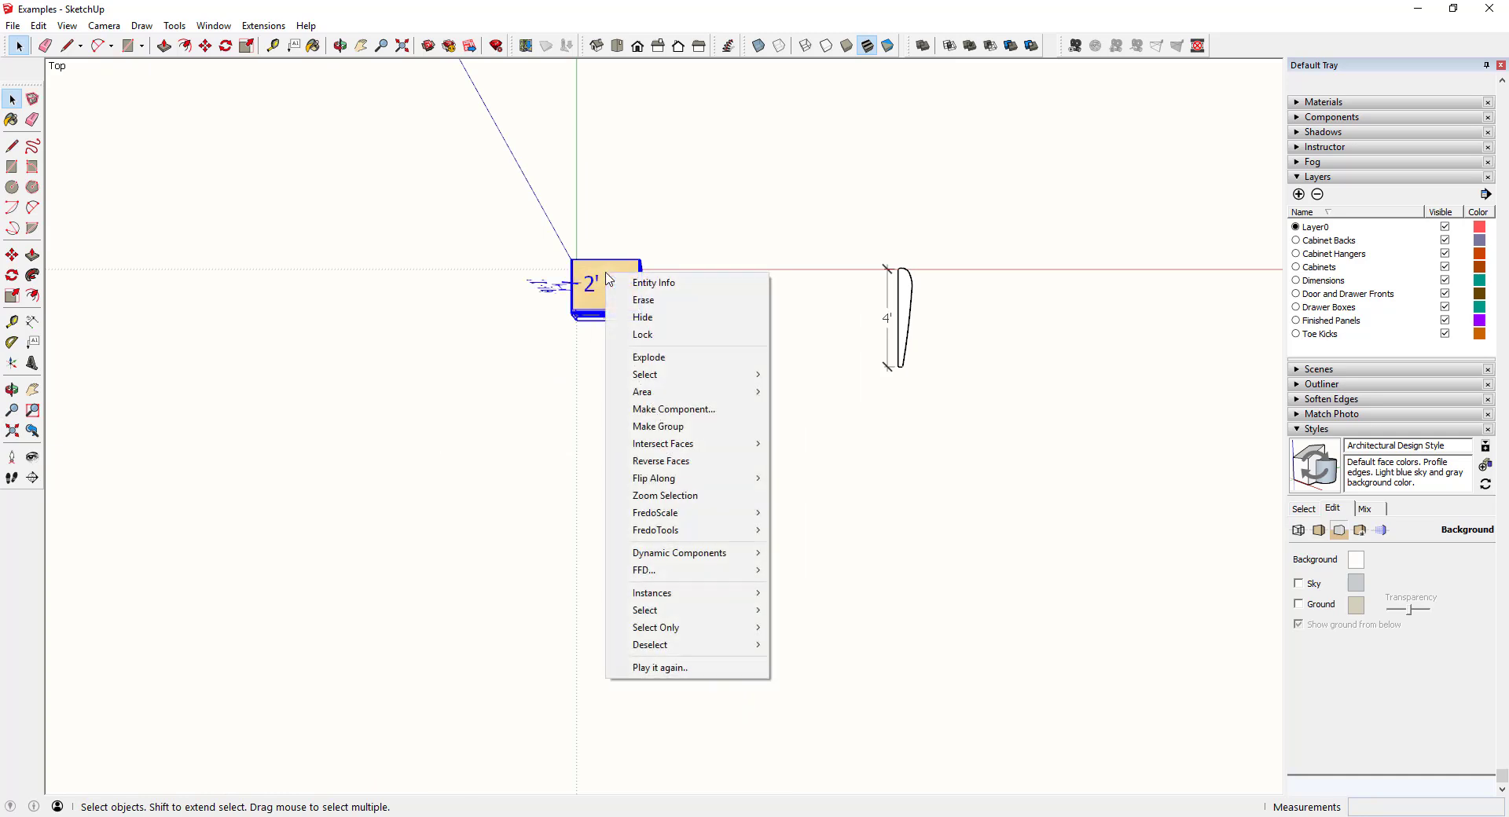
pyautogui.click(644, 316)
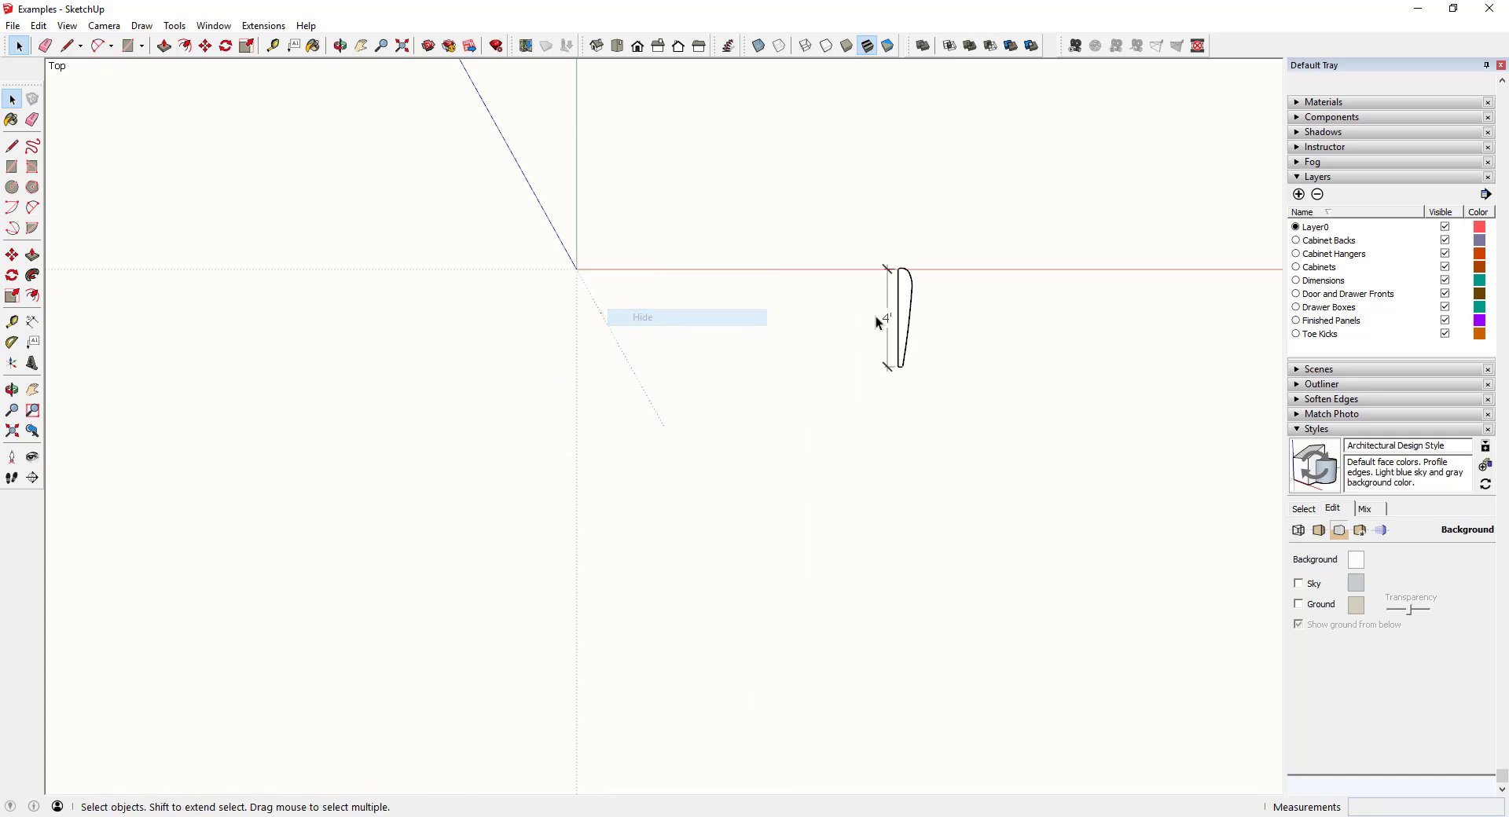
pyautogui.click(11, 431)
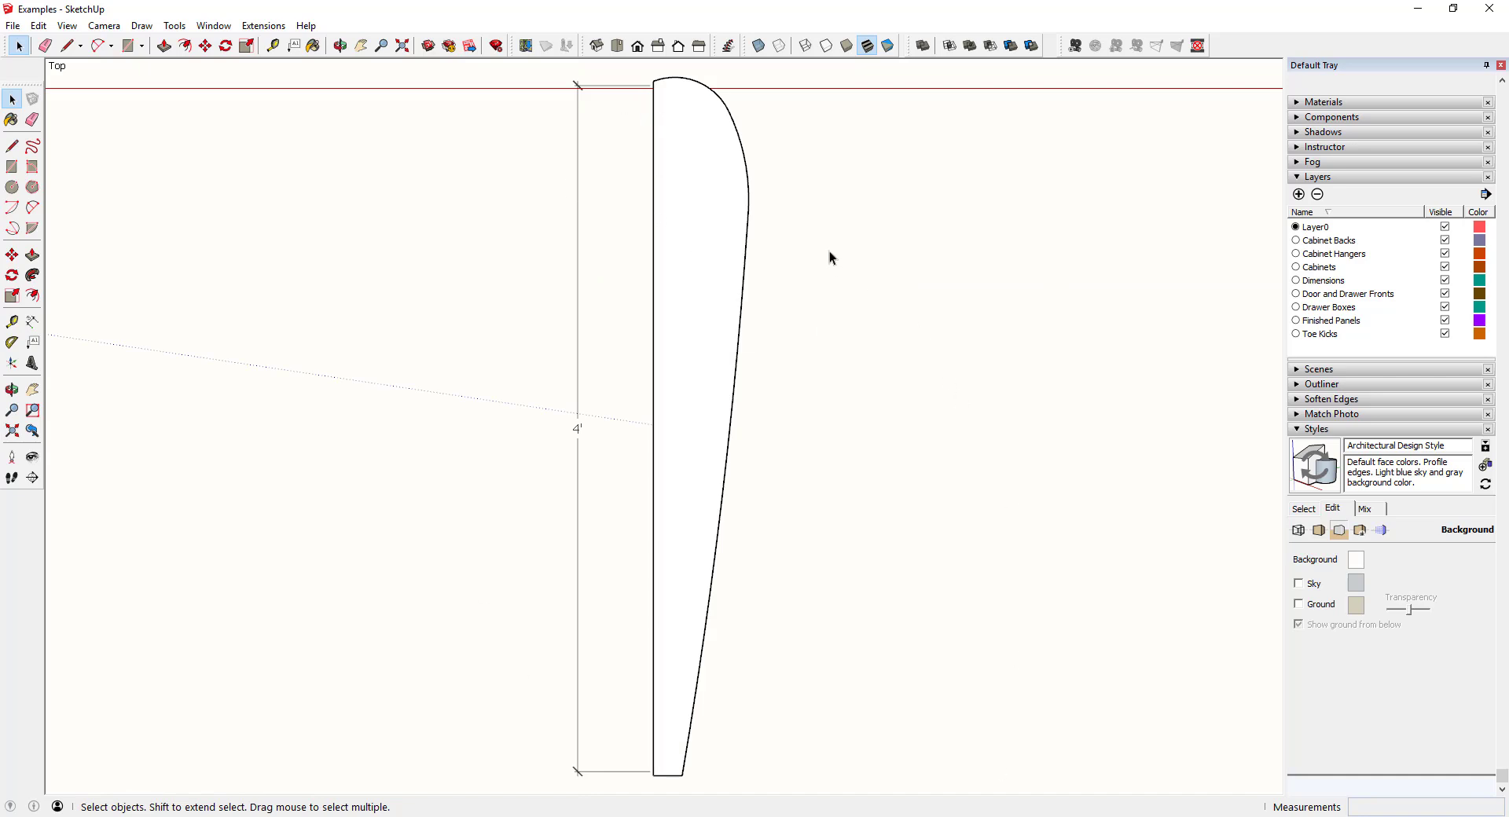
pyautogui.click(402, 46)
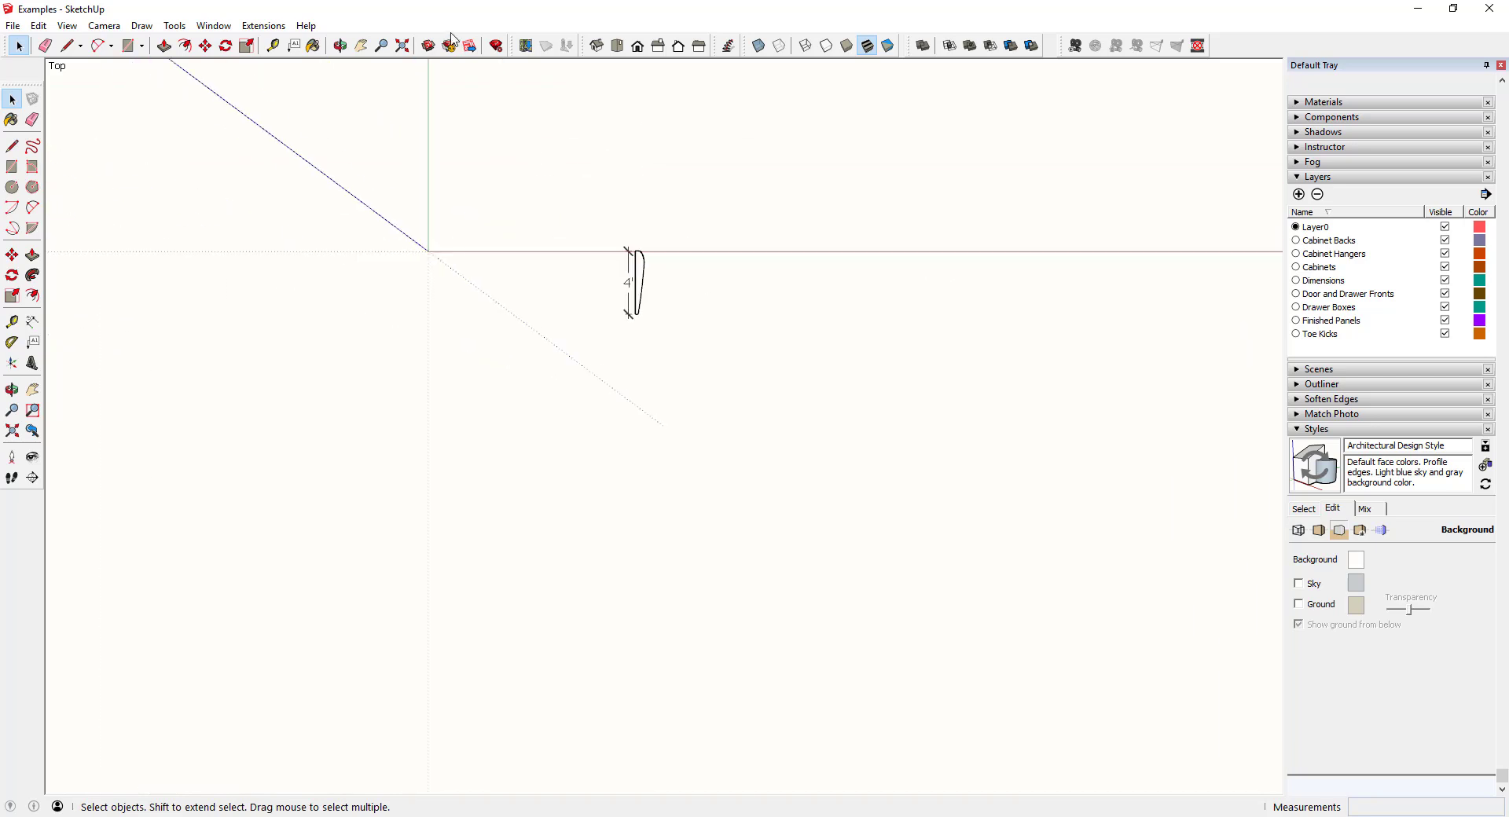
pyautogui.click(402, 46)
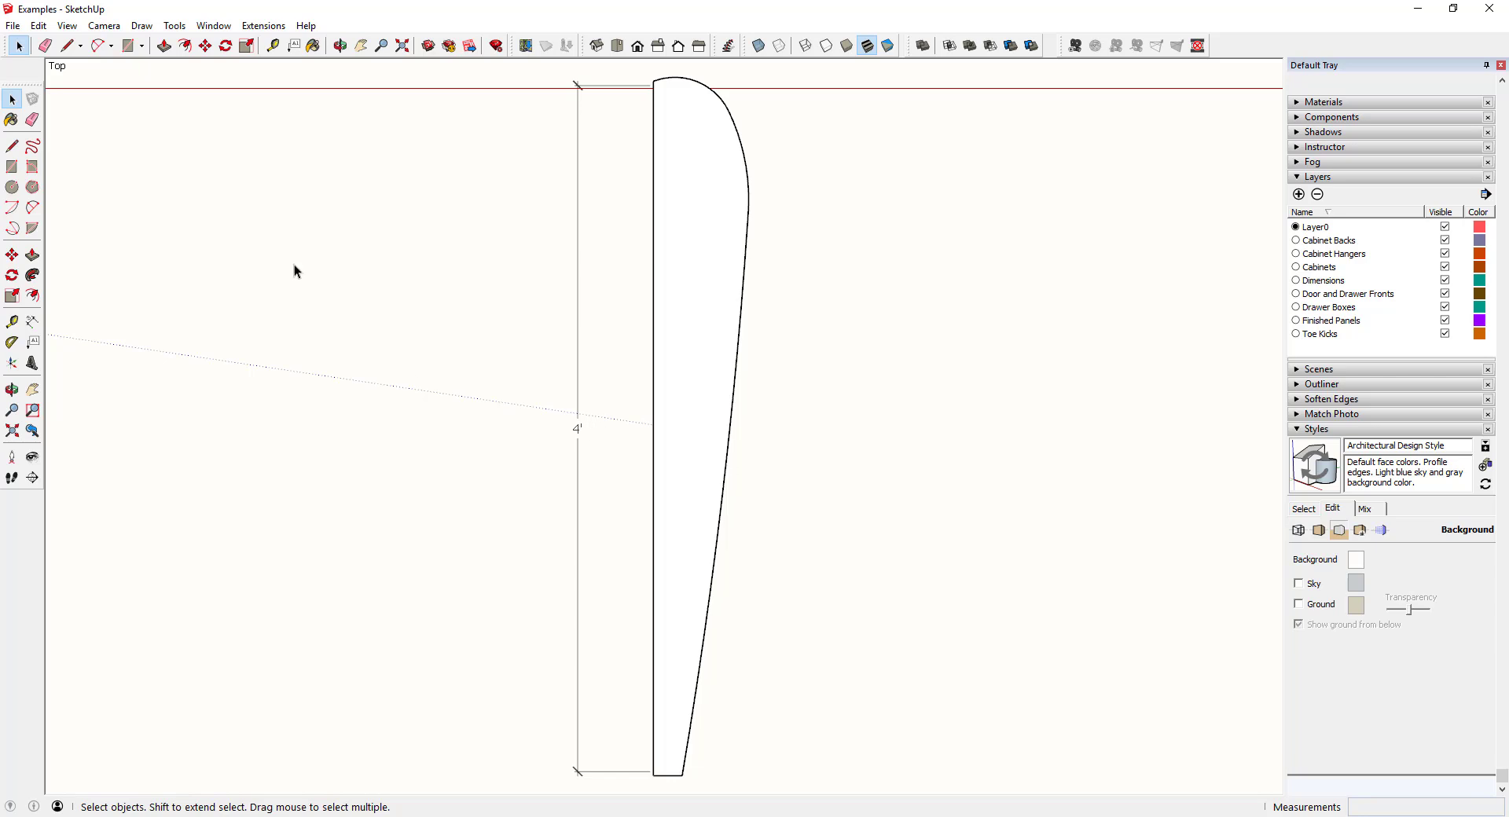
pyautogui.click(105, 27)
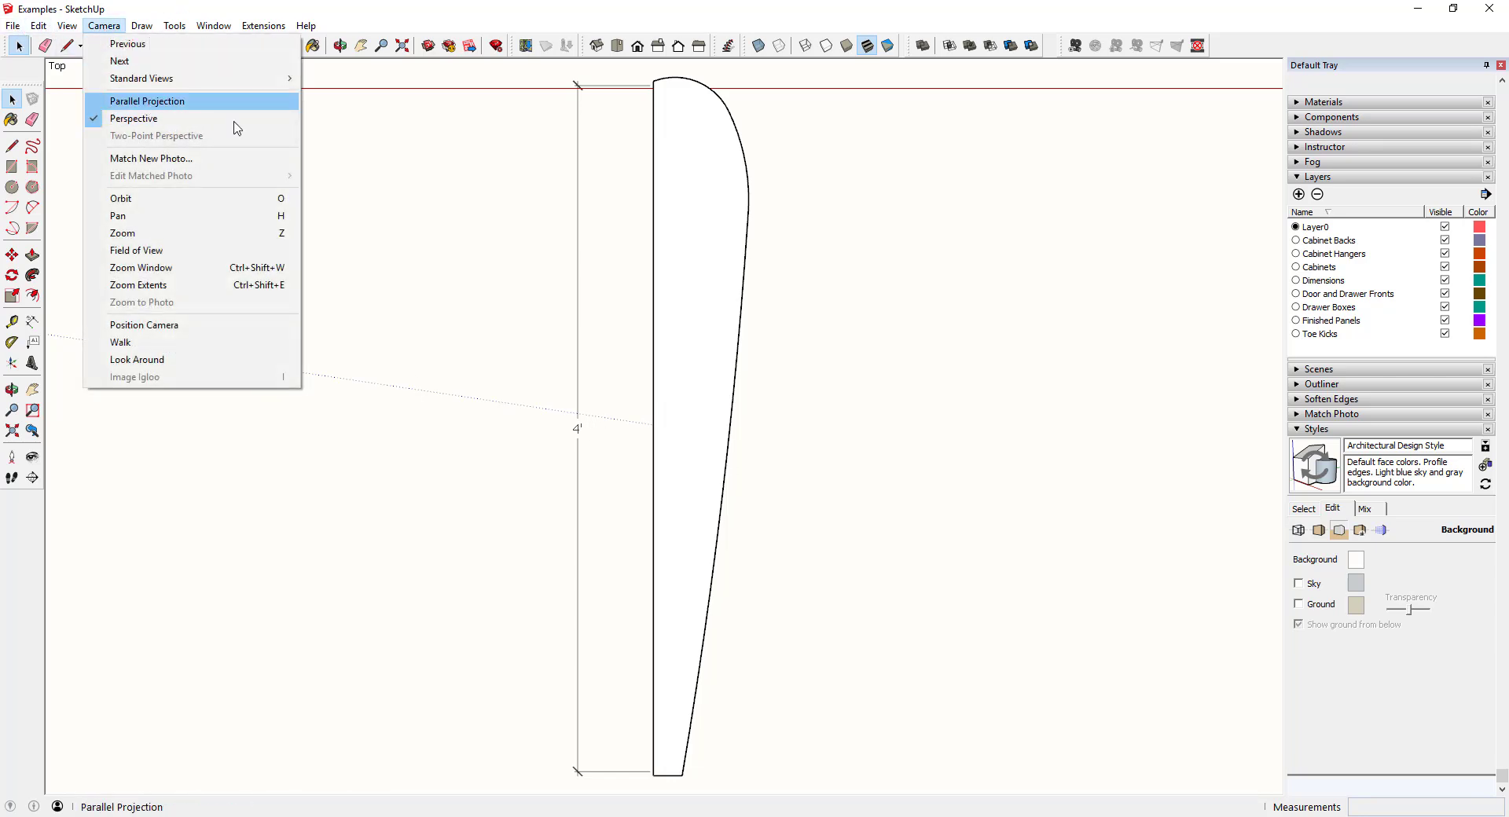
pyautogui.click(448, 225)
# Preview the print of the curved piece with Fit to page turned off, and close the preview.
pyautogui.click(12, 25)
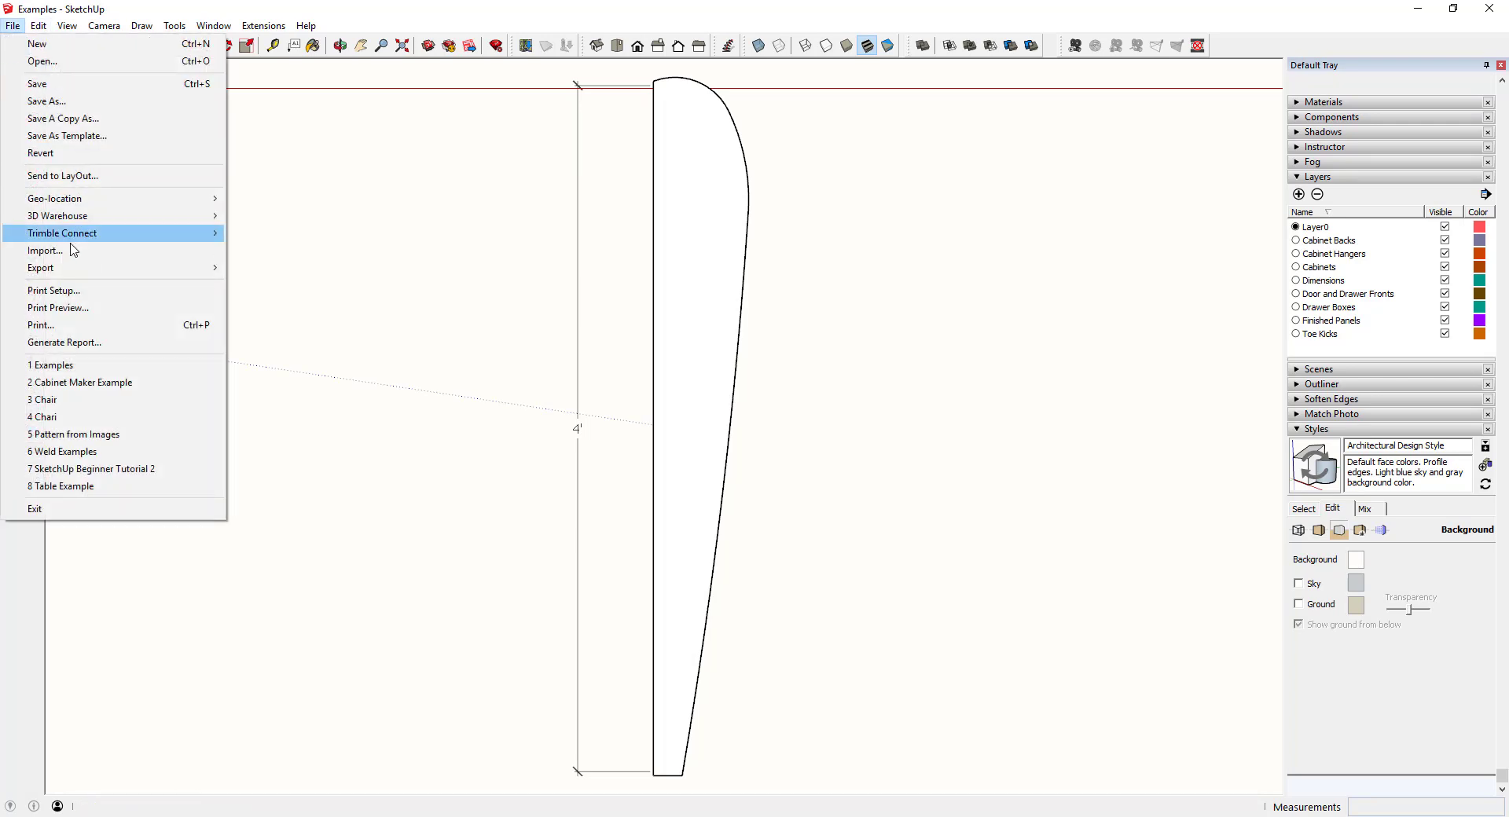
pyautogui.click(54, 309)
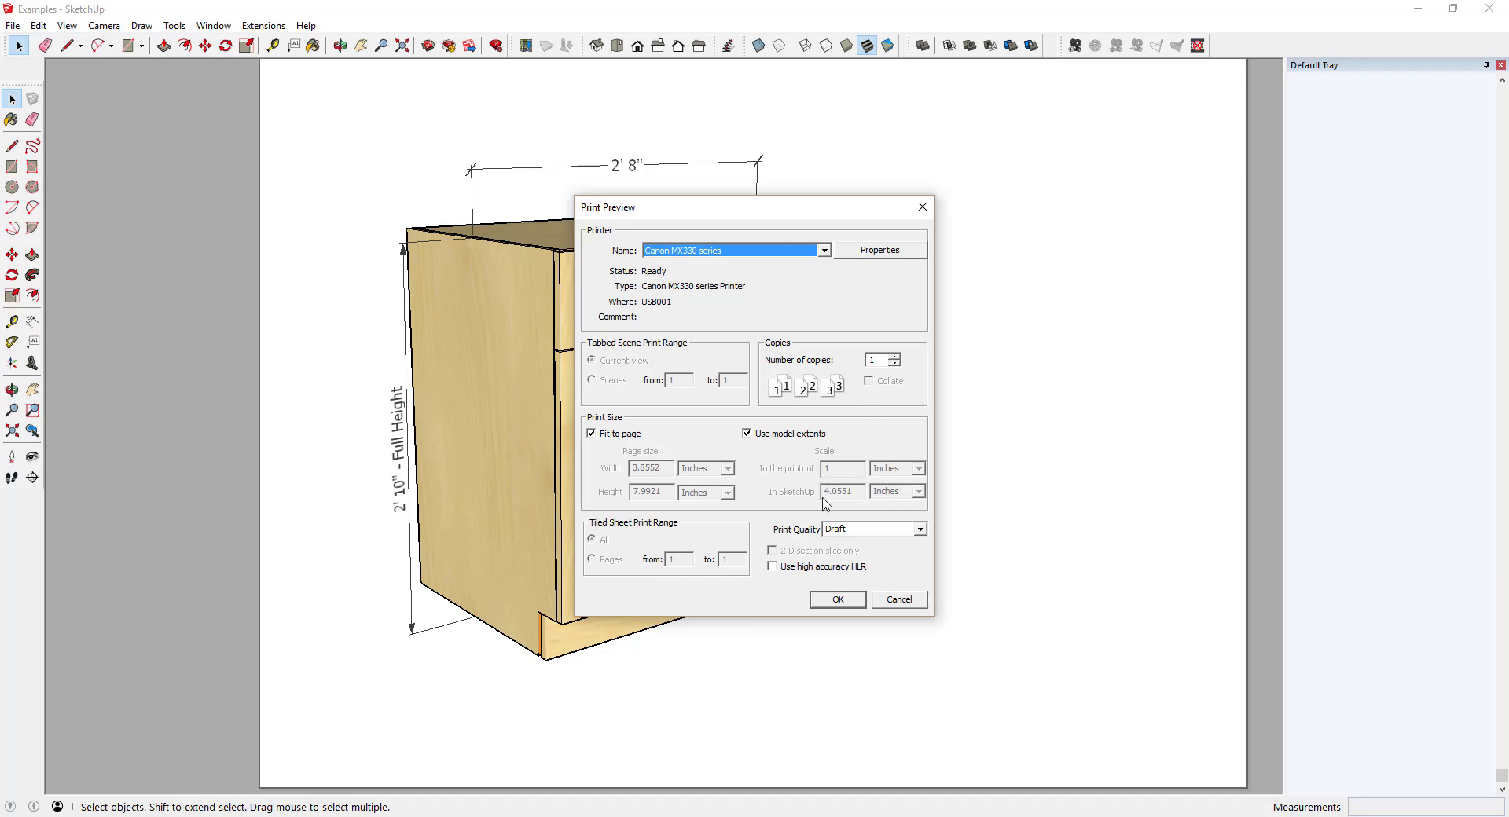
pyautogui.click(620, 436)
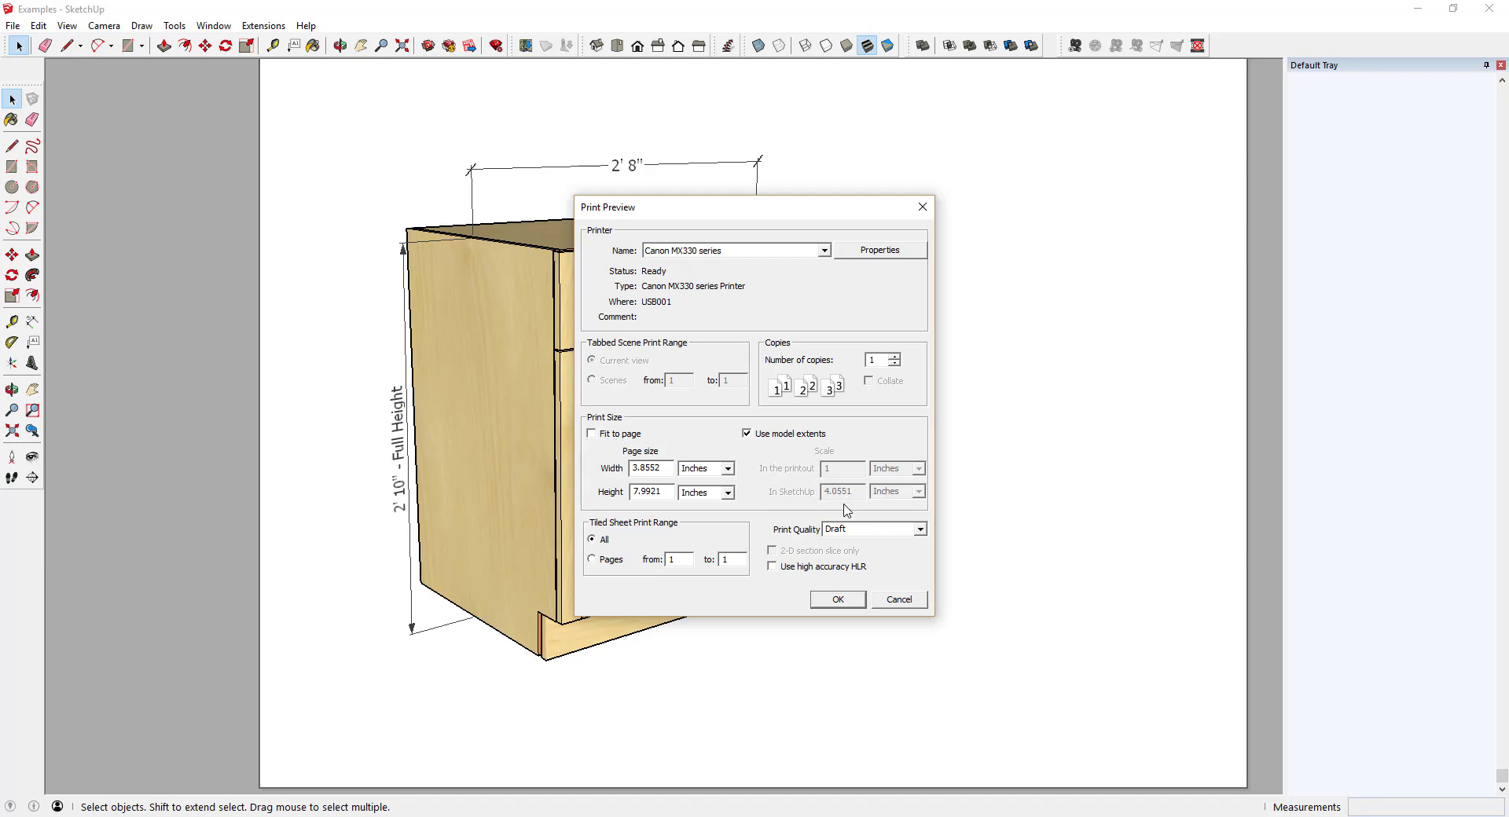
pyautogui.click(835, 601)
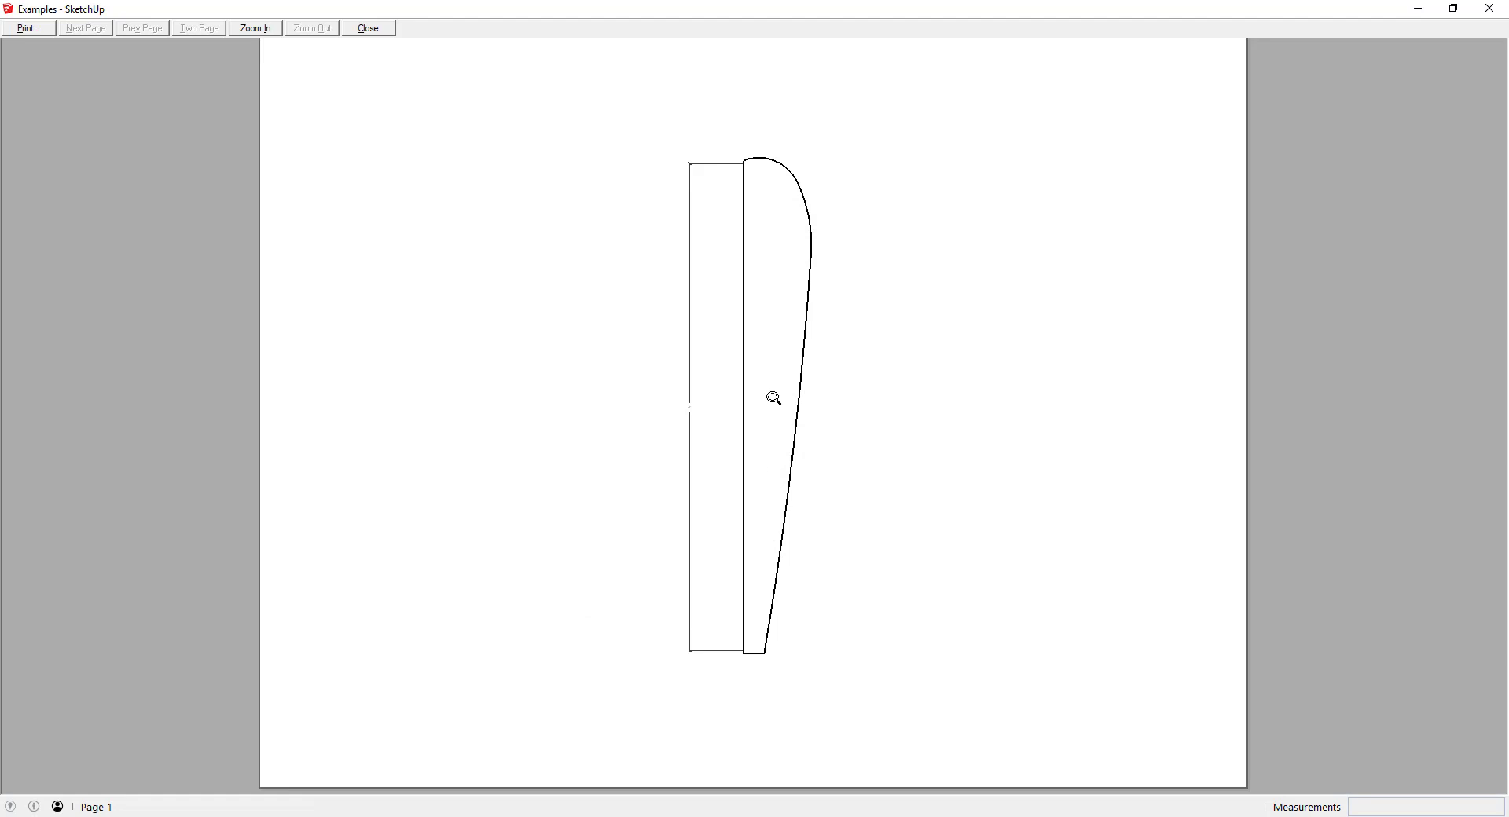
pyautogui.click(367, 29)
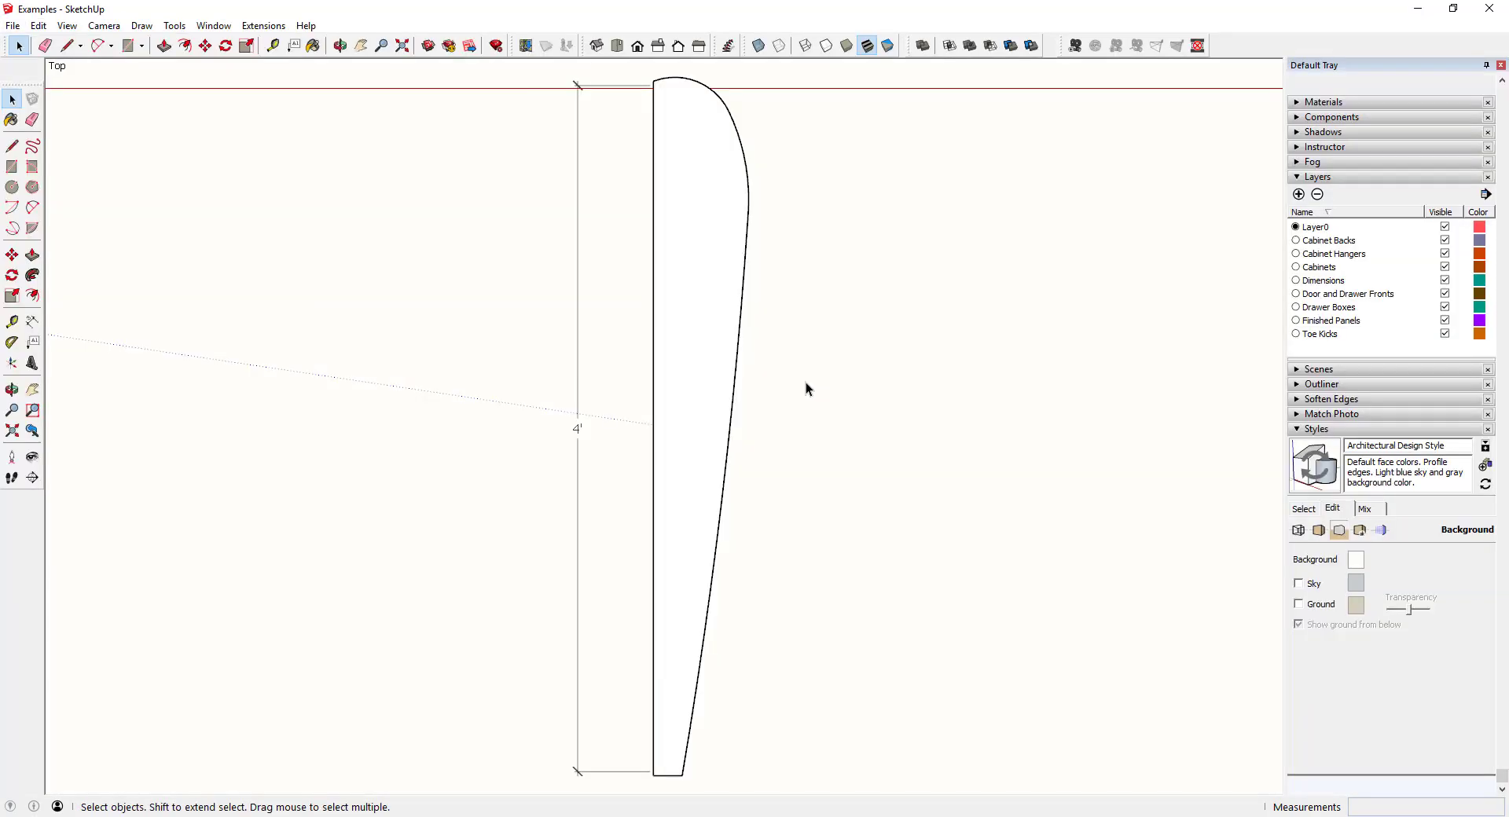
# Switch the camera to Parallel Projection and preview the print without Fit to page, at 1 inch in the printout to 1 inch in SketchUp.
pyautogui.click(104, 25)
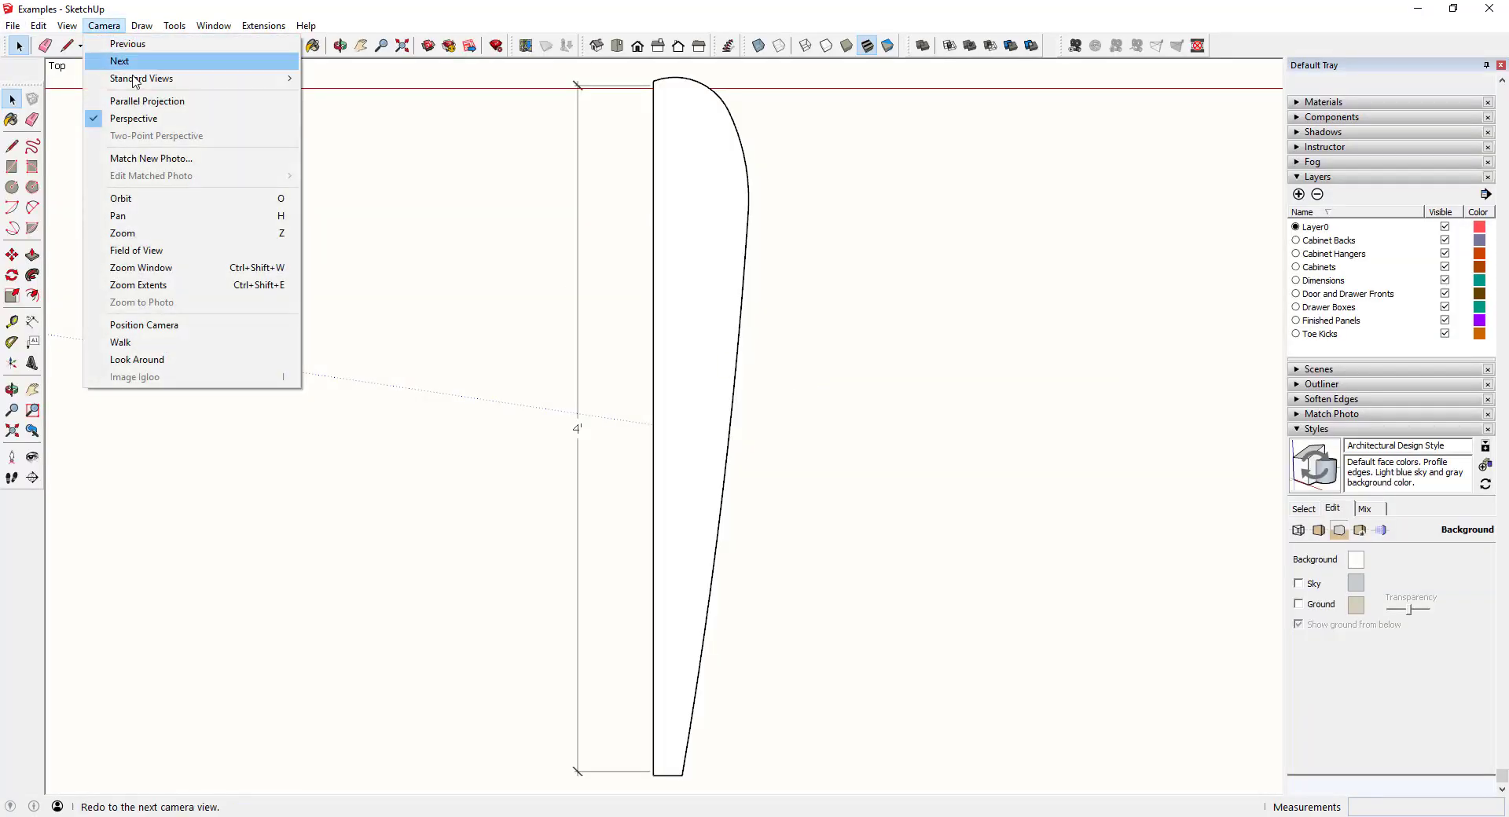
pyautogui.click(143, 101)
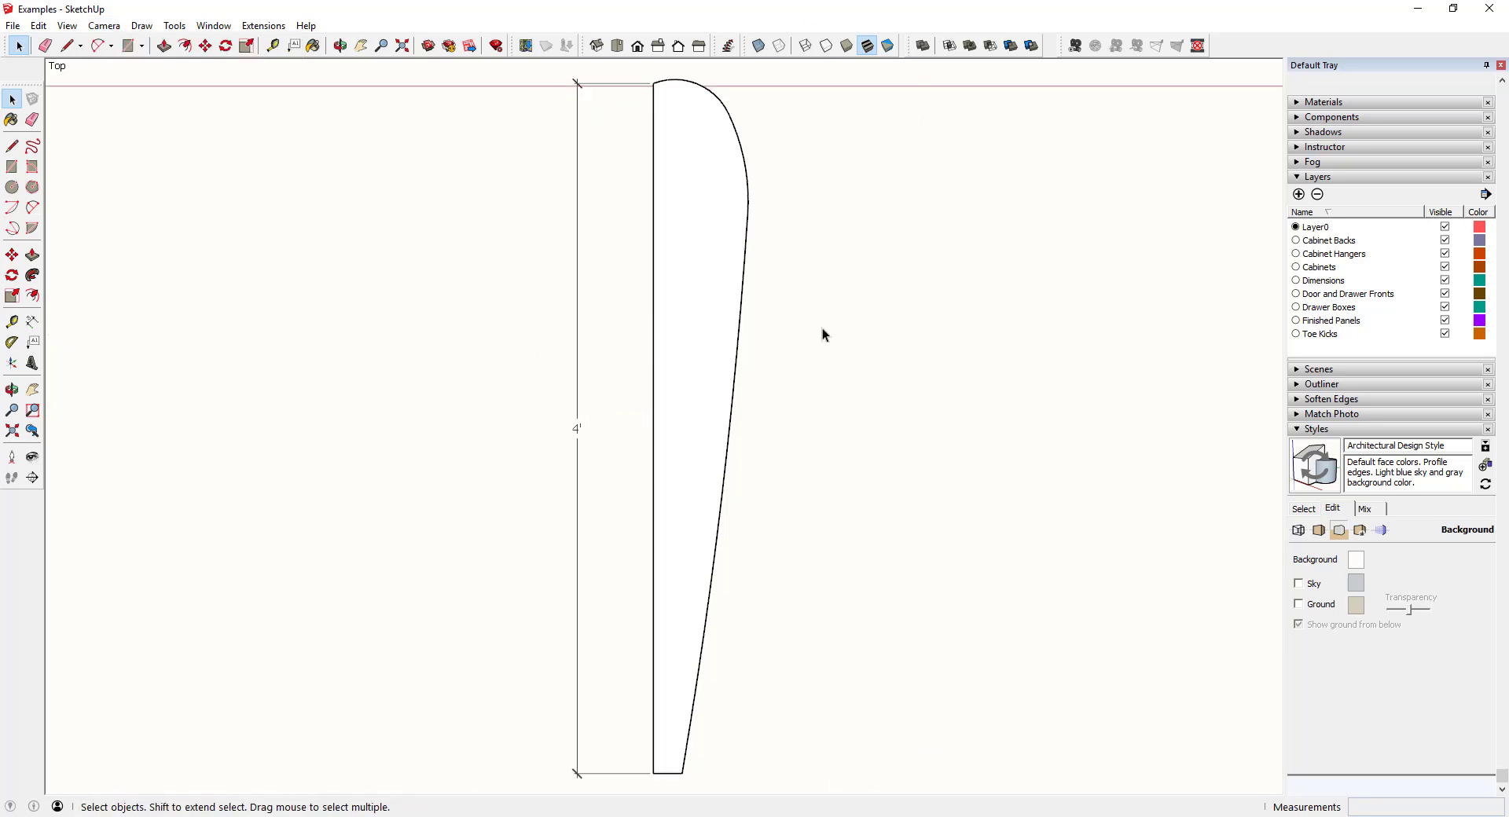
pyautogui.click(12, 26)
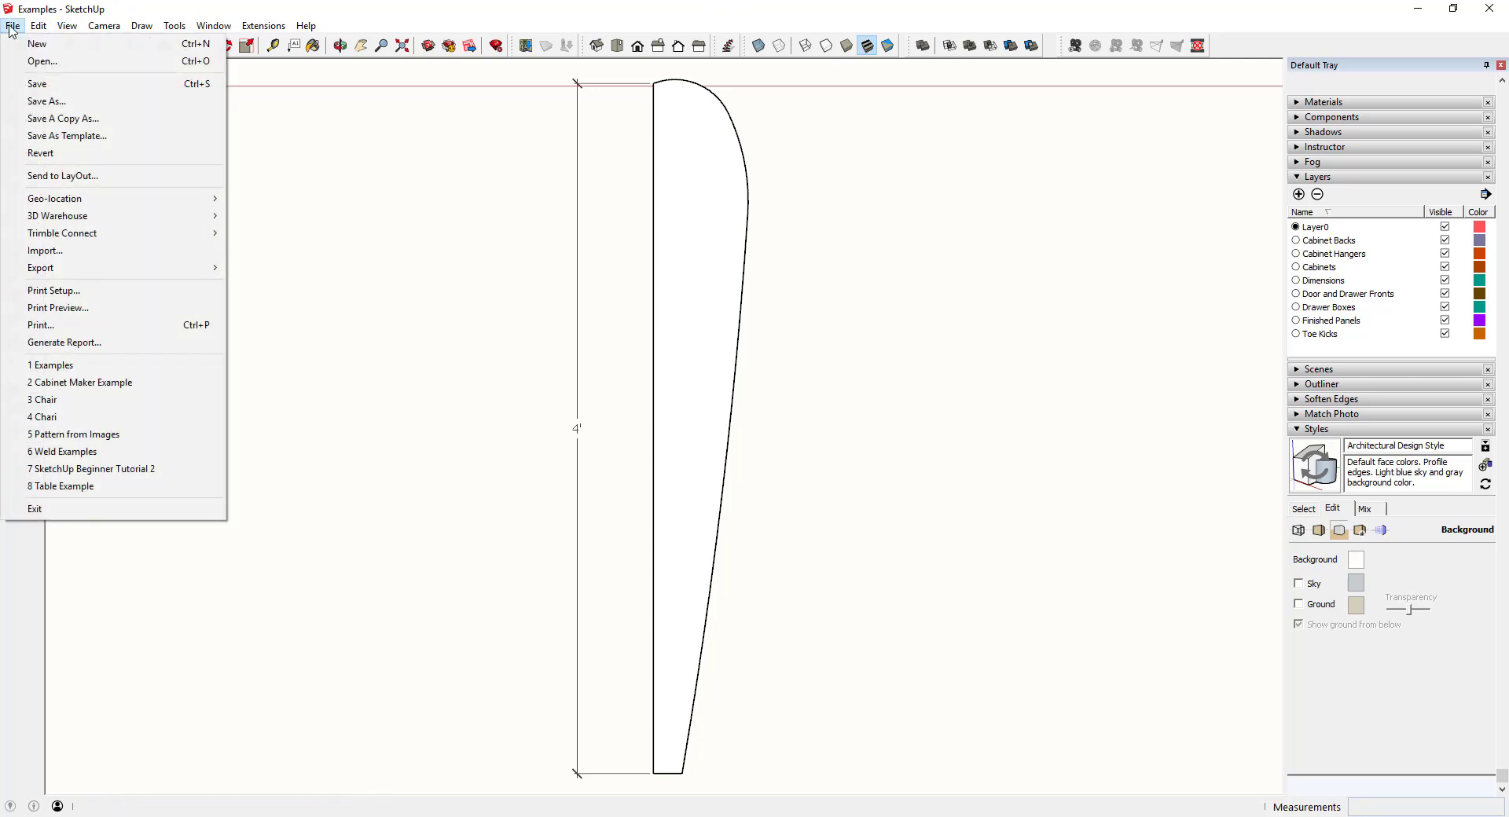
pyautogui.click(105, 307)
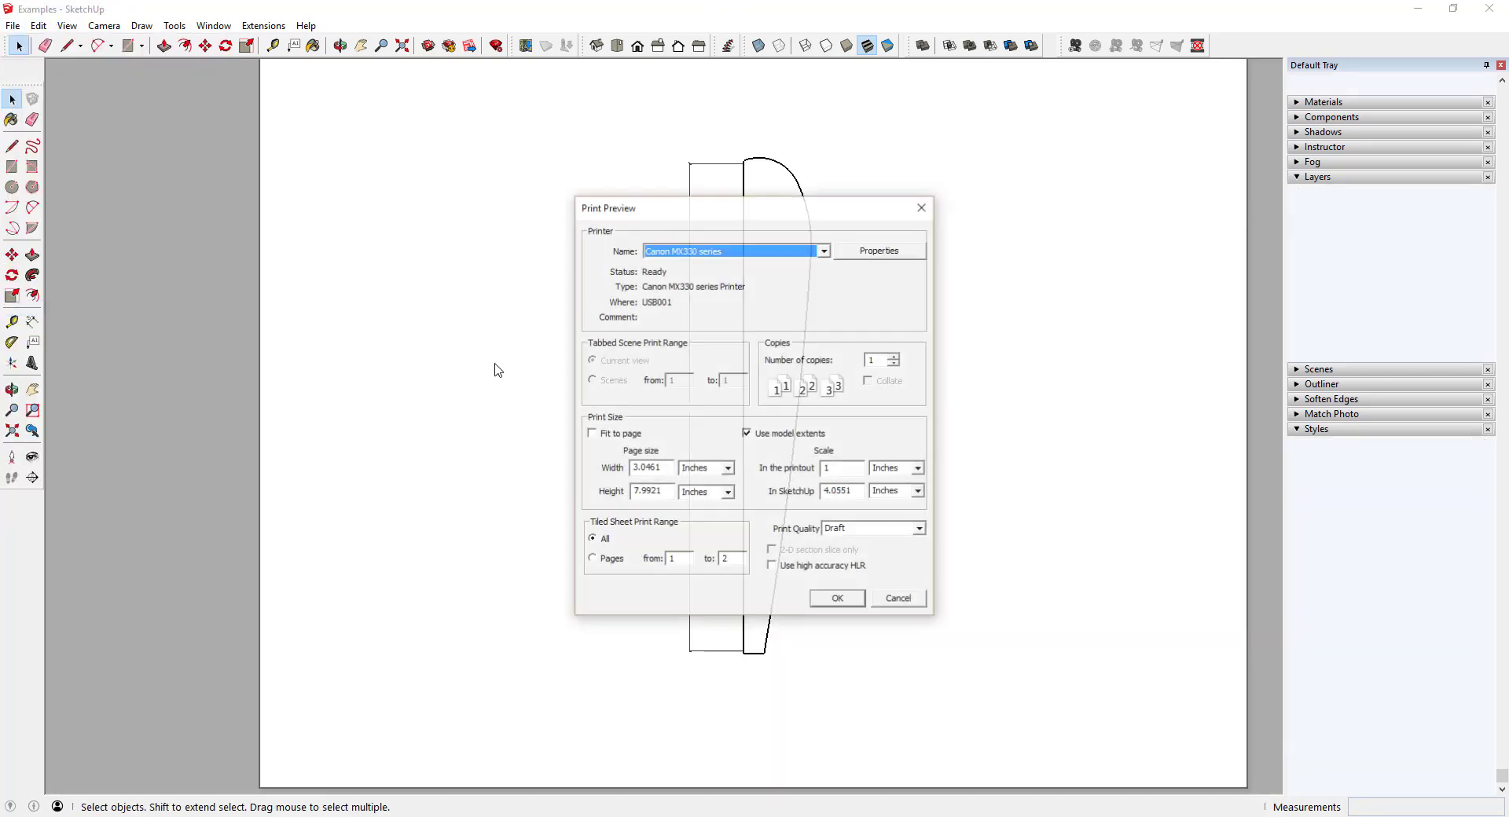
pyautogui.click(626, 436)
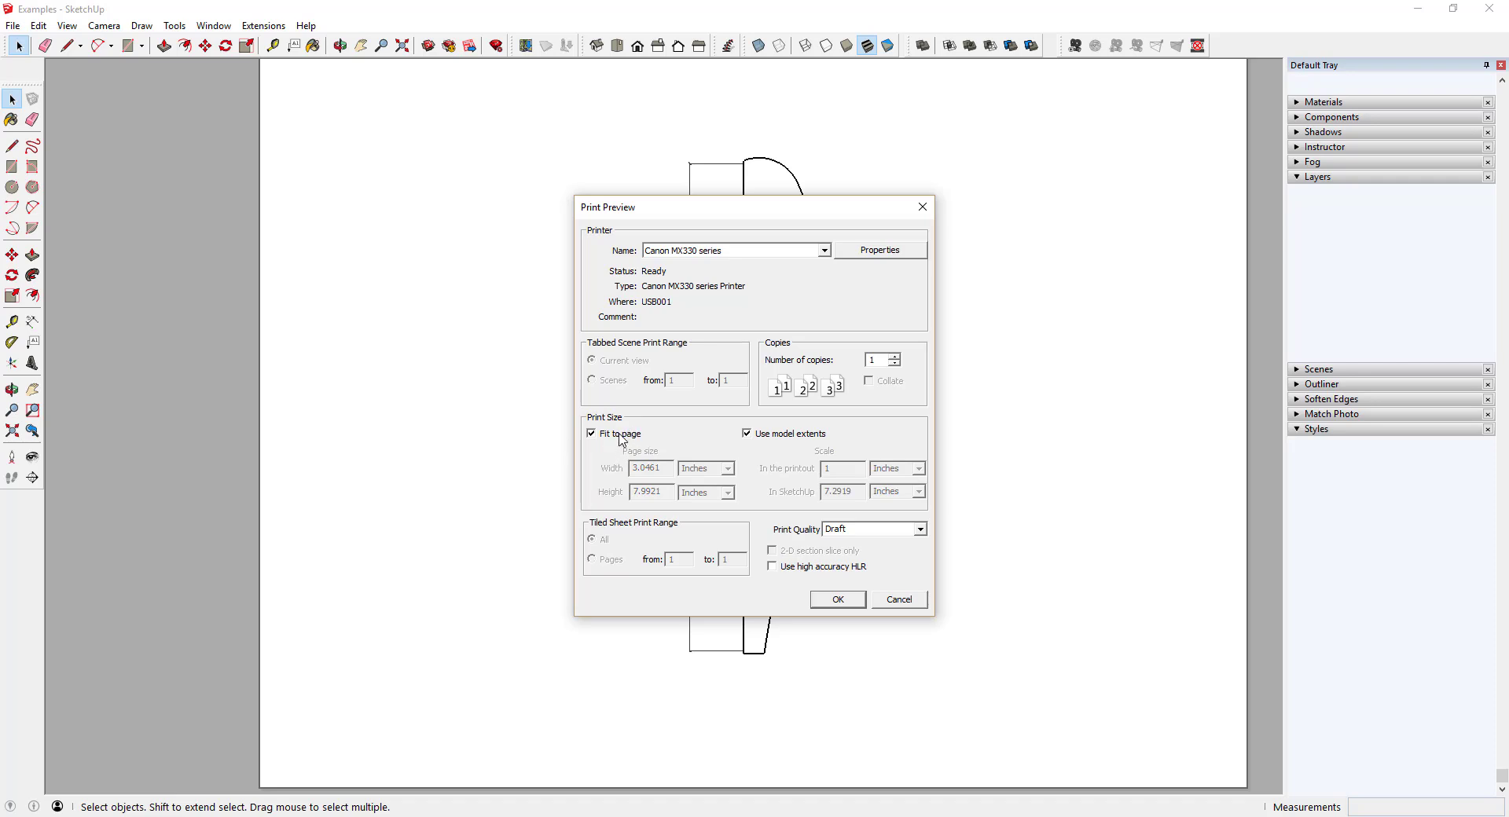
pyautogui.click(621, 441)
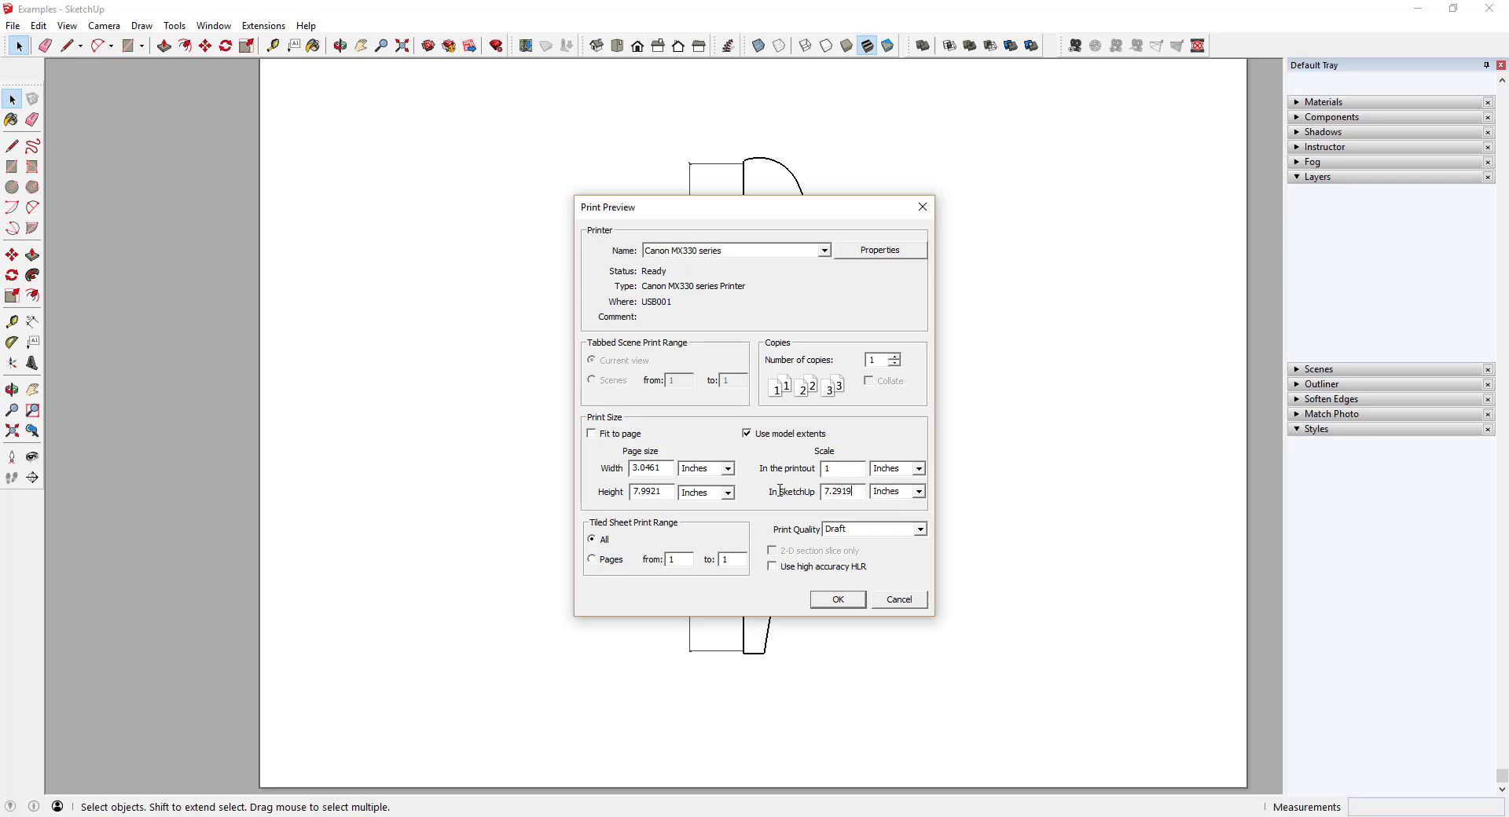
pyautogui.hotkey('shift', 'Home')
pyautogui.write('1')
pyautogui.click(843, 469)
pyautogui.click(835, 600)
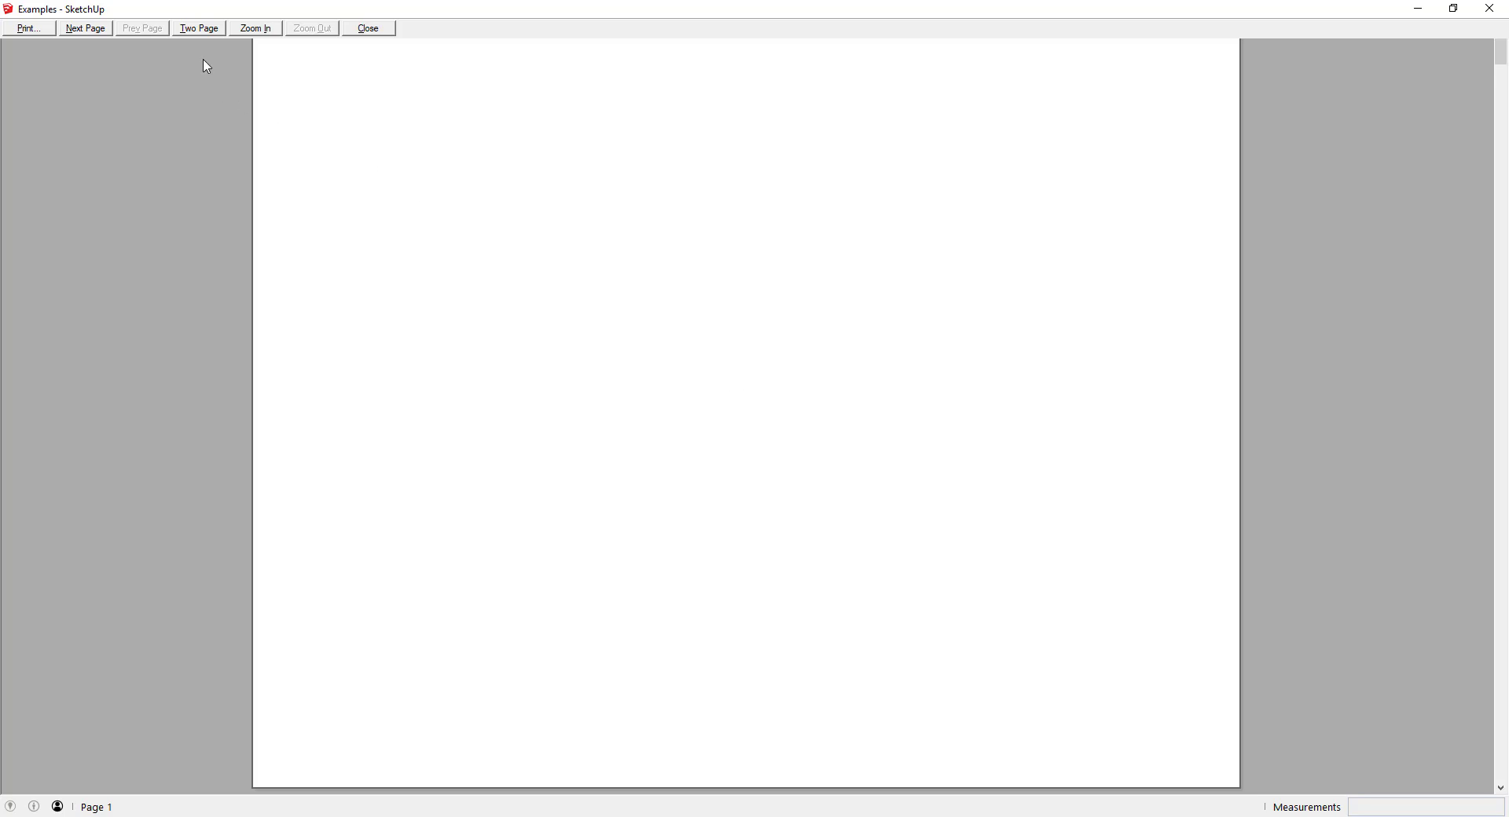
# Page through the full-scale print preview to examine how the curved piece is tiled across the sheets, and close the preview.
pyautogui.click(95, 37)
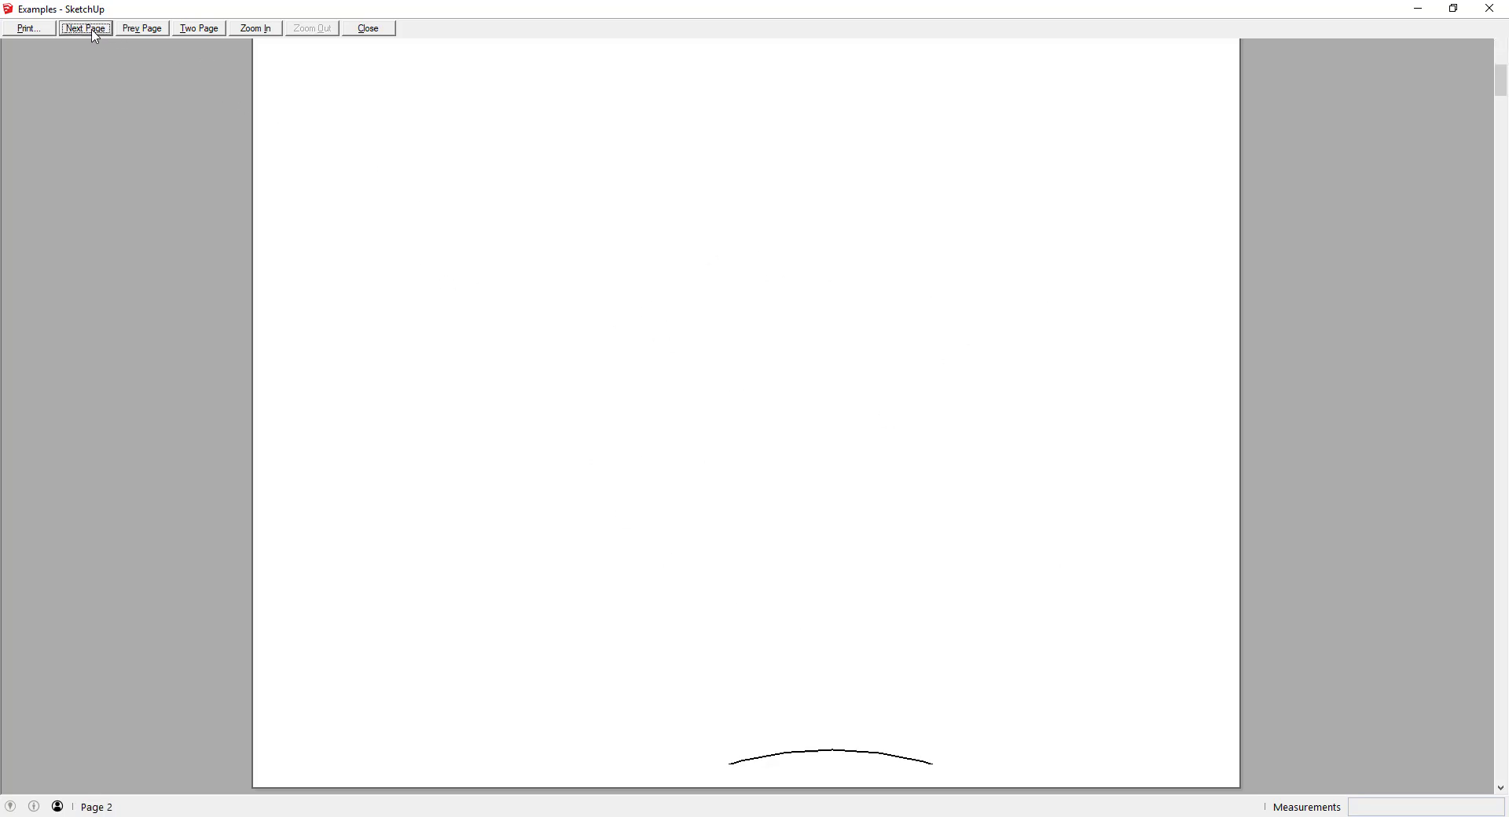
pyautogui.click(95, 37)
pyautogui.click(95, 37)
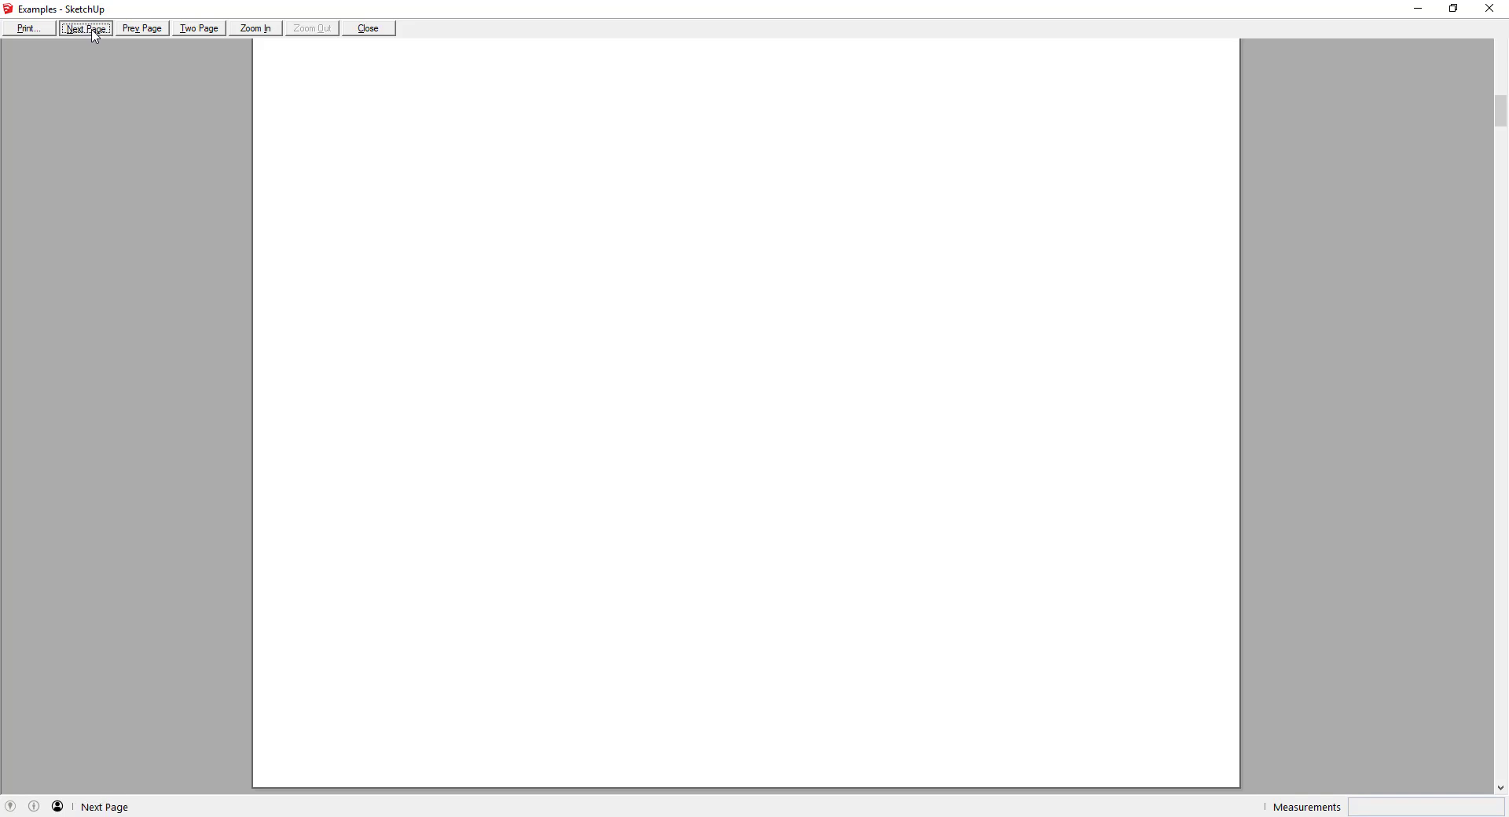
pyautogui.click(95, 37)
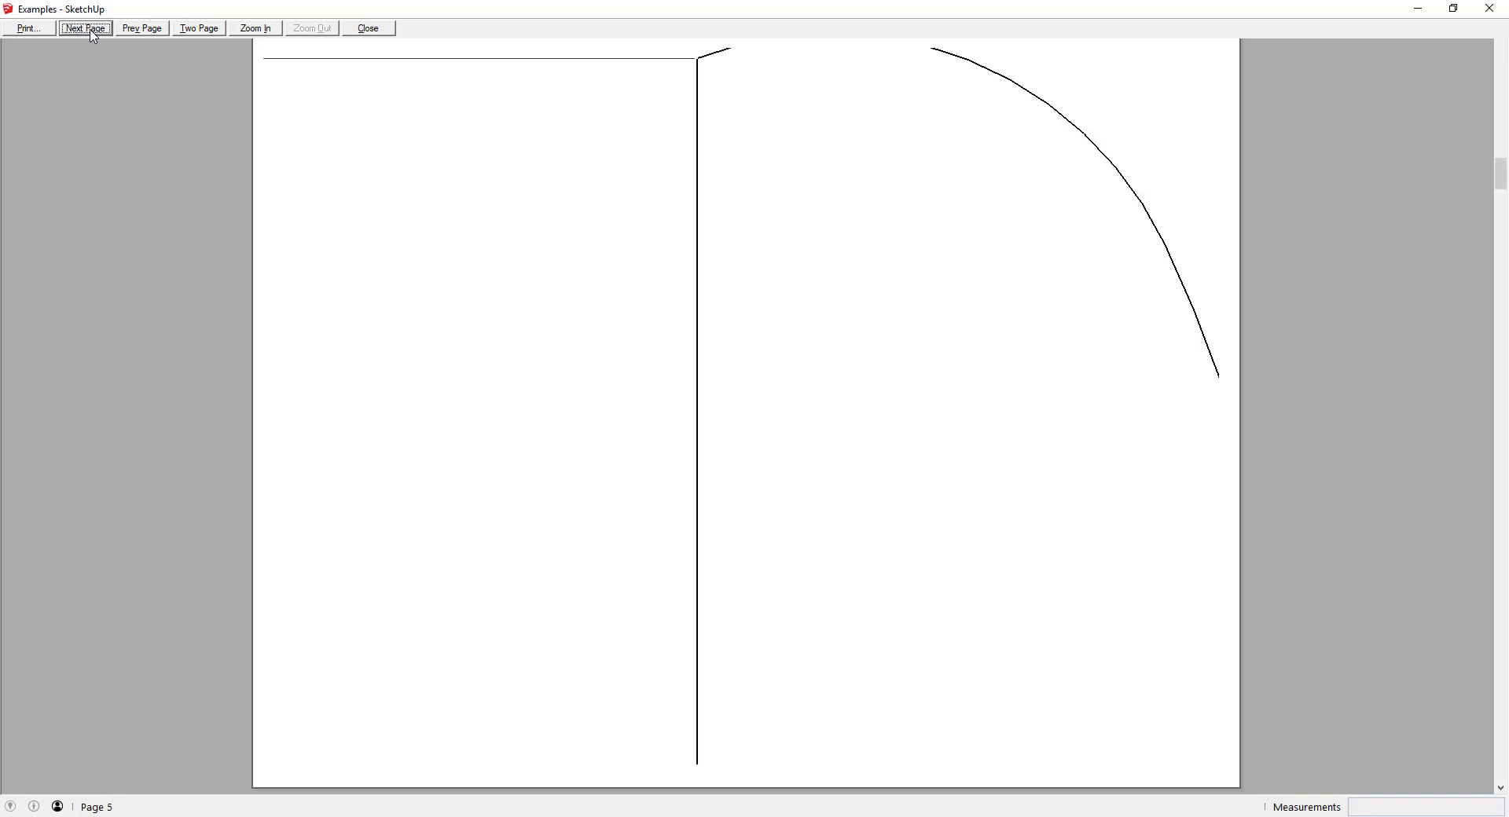
pyautogui.click(93, 36)
pyautogui.click(94, 36)
pyautogui.click(95, 37)
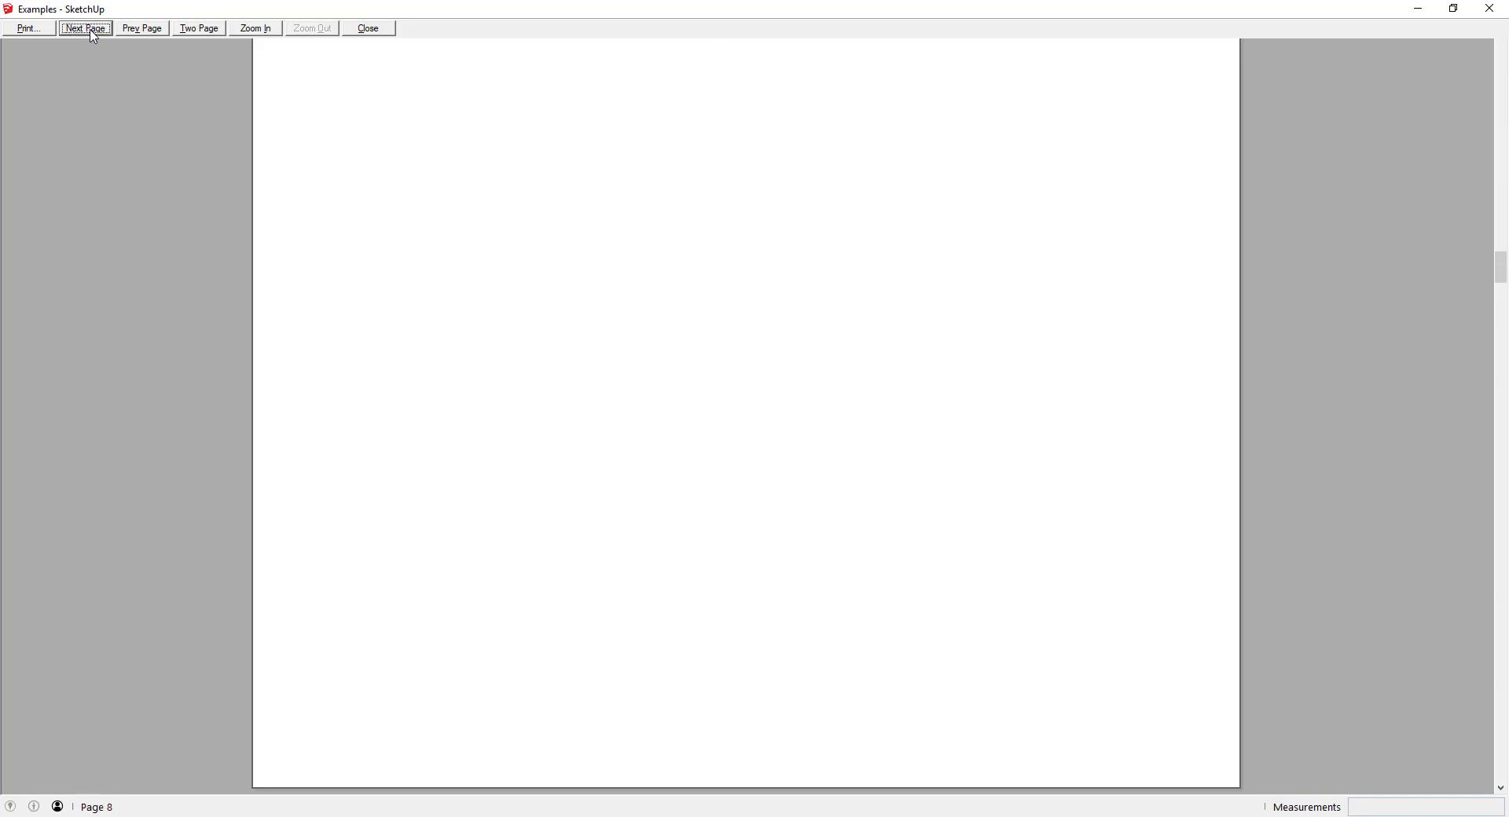
pyautogui.click(94, 37)
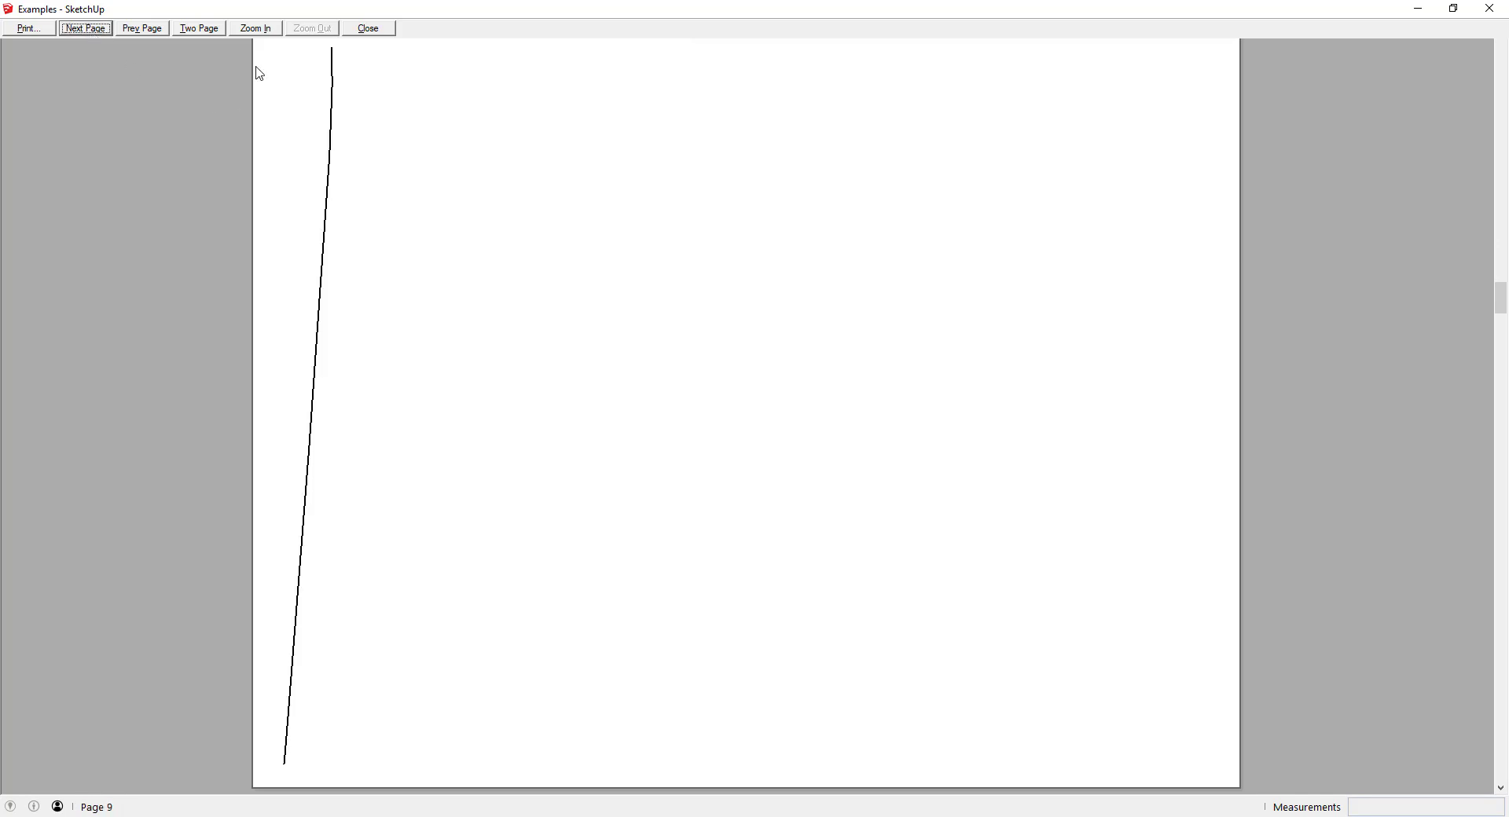
pyautogui.click(89, 31)
pyautogui.click(88, 30)
pyautogui.click(88, 30)
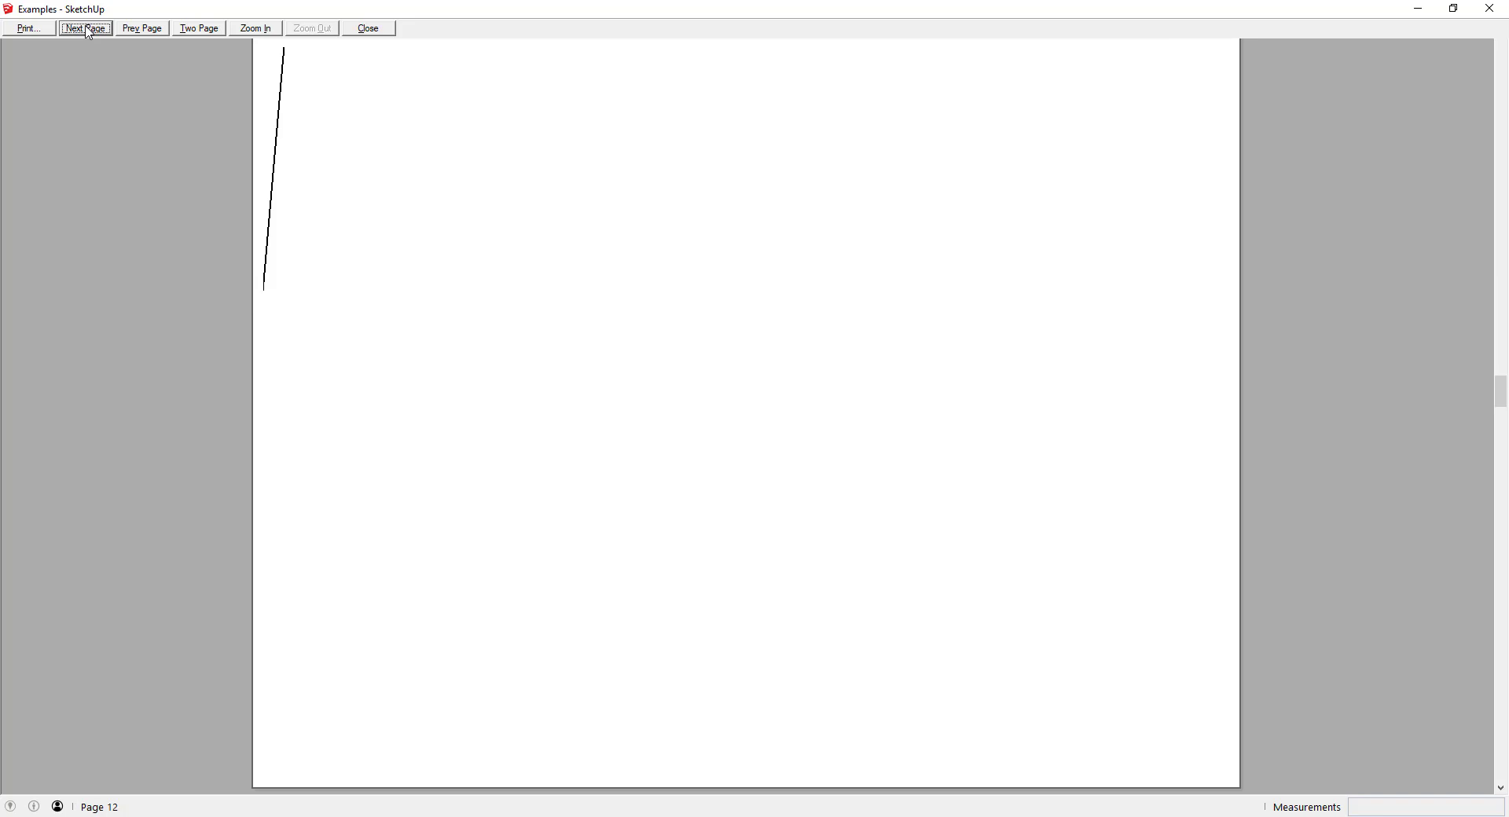
pyautogui.click(88, 30)
pyautogui.click(88, 30)
pyautogui.click(88, 30)
pyautogui.click(88, 30)
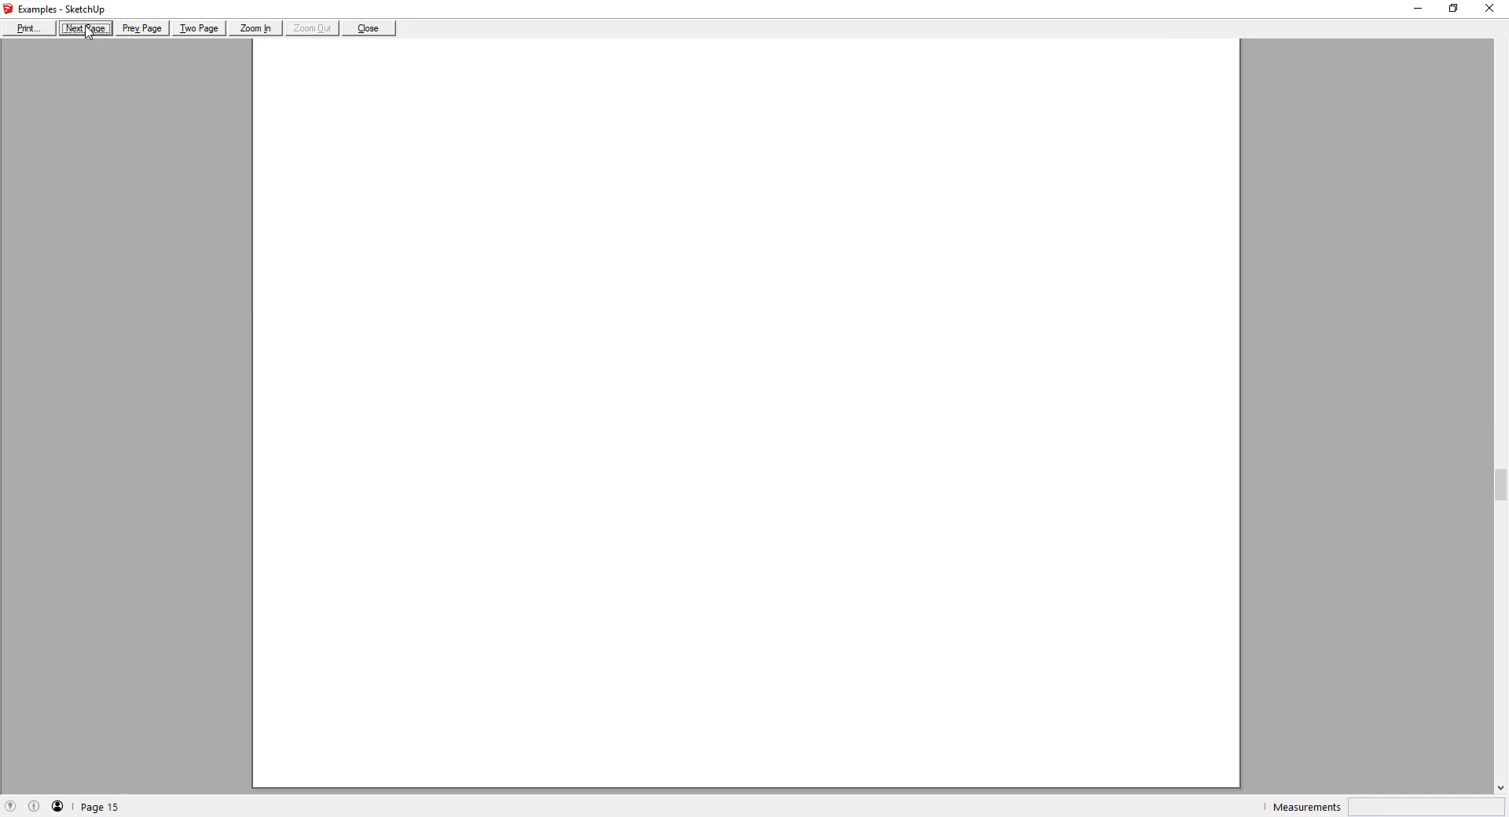
pyautogui.click(88, 30)
pyautogui.click(88, 30)
pyautogui.click(88, 30)
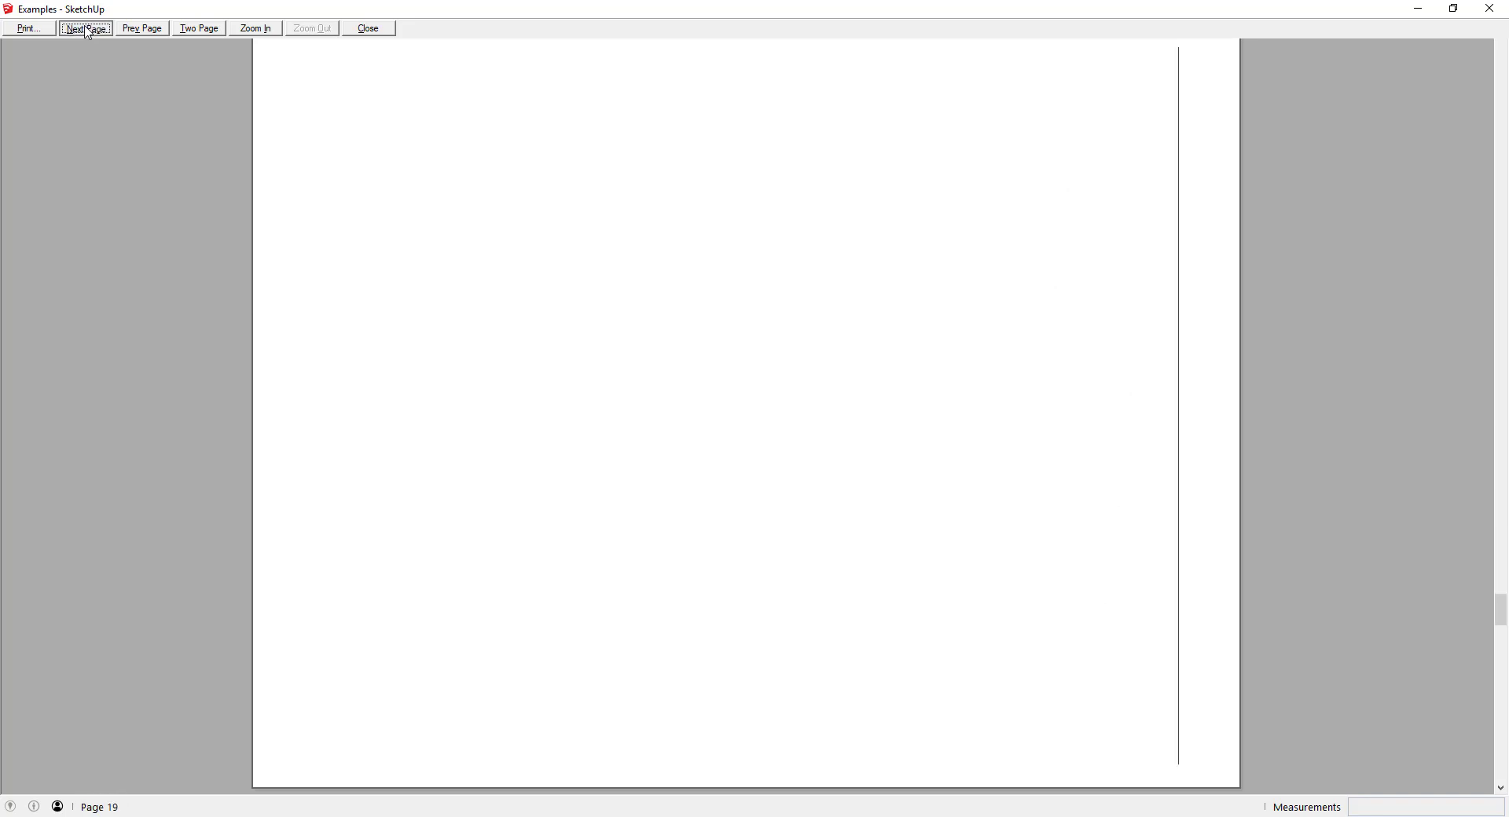
pyautogui.click(88, 30)
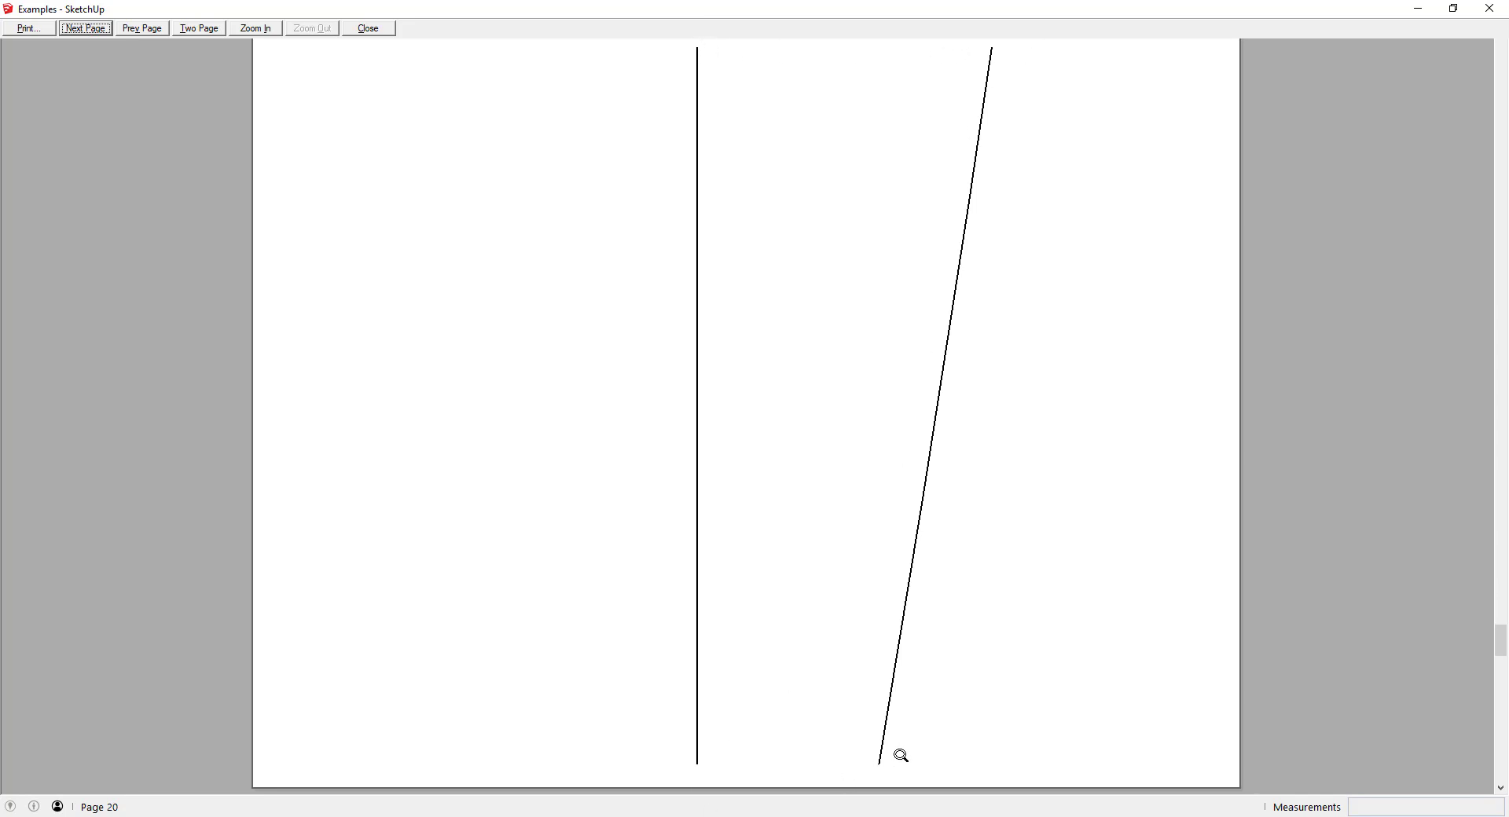
pyautogui.click(70, 28)
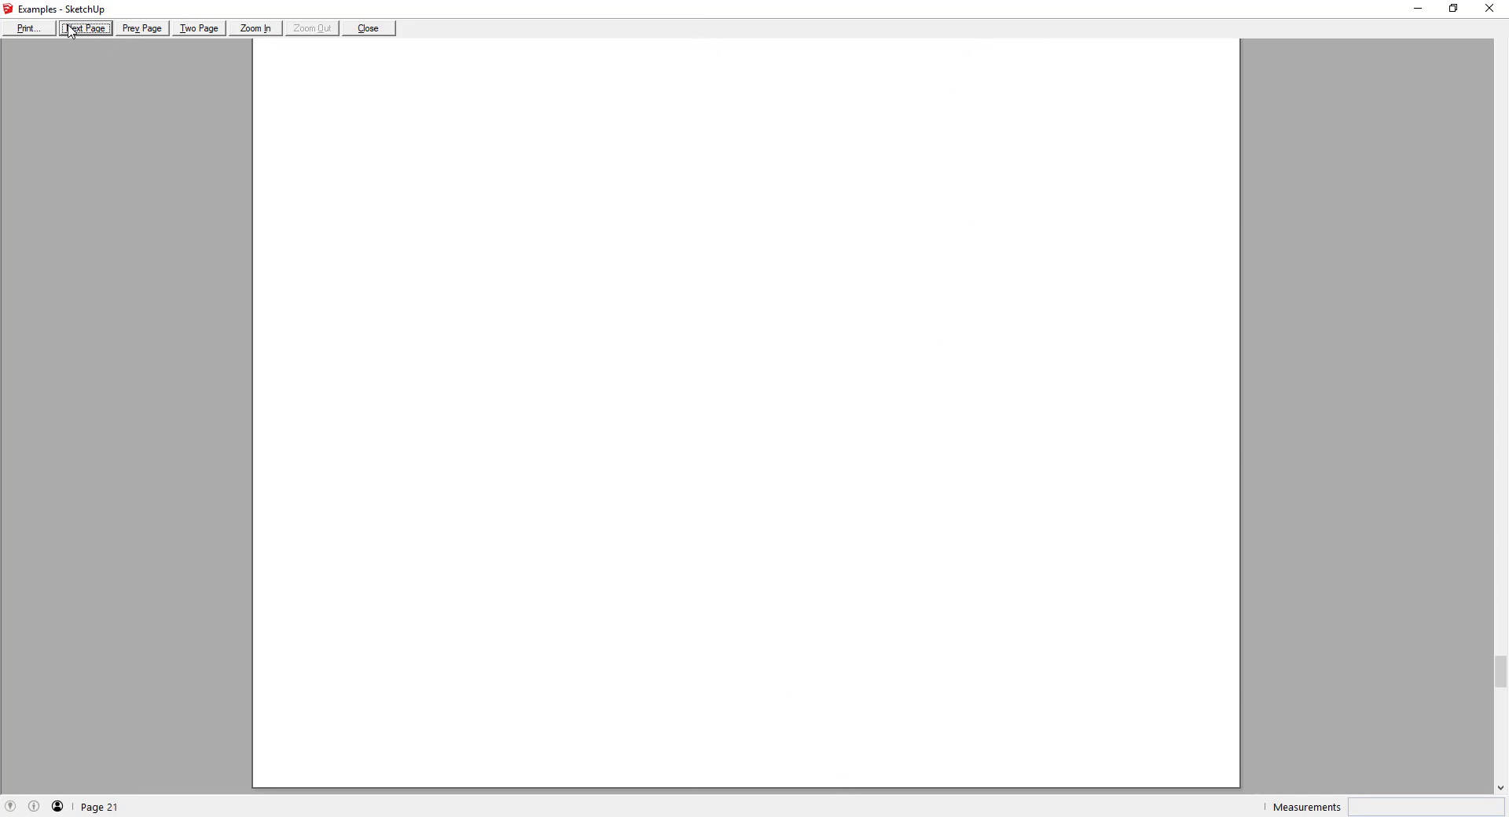
pyautogui.click(71, 30)
pyautogui.click(71, 31)
pyautogui.click(72, 32)
pyautogui.click(372, 34)
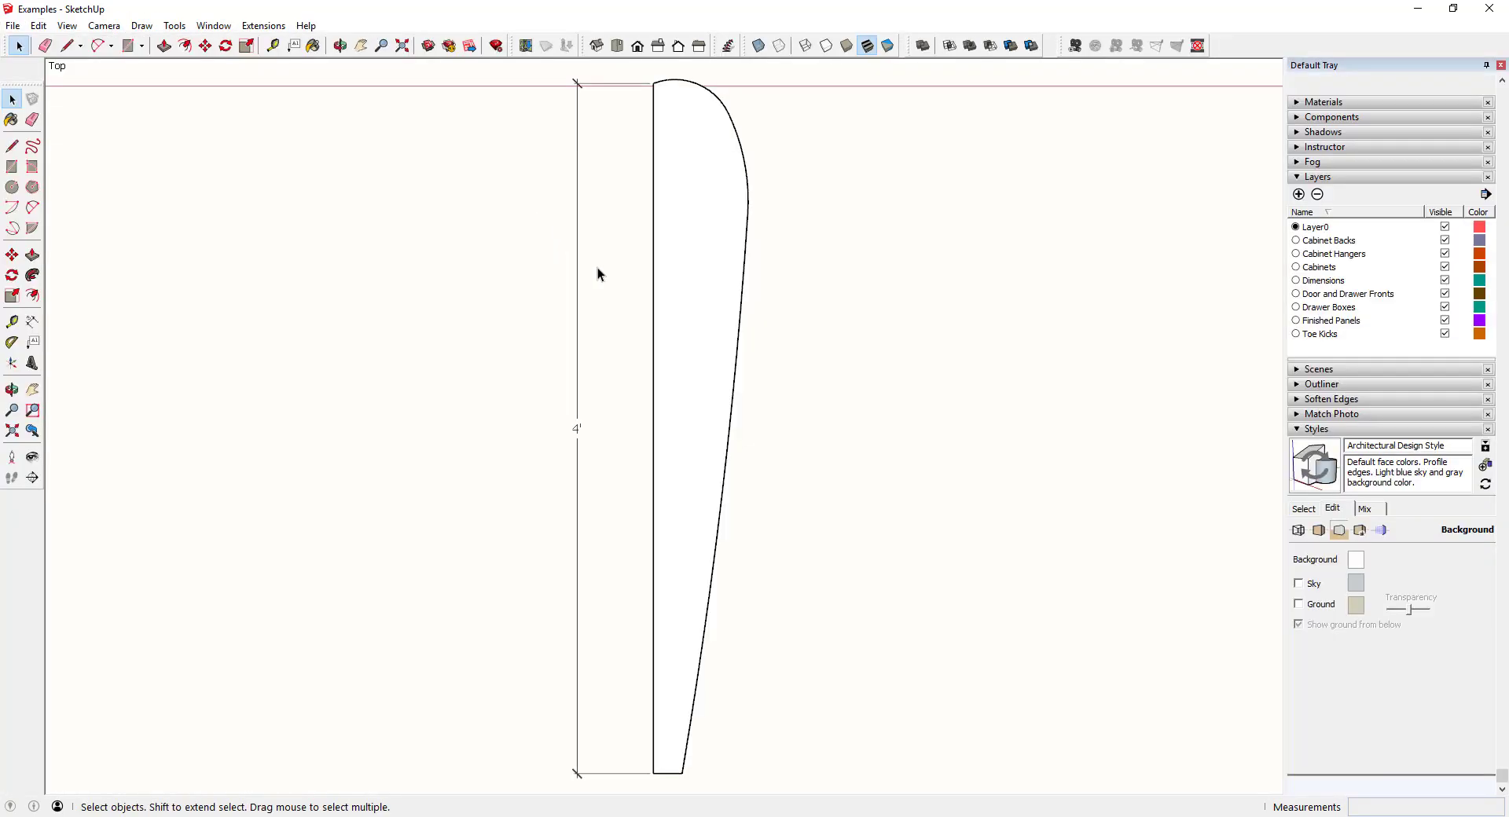
# Erase the length dimension beside the straight edge of the curved piece.
pyautogui.click(582, 430)
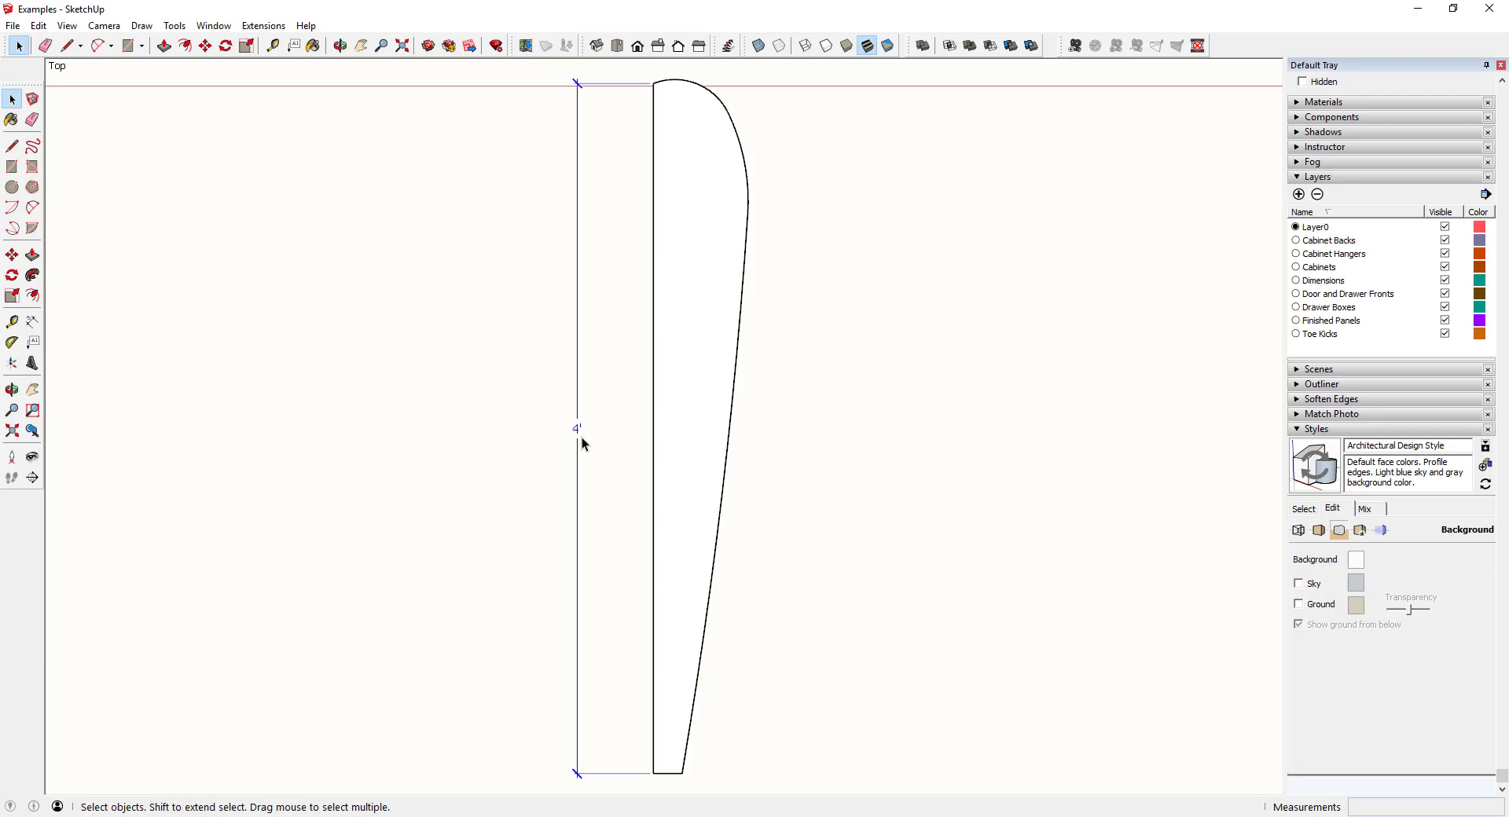
pyautogui.press('e')
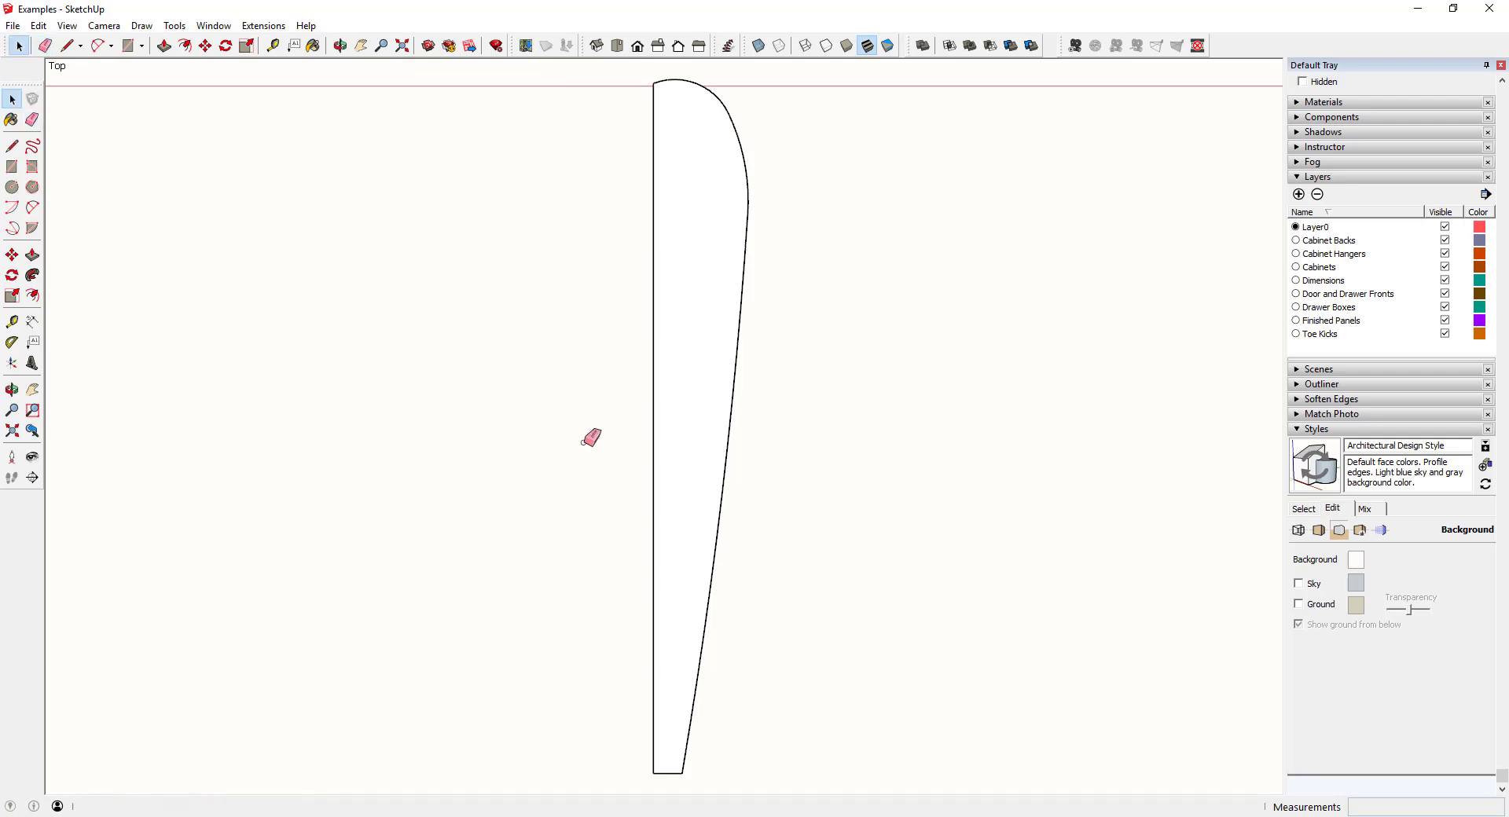
pyautogui.press('space')
# Set the printer's paper orientation to Portrait and generate the full-scale print preview of the curved piece.
pyautogui.click(13, 25)
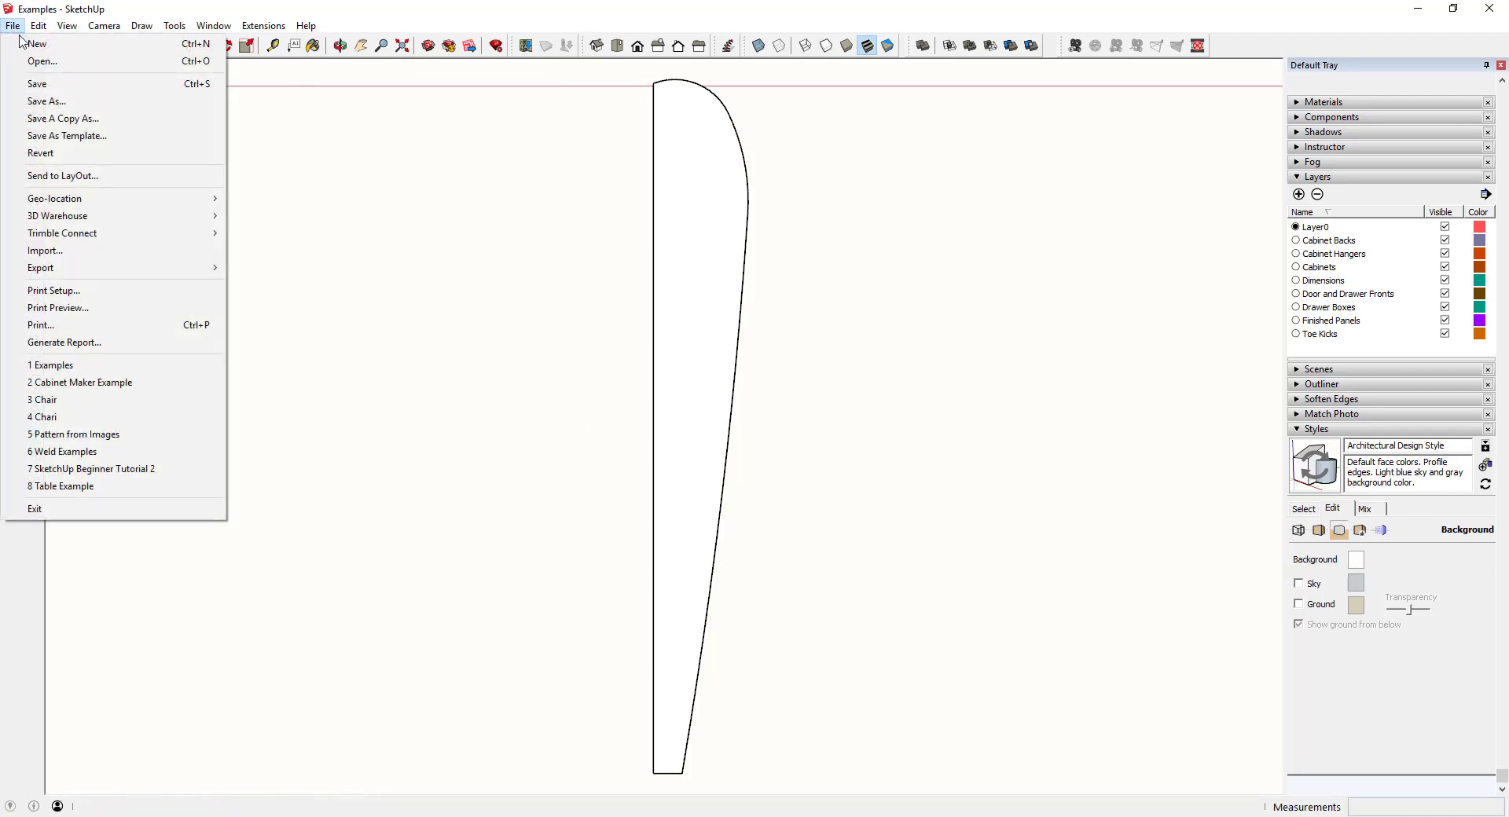
pyautogui.click(72, 313)
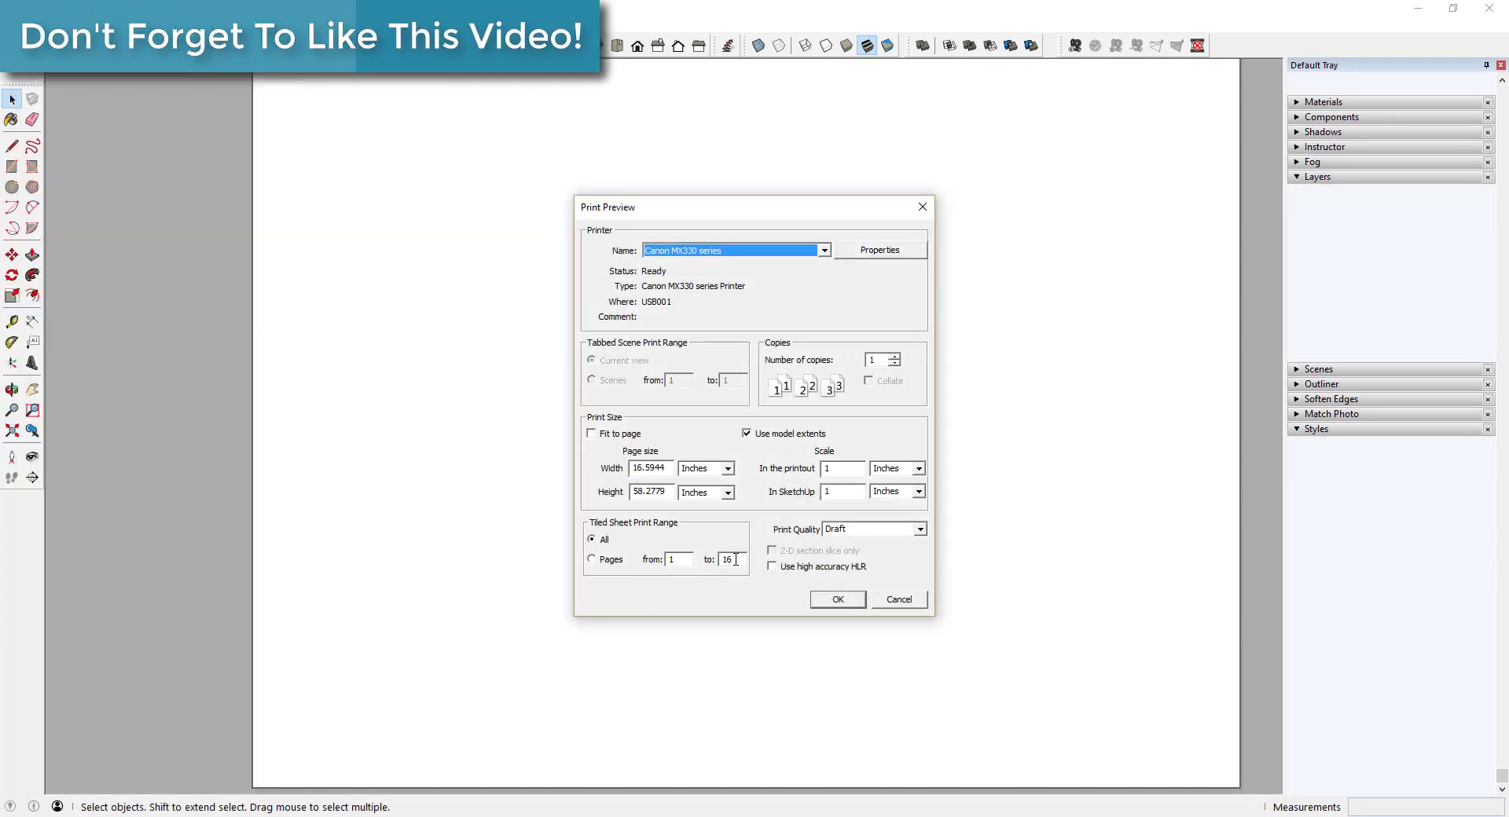
pyautogui.click(879, 250)
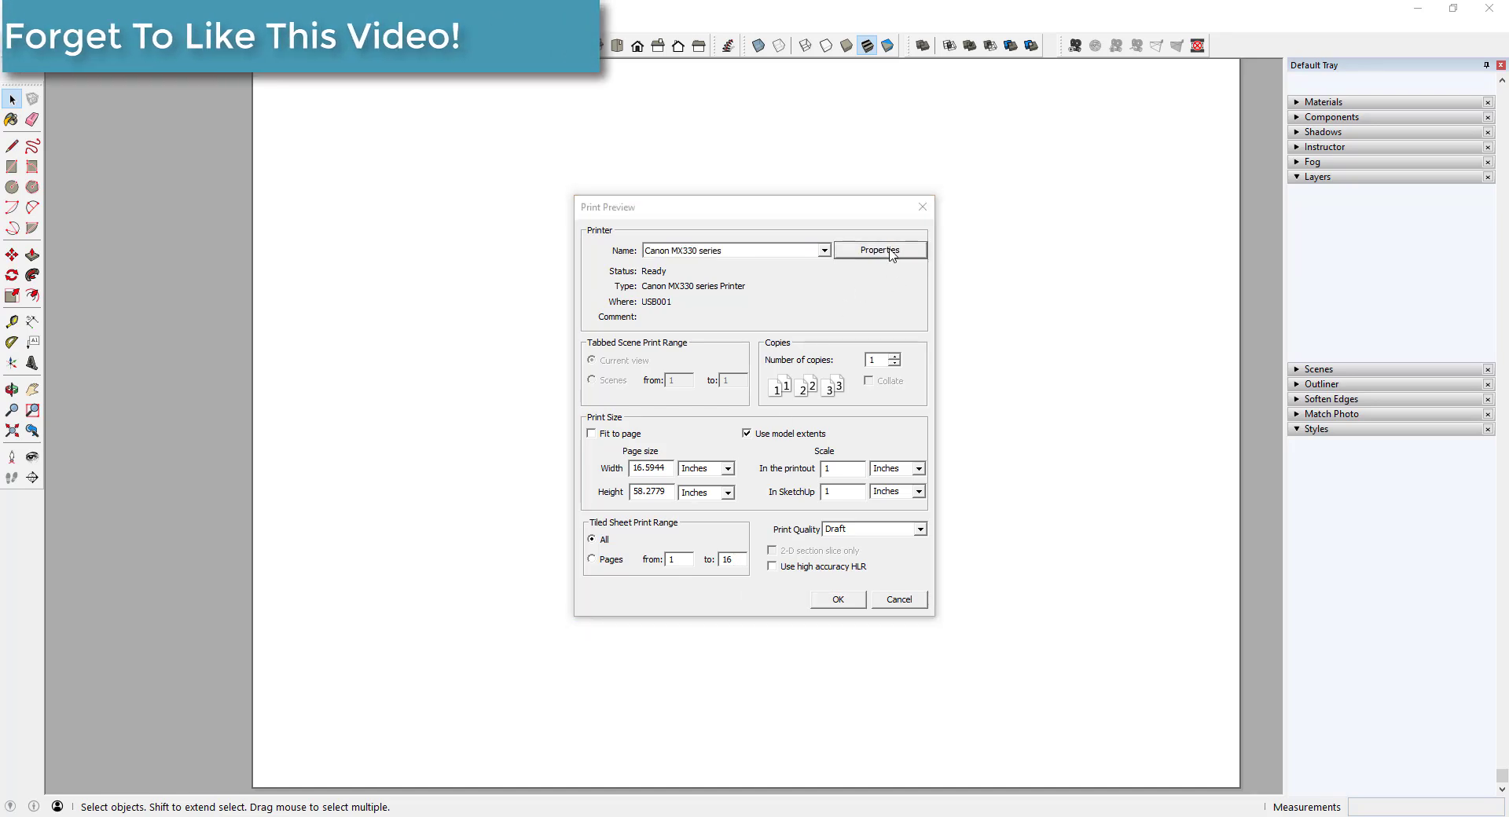
pyautogui.click(920, 514)
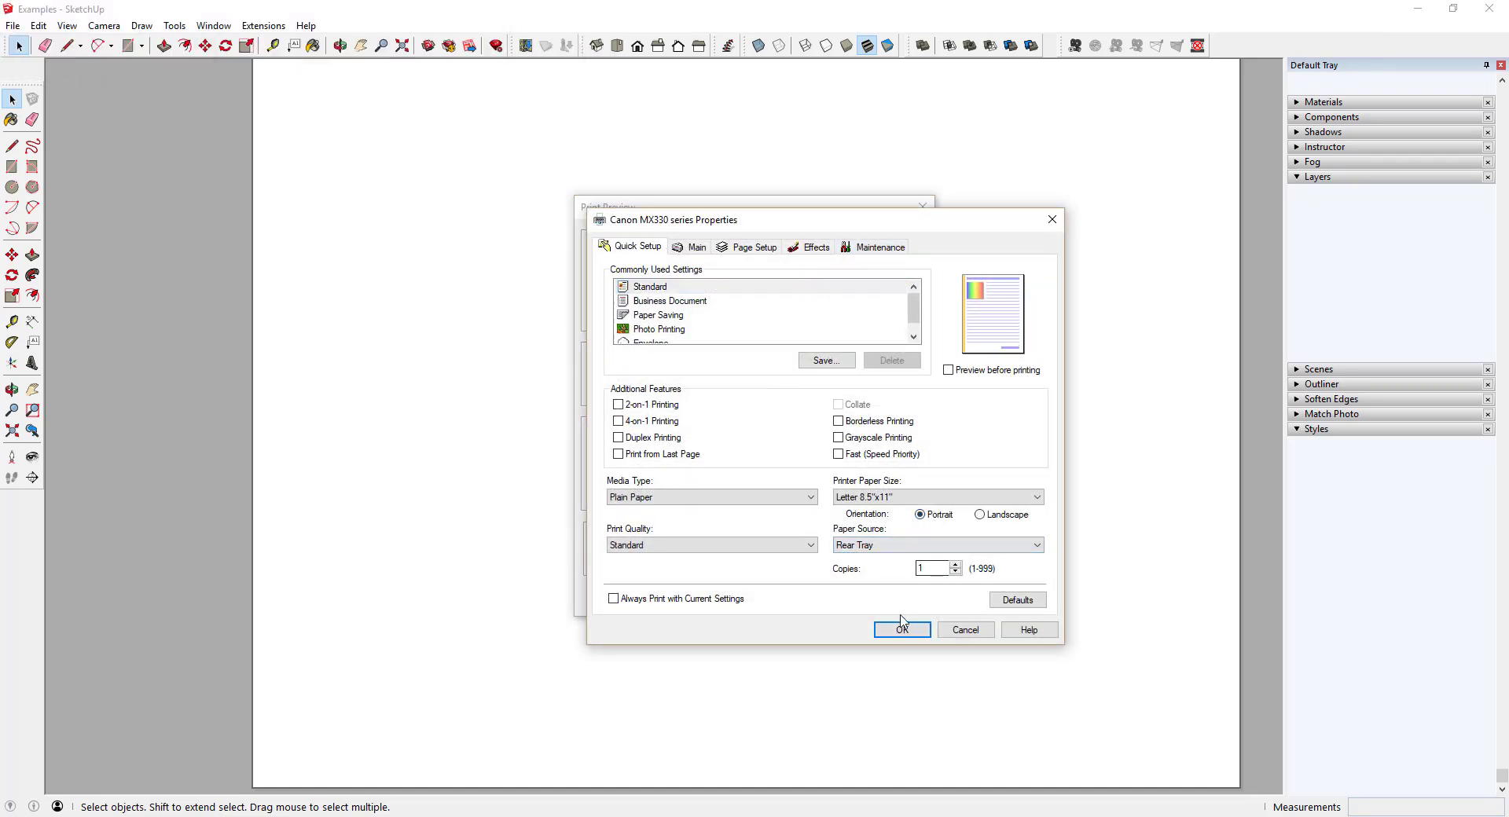
pyautogui.click(901, 629)
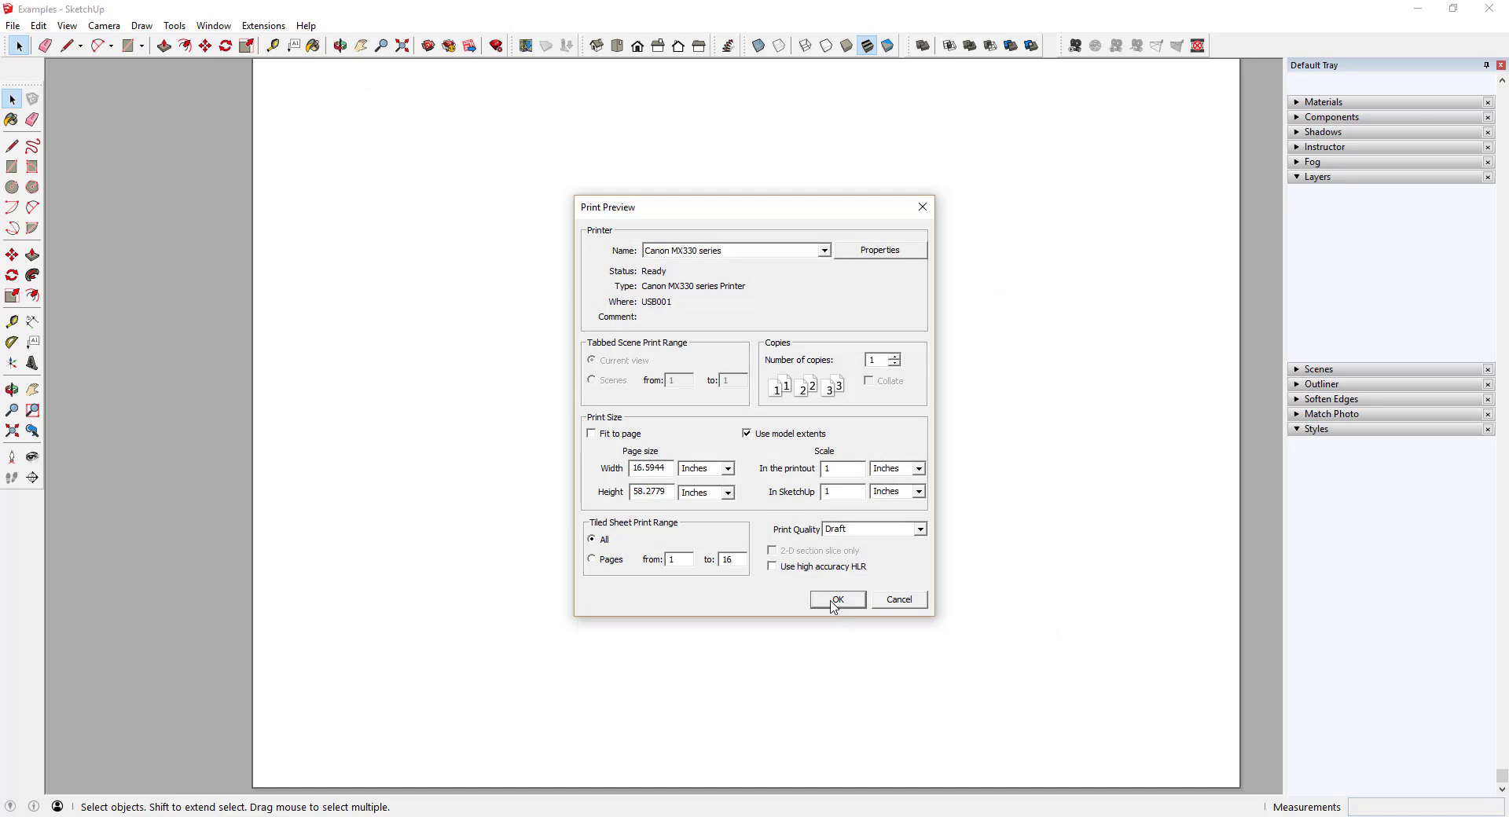
pyautogui.click(838, 601)
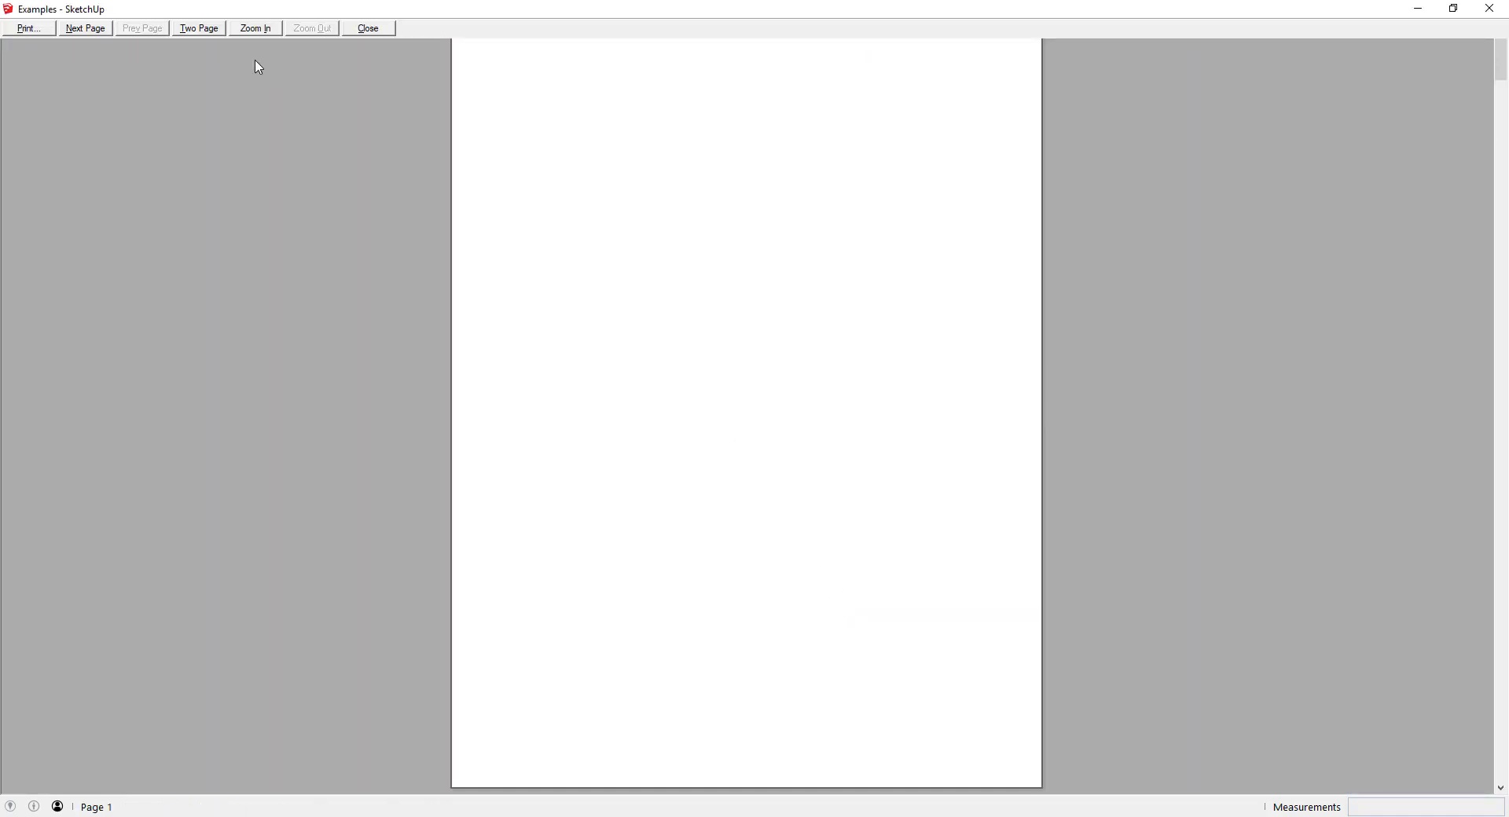
# Page through the portrait print preview to examine how the curved piece is tiled across the sheets, and close the preview.
pyautogui.click(84, 30)
pyautogui.click(84, 30)
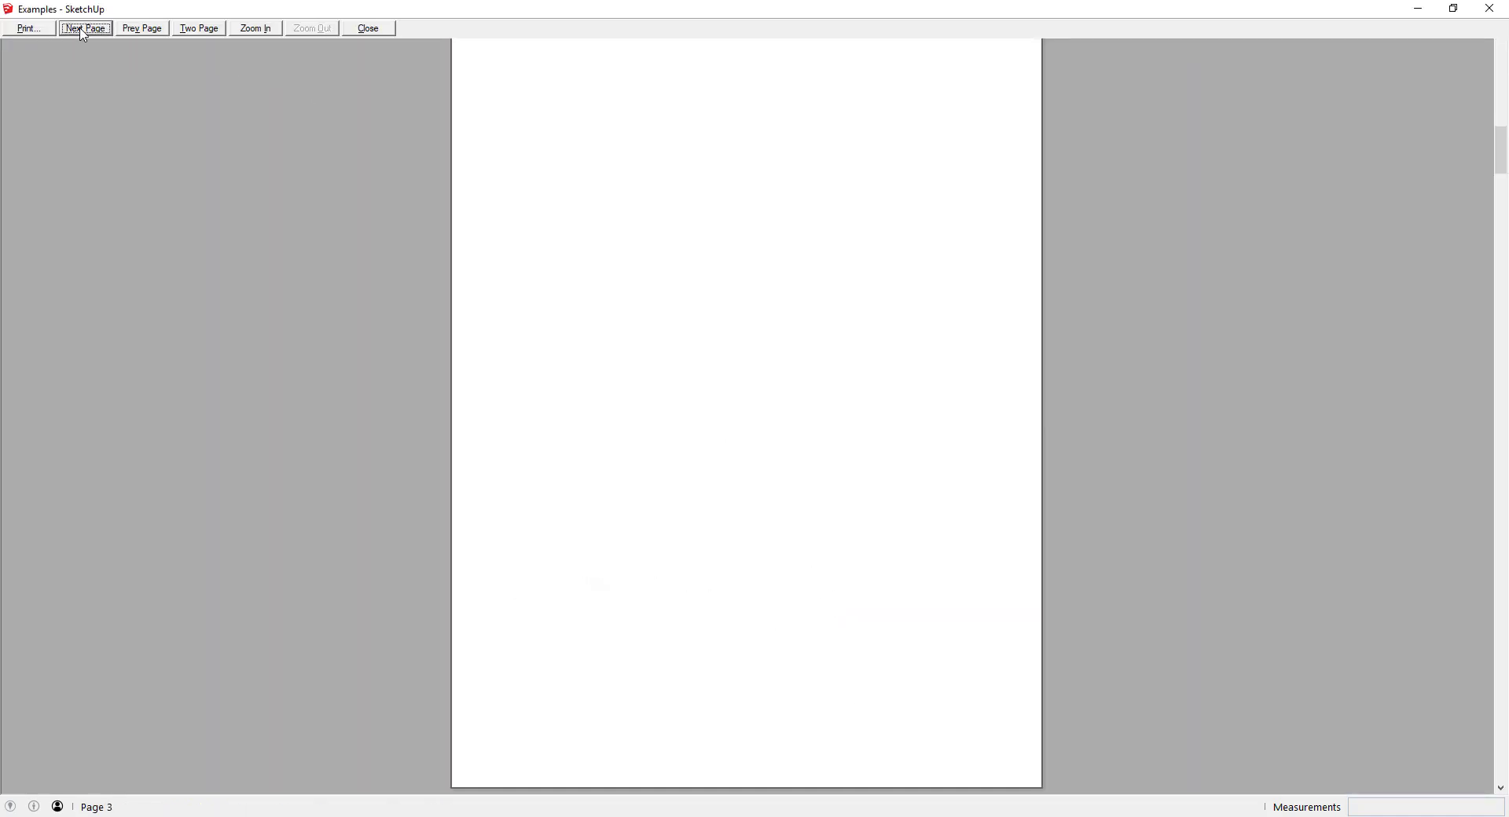
pyautogui.click(84, 30)
pyautogui.click(84, 30)
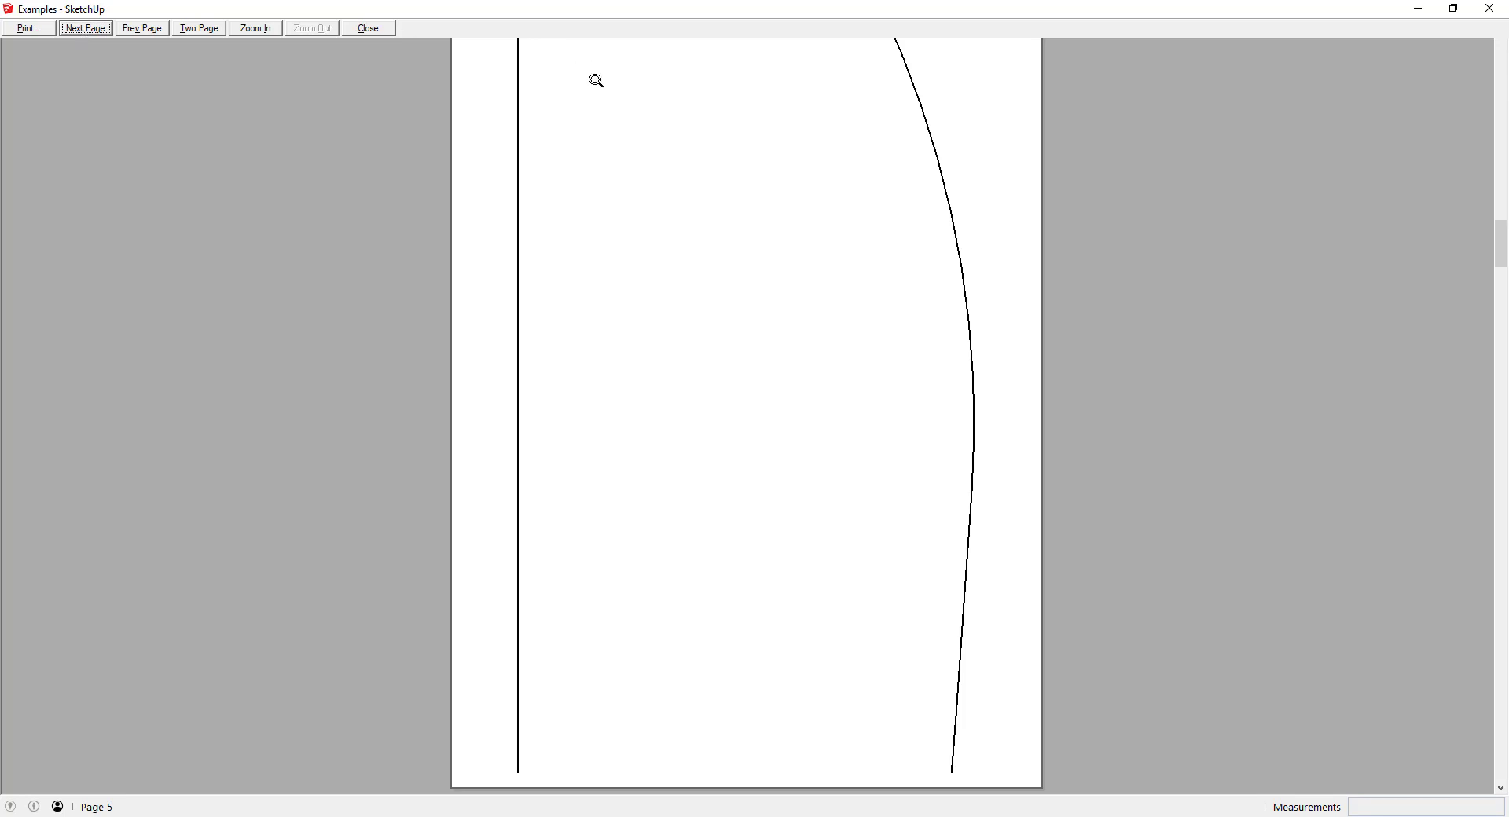
pyautogui.click(84, 30)
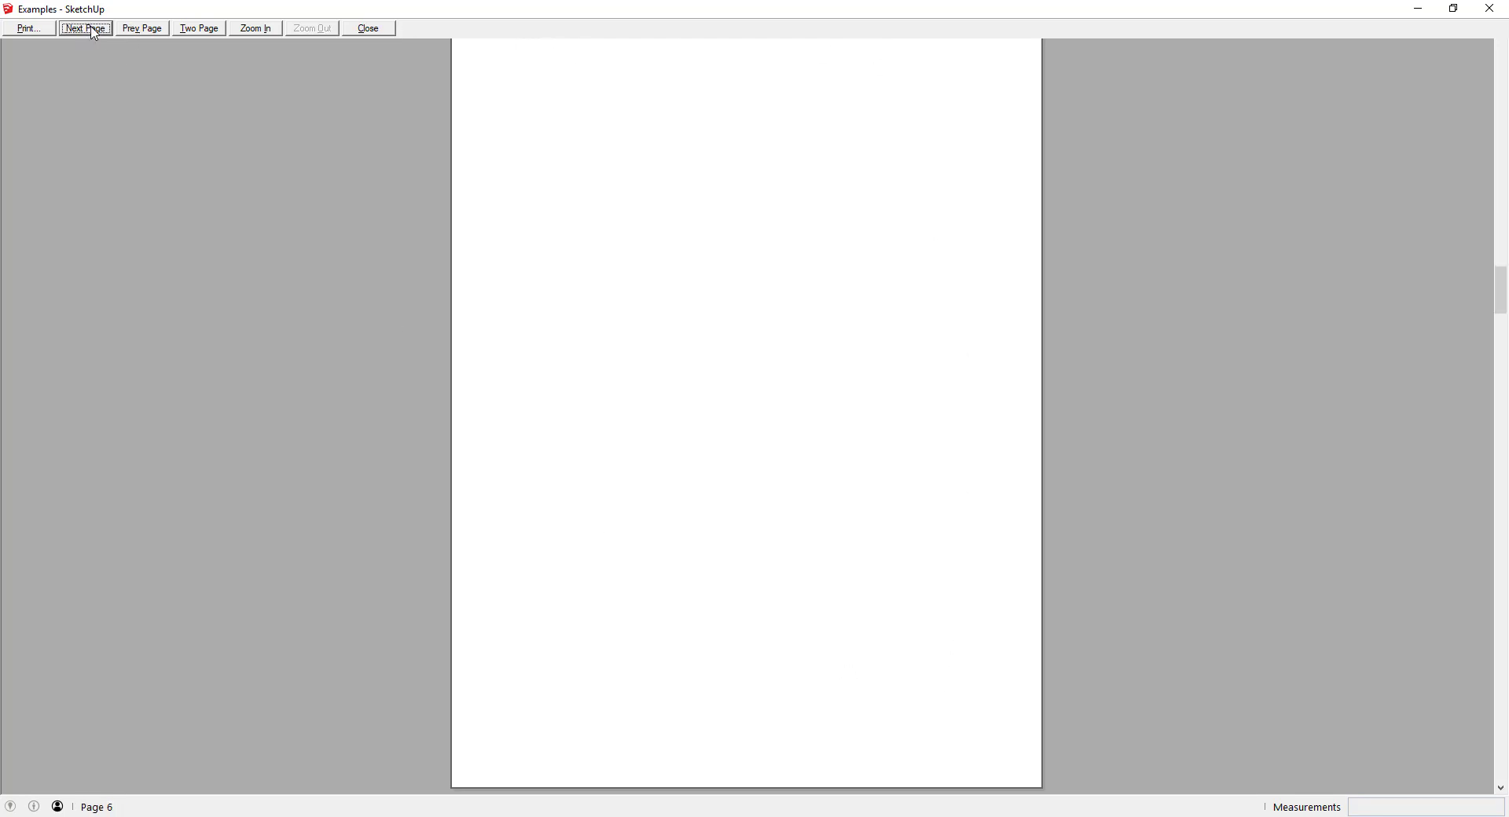
pyautogui.click(84, 29)
pyautogui.click(84, 30)
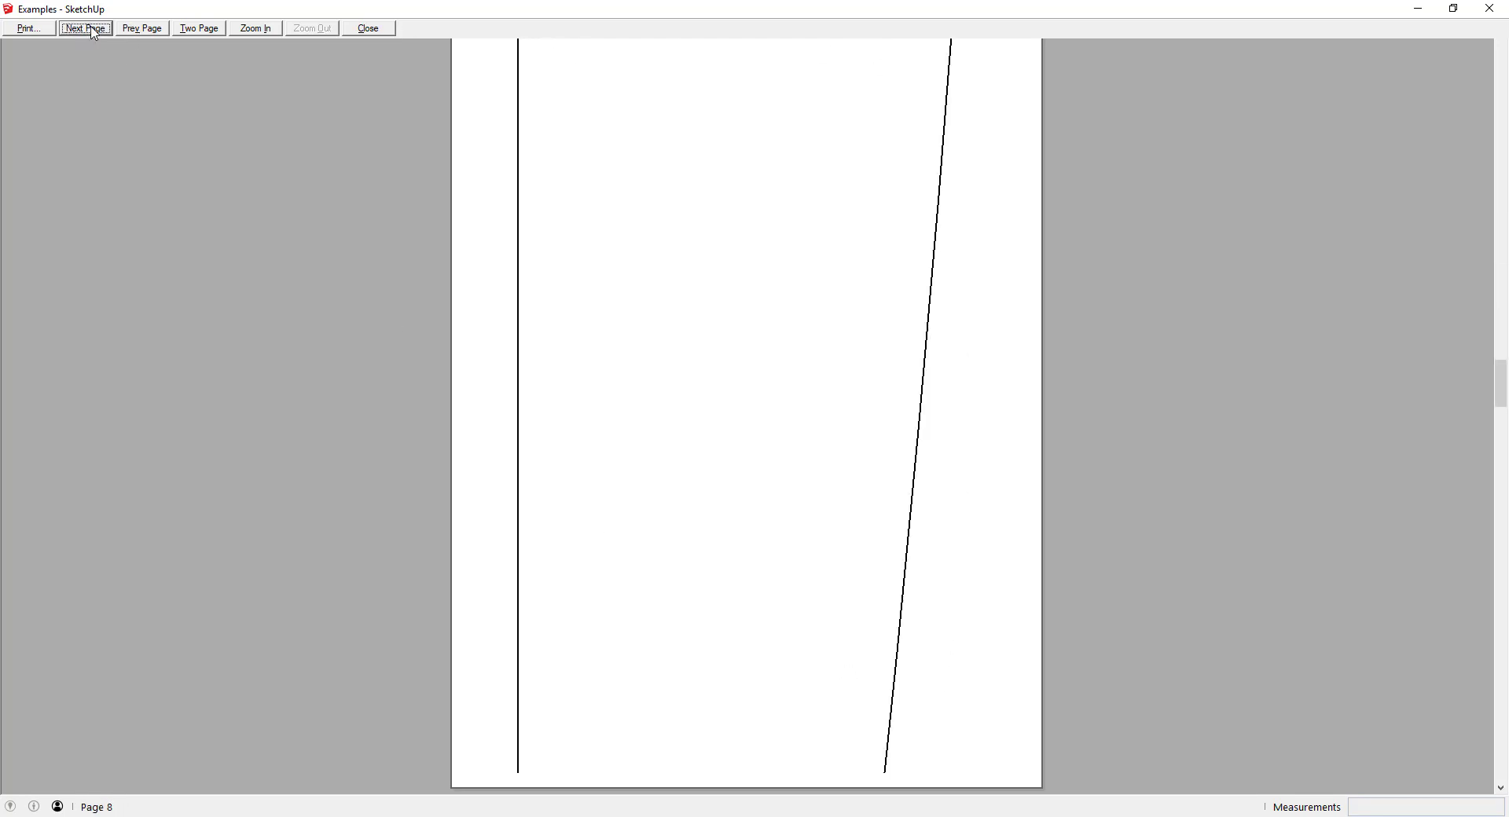
pyautogui.click(85, 30)
pyautogui.click(85, 29)
pyautogui.click(85, 29)
pyautogui.click(85, 29)
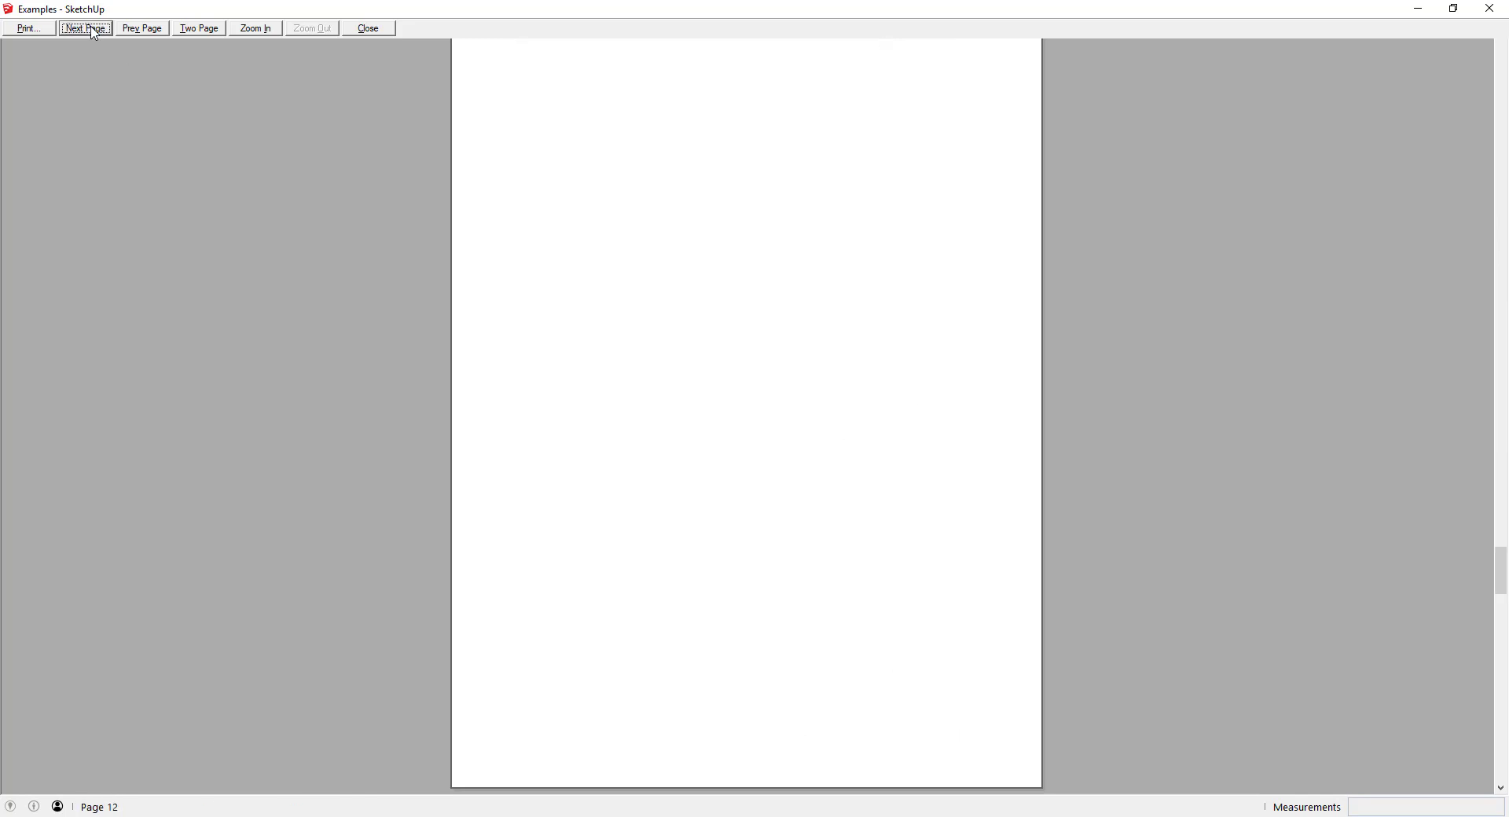
pyautogui.click(93, 32)
pyautogui.click(93, 32)
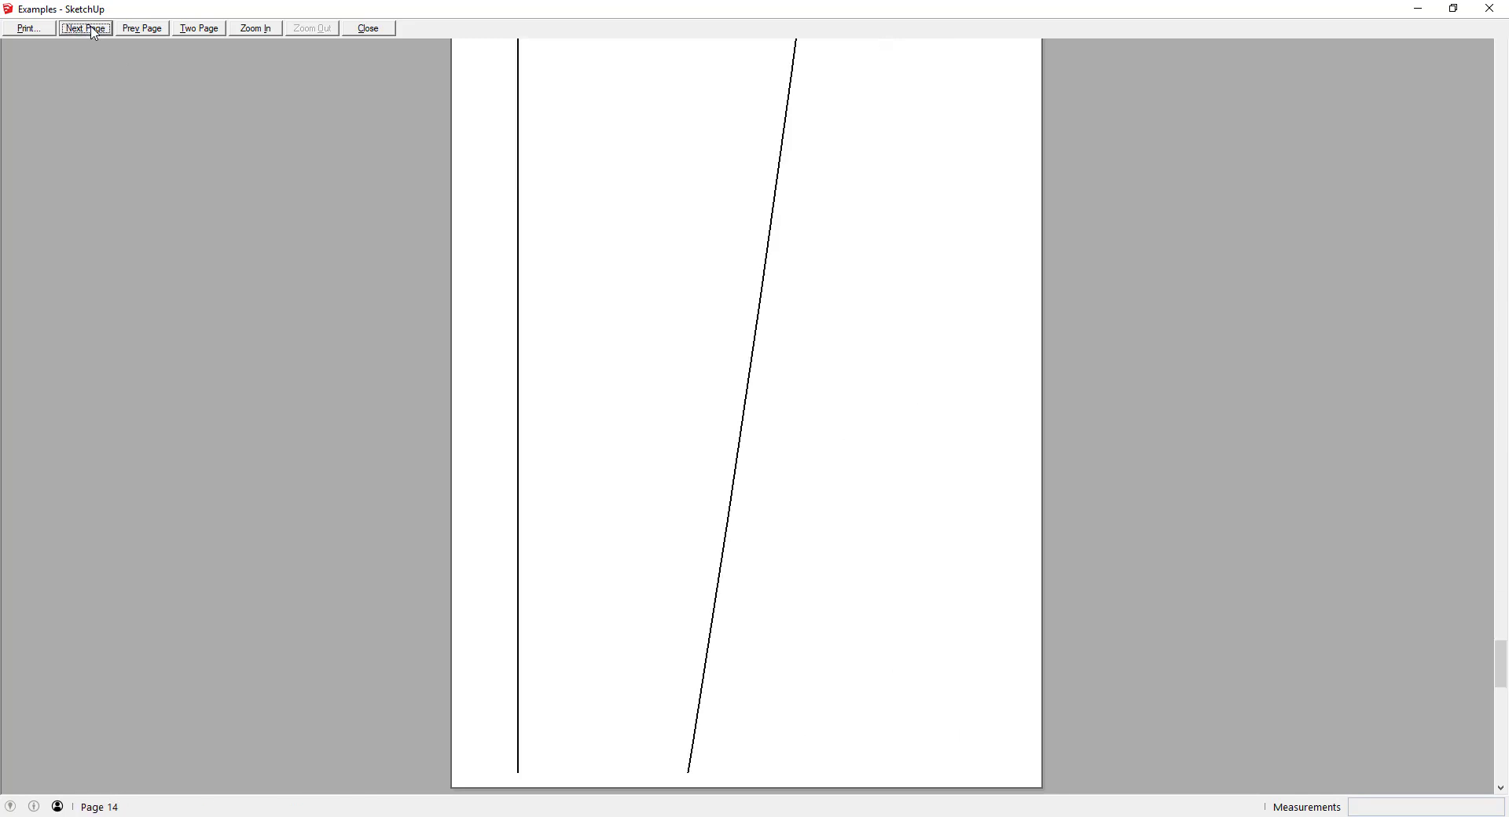
pyautogui.click(93, 31)
pyautogui.click(93, 32)
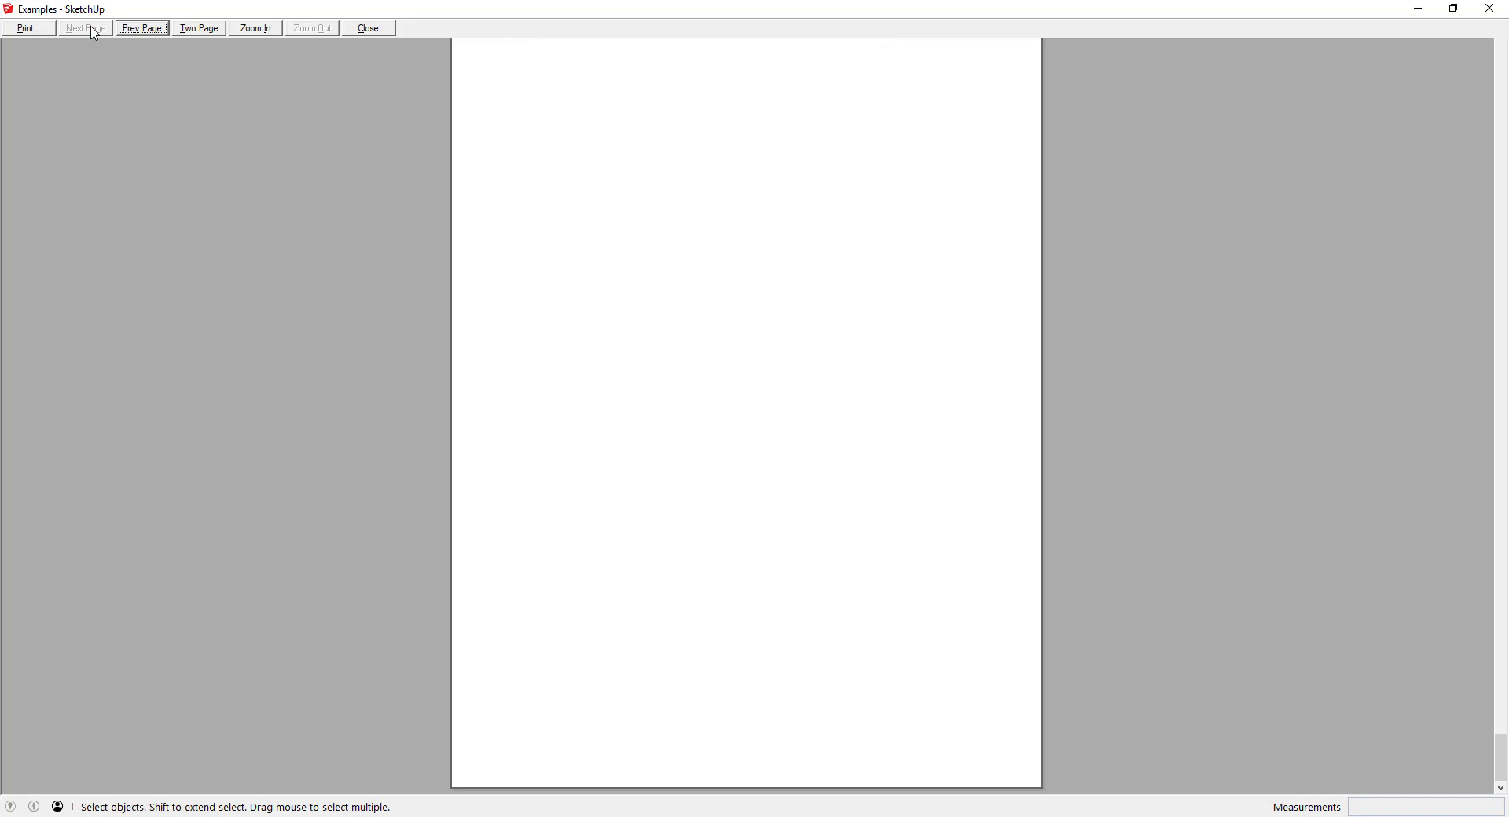
pyautogui.click(367, 29)
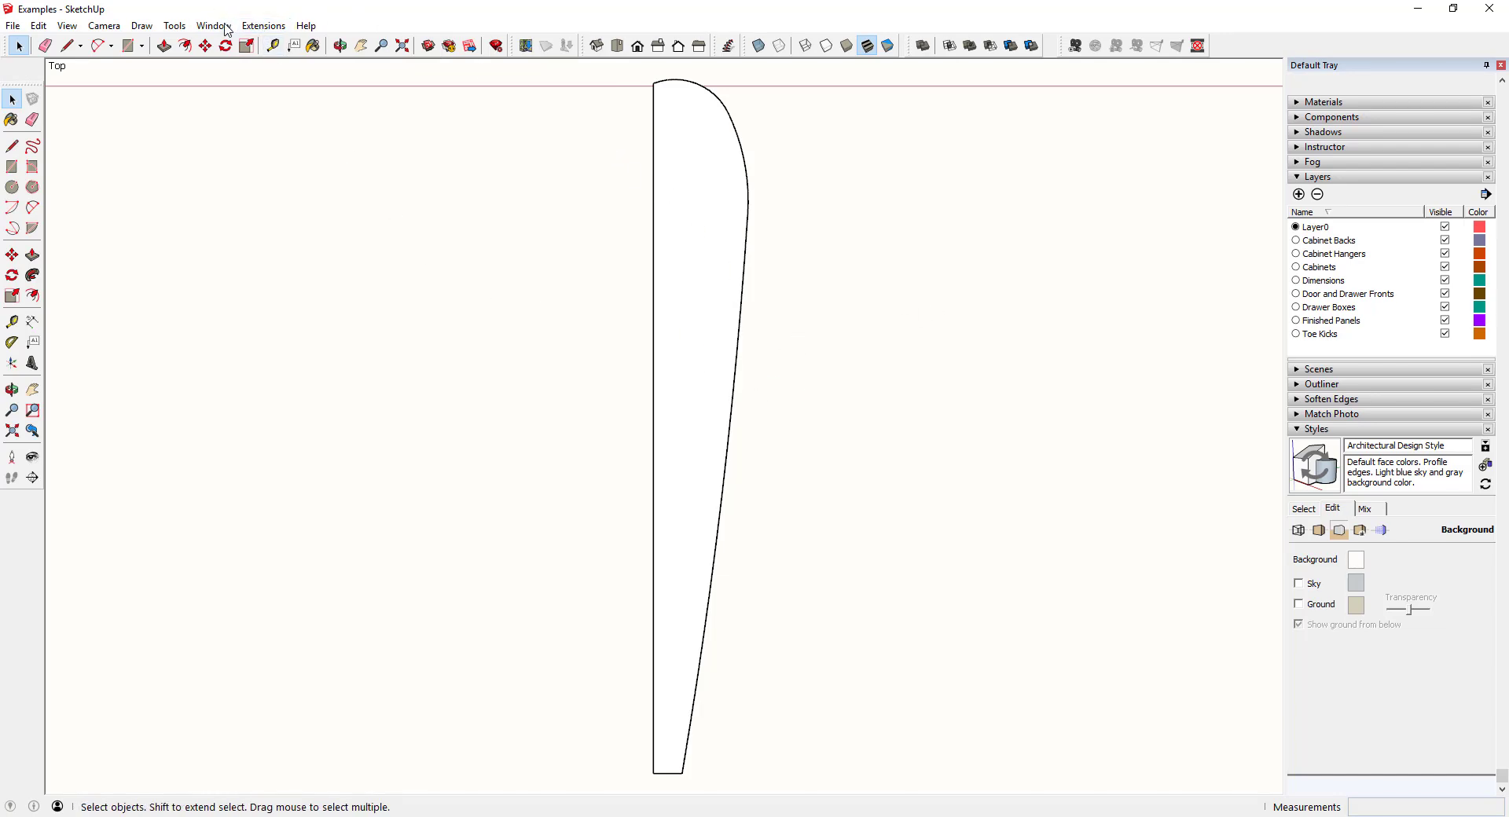
# Show the Sandbox toolbar.
pyautogui.rightClick(1215, 50)
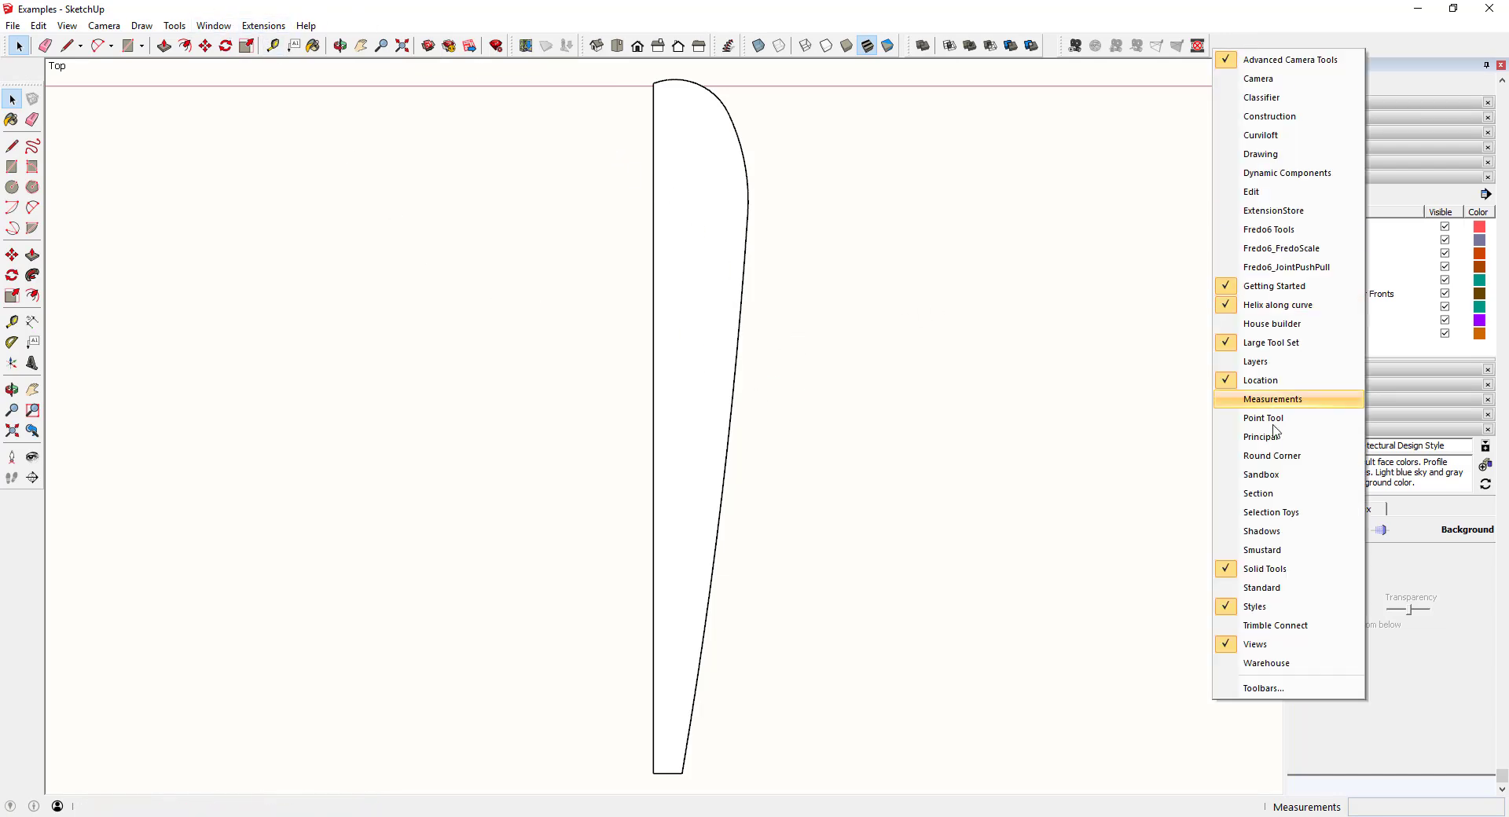
pyautogui.click(1269, 475)
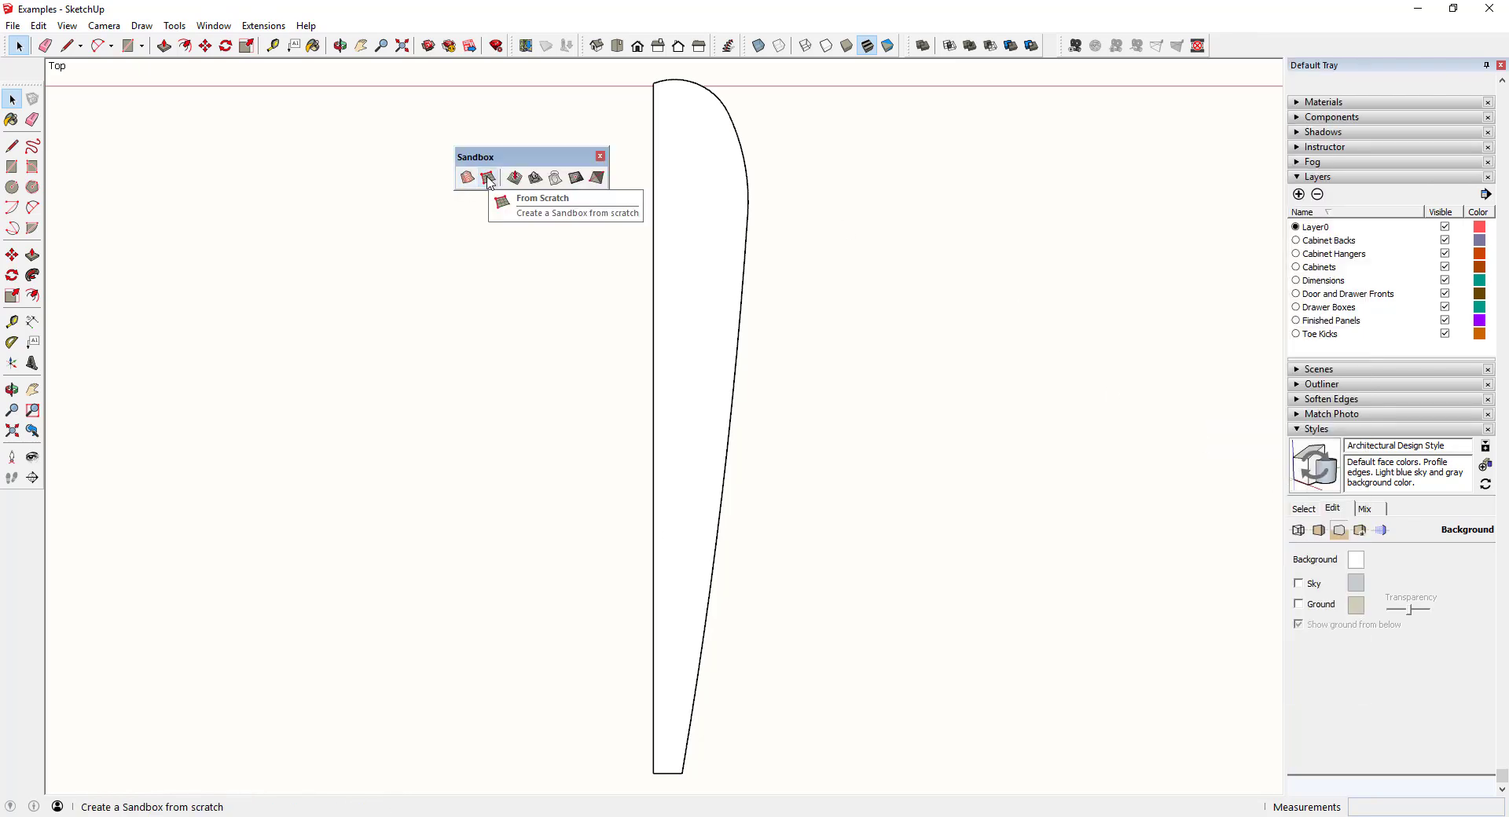
pyautogui.rightClick(1242, 52)
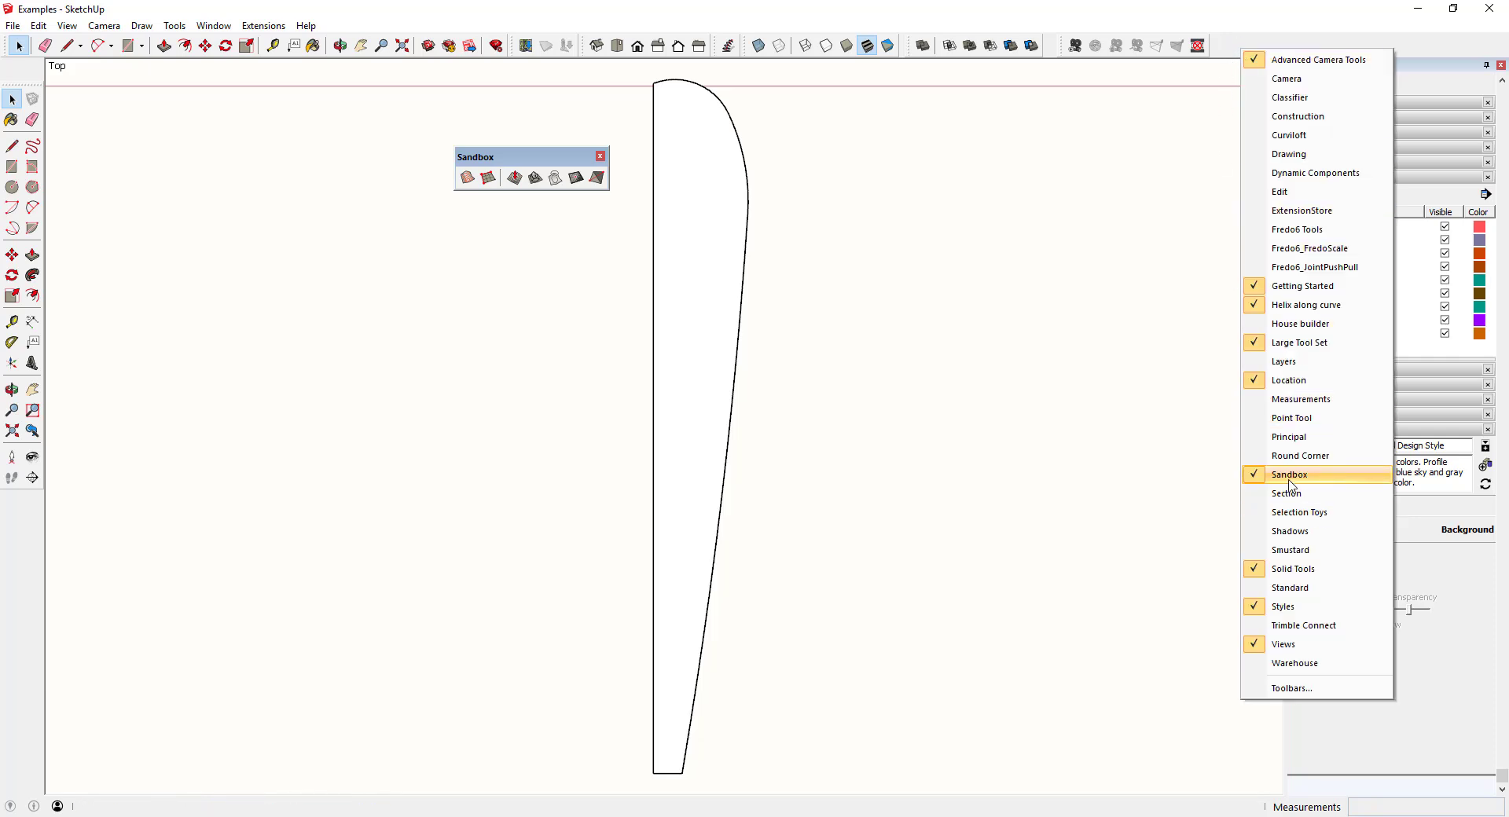
pyautogui.click(678, 437)
# Create a Sandbox From Scratch grid with 1" spacing that surrounds the whole curved piece.
pyautogui.scroll(-1, 678, 437)
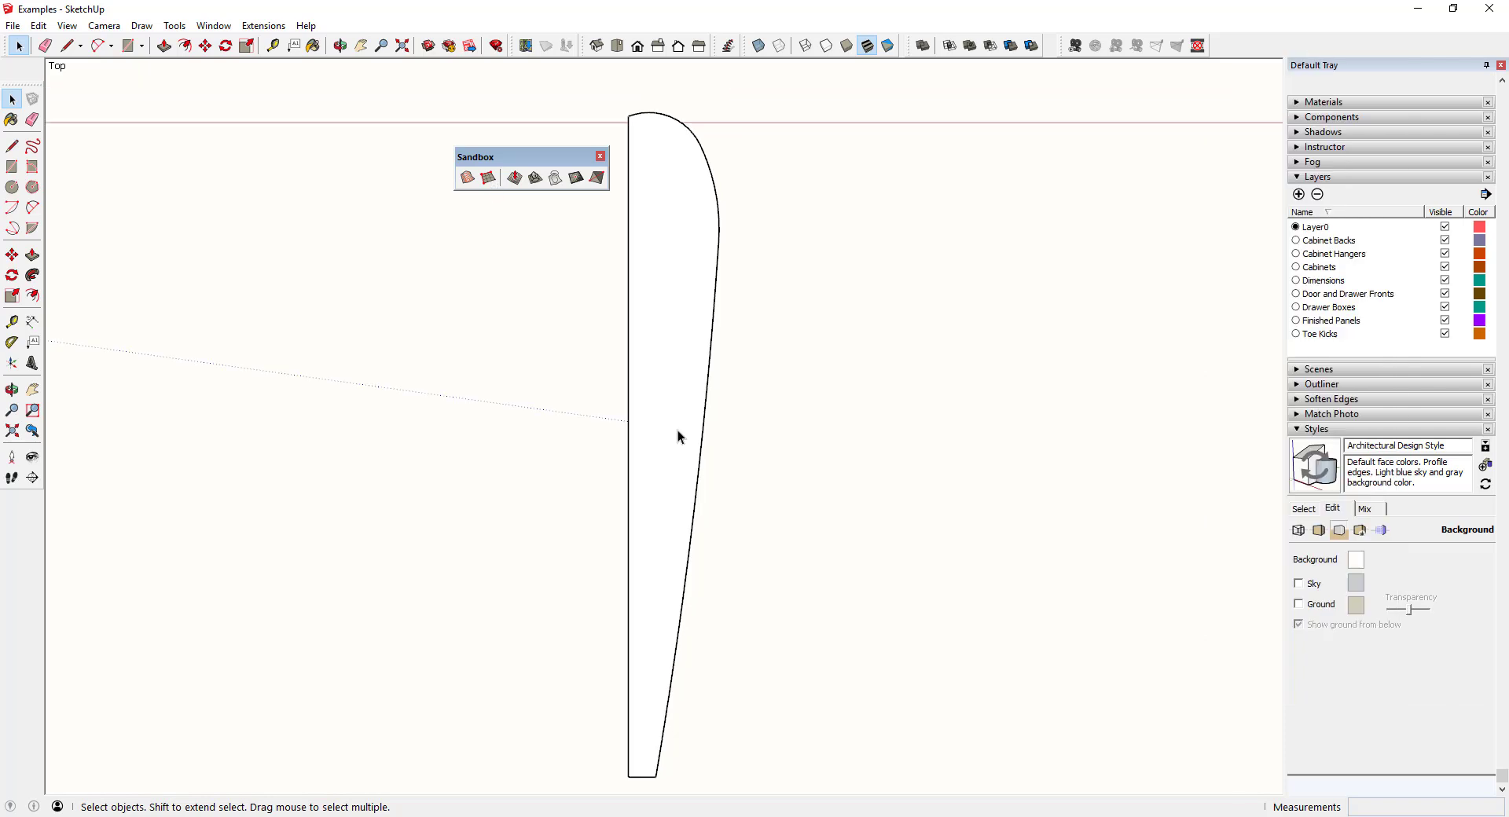
pyautogui.click(490, 180)
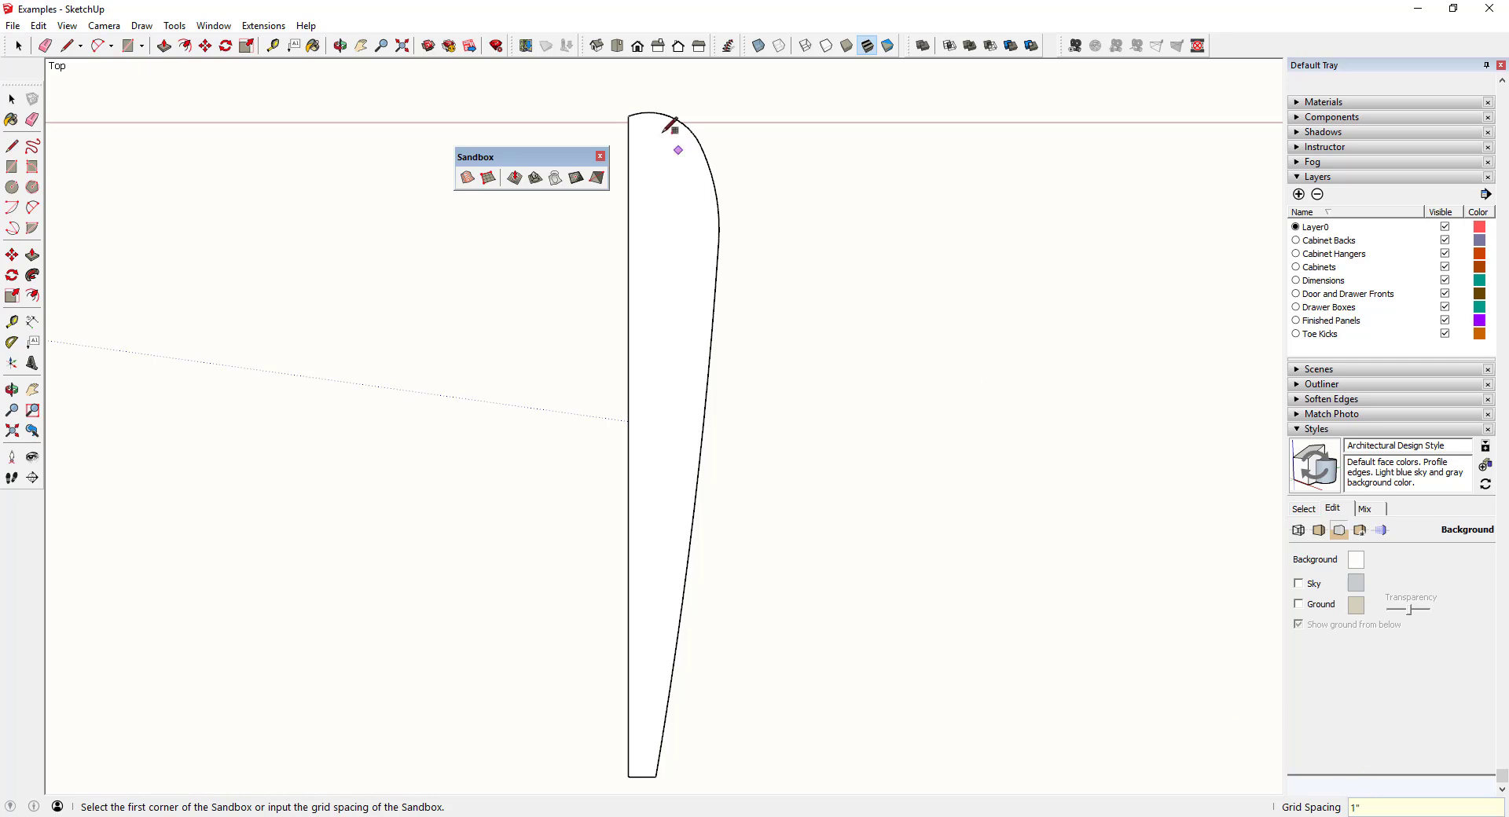
pyautogui.scroll(3, 622, 102)
pyautogui.click(616, 110)
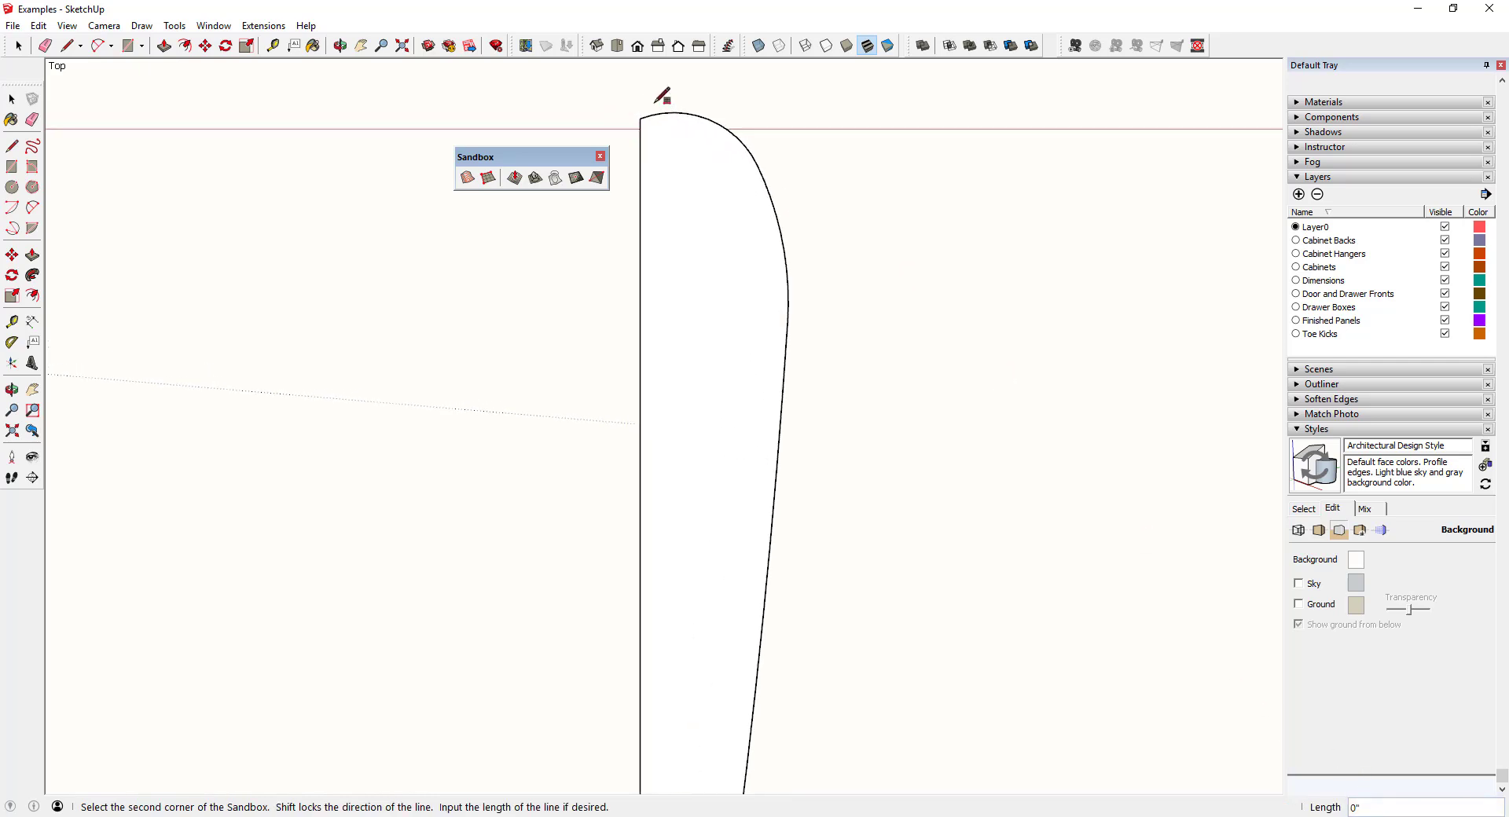
pyautogui.click(796, 106)
pyautogui.scroll(-2, 837, 222)
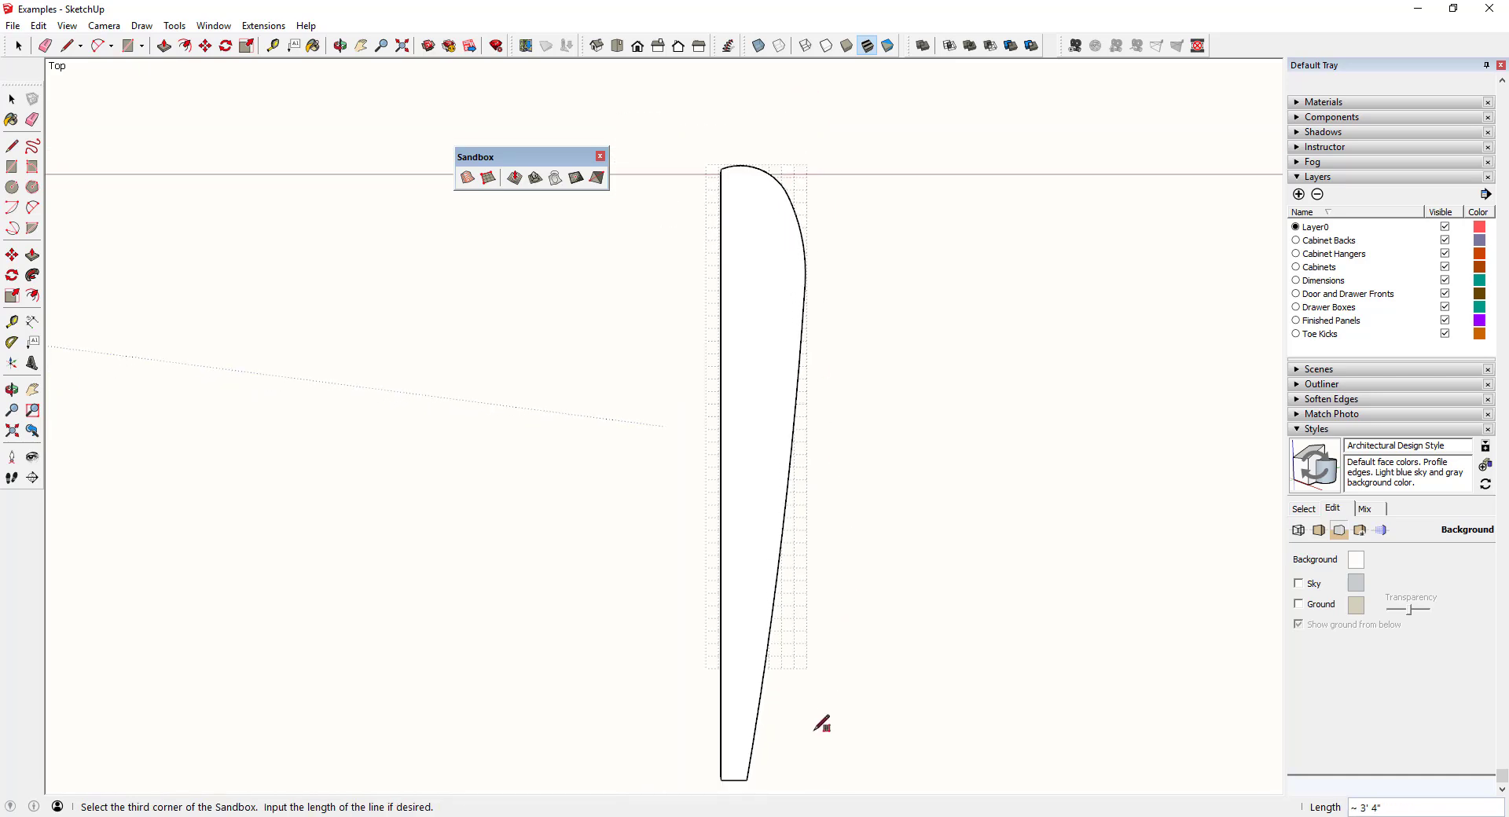
pyautogui.scroll(-1, 796, 704)
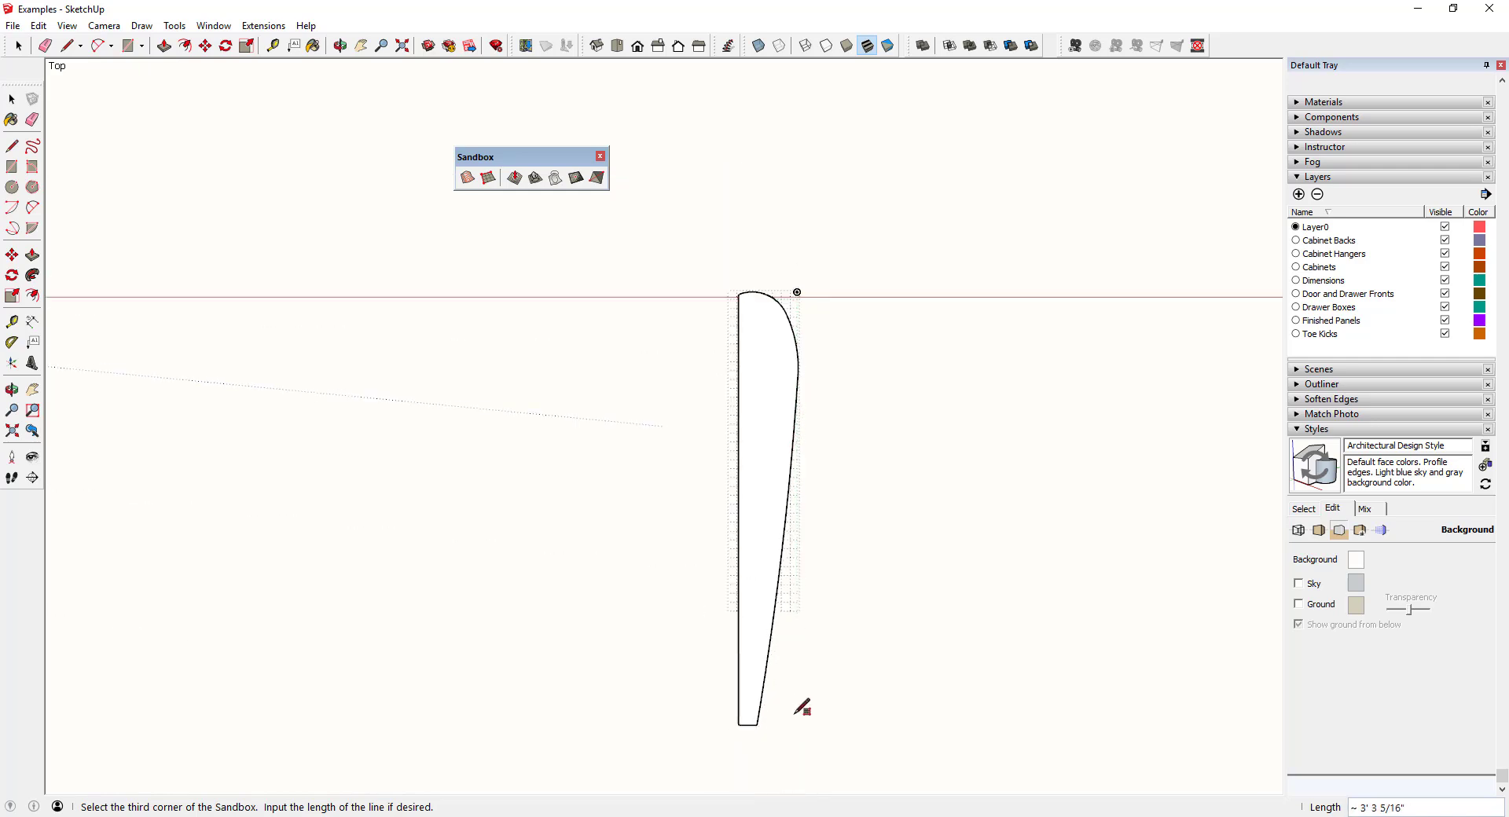
pyautogui.scroll(1, 792, 707)
pyautogui.click(794, 723)
pyautogui.press('space')
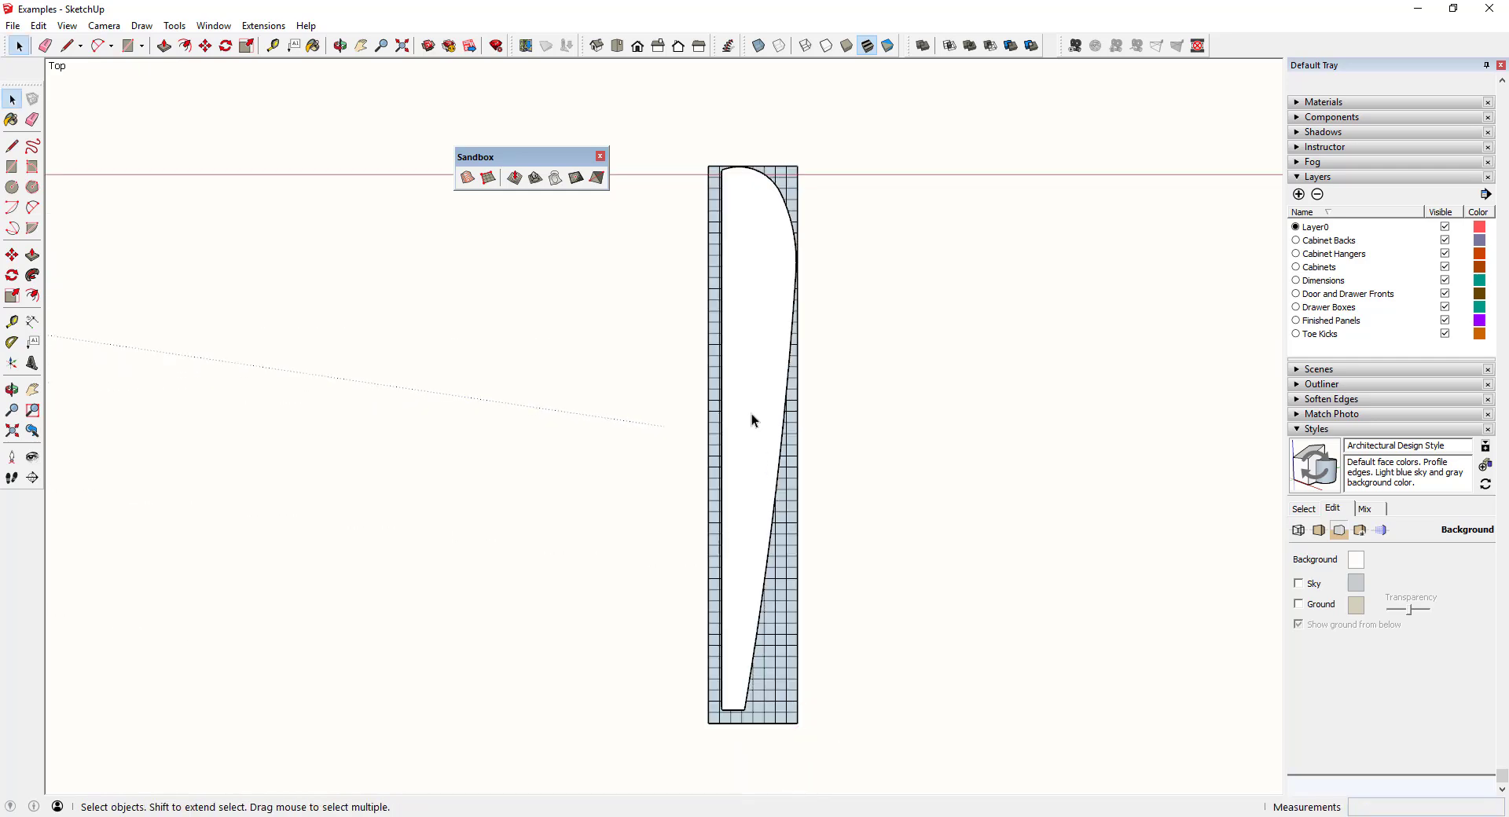
# Flip the Sandbox grid along the group's blue axis.
pyautogui.click(792, 188)
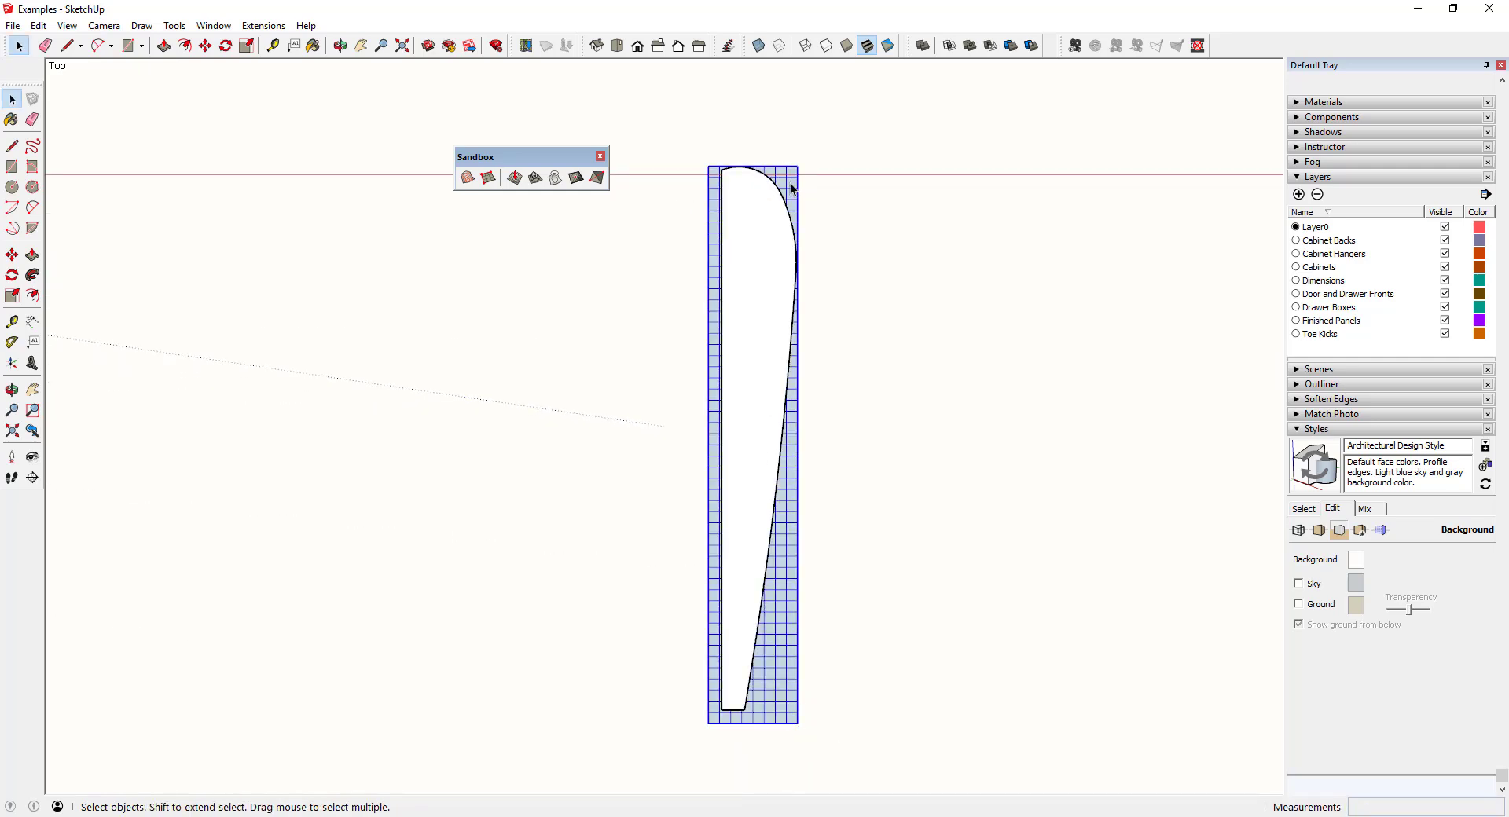
pyautogui.rightClick(791, 189)
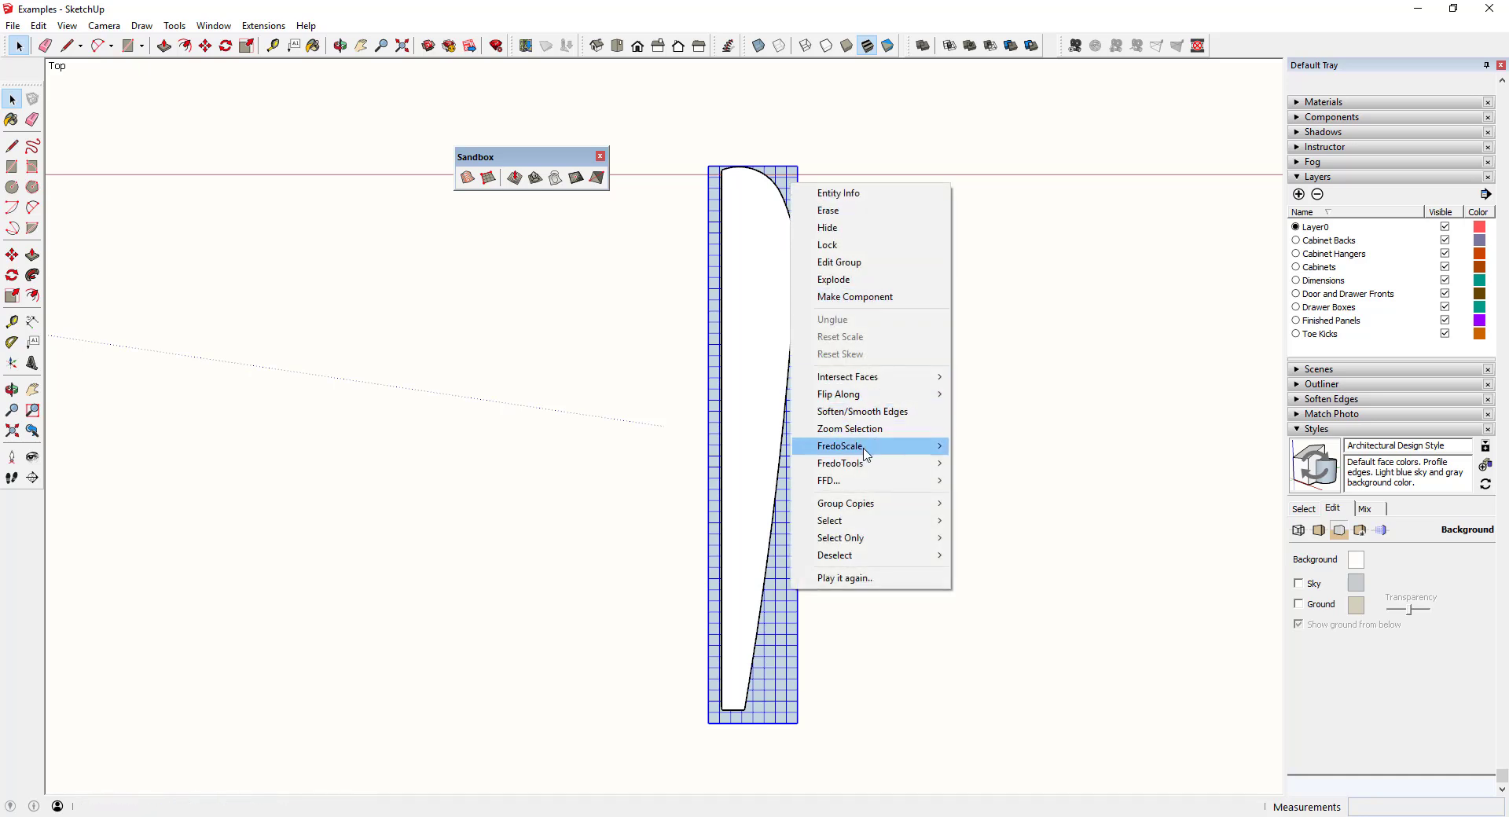
pyautogui.moveTo(865, 395)
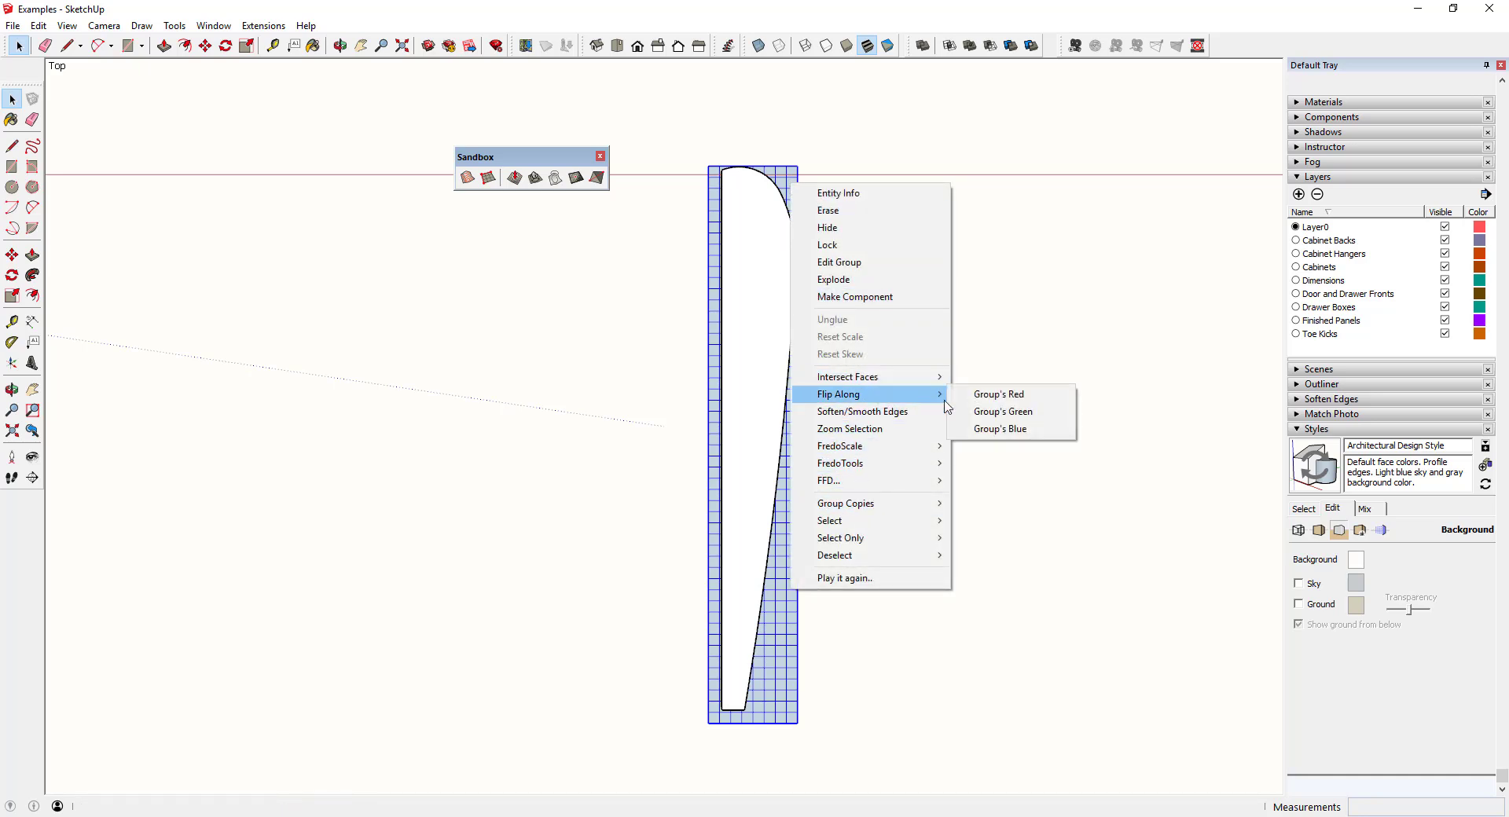
pyautogui.click(1025, 429)
# Generate a print preview of the curved piece with its grid, using model extents without Fit to page.
pyautogui.scroll(-1, 816, 364)
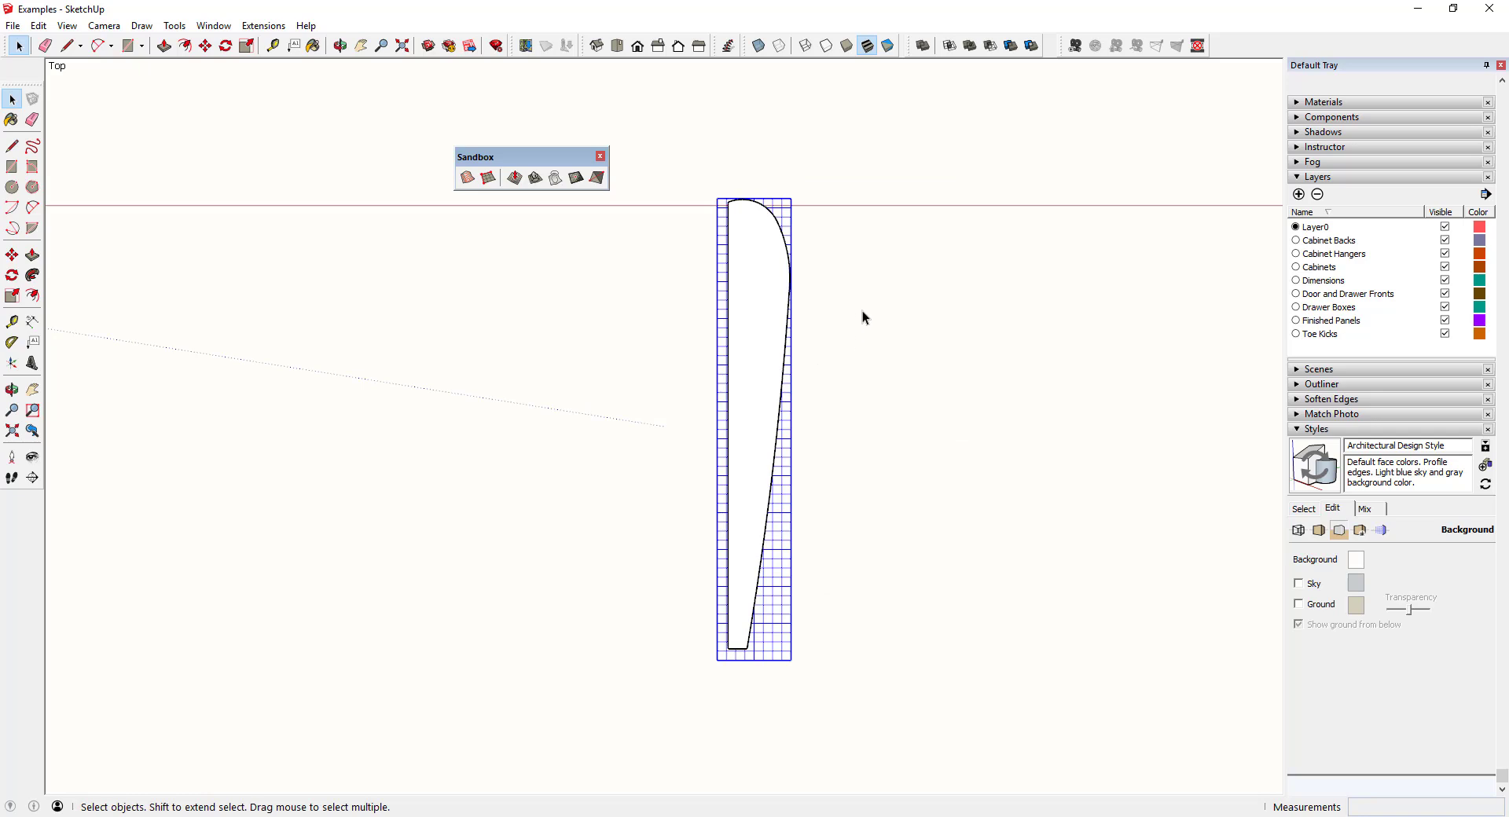
pyautogui.scroll(3, 862, 313)
pyautogui.click(12, 26)
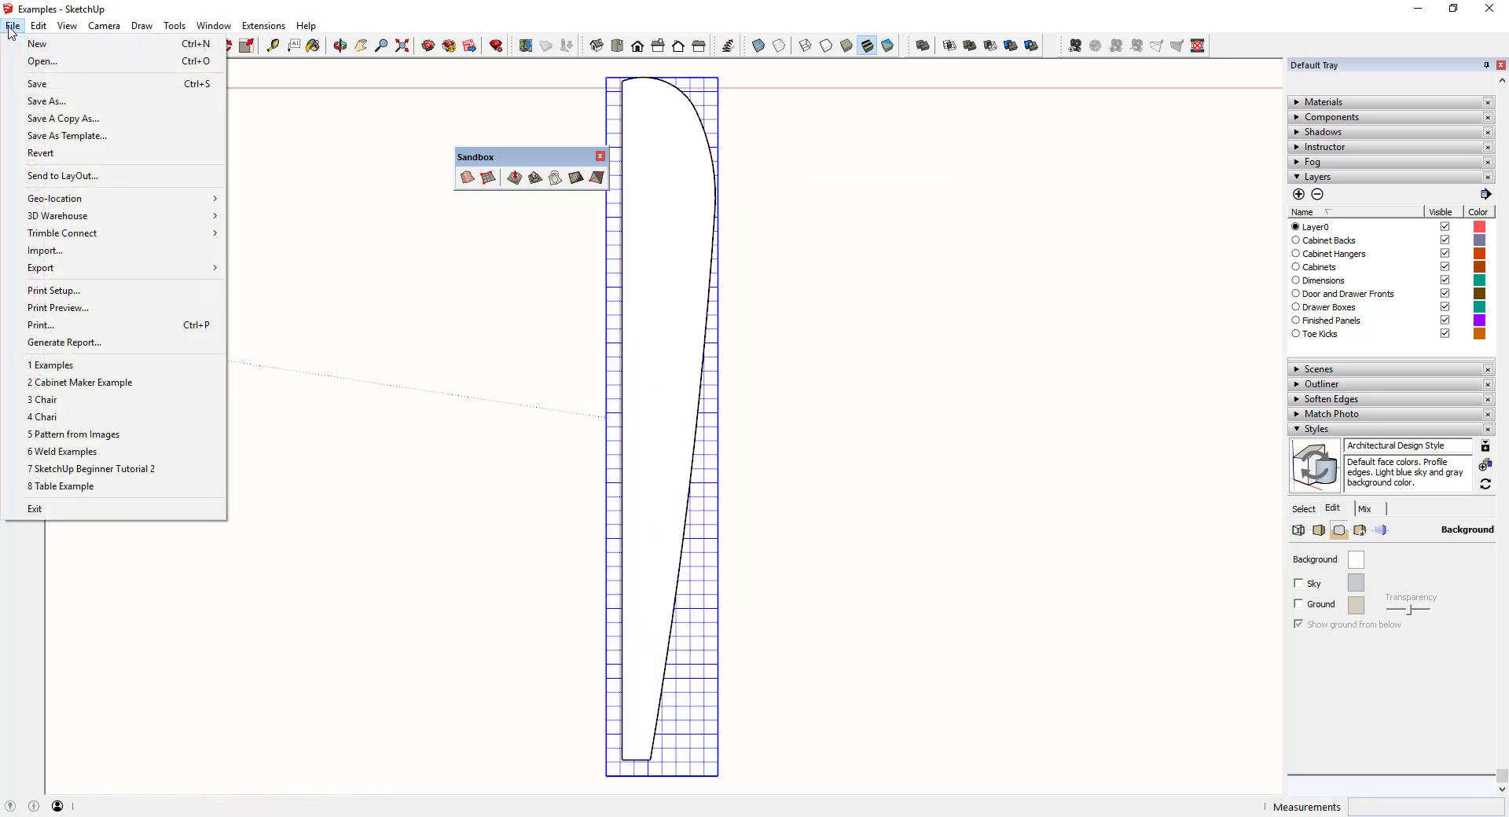
pyautogui.click(75, 308)
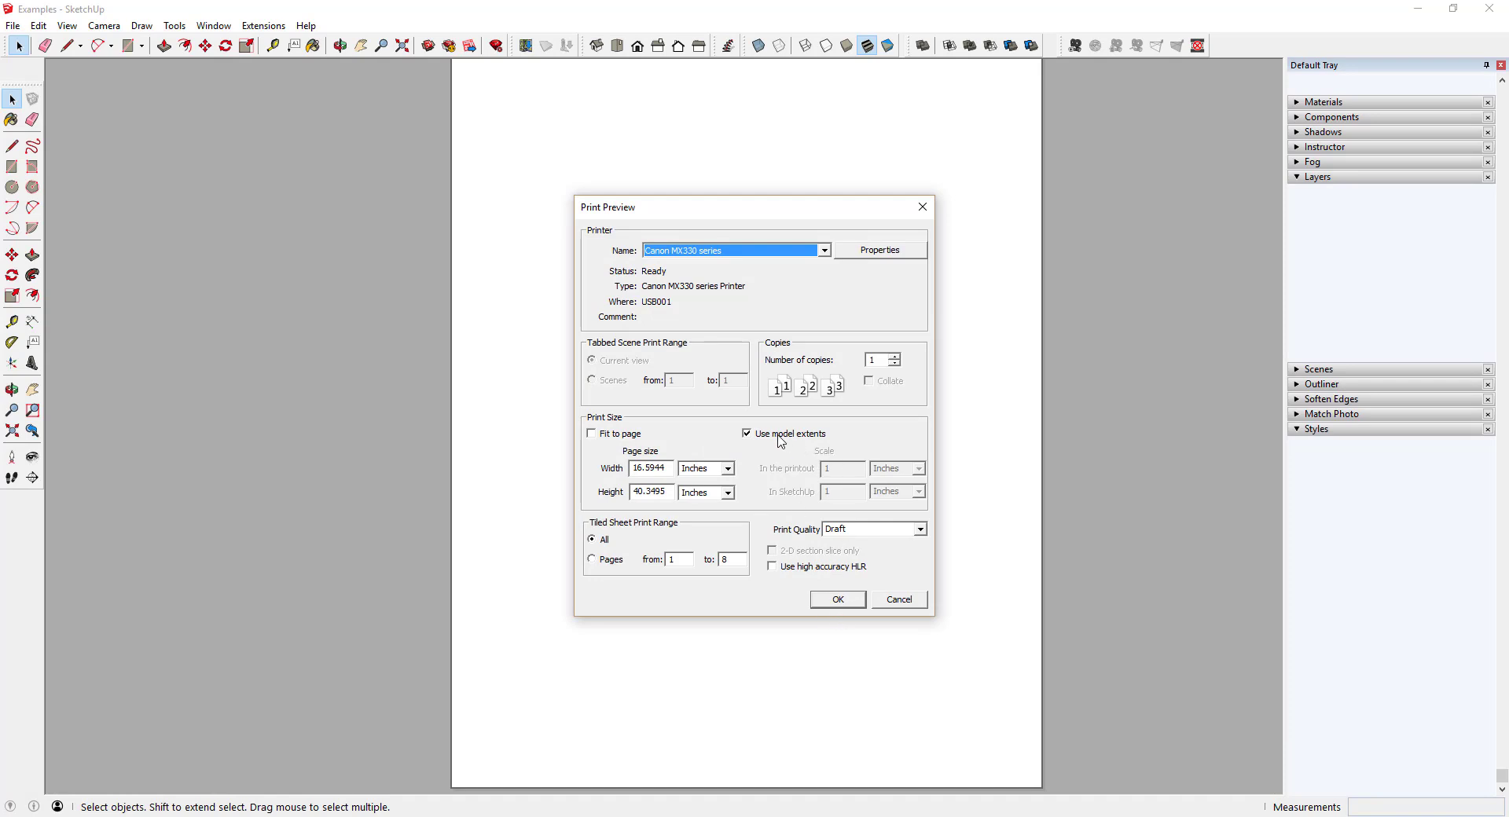
pyautogui.click(849, 602)
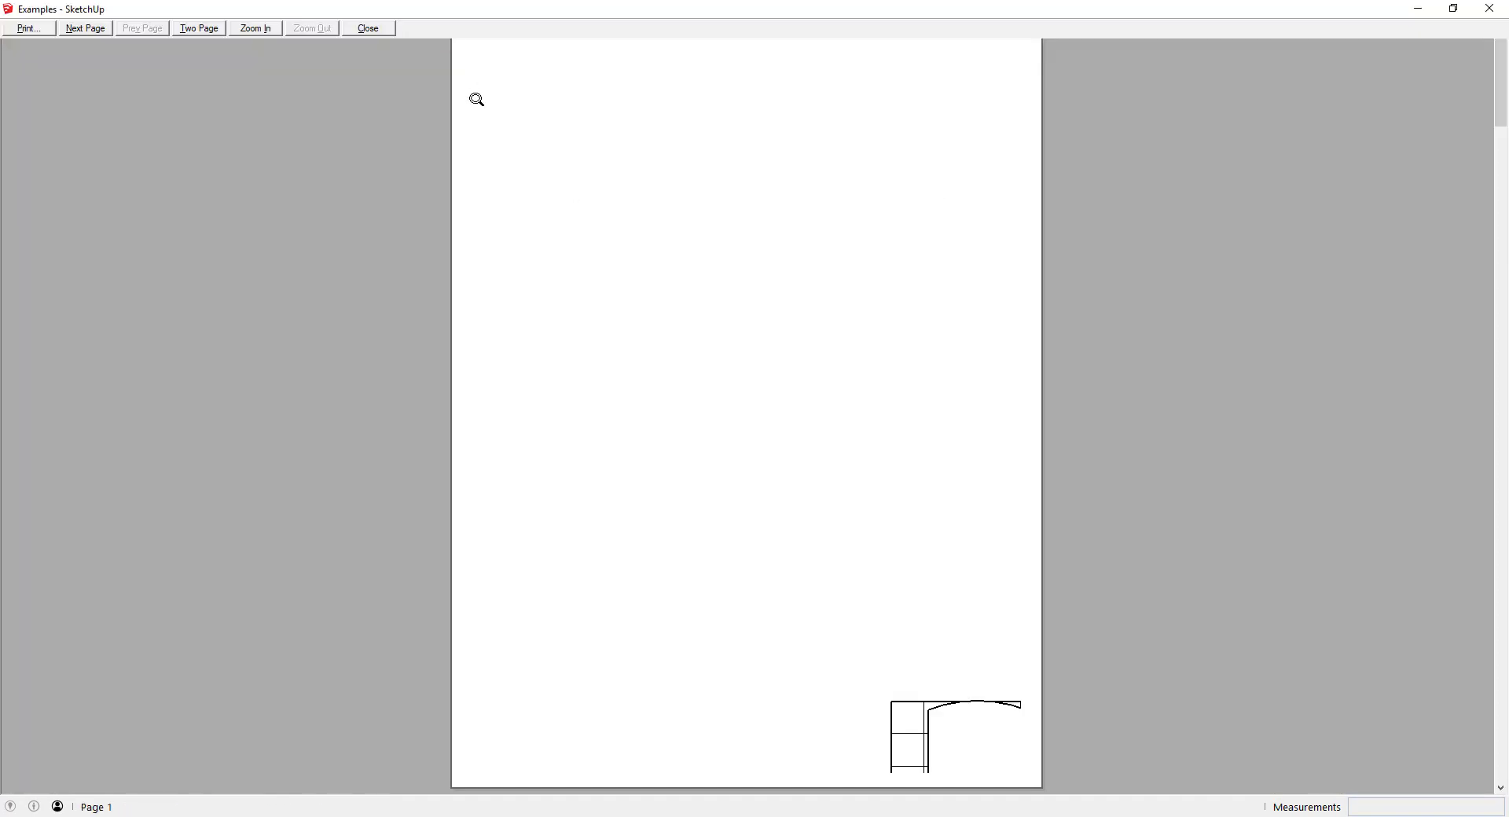
# Page through the preview to examine how the grid lines align the curved piece across the sheets, and close it.
pyautogui.click(90, 30)
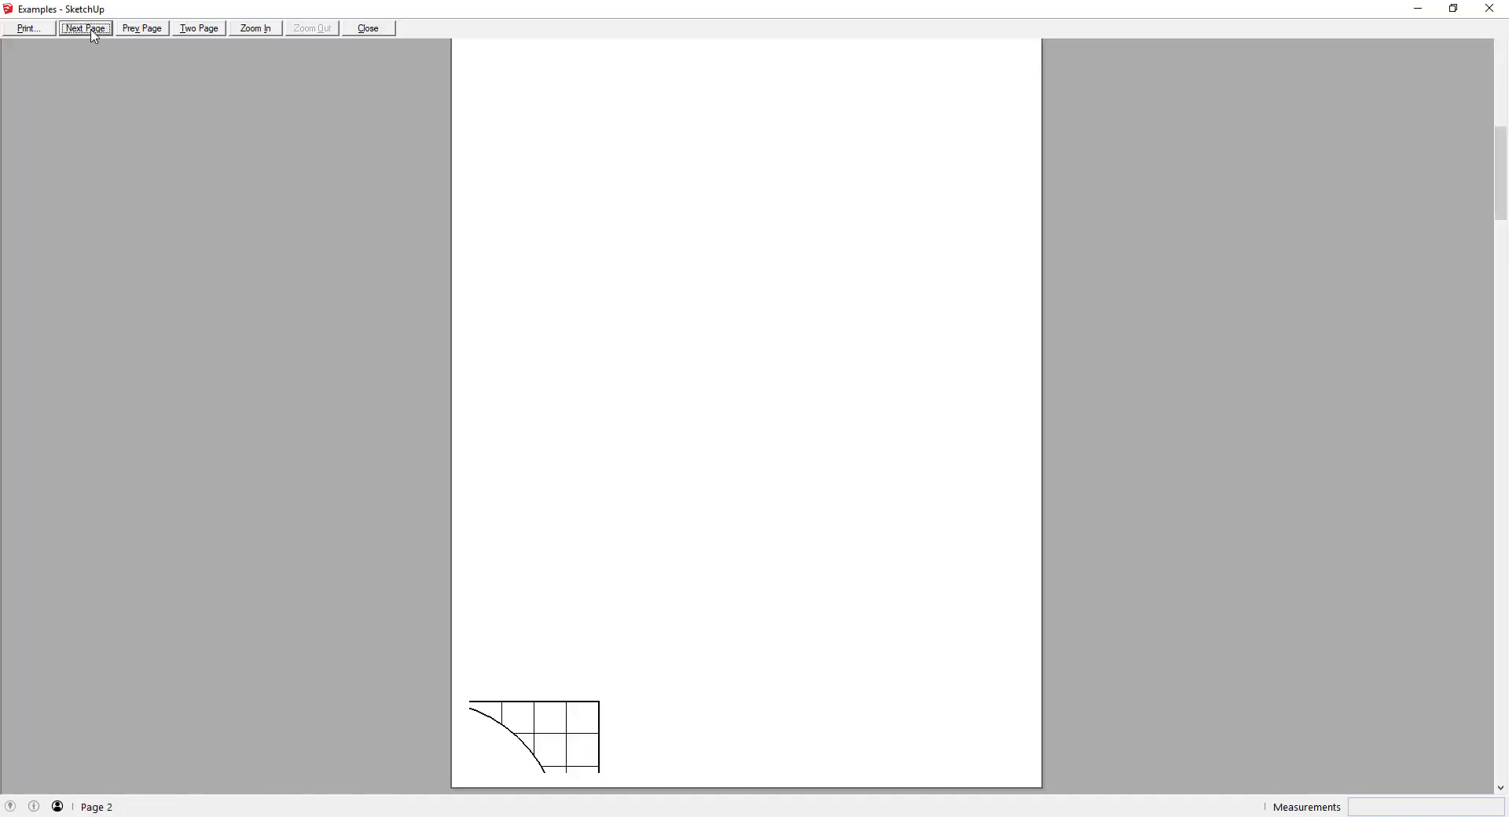
pyautogui.click(86, 29)
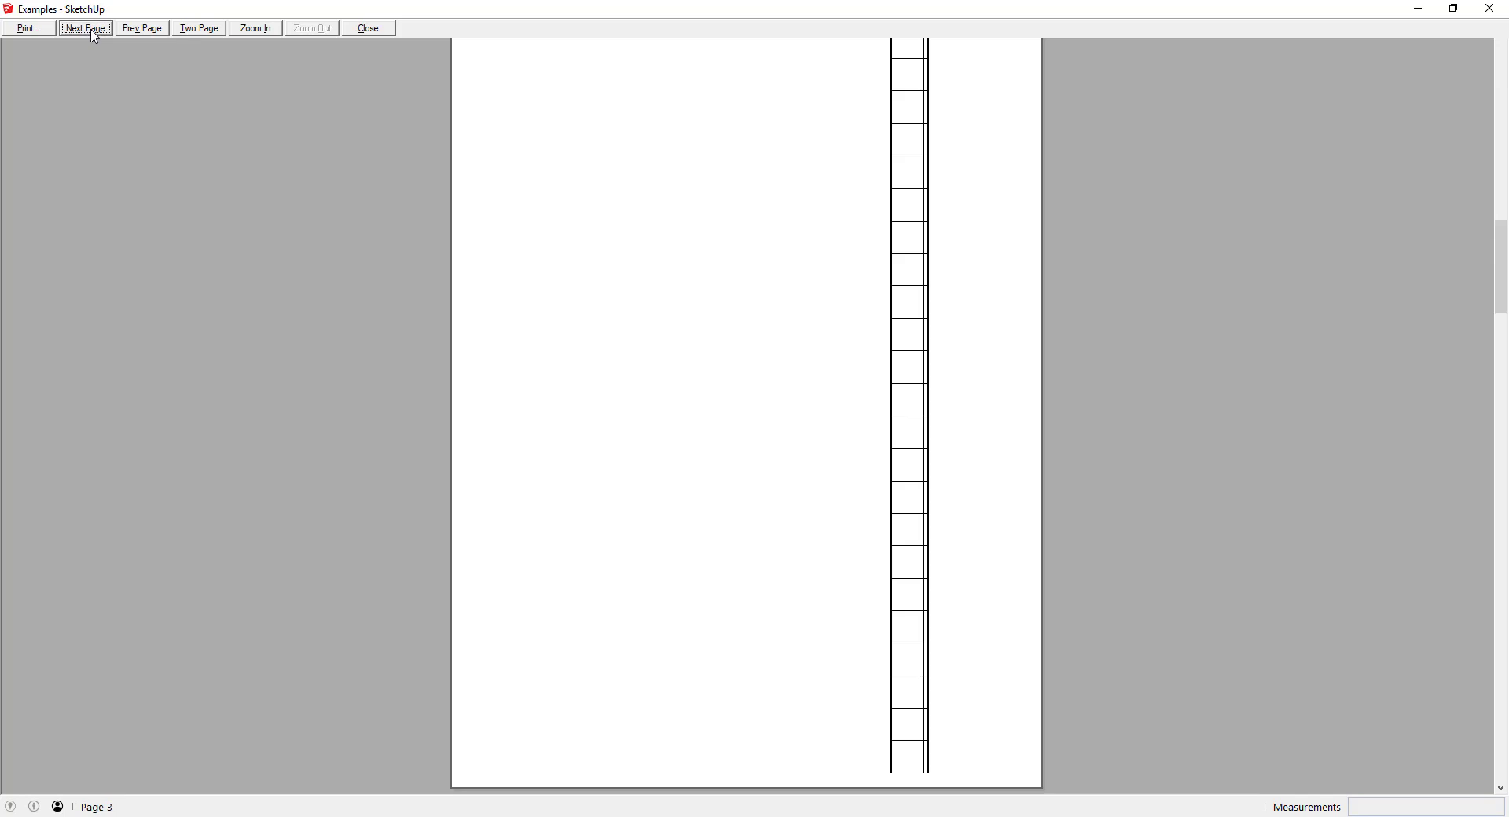
pyautogui.click(87, 29)
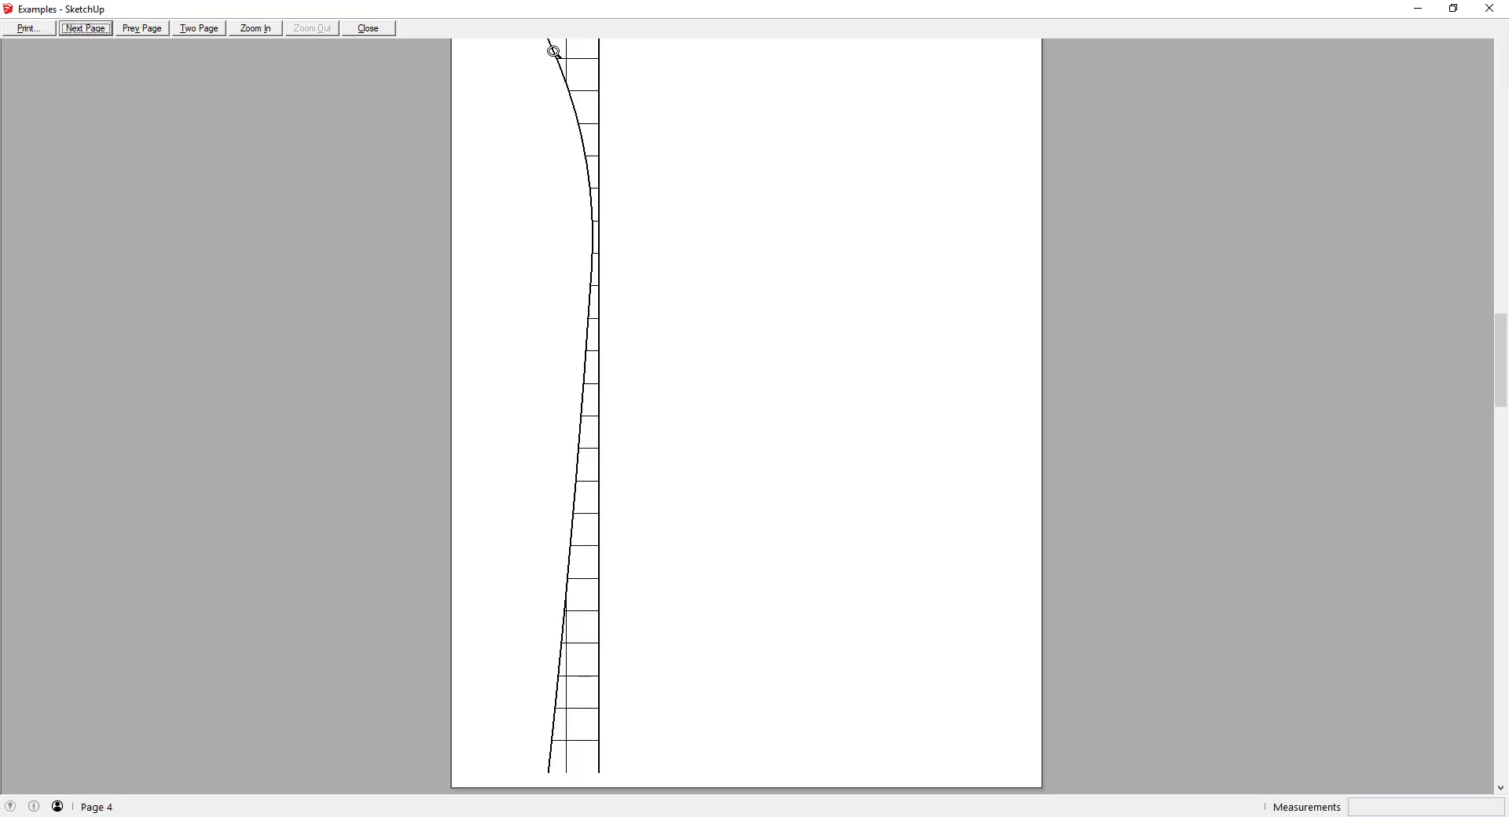
pyautogui.click(84, 30)
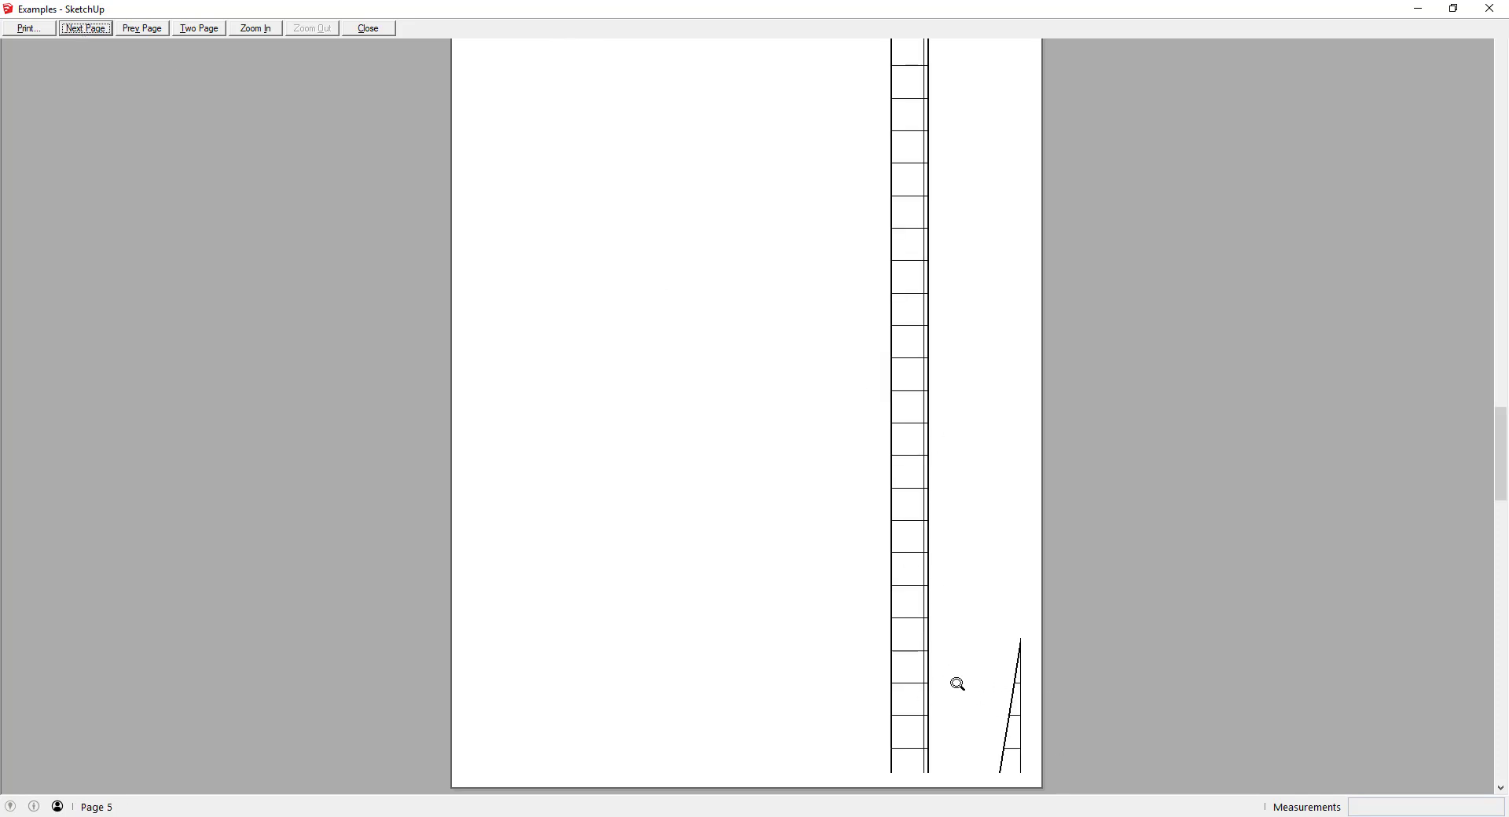
pyautogui.click(84, 30)
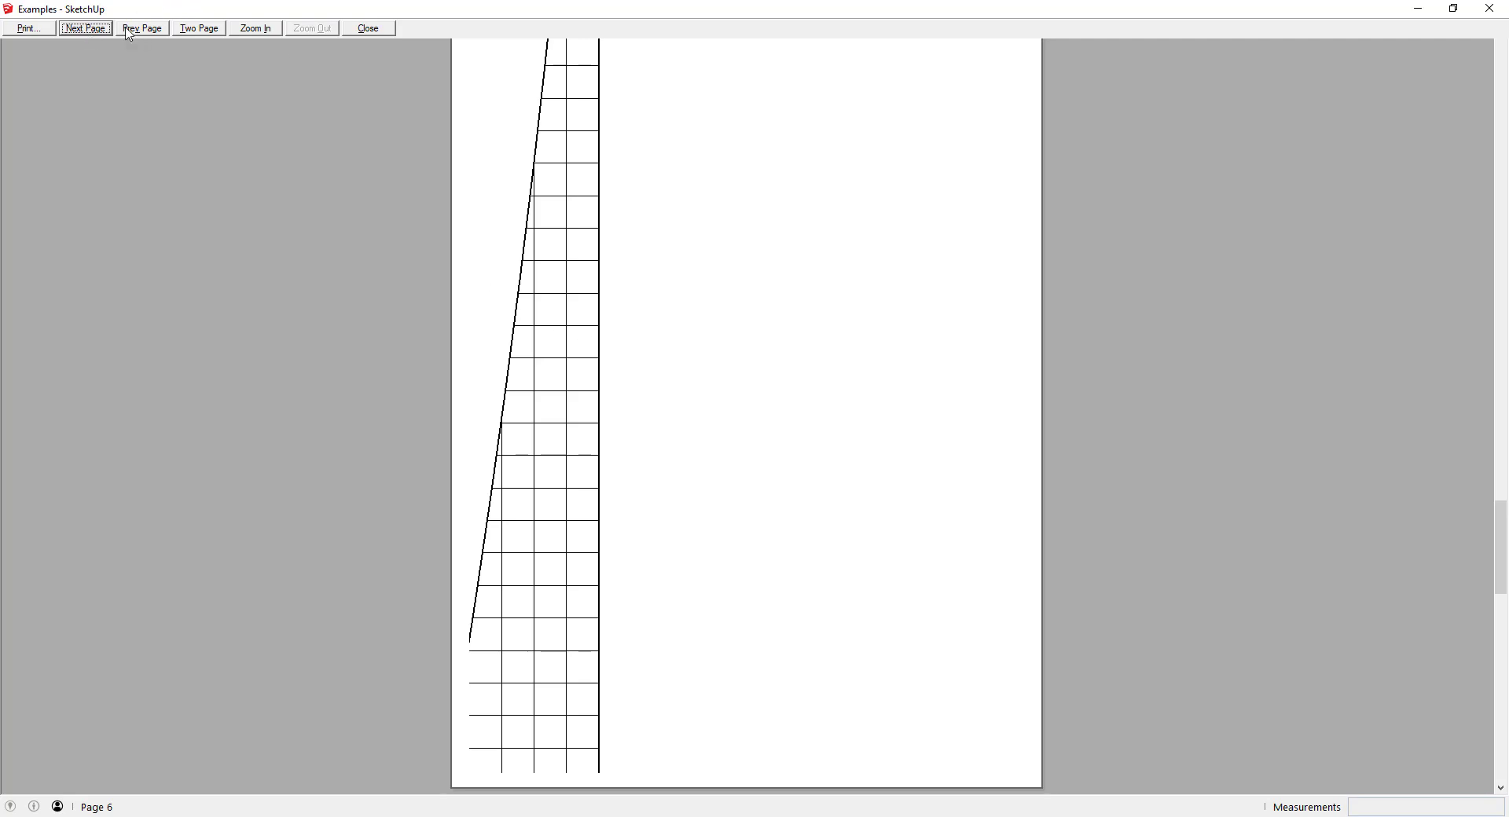
pyautogui.click(85, 29)
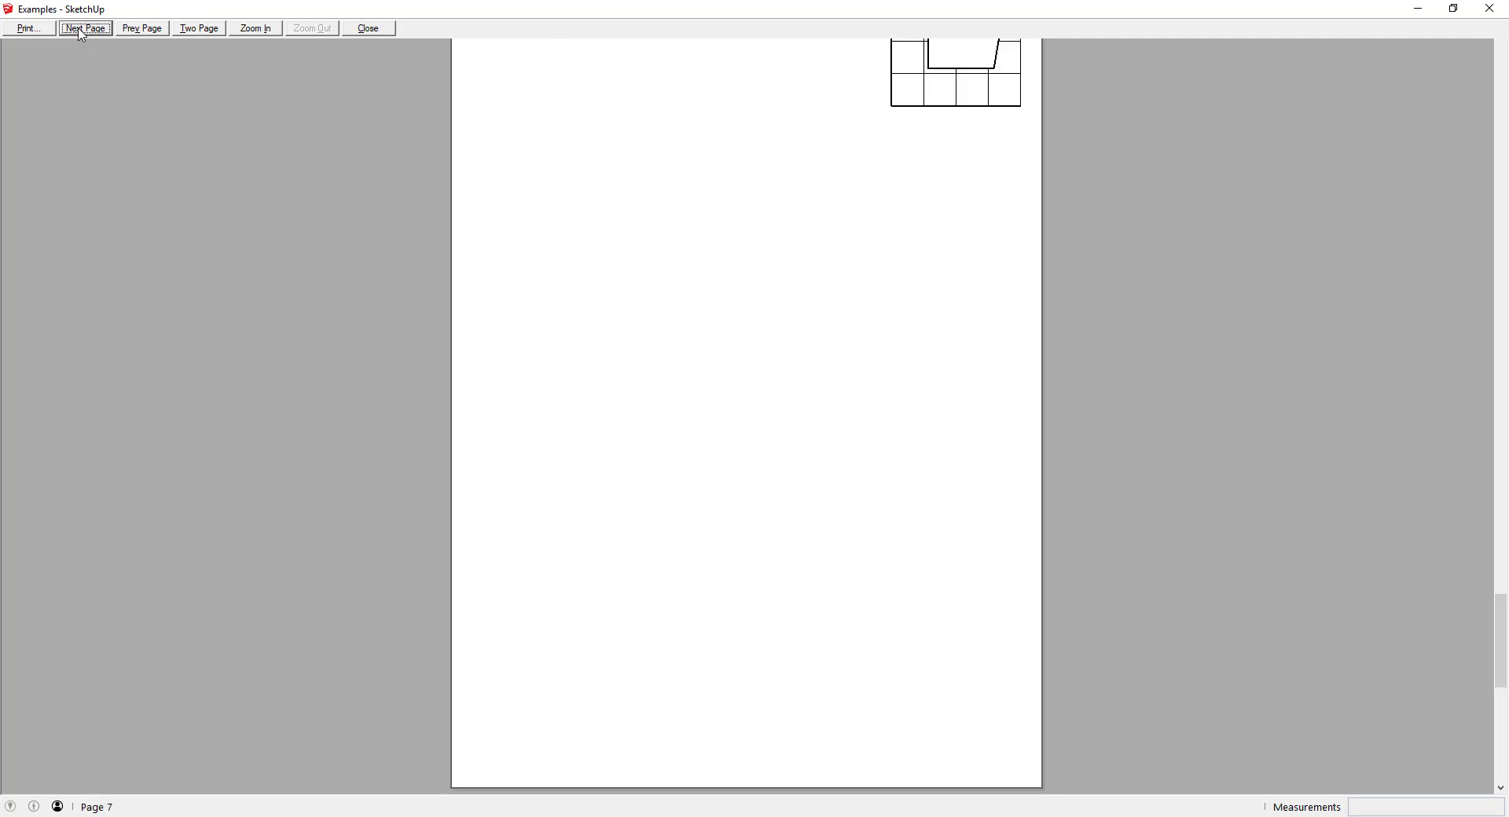
pyautogui.click(368, 29)
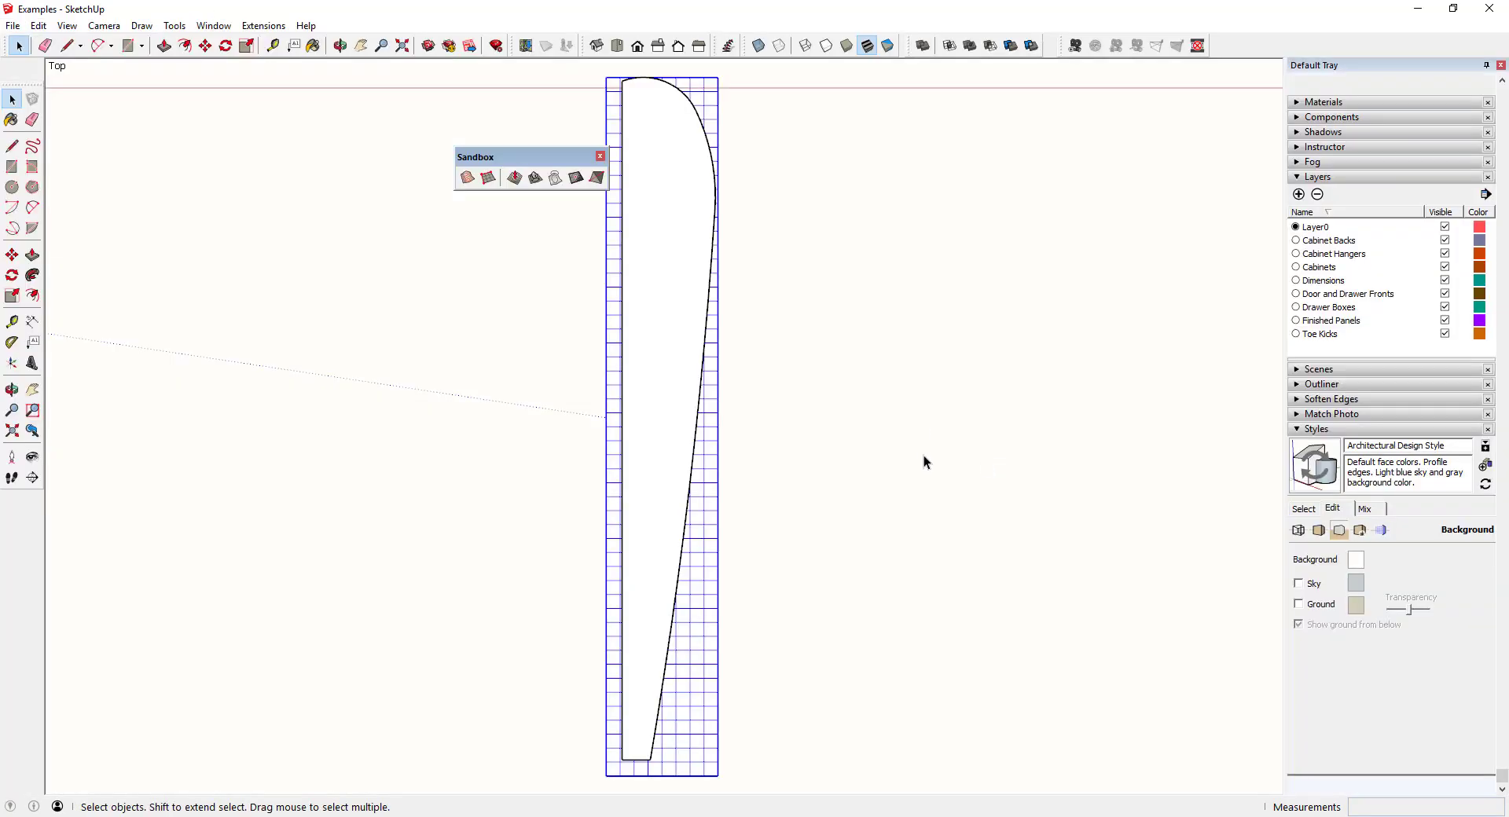